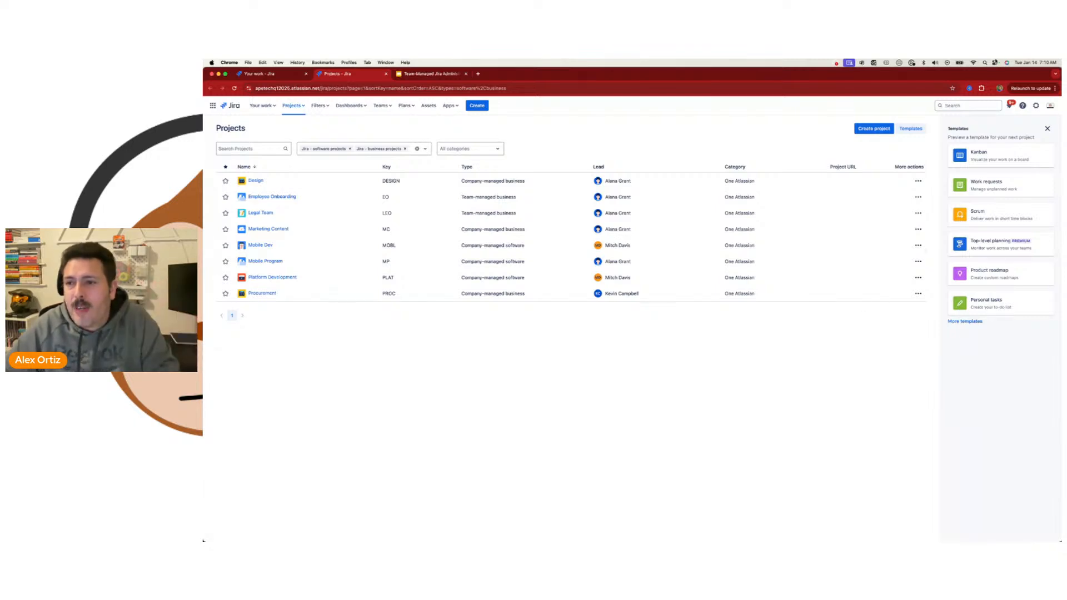
Close the Templates preview and limit the project list to Jira software projects.
left_click(1047, 127)
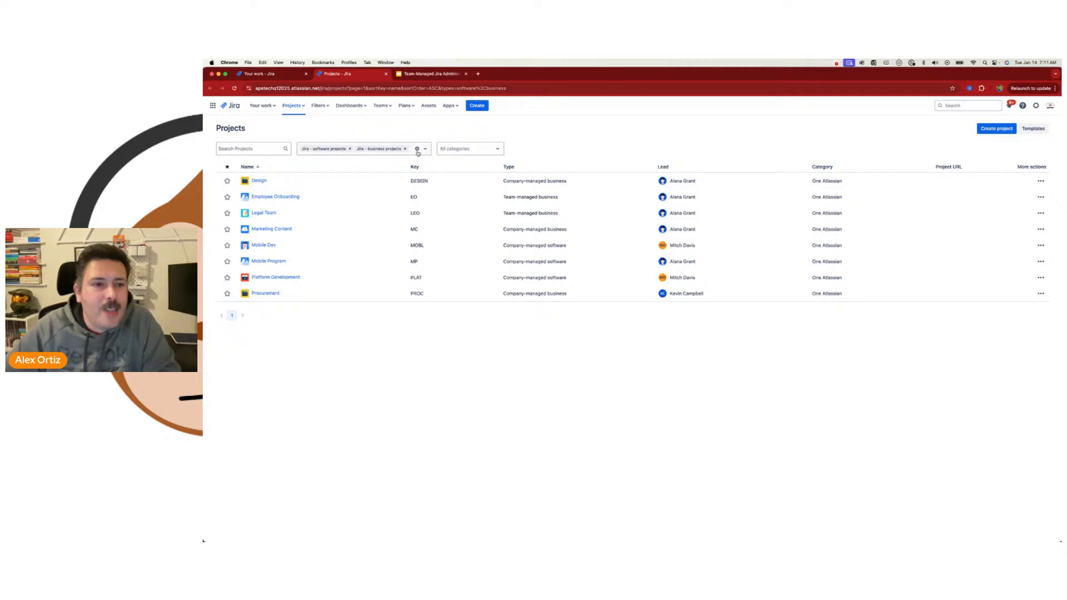
left_click(404, 148)
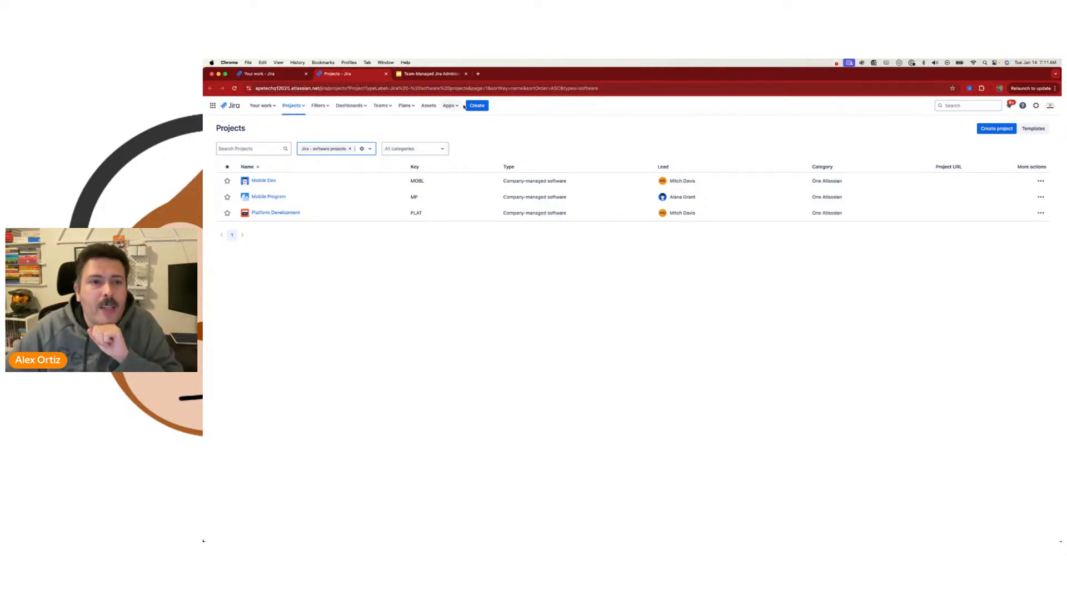
Start a new project using the Scrum template from the Software development category.
left_click(294, 107)
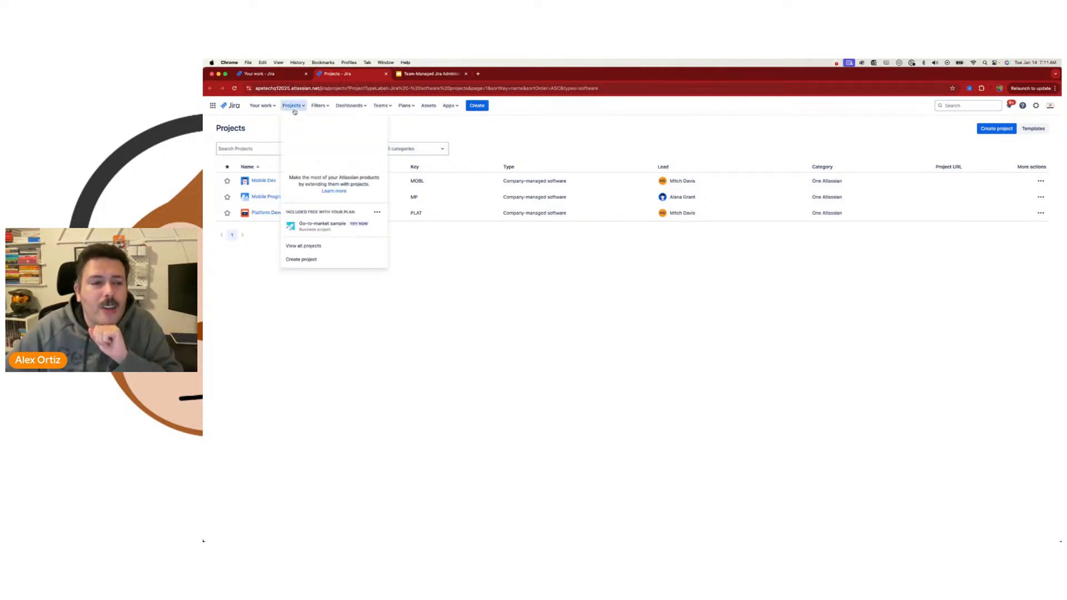
left_click(308, 263)
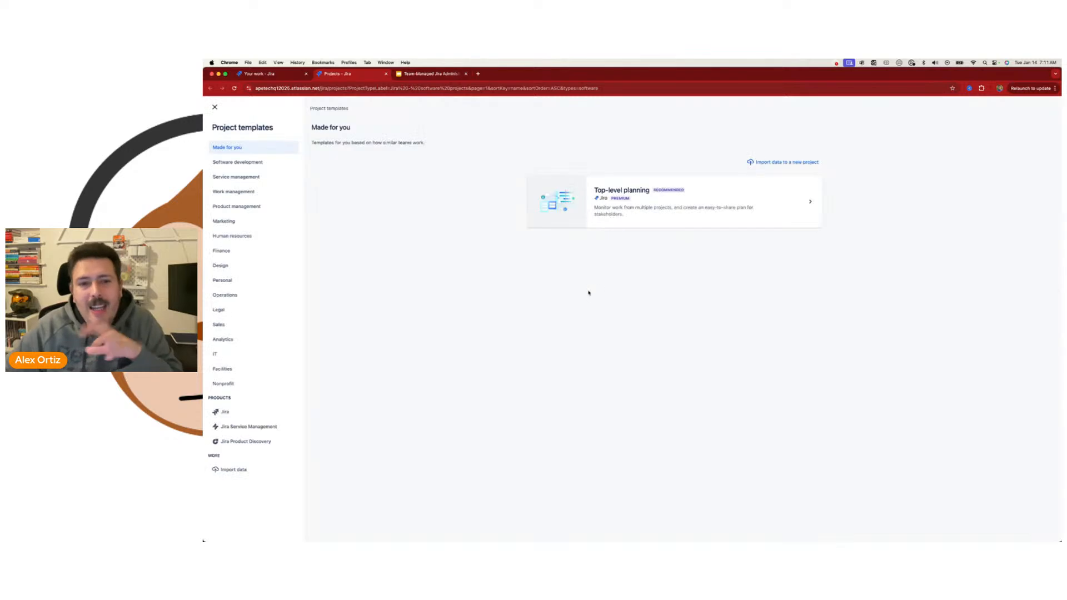
left_click(255, 167)
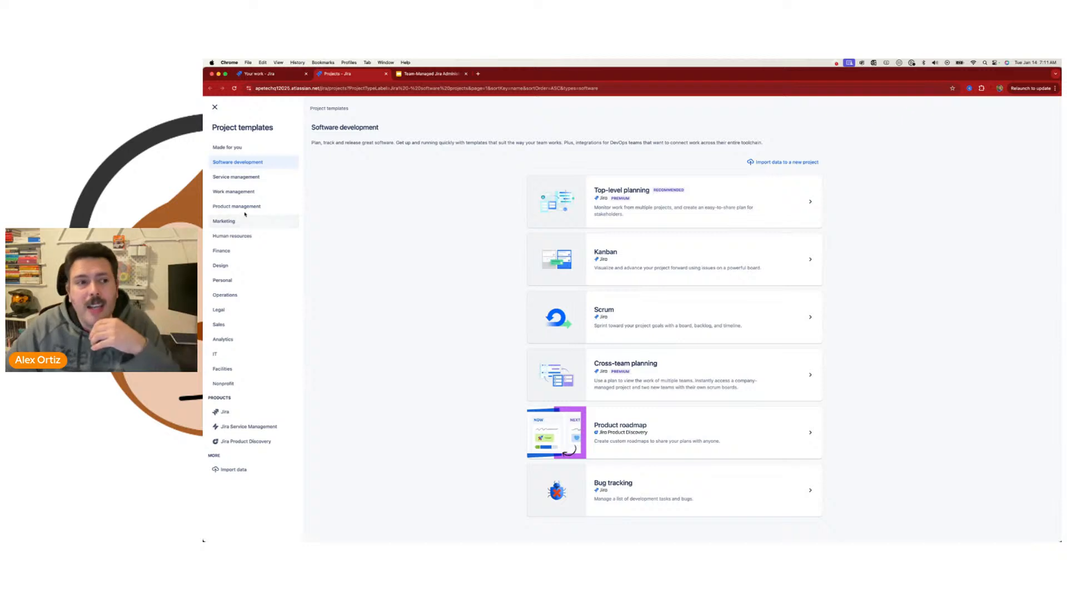
left_click(250, 192)
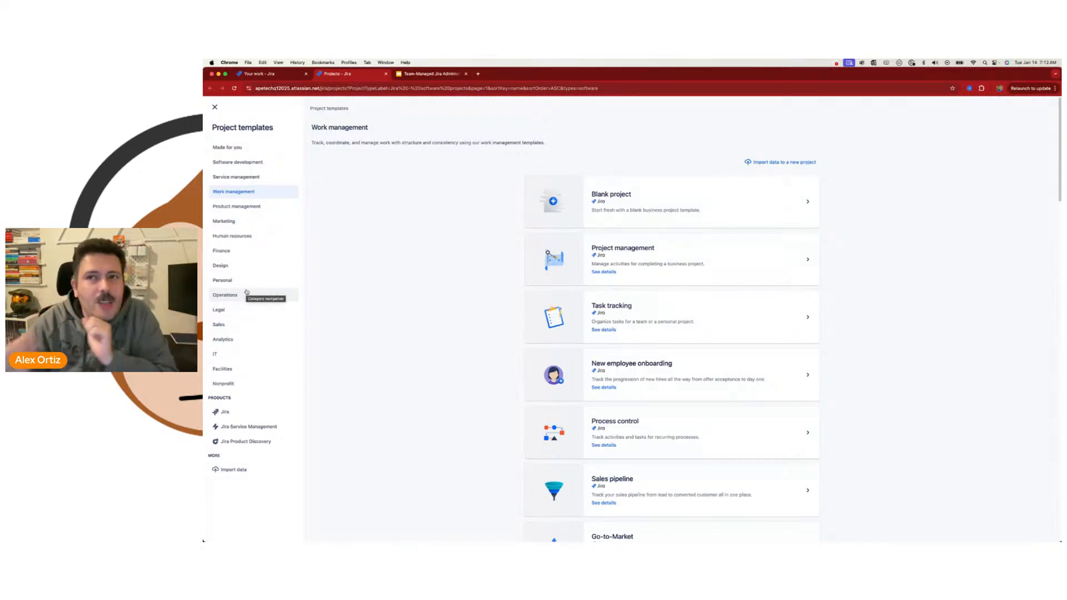
left_click(252, 166)
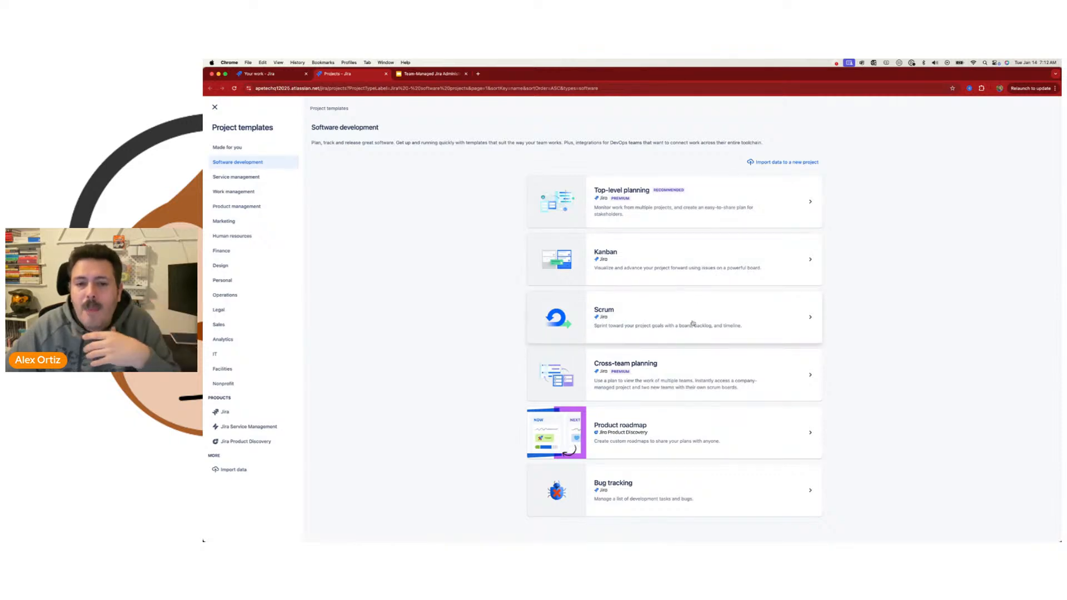
left_click(693, 323)
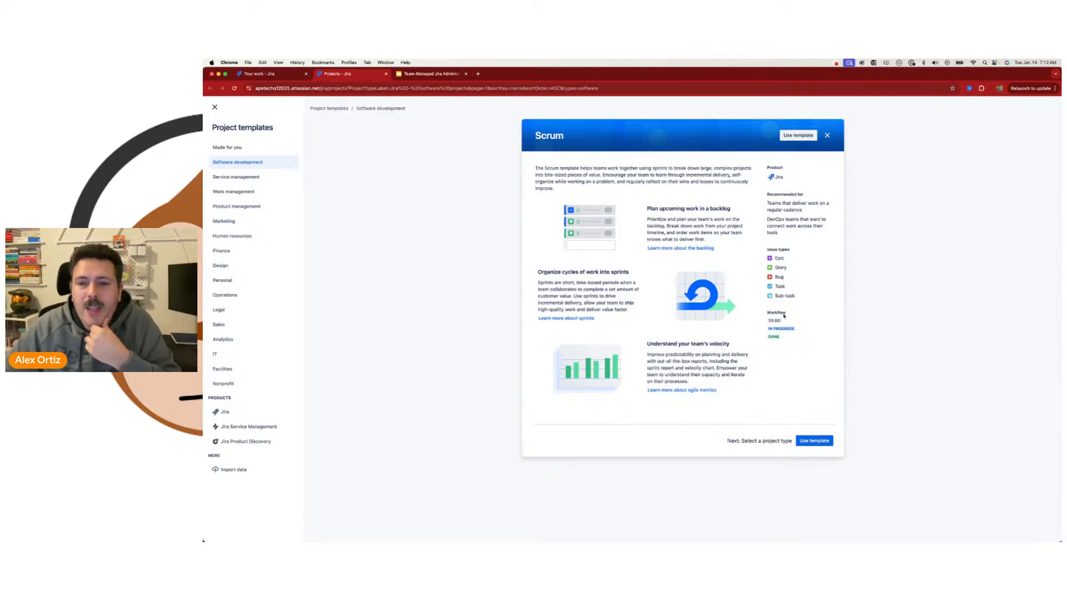
left_click(815, 441)
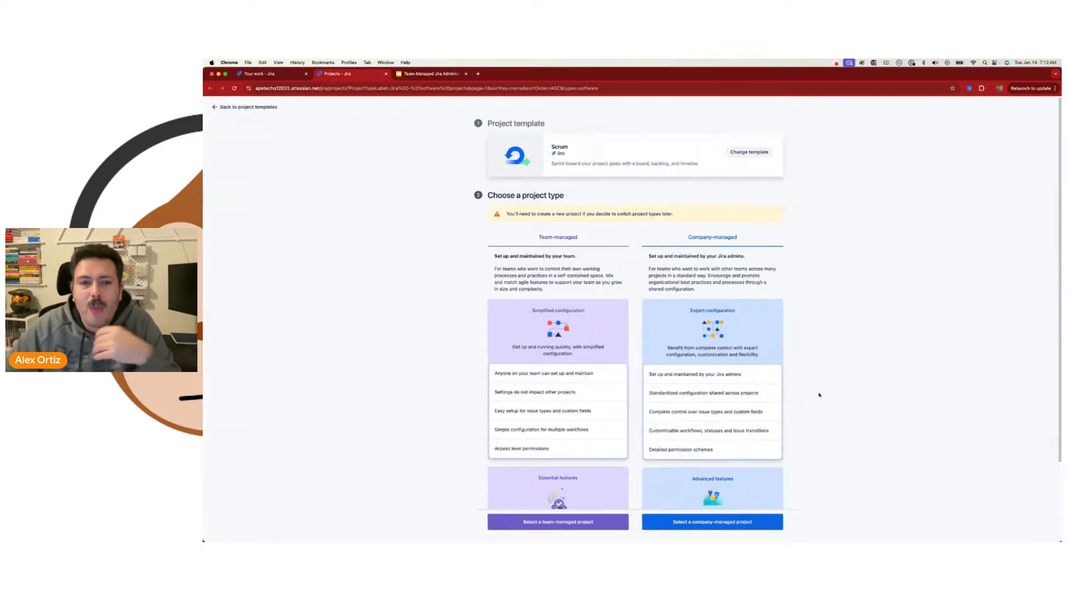
Compare the team-managed and company-managed project types and choose team-managed.
scroll(812, 383, "down", 1)
scroll(811, 383, "down", 1)
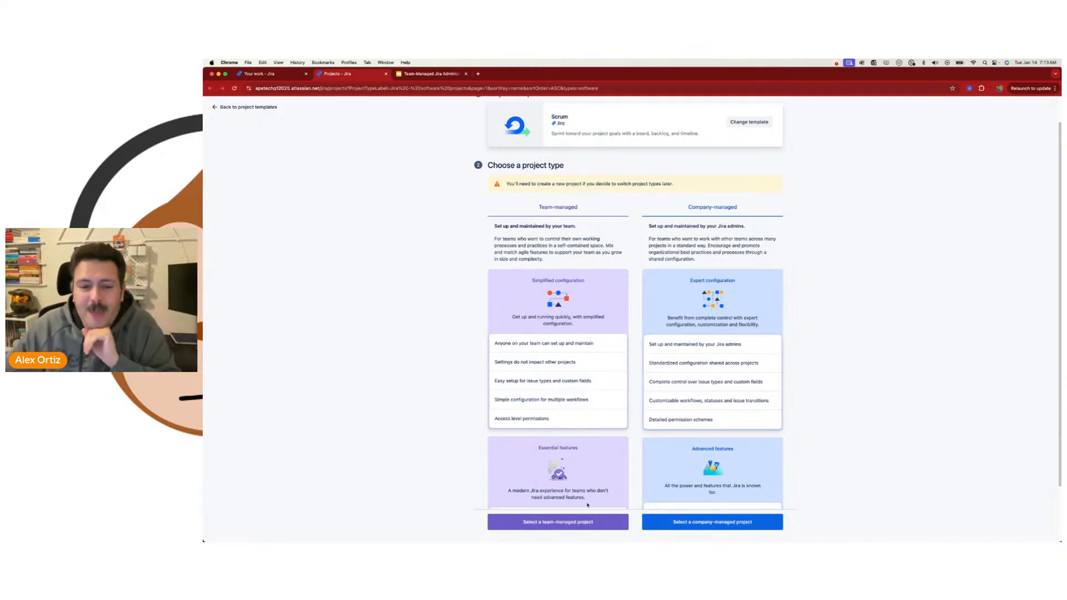
scroll(558, 406, "down", 1)
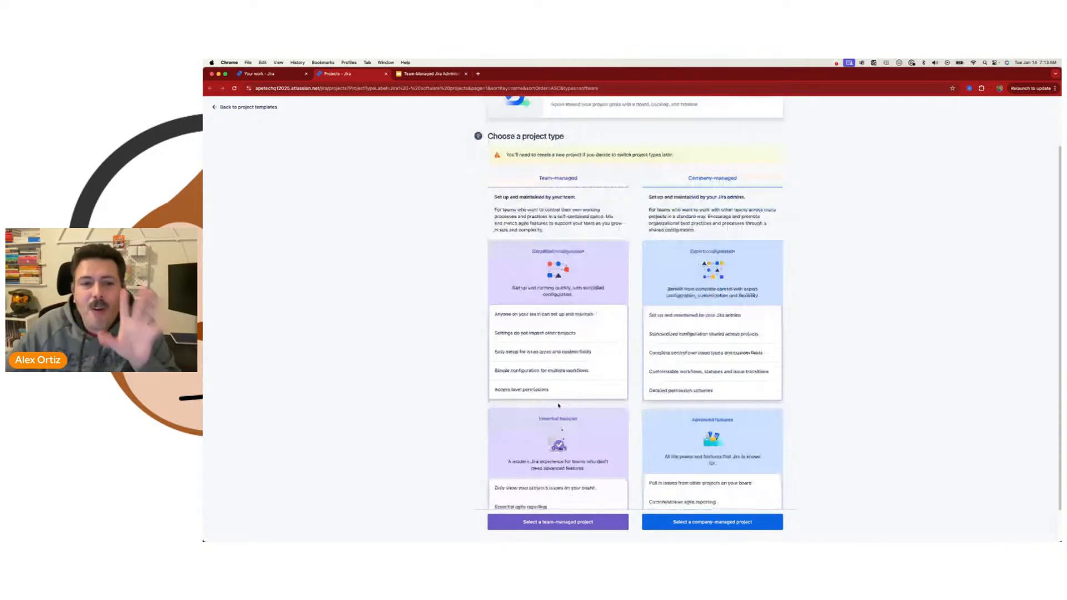
scroll(559, 406, "down", 1)
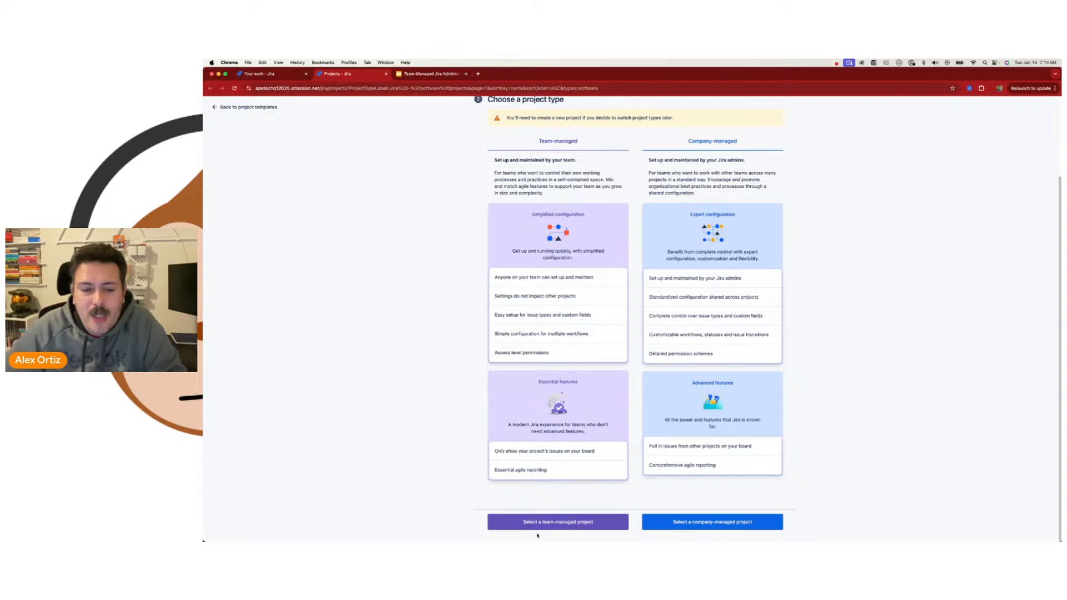
left_click(564, 522)
Name the project "My Team Managed Project" and set its access level to Open.
left_click(529, 316)
type("My Team Managed Project")
left_click(557, 339)
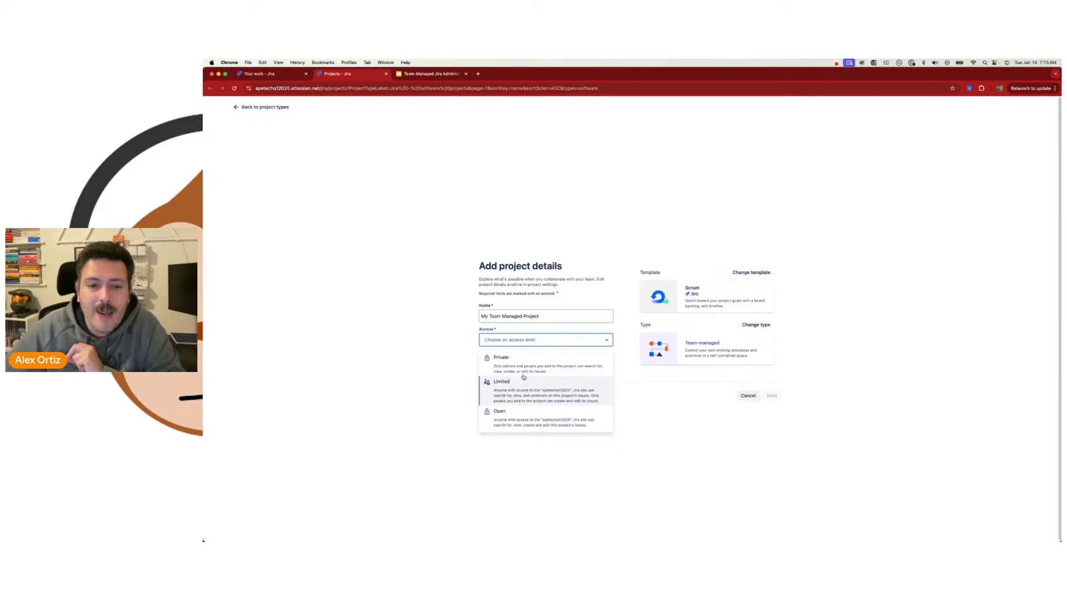
left_click(533, 421)
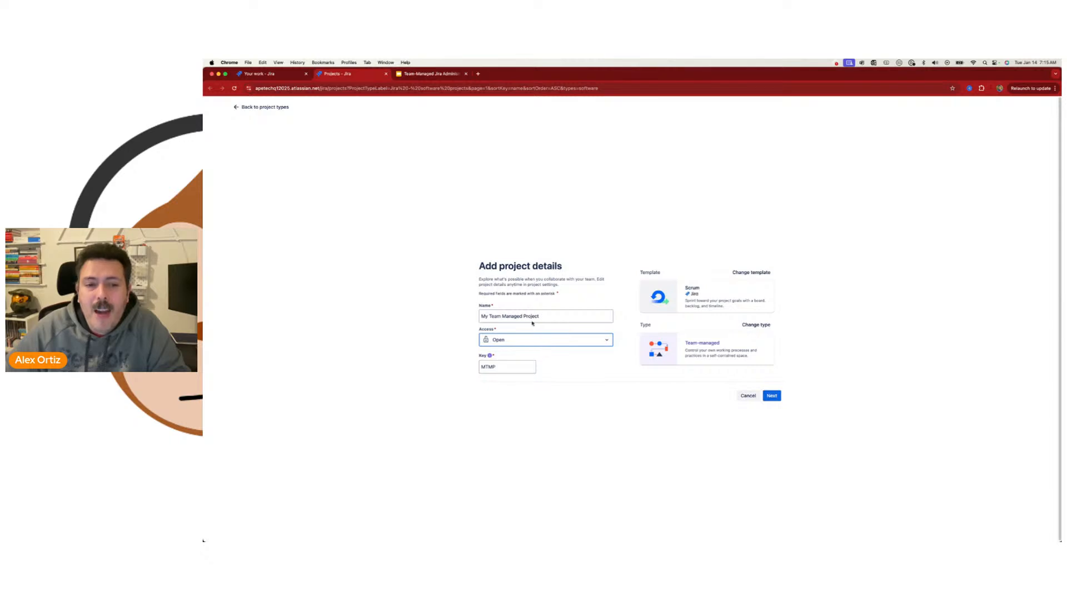
left_click_drag(481, 317, 539, 317)
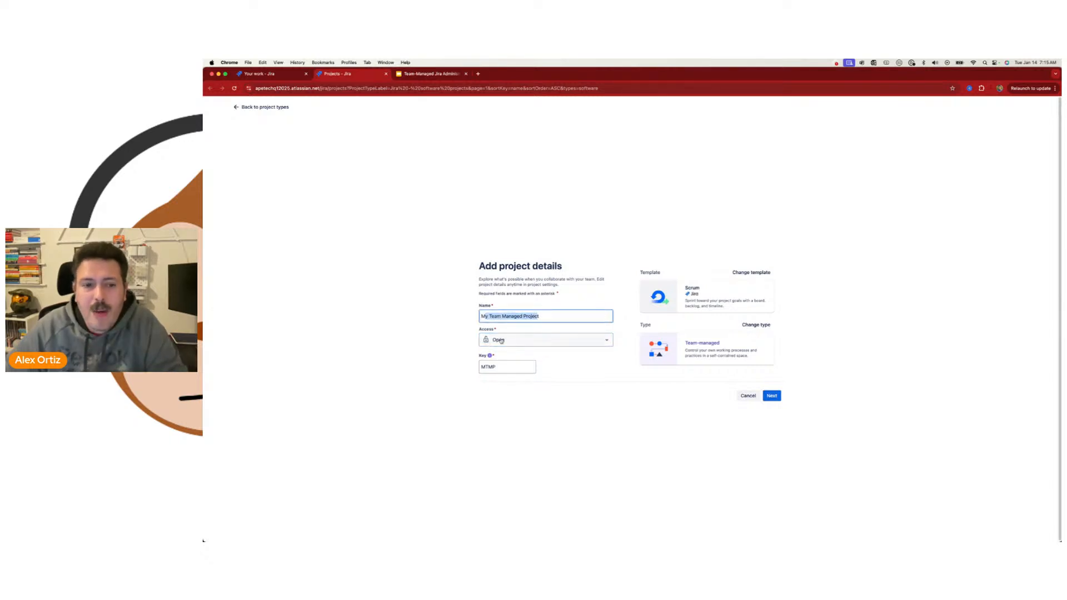
left_click(500, 340)
left_click(500, 341)
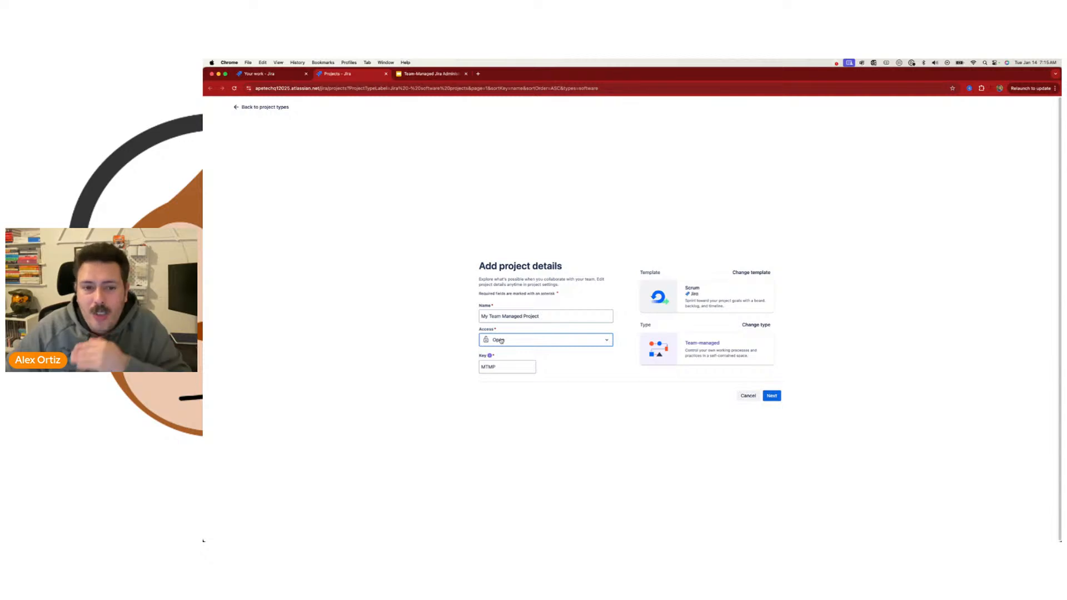
double_click(491, 369)
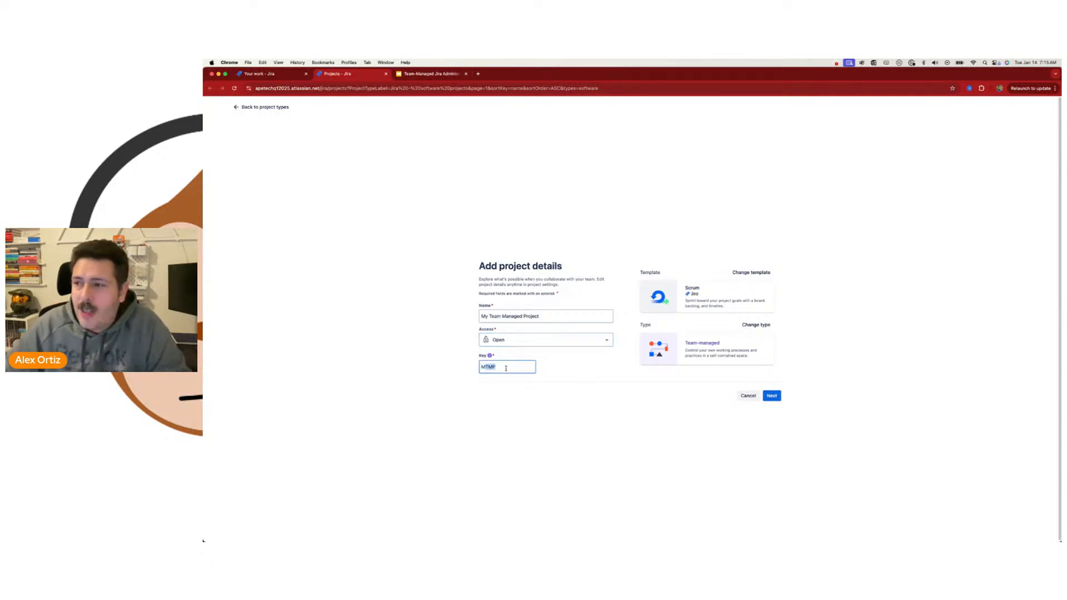
left_click(480, 316)
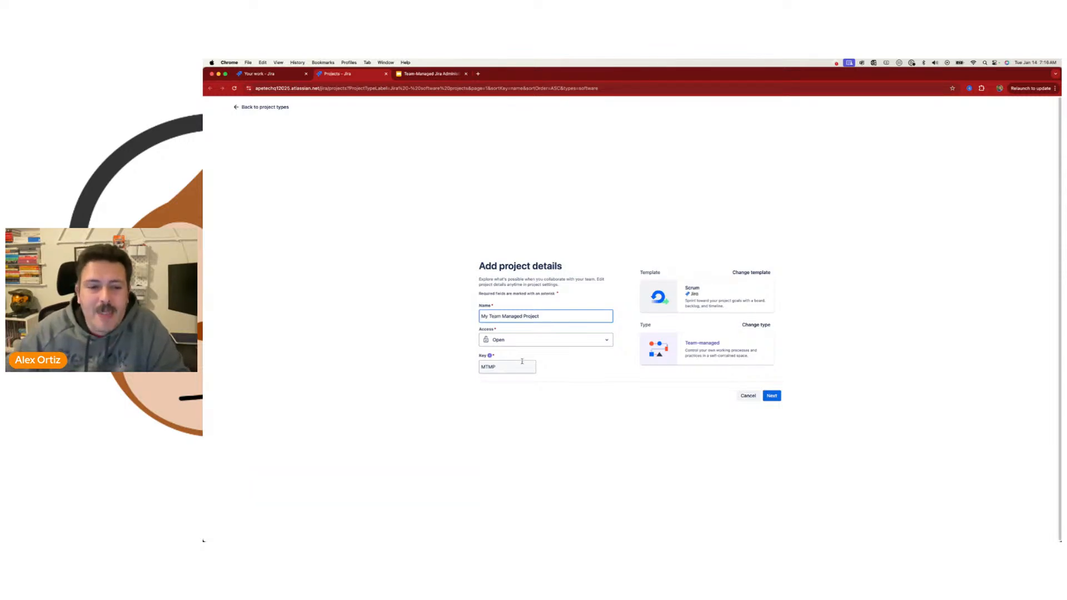
Create the project without connecting a repository or space, and dismiss the Quickstart guide.
left_click(771, 398)
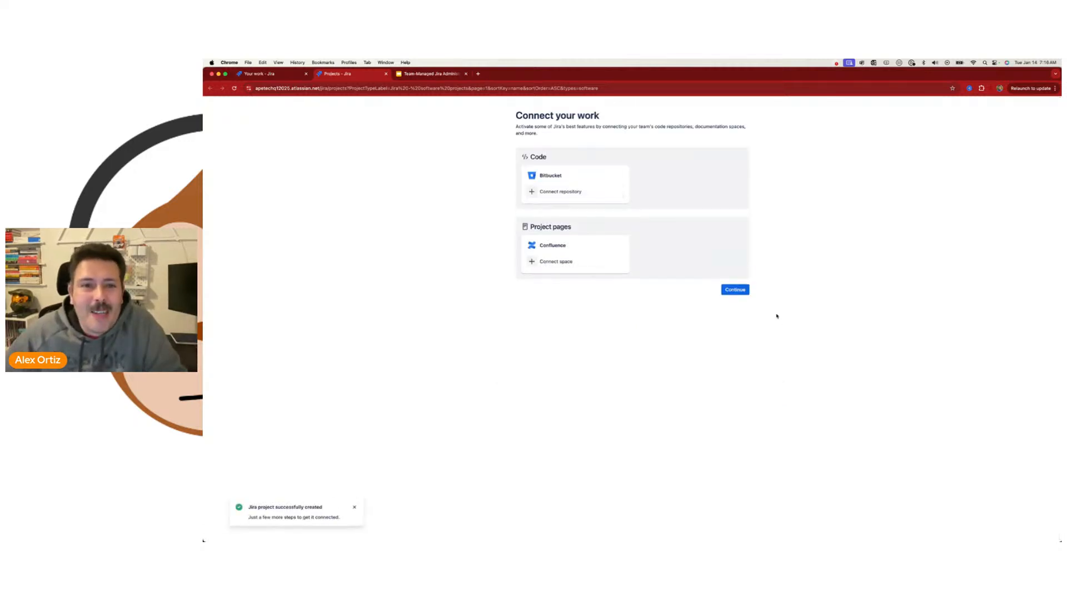
left_click(735, 290)
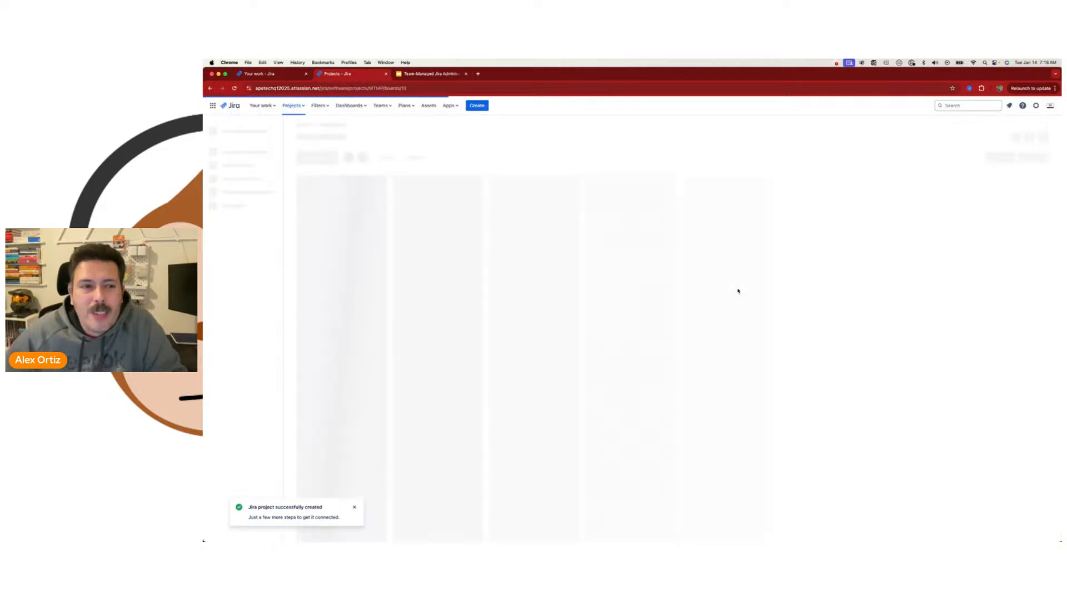
left_click(354, 507)
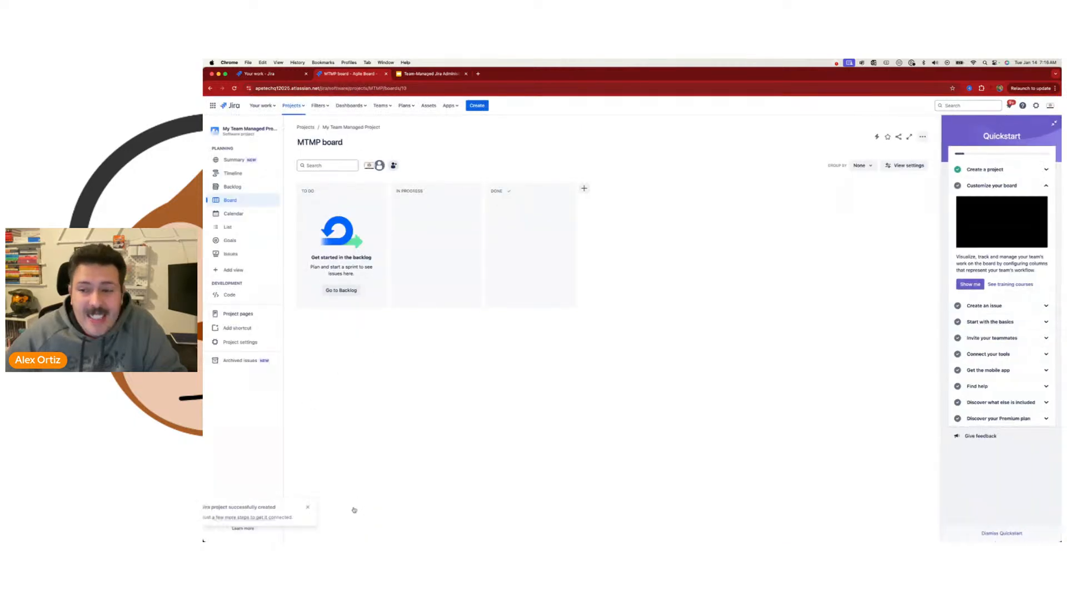
left_click(1002, 534)
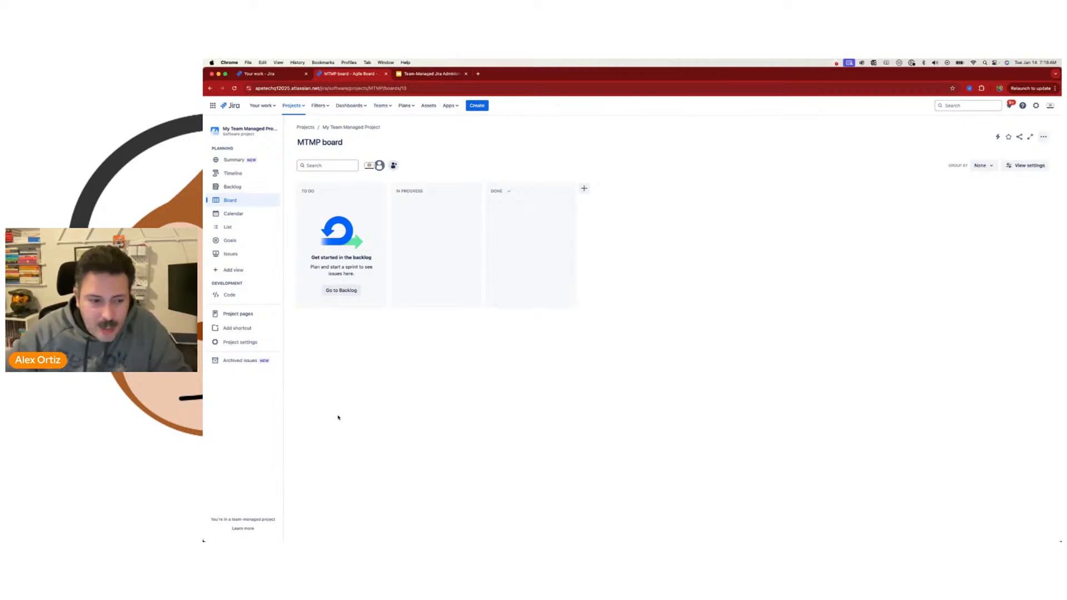
Examine the project type label at the end of the new project's sidebar.
key("super+equal")
key("super+equal")
key("super+equal")
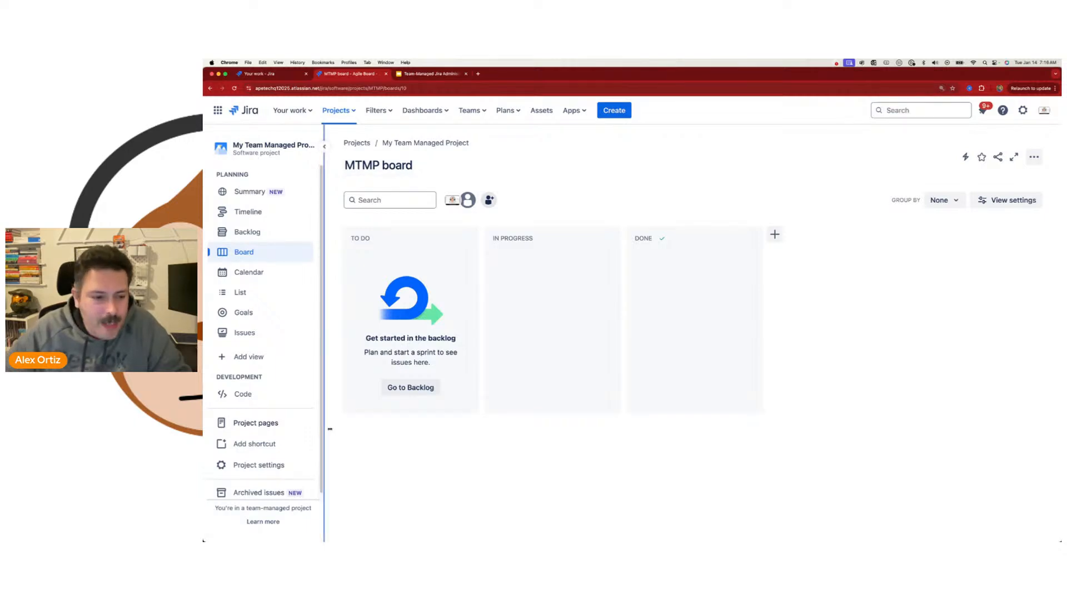
left_click_drag(241, 508, 285, 508)
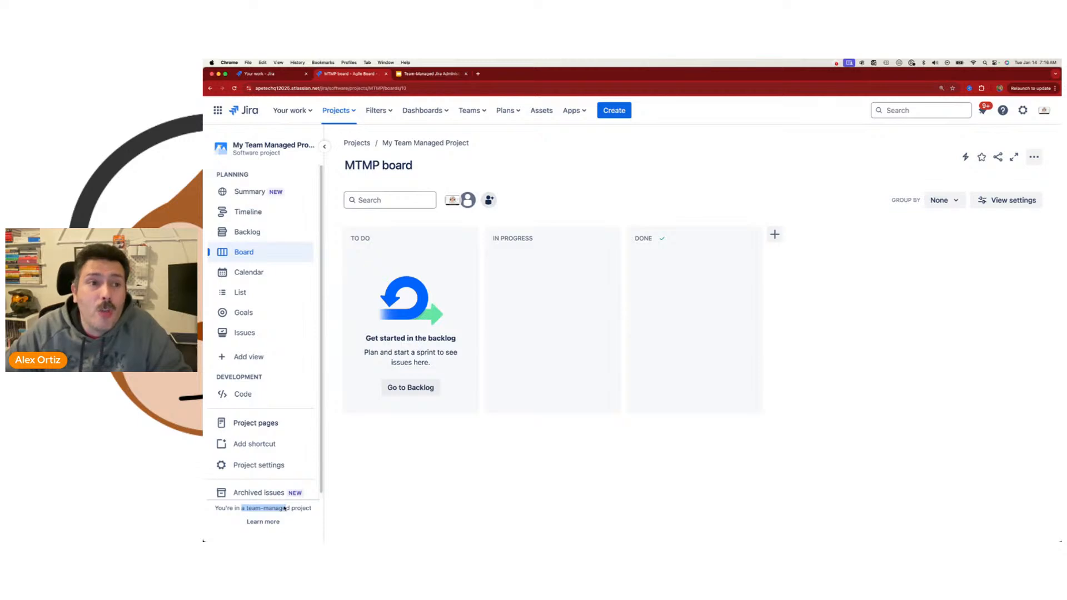
Load apetechengineering.atlassian.net in a new tab and look up the project type of Apetech ARN Demo in the new navigation.
left_click(479, 75)
type("apetechengineering.atlassian.net")
key("Return")
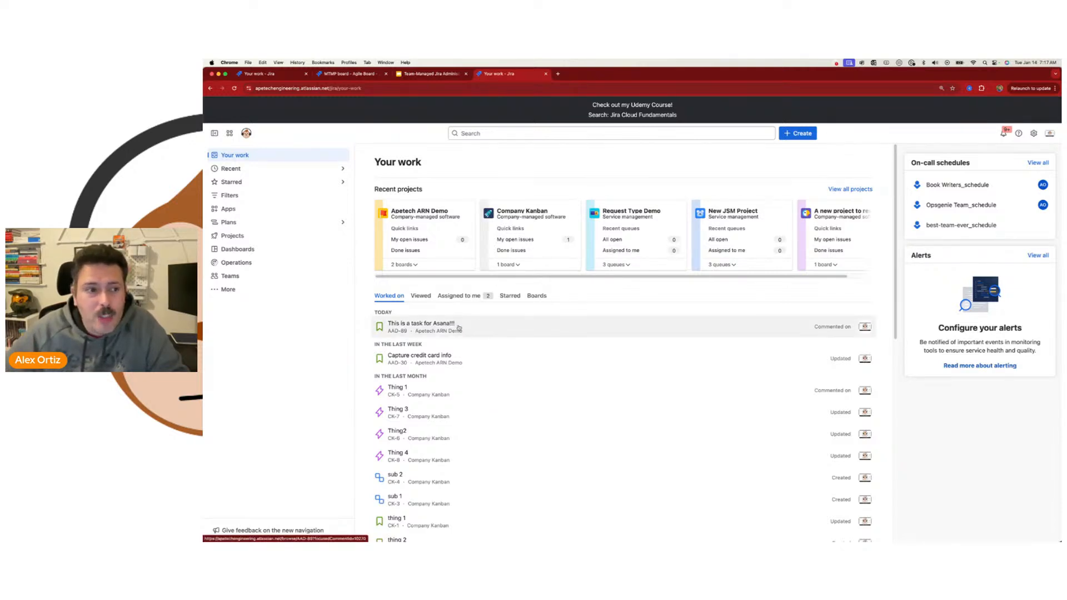
left_click(237, 237)
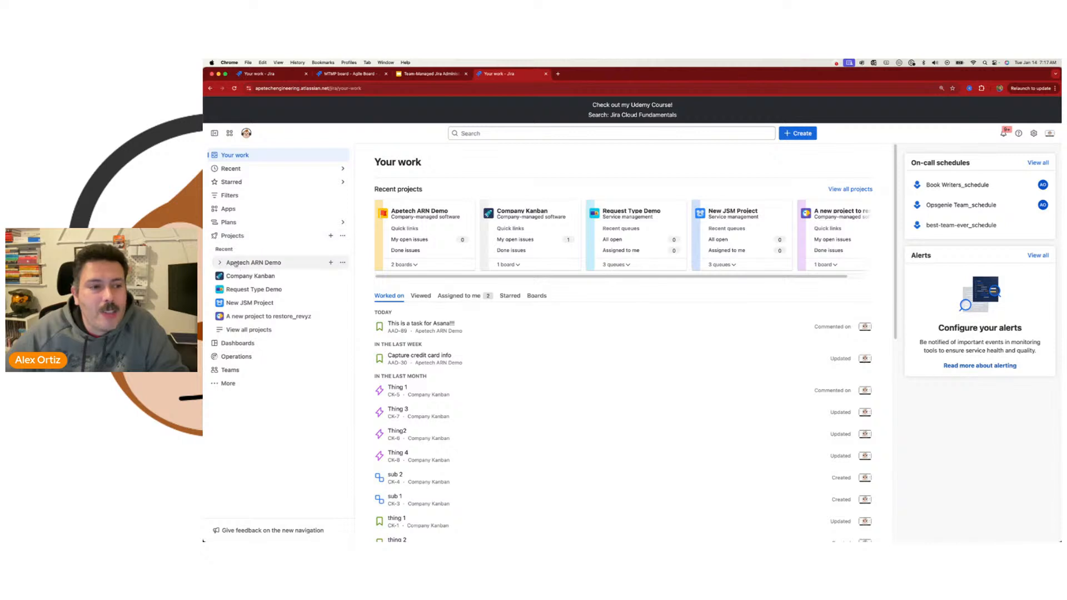
left_click(242, 265)
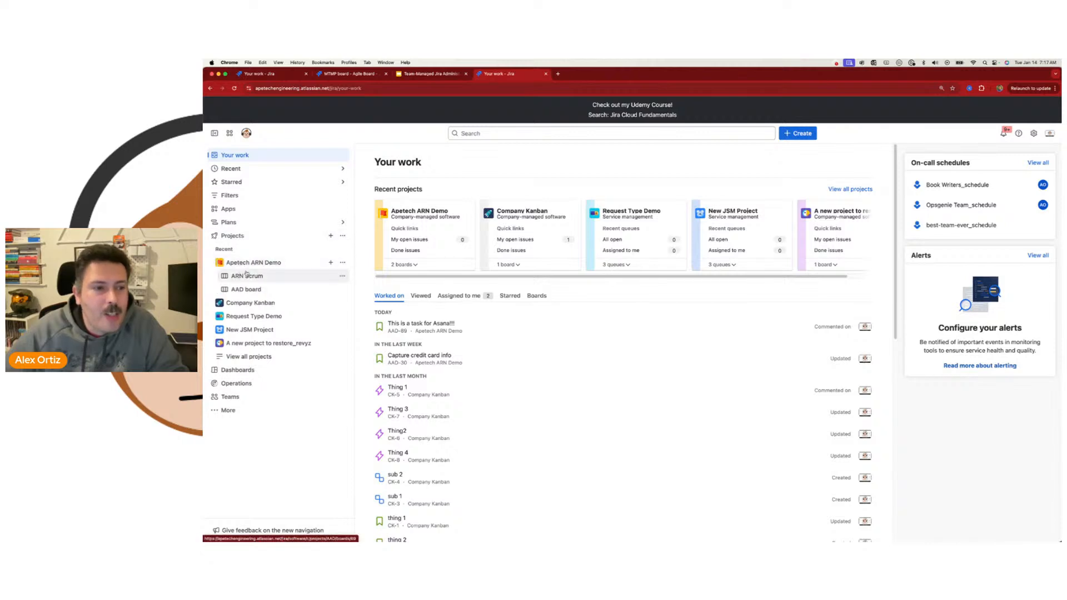
left_click(342, 263)
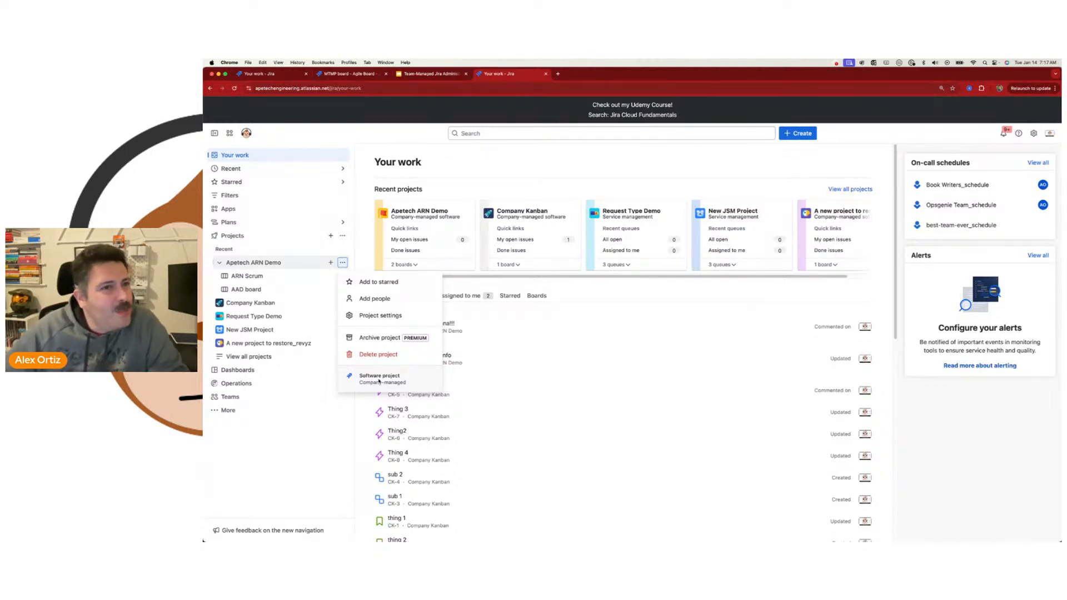
Return to the MTMP board and open the settings of My Team Managed Project.
left_click(358, 74)
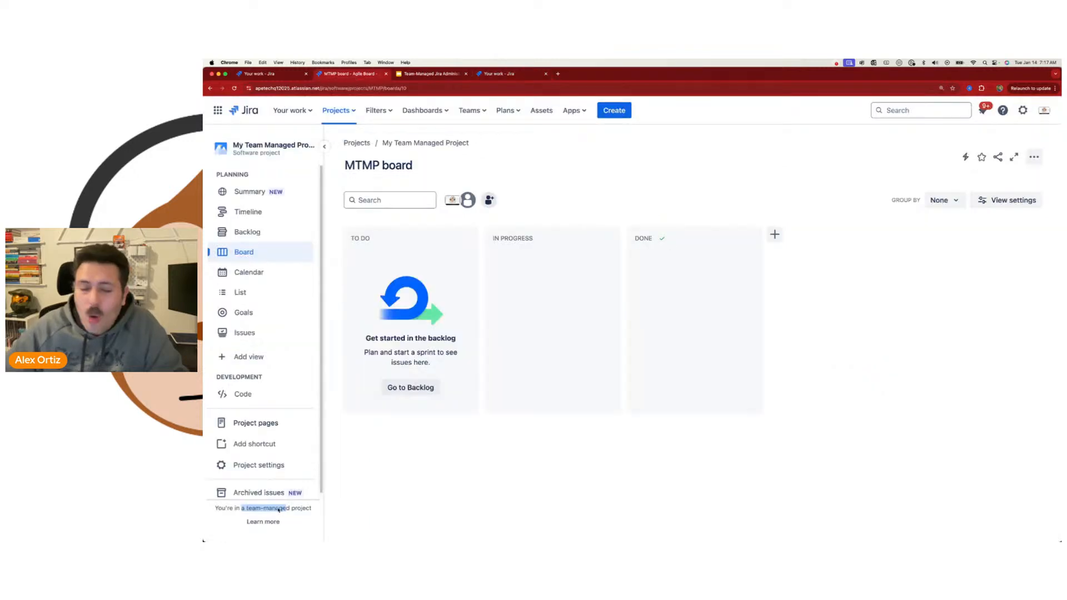
left_click_drag(246, 508, 289, 510)
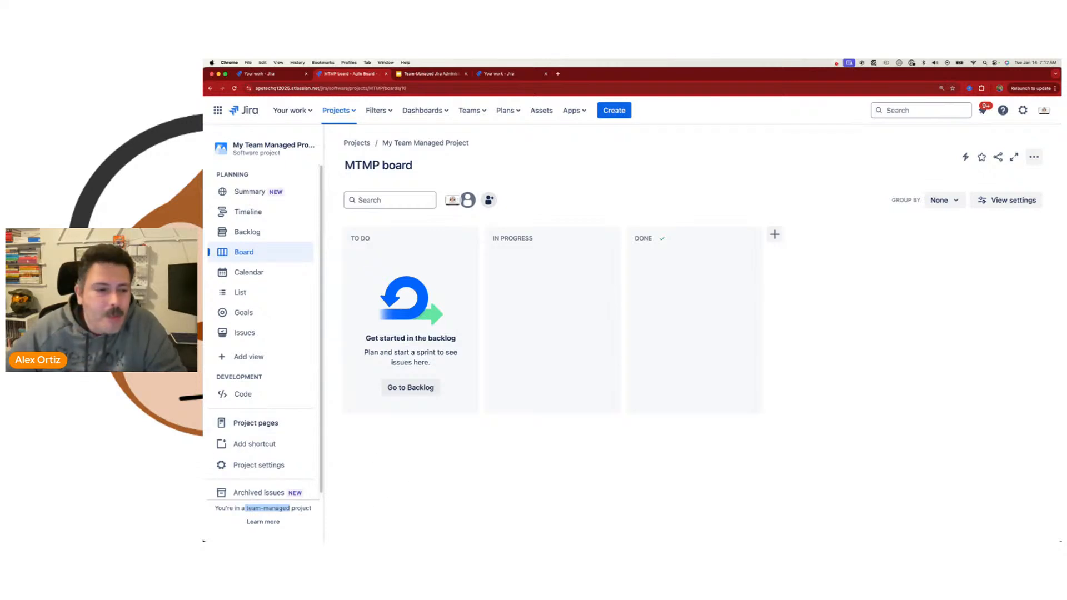
scroll(303, 413, "down", 1)
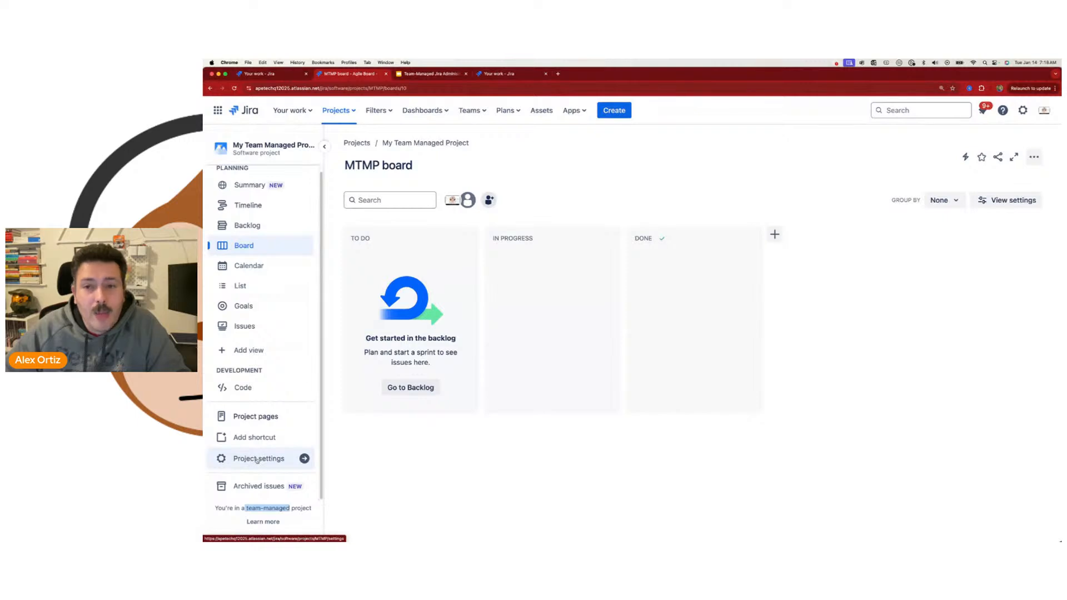
left_click(257, 460)
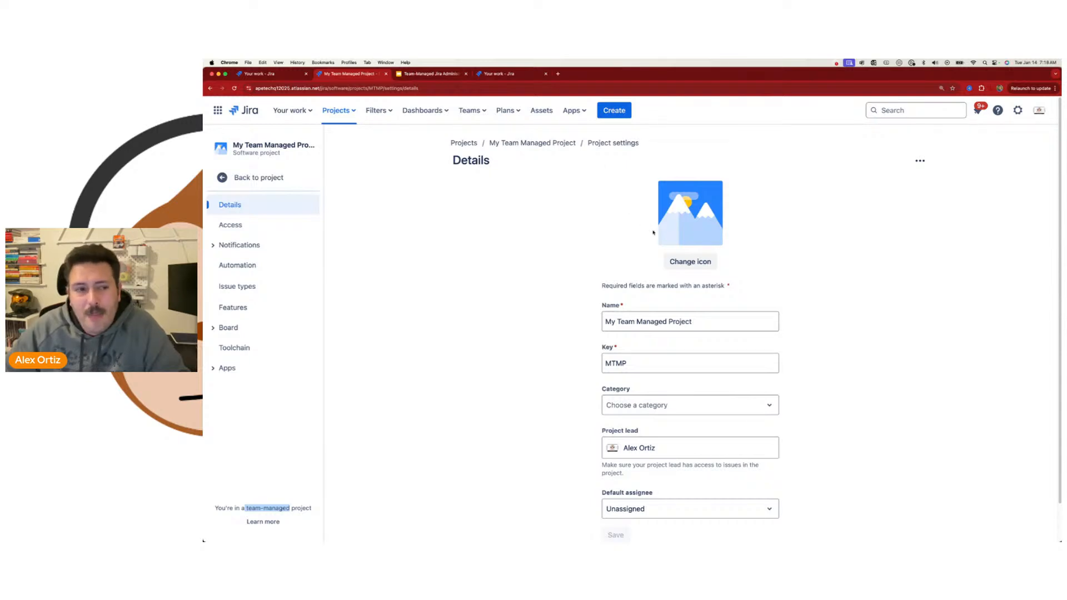
Look through the available category and project lead choices in the project details, leaving both as they are.
scroll(653, 230, "down", 1)
scroll(653, 226, "down", 2)
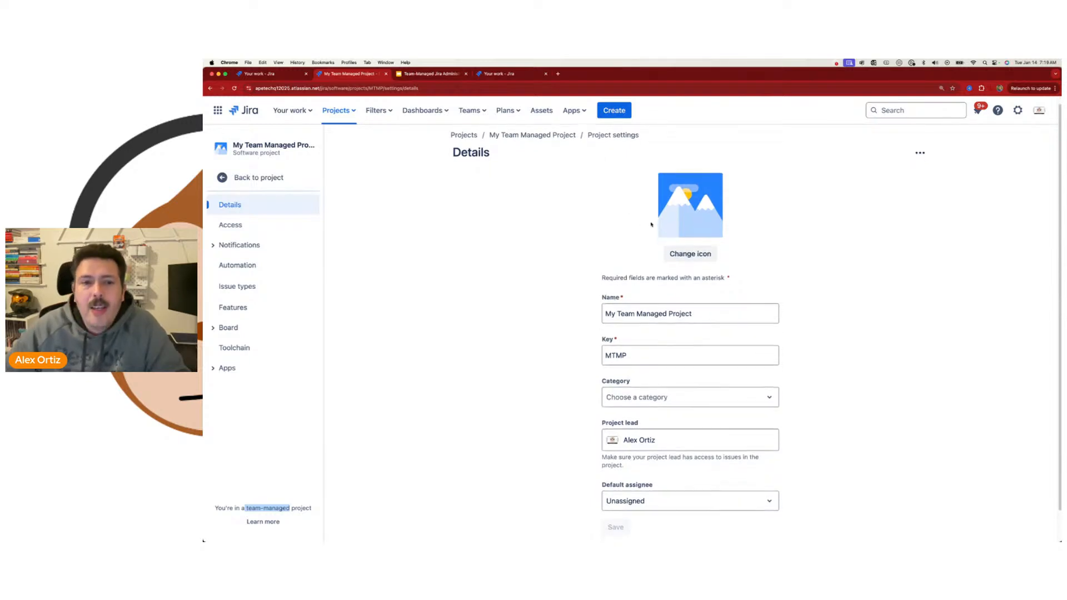
scroll(623, 260, "down", 4)
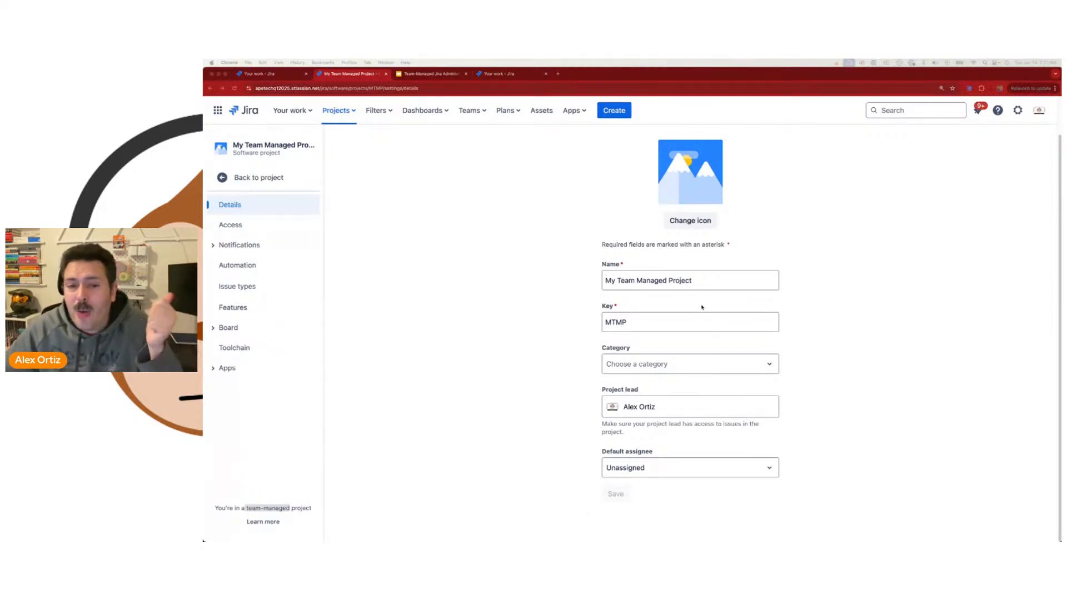
left_click(664, 365)
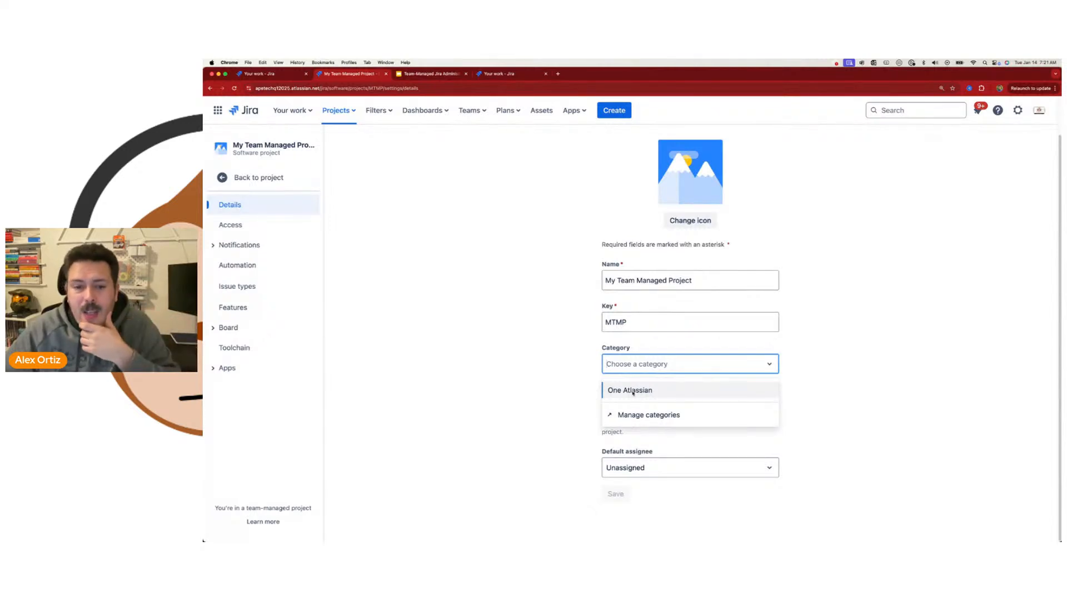
left_click(955, 392)
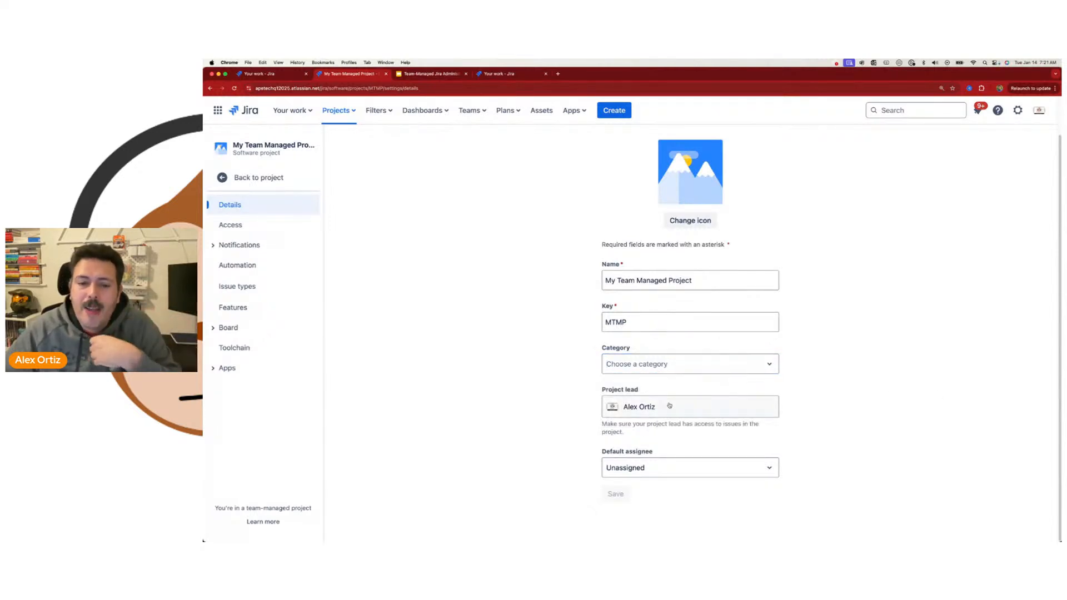
left_click(670, 405)
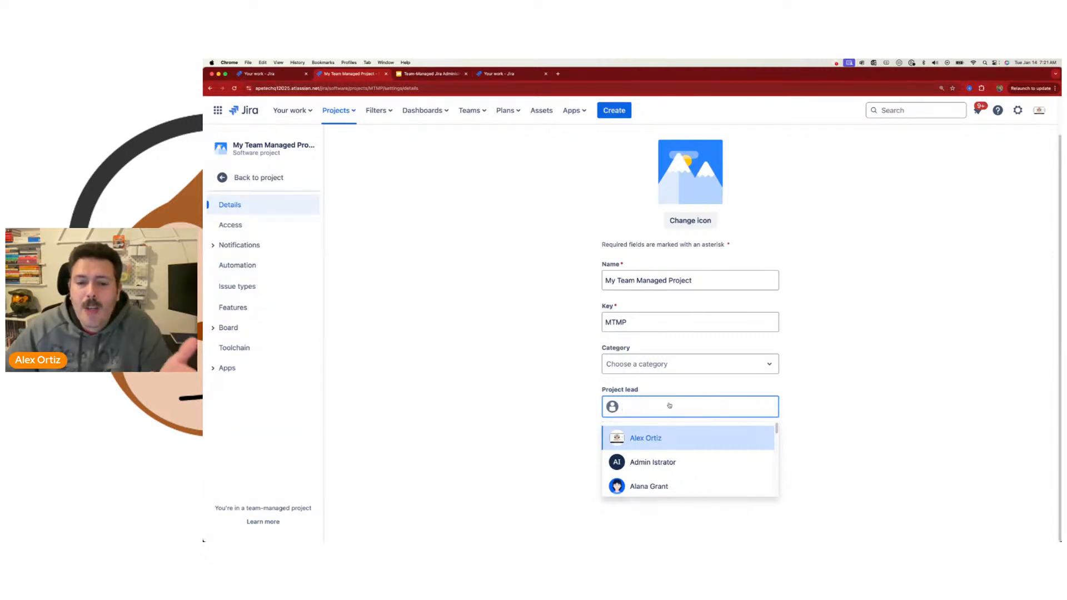
left_click(878, 411)
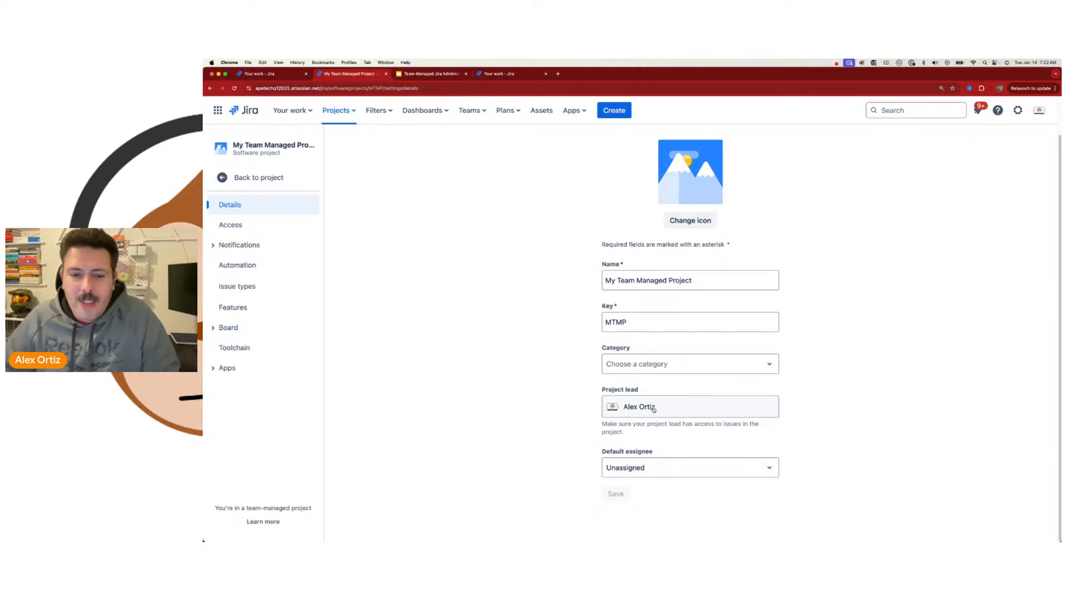
Try Project lead as the default assignee in the project details, and put it back to Unassigned.
left_click(647, 471)
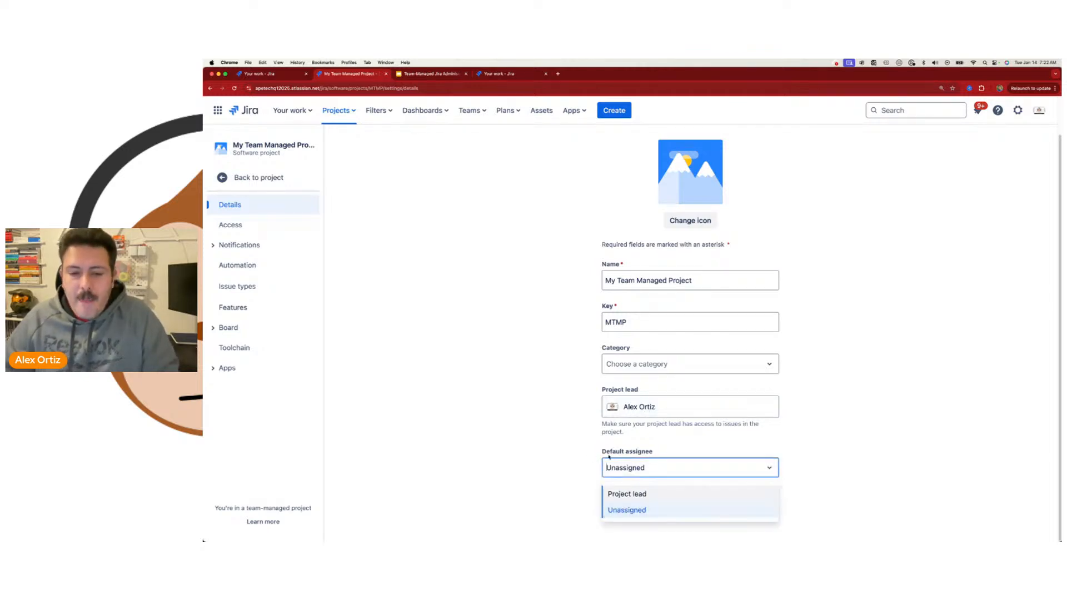
left_click(640, 493)
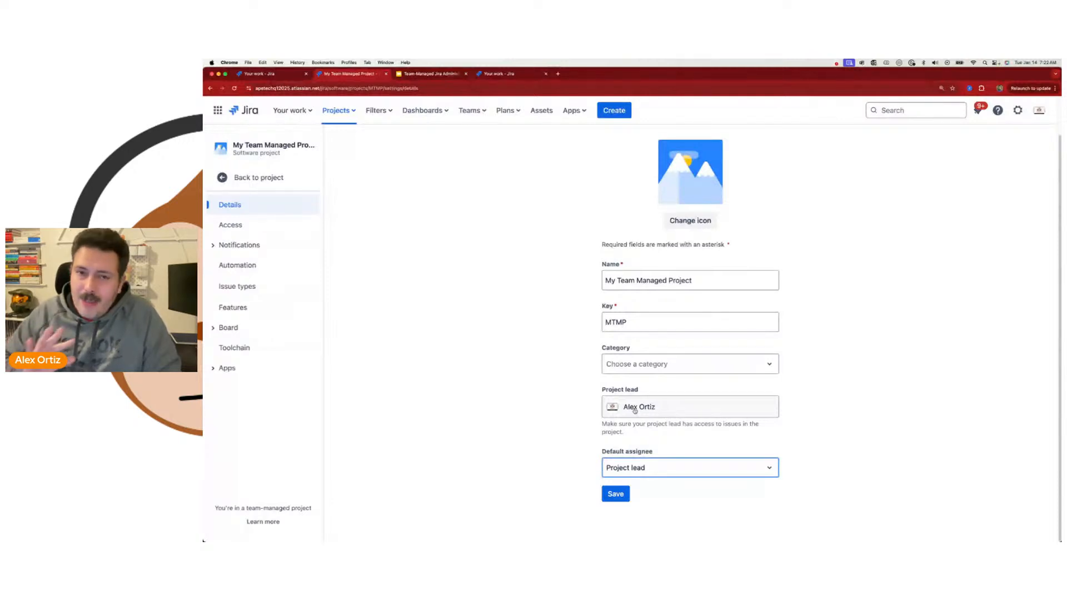
left_click(667, 469)
left_click(646, 508)
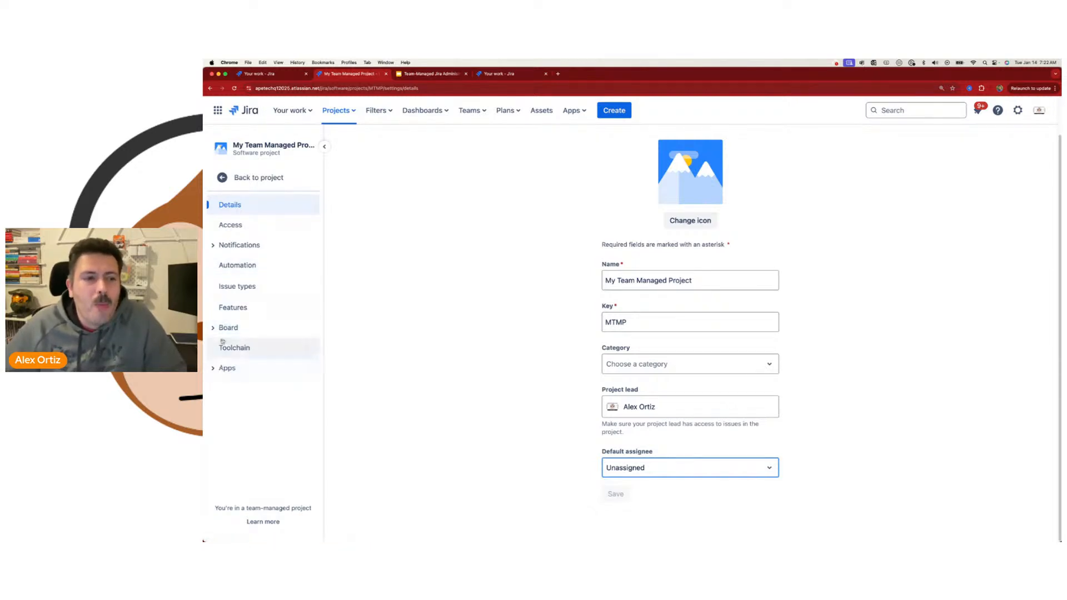
Create an issue type named Bananas in the project's issue type settings, with the default icon and no description.
left_click(243, 285)
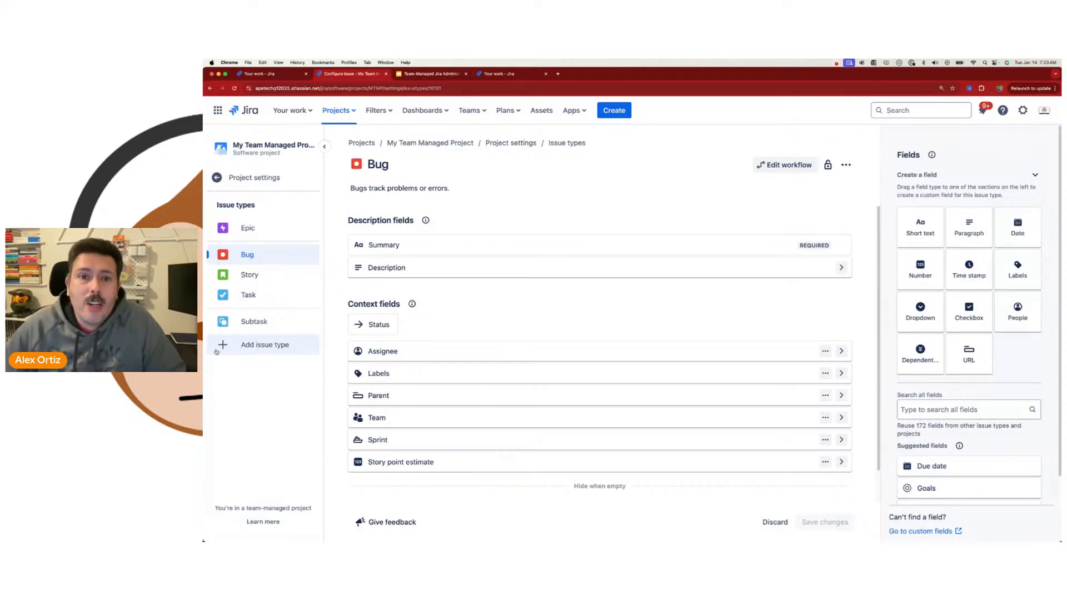
left_click(248, 345)
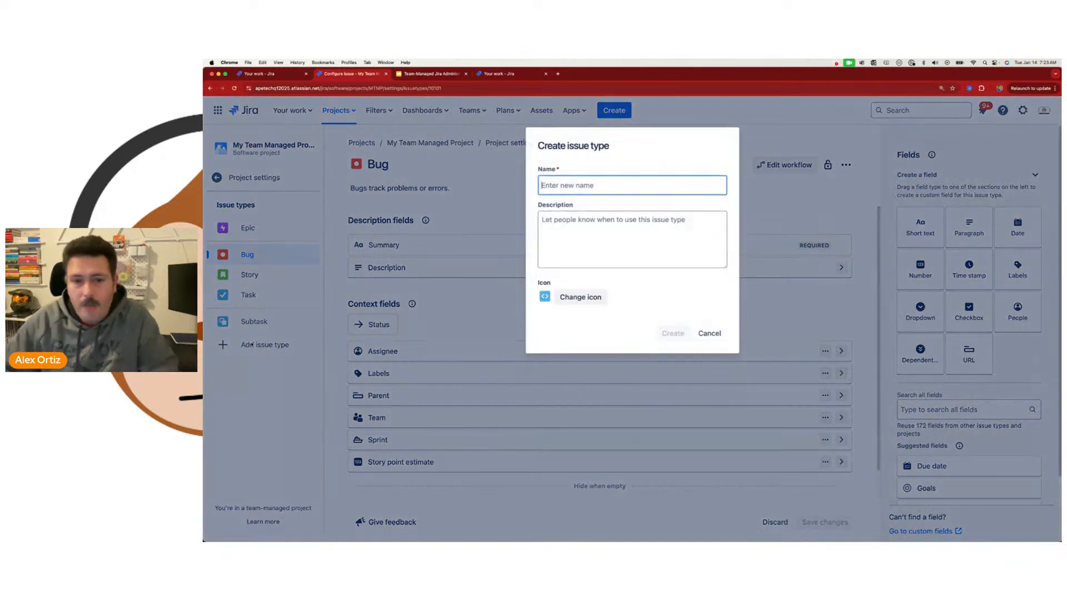
type("Bananas")
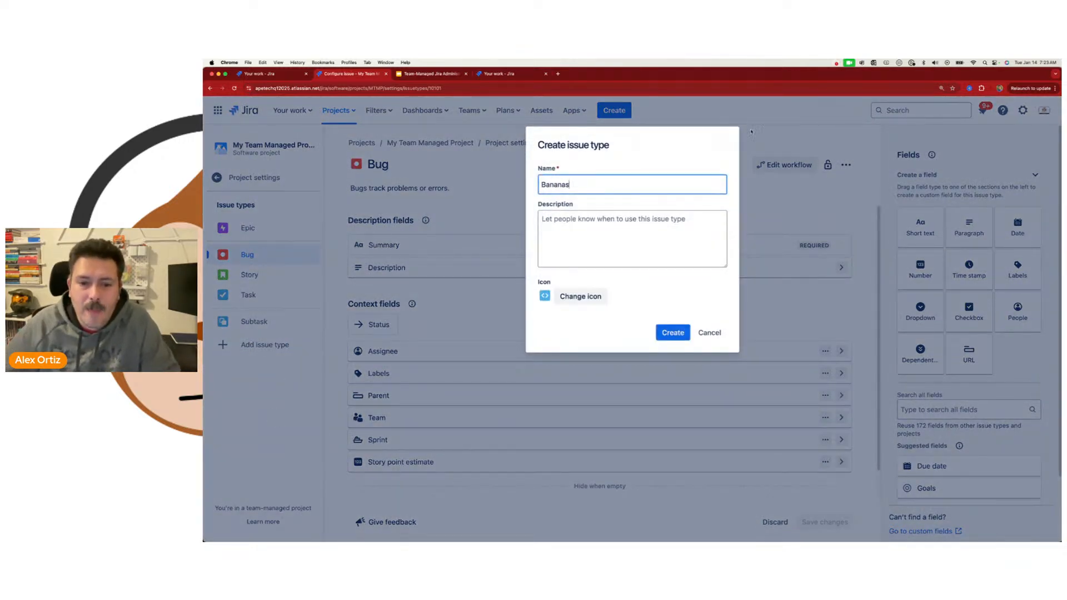
left_click(677, 332)
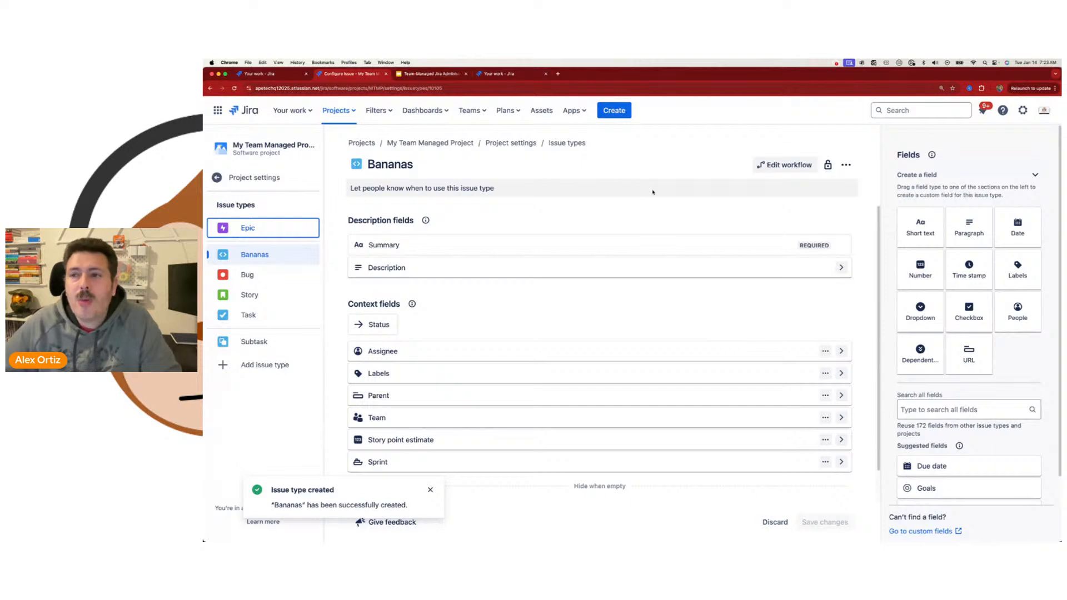
Open the site-wide Issues settings in a new tab and switch to it.
left_click(1023, 111)
right_click(833, 343)
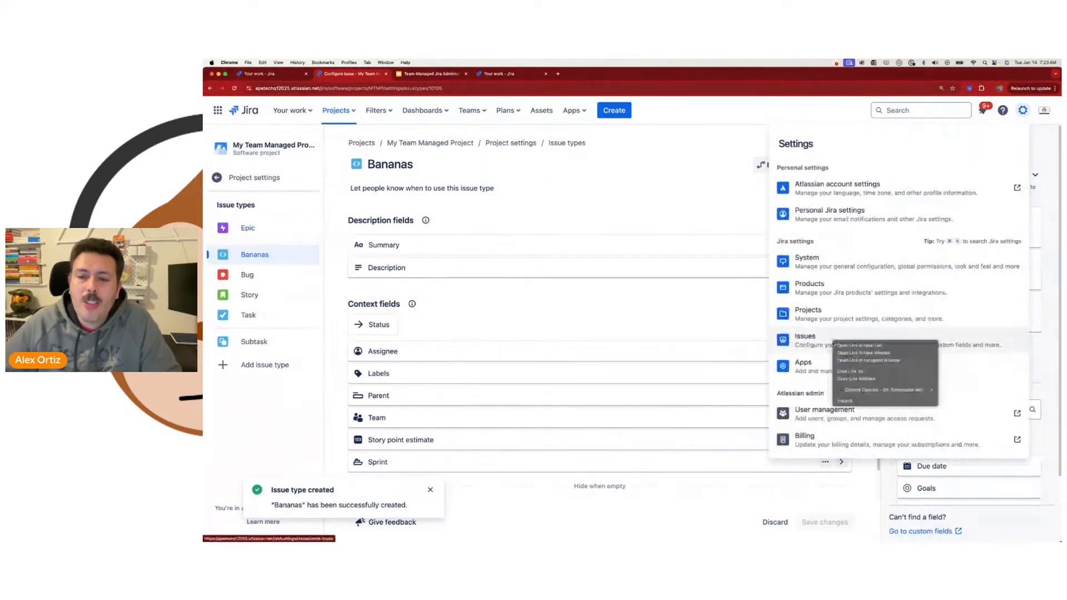
left_click(867, 346)
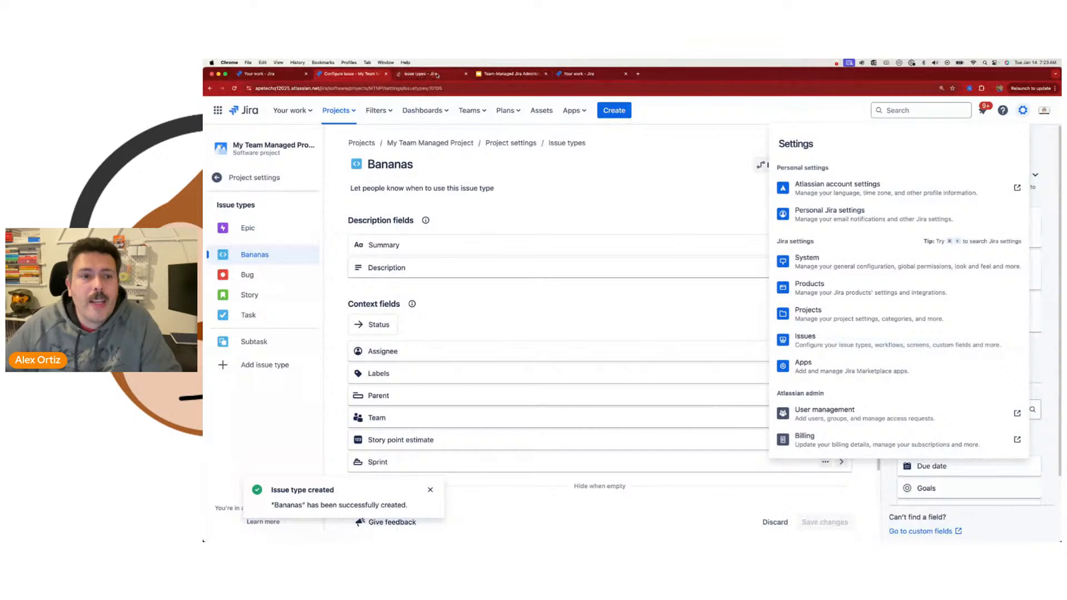
left_click(437, 75)
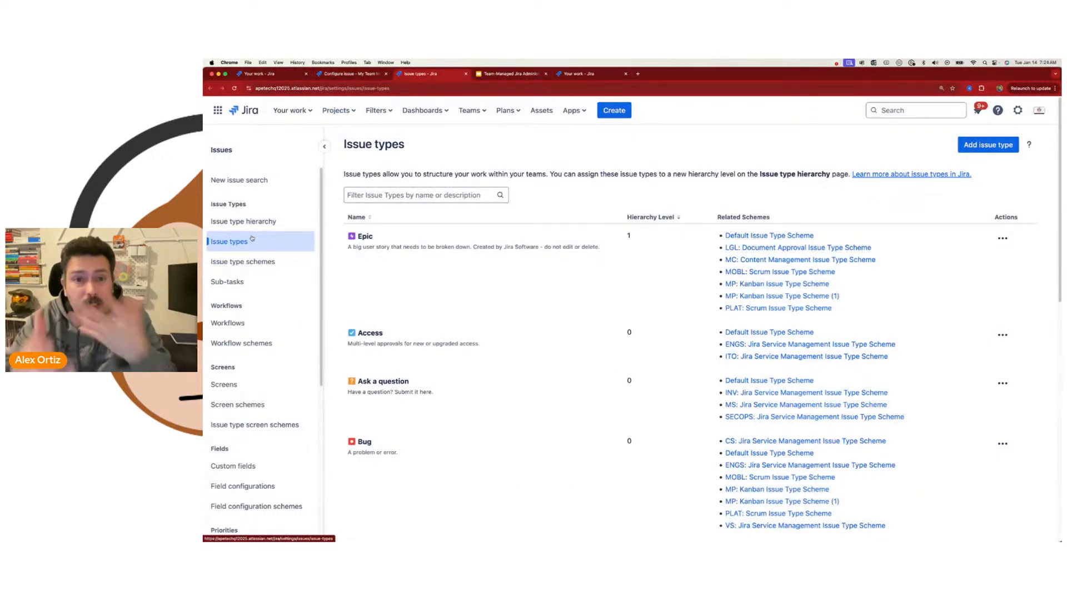
Search the site-wide issue types for bananas and bana, and return to the project's Bananas issue type.
left_click(418, 196)
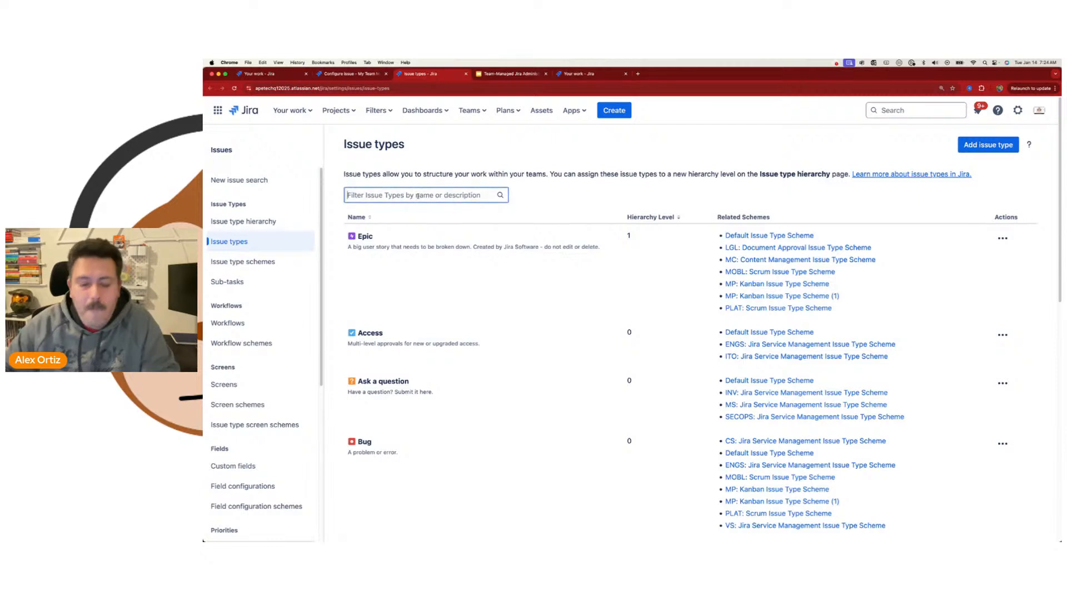
type("bananas")
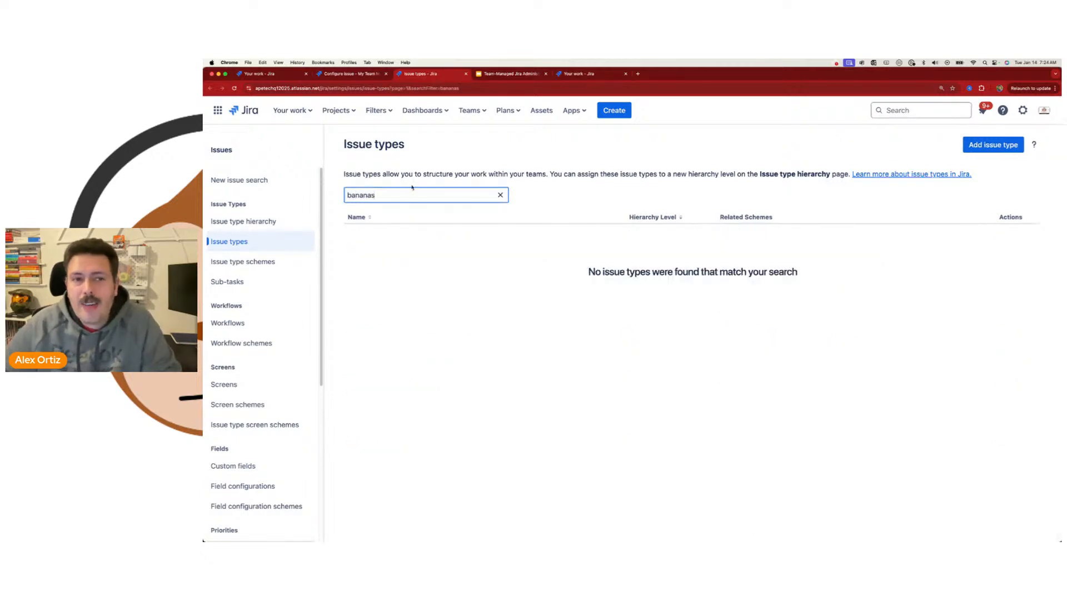
left_click(234, 88)
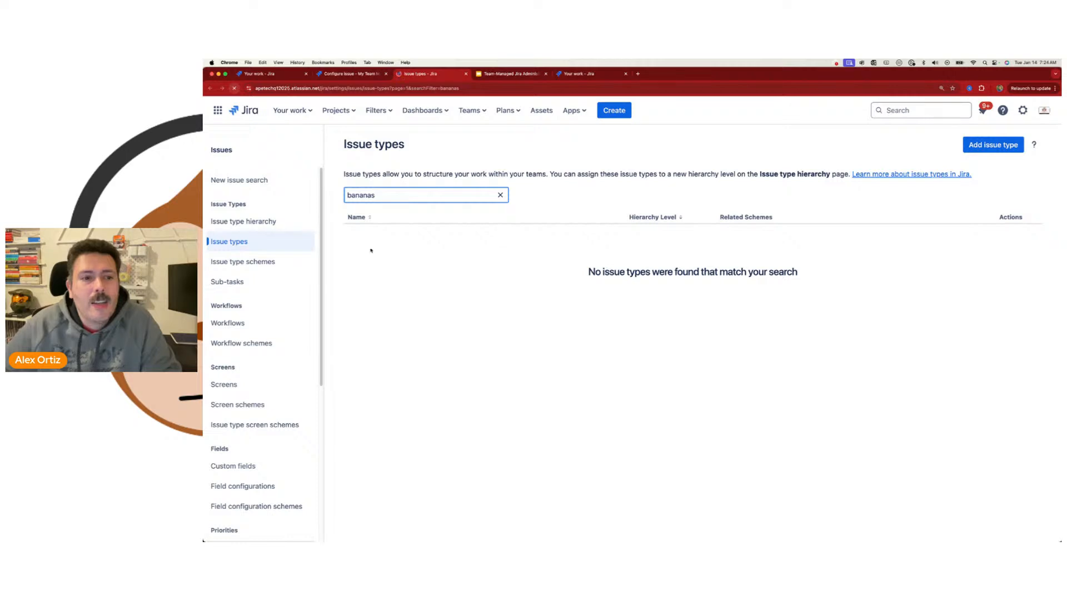
left_click(410, 196)
key("BackSpace")
key("BackSpace")
key("BackSpace")
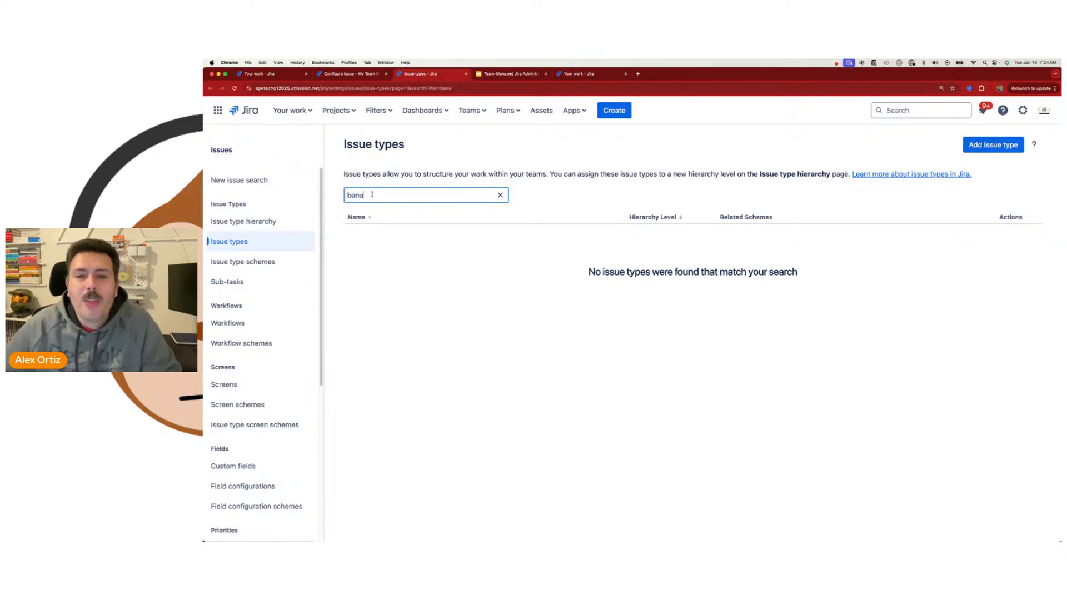
left_click(349, 74)
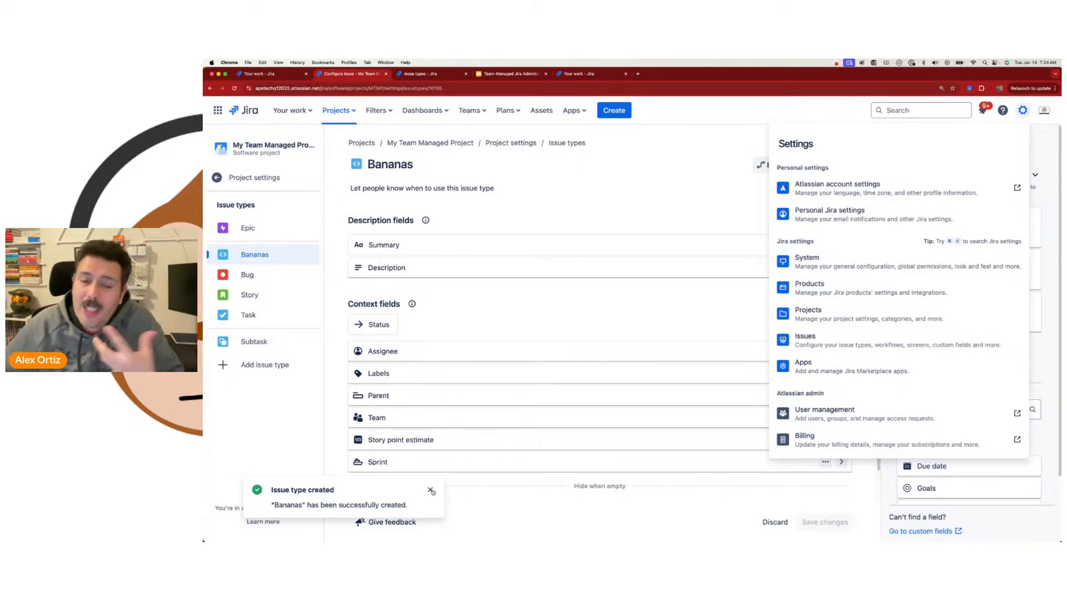
left_click(289, 446)
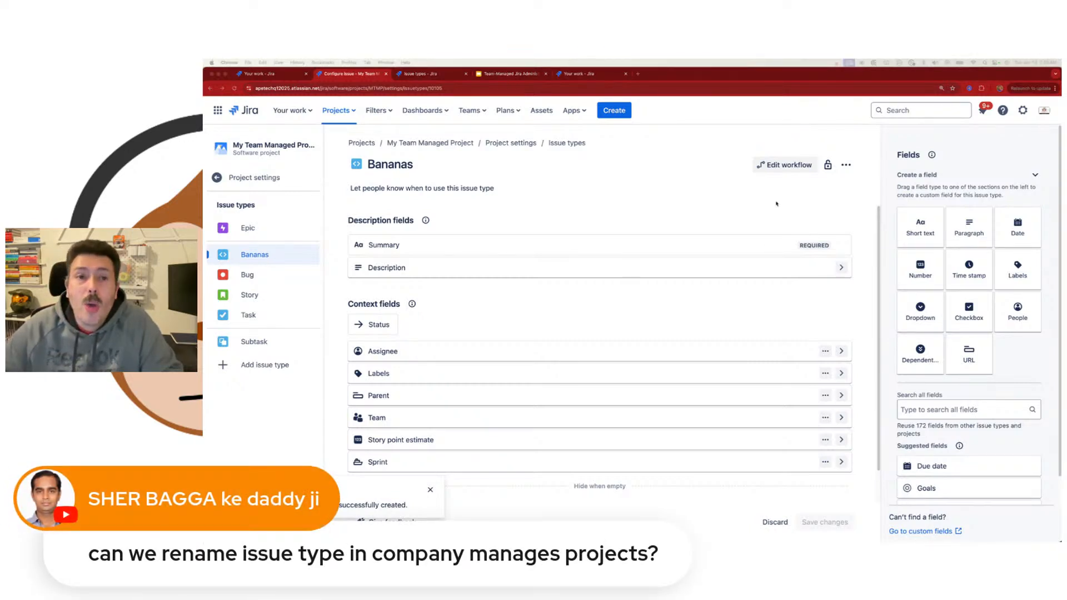
Open the Access issue type for editing from the unfiltered site-wide list, and return to the project's Bananas issue type.
left_click(429, 74)
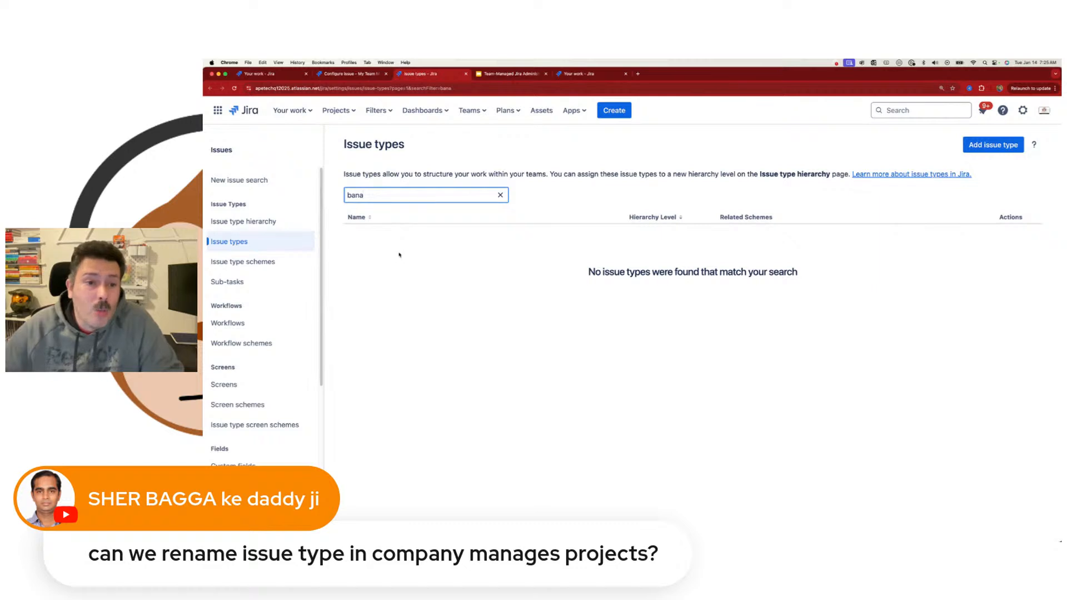
key("BackSpace")
key("BackSpace")
key("BackSpace")
key("BackSpace")
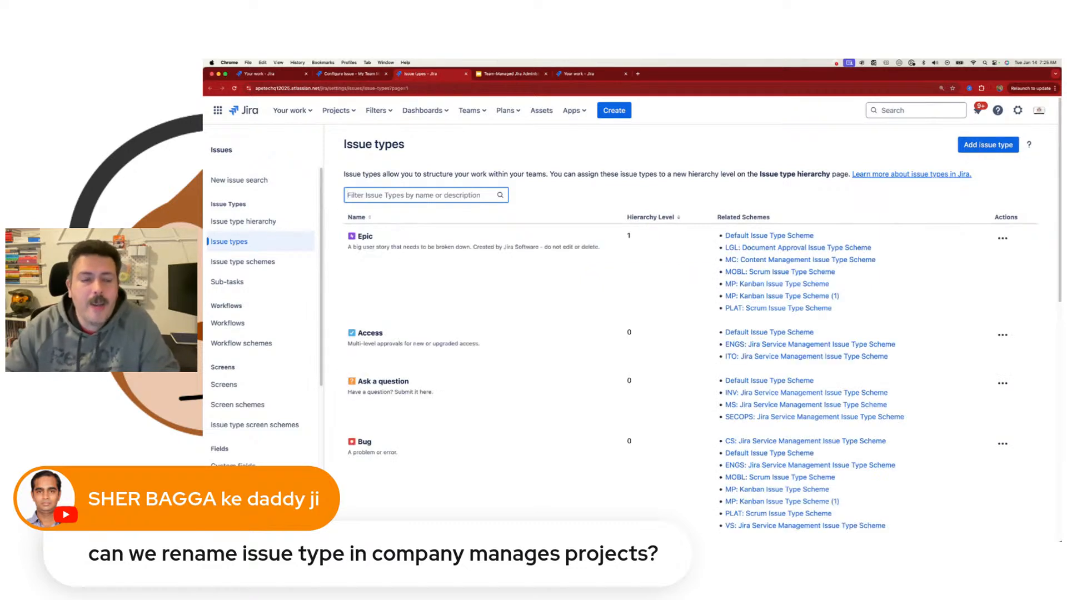
left_click(363, 330)
left_click(1003, 336)
left_click(978, 359)
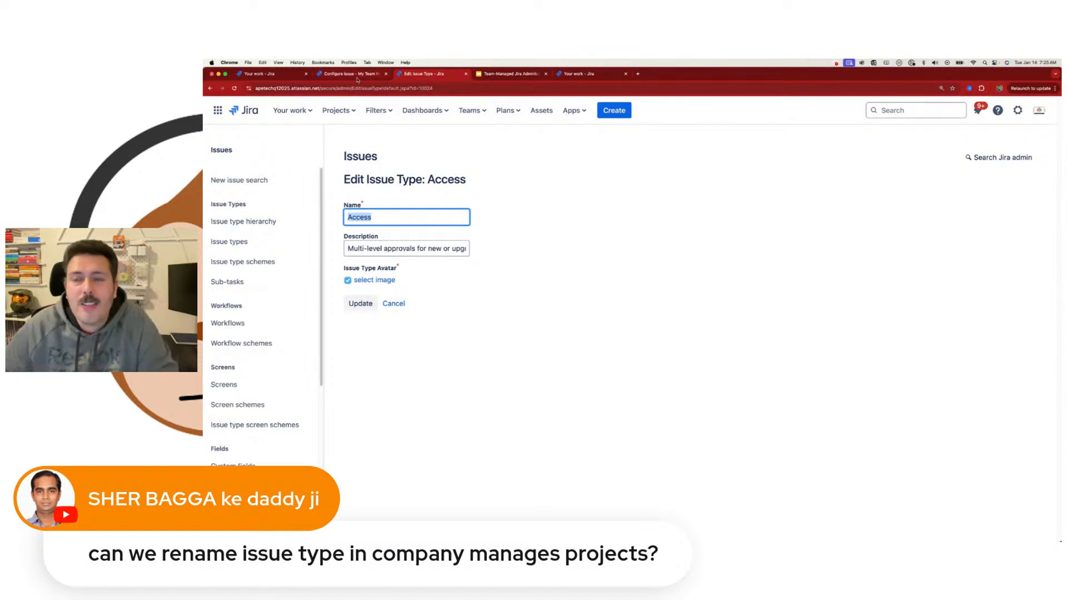
left_click(357, 79)
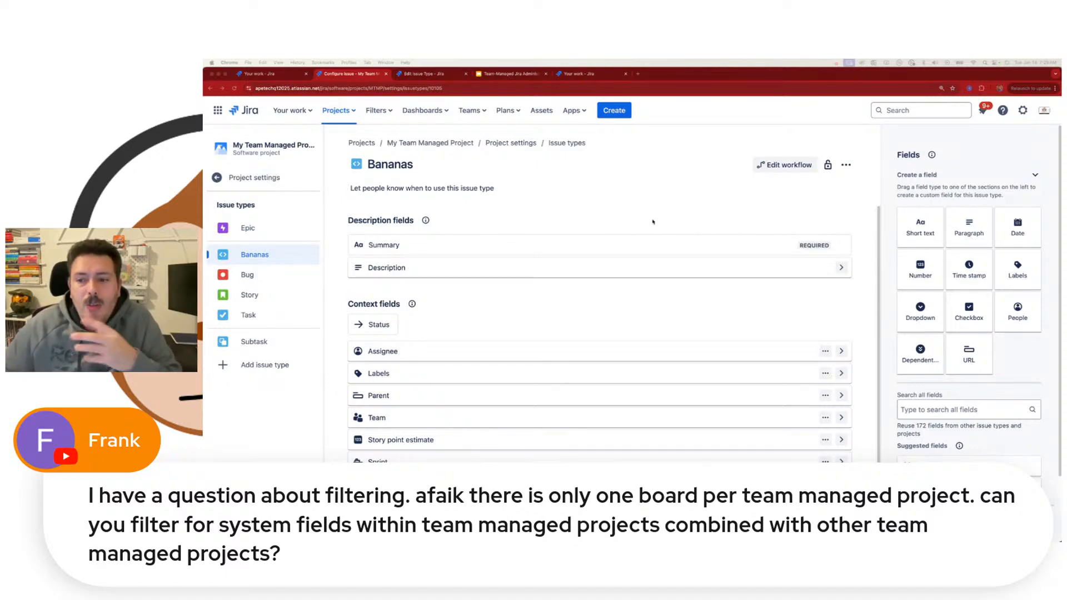
View the site-wide custom fields list, and return to the project's Bananas issue type.
left_click(907, 111)
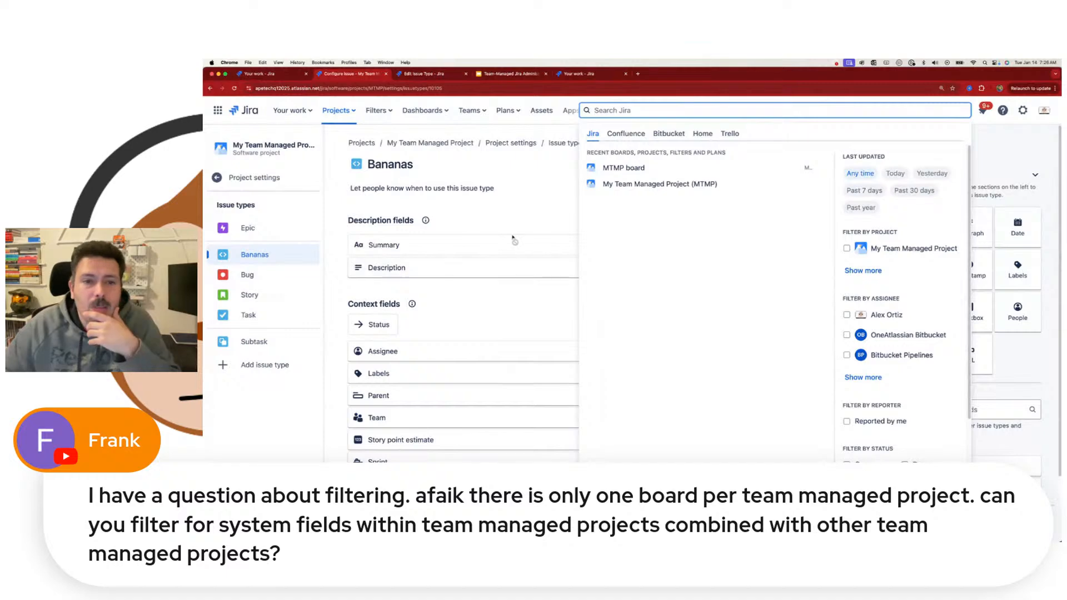
left_click(512, 245)
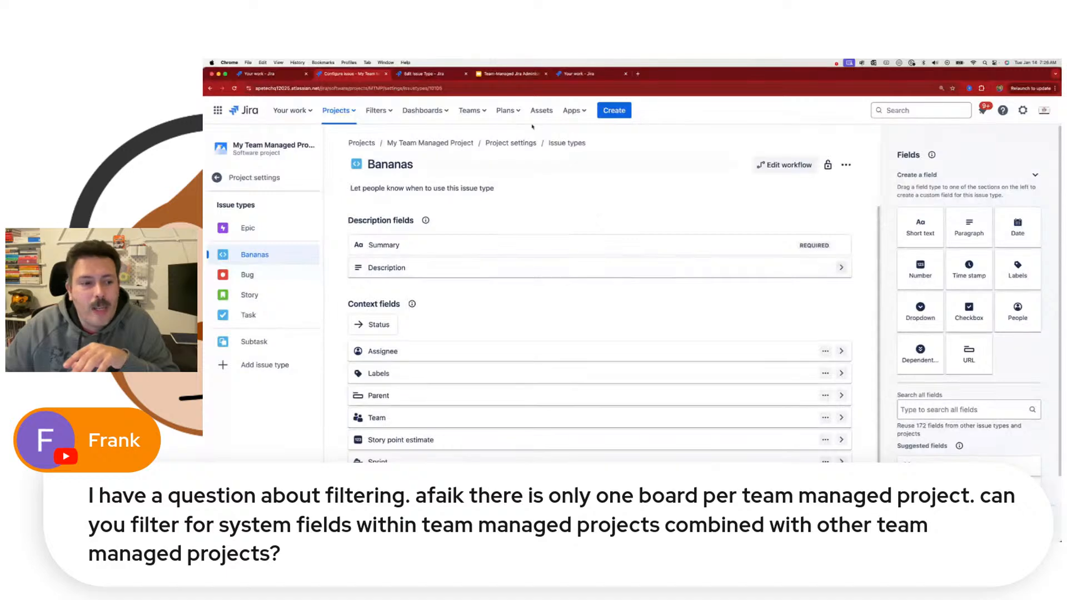
left_click(443, 77)
scroll(256, 361, "down", 5)
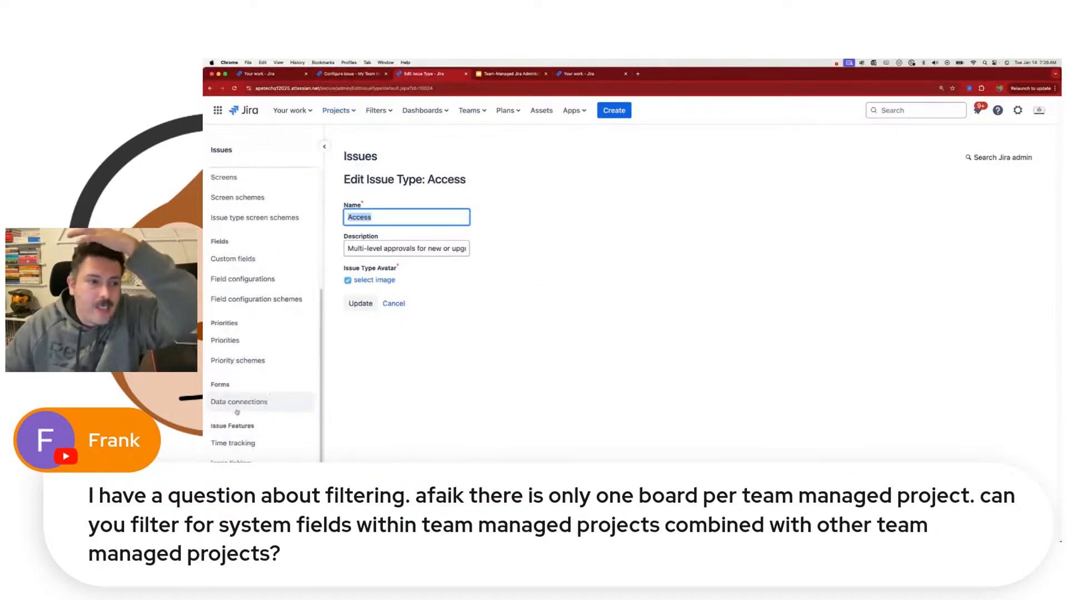
left_click(236, 259)
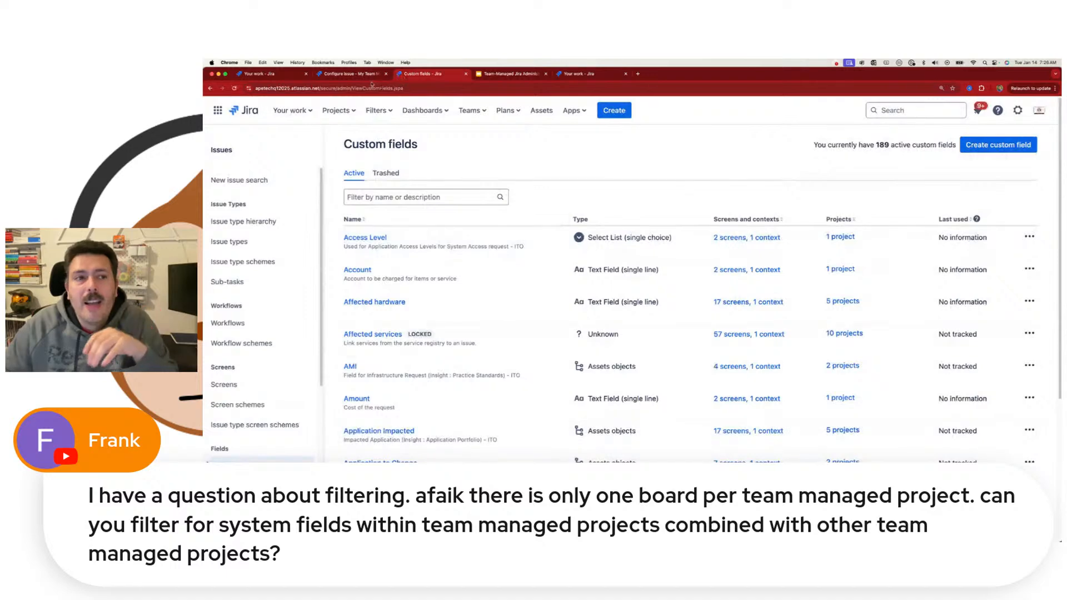
left_click(361, 74)
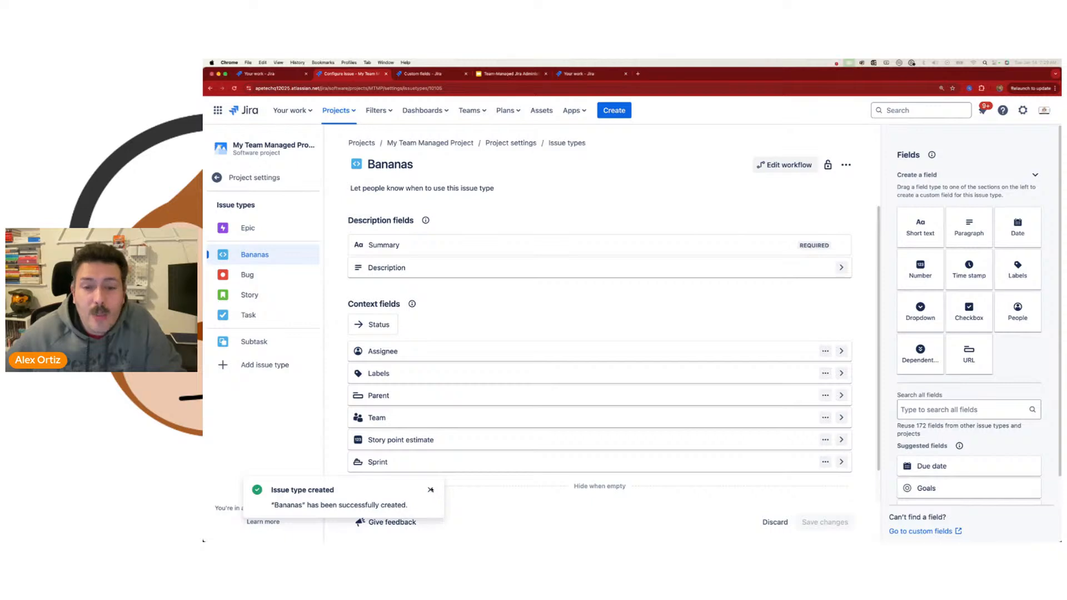
Dismiss the creation notice, and fill in a new issue type named Feature with the green plus icon.
left_click(430, 491)
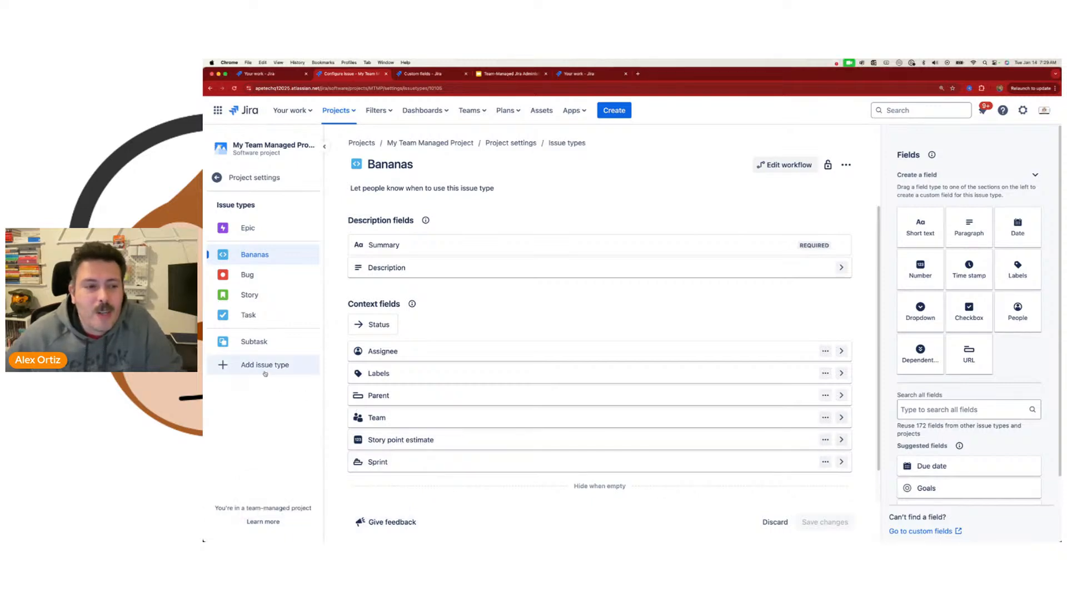
left_click(246, 367)
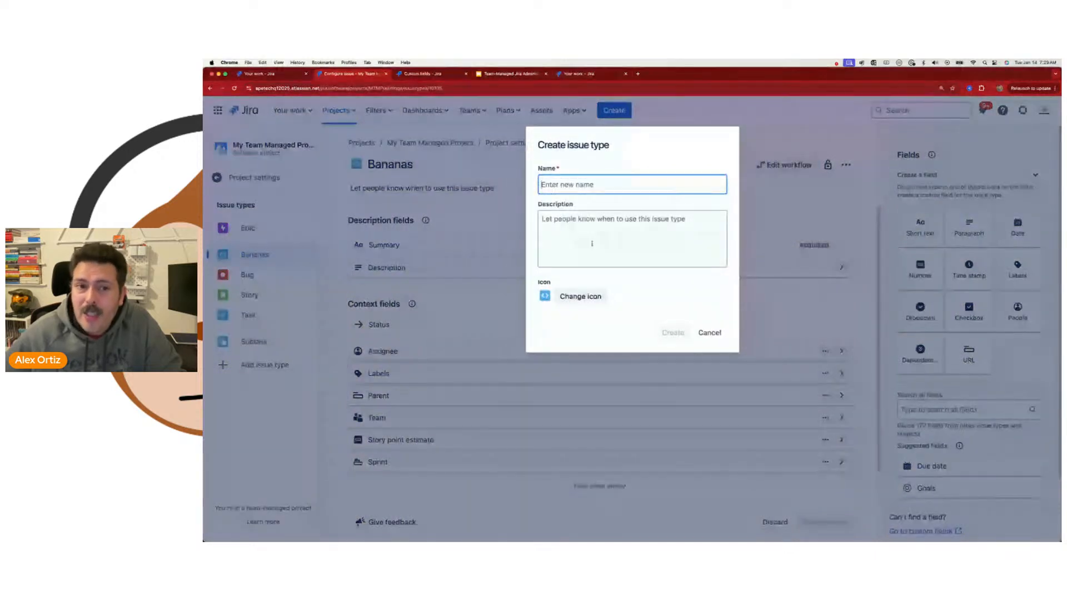
type("Feature")
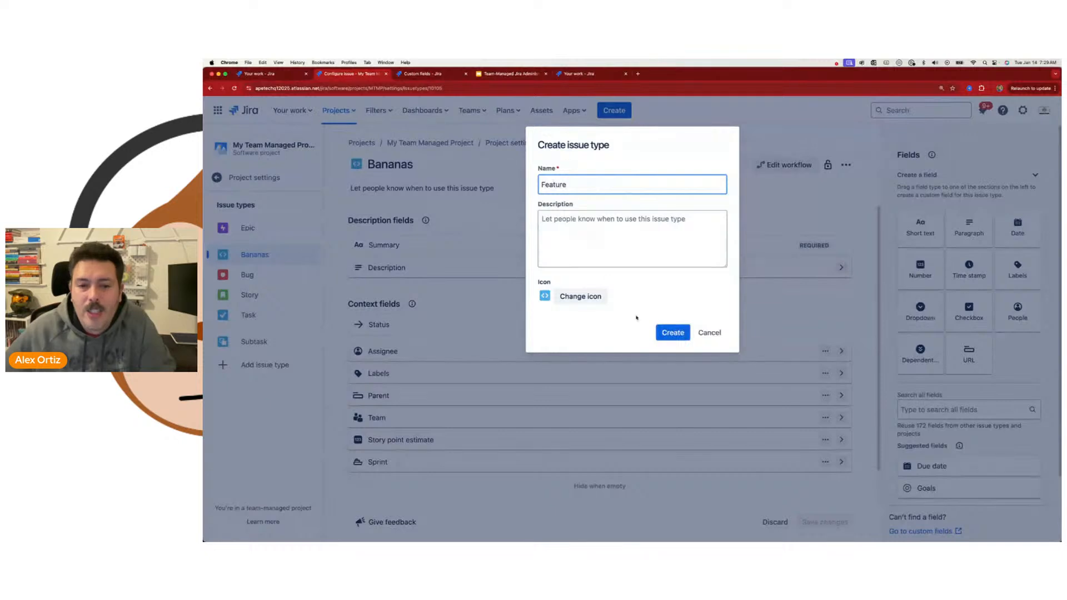
left_click(580, 296)
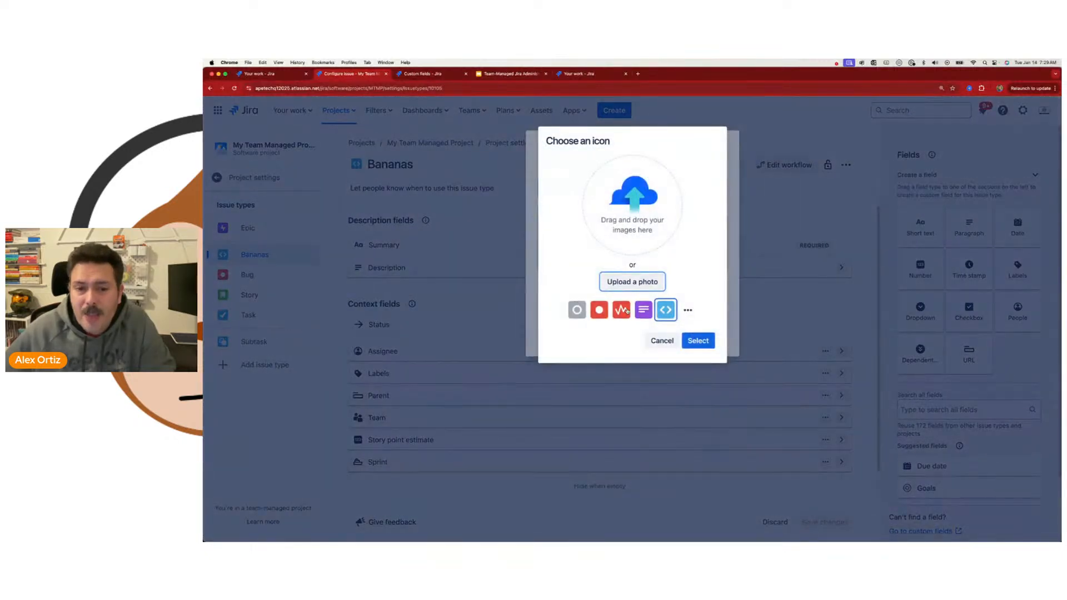
left_click(688, 310)
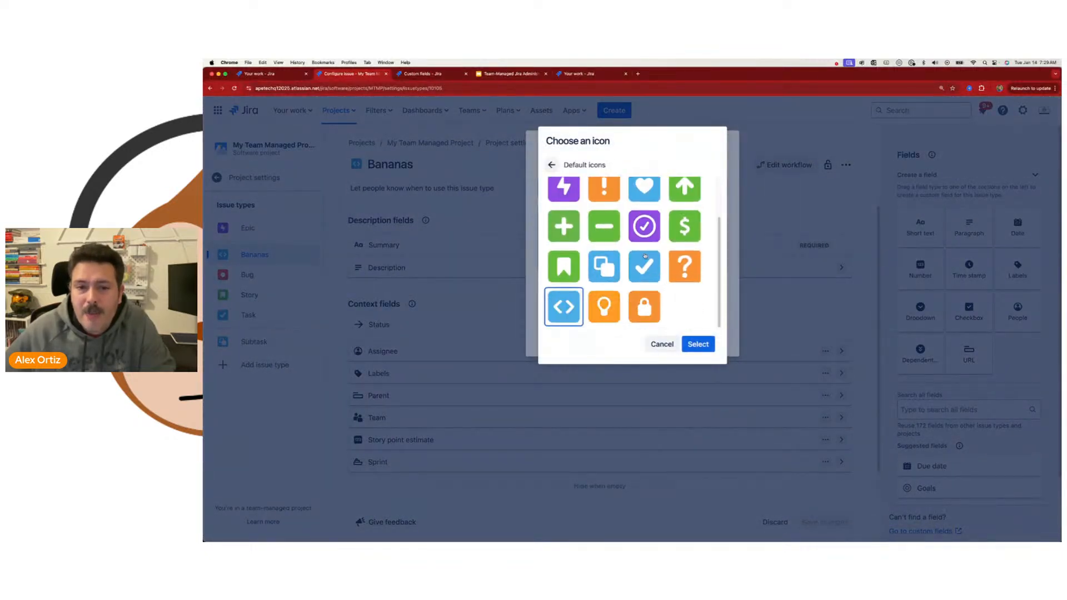
left_click(637, 261)
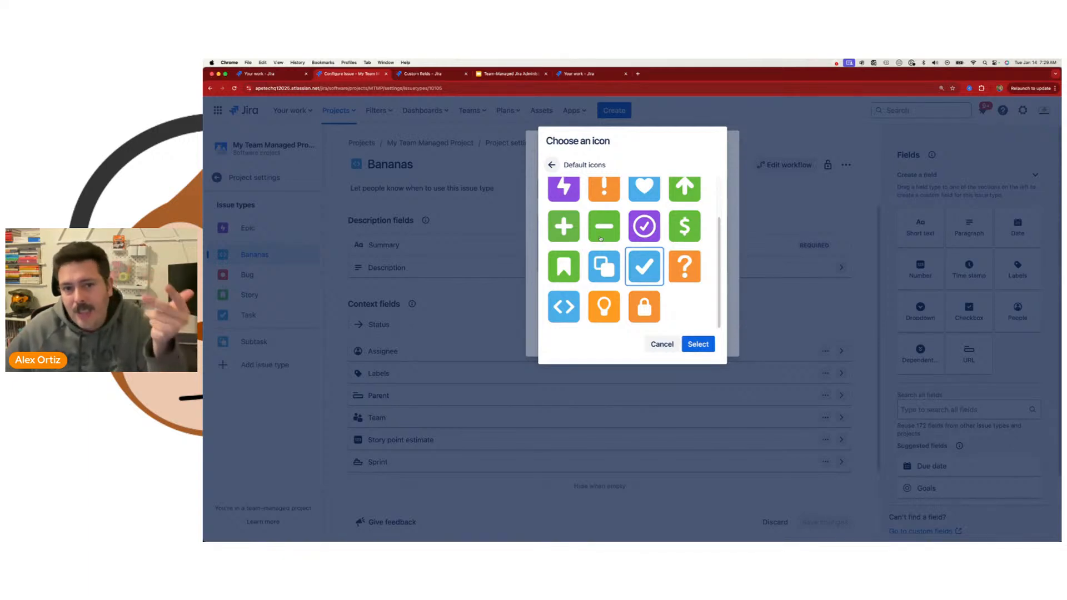
scroll(601, 239, "up", 1)
scroll(600, 239, "up", 2)
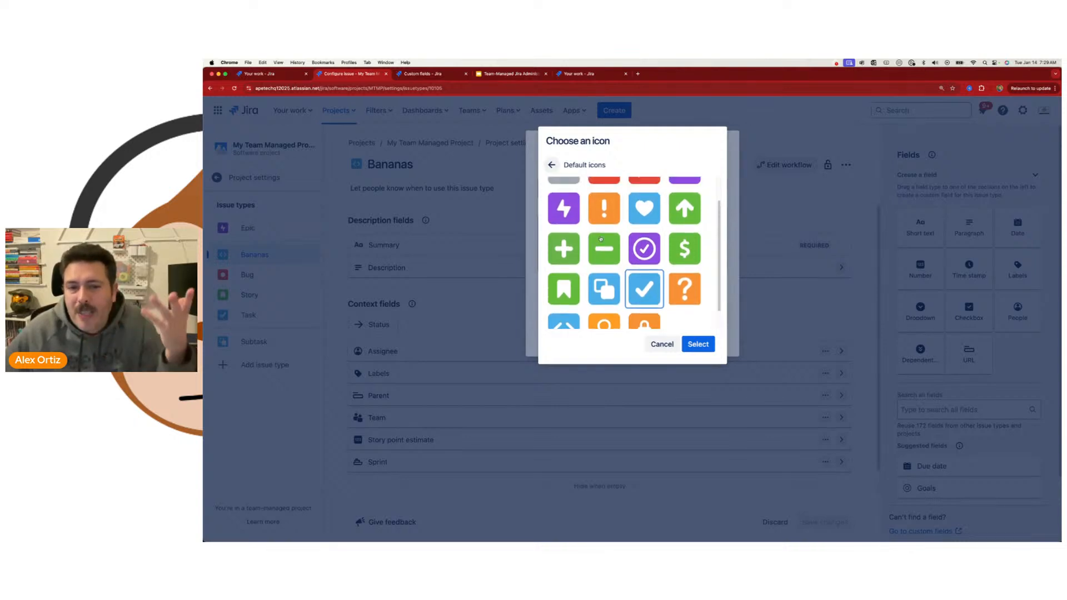
scroll(607, 267, "down", 1)
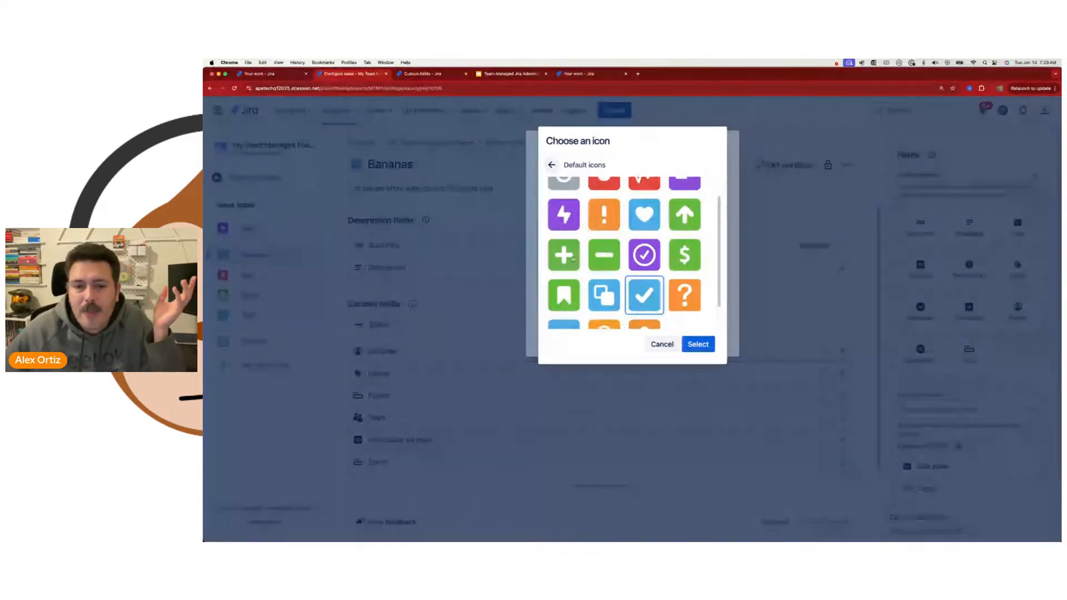
left_click(573, 262)
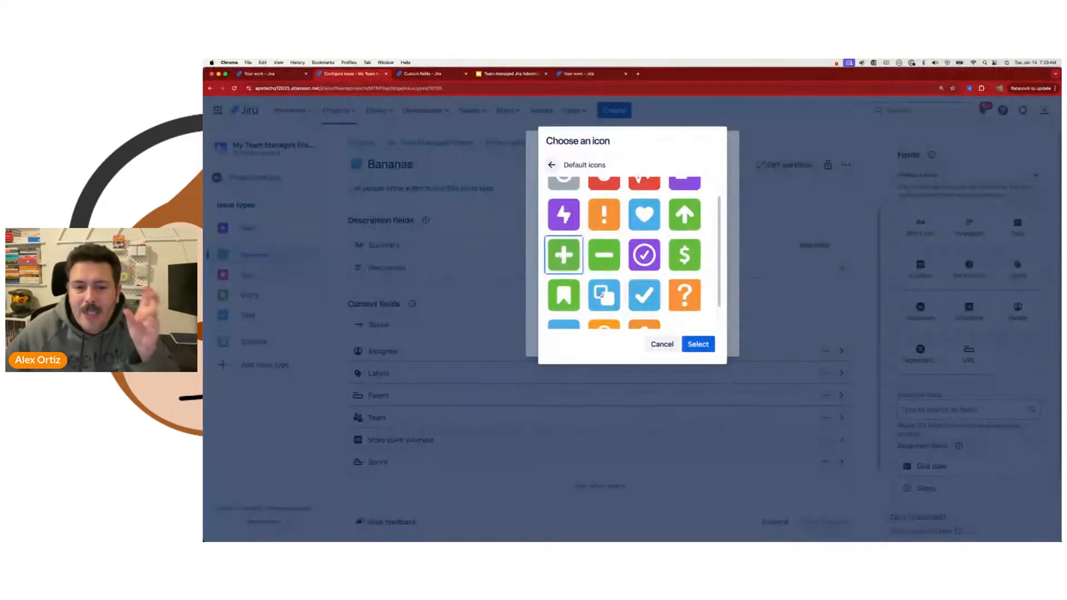
left_click(698, 344)
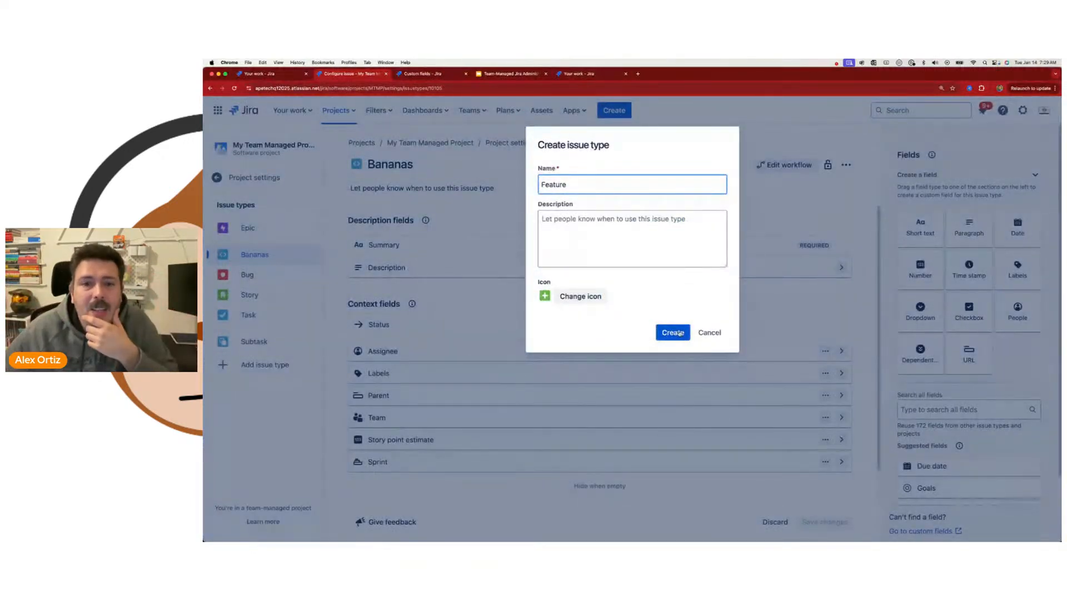
Reopen the icon choices for the Feature issue type, and cancel out without creating it.
left_click(597, 295)
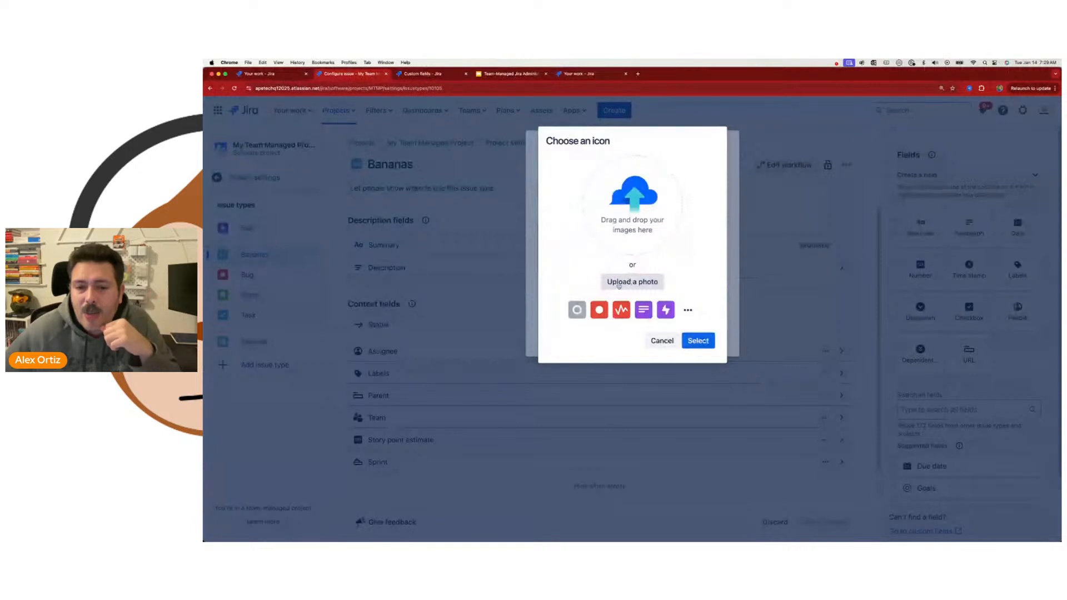
left_click(663, 341)
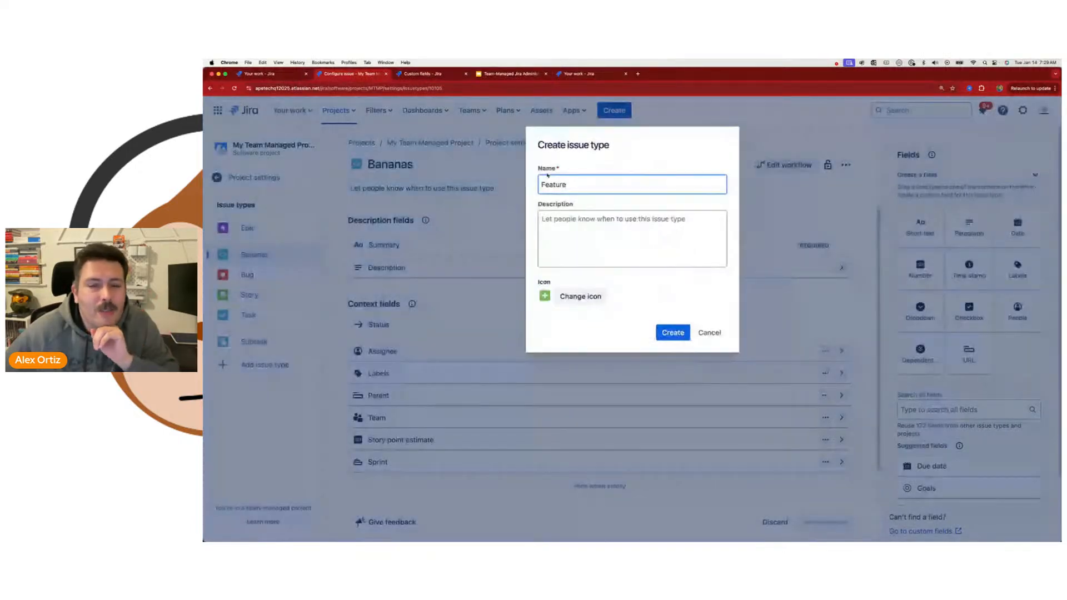
key("Escape")
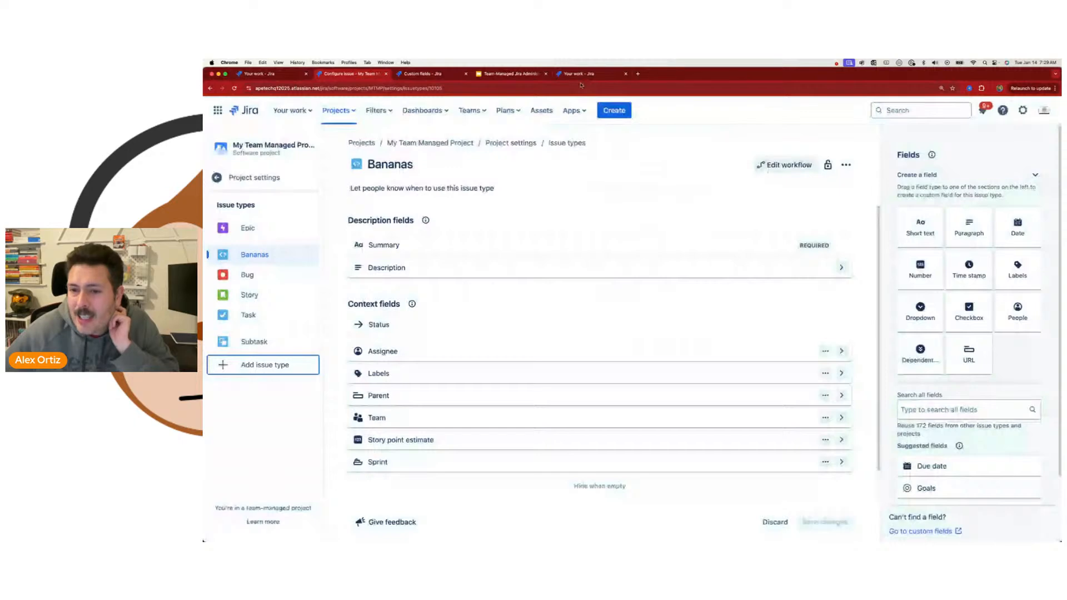
View the avatar choices for the Theme issue type on the other Jira site, and return to the project's Bananas issue type.
left_click(580, 74)
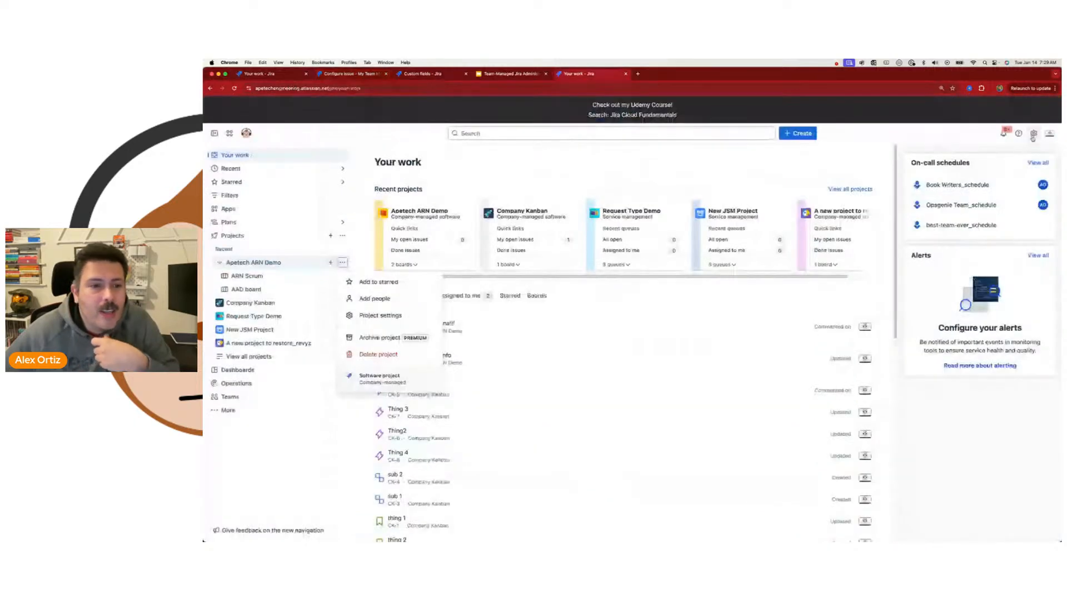
left_click(1033, 135)
left_click(885, 298)
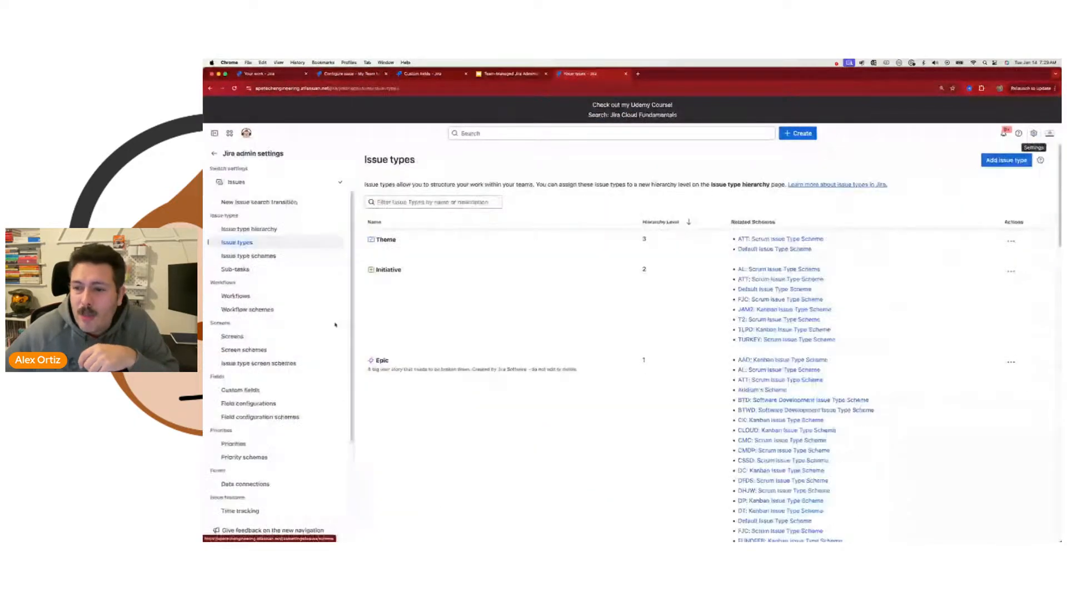
left_click(1011, 241)
left_click(994, 260)
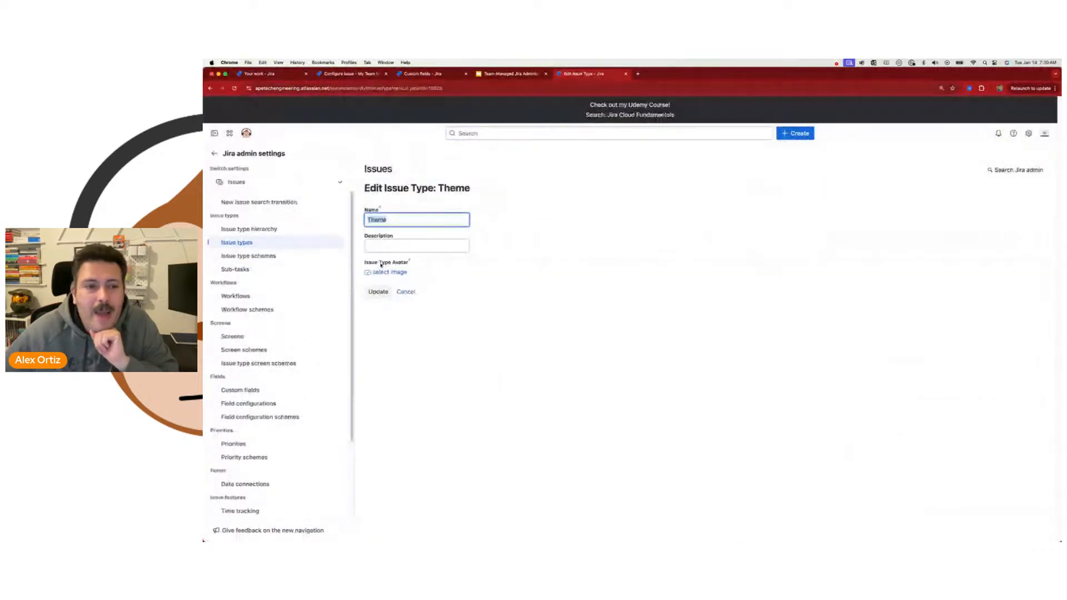
left_click(391, 272)
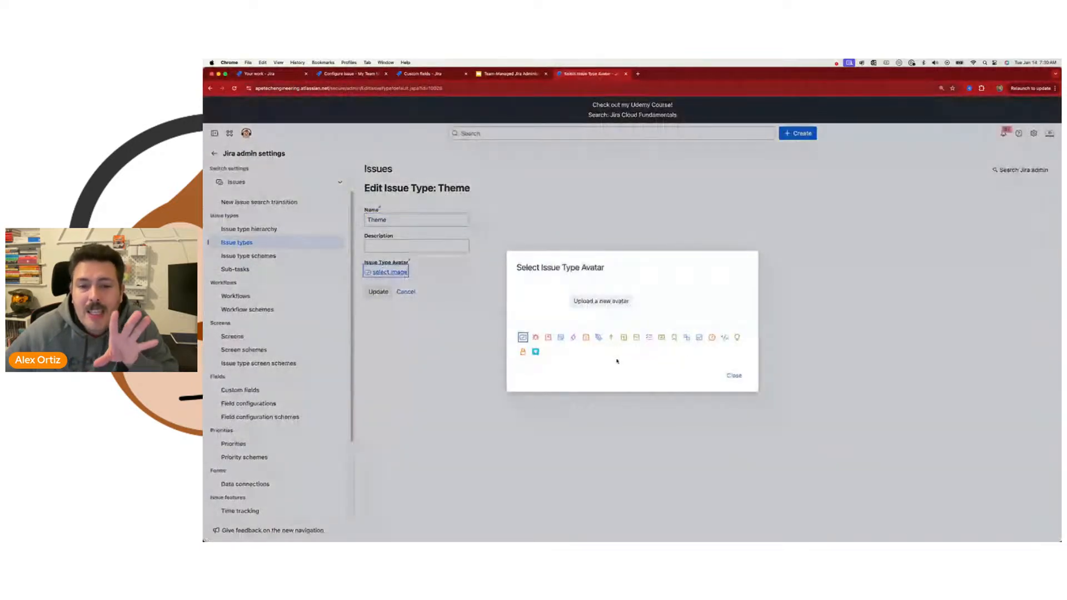
key("super+equal")
key("super+equal")
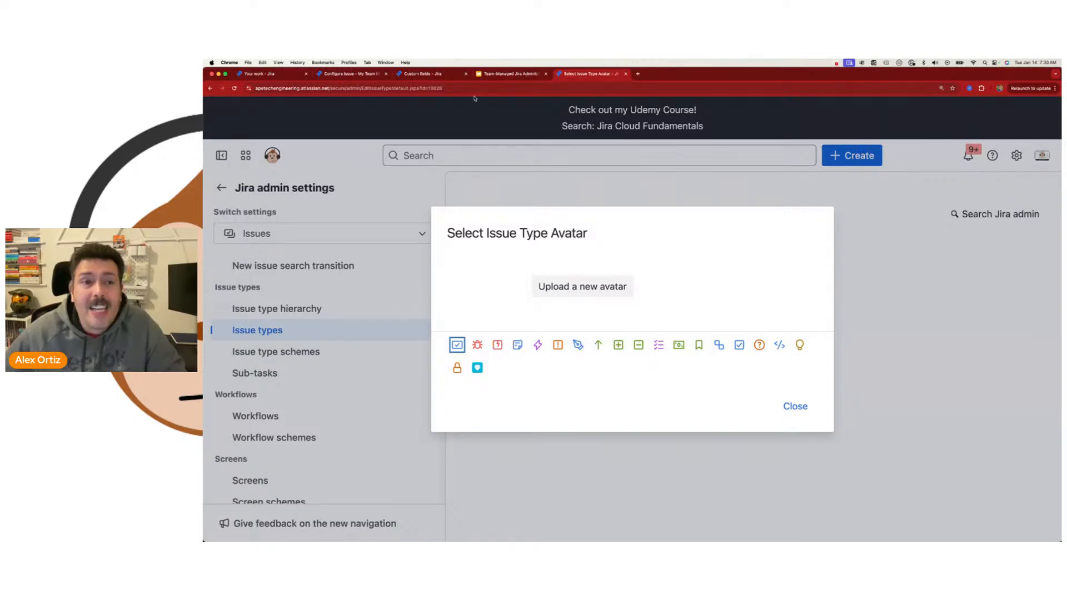
left_click(437, 74)
left_click(363, 74)
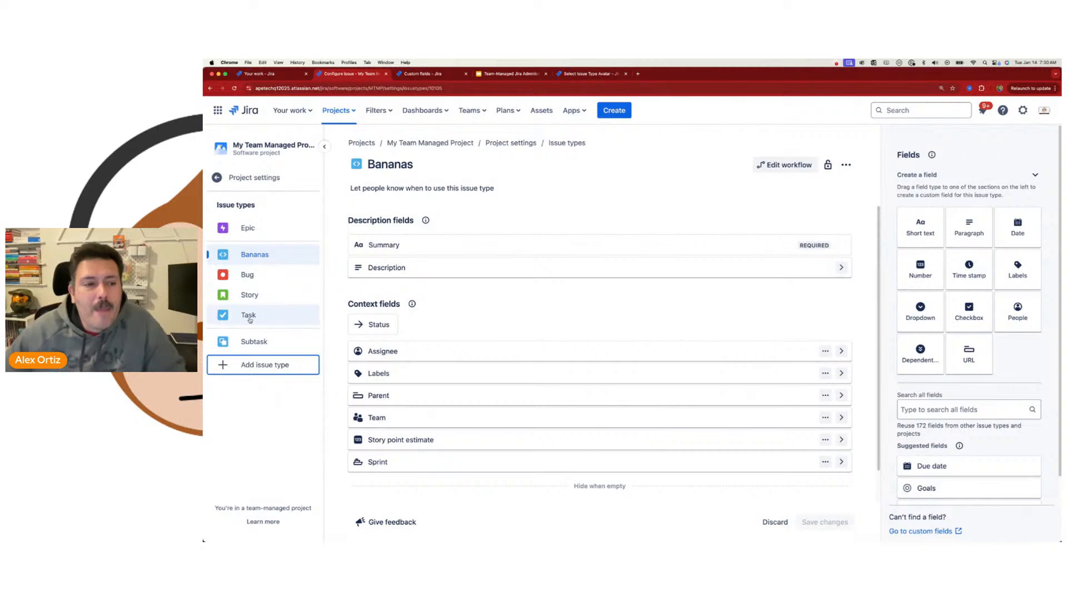
View the project's Subtask and Epic issue types, and check the delete option of Bananas without deleting it.
left_click(265, 343)
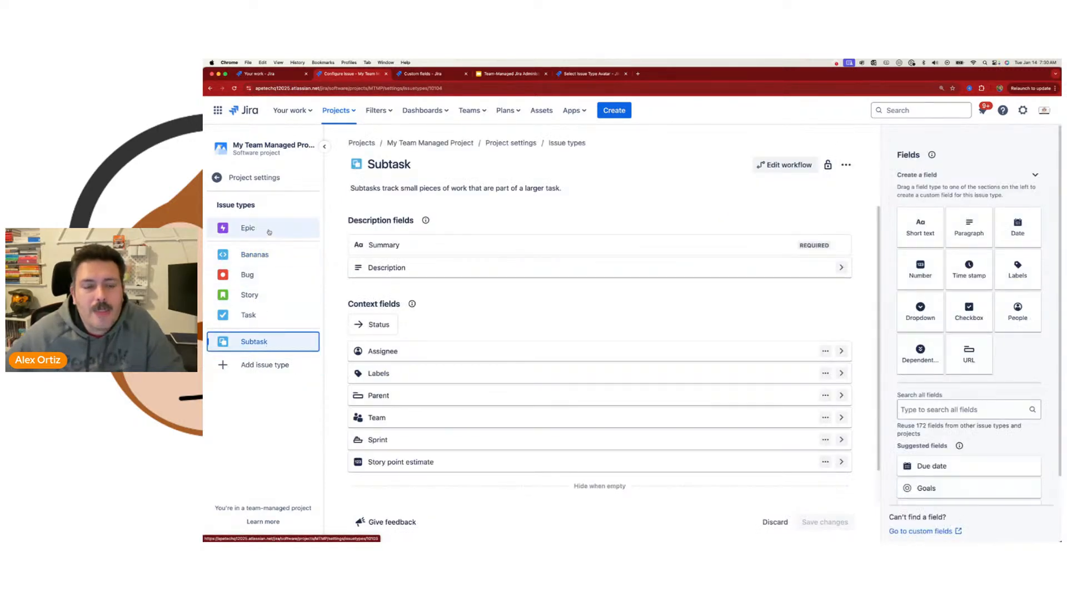
left_click(269, 232)
left_click(271, 255)
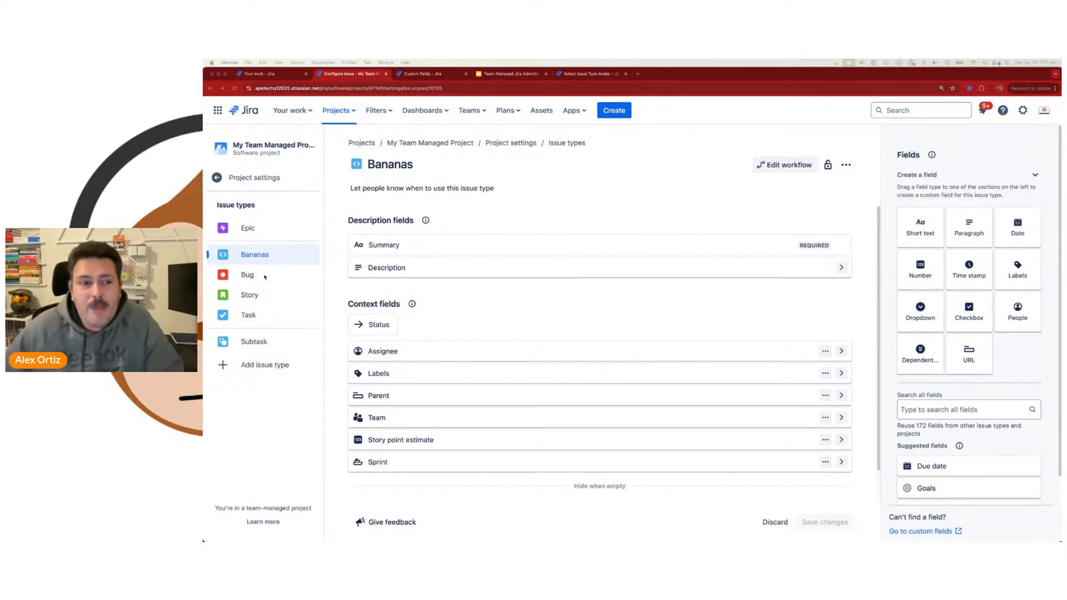
left_click(266, 298)
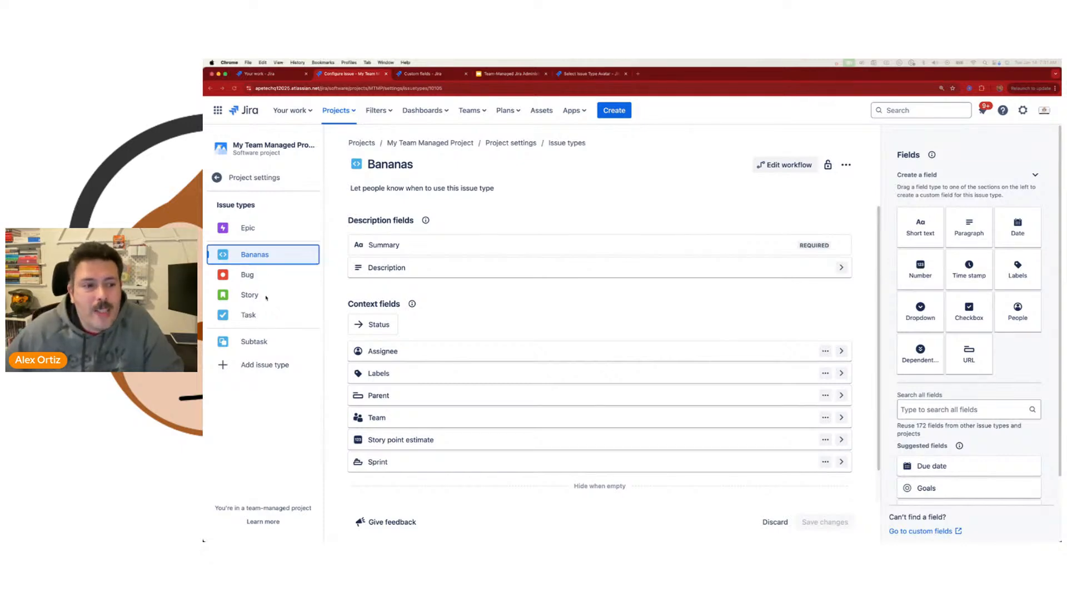
left_click(290, 256)
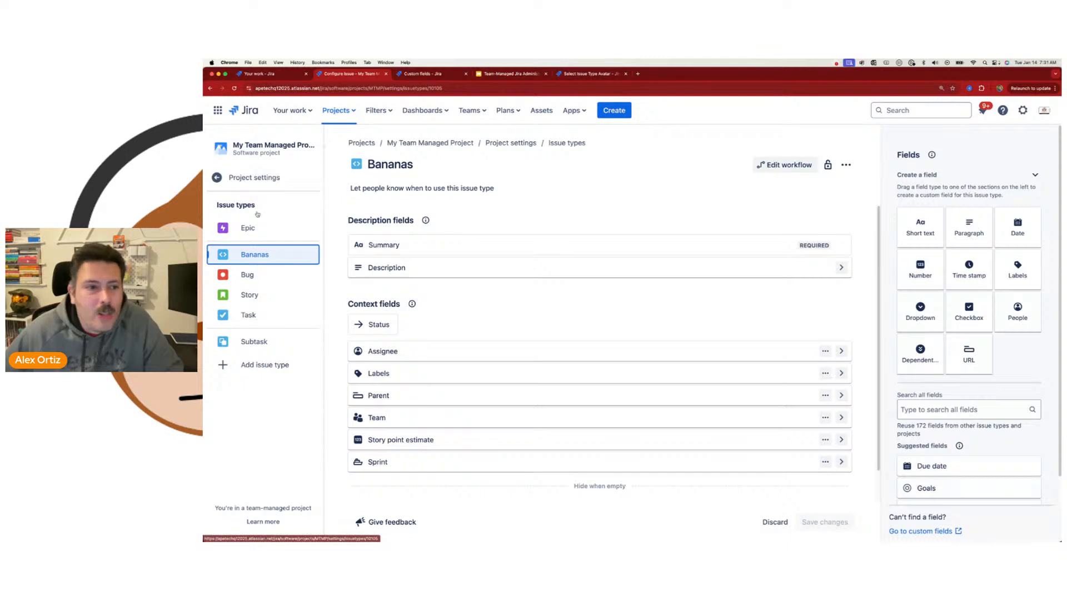
left_click(846, 164)
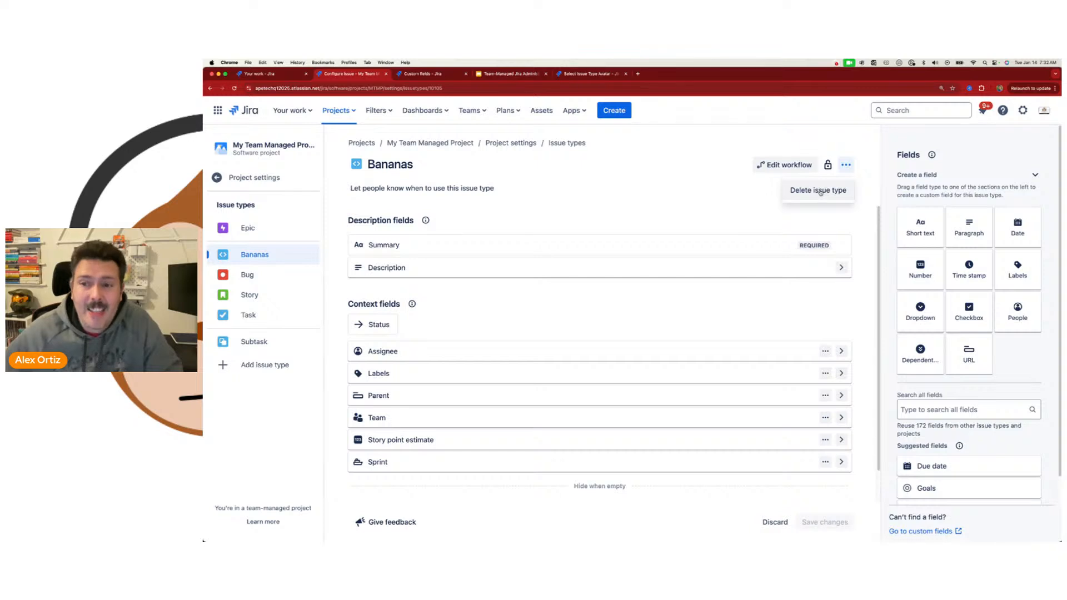
left_click(860, 139)
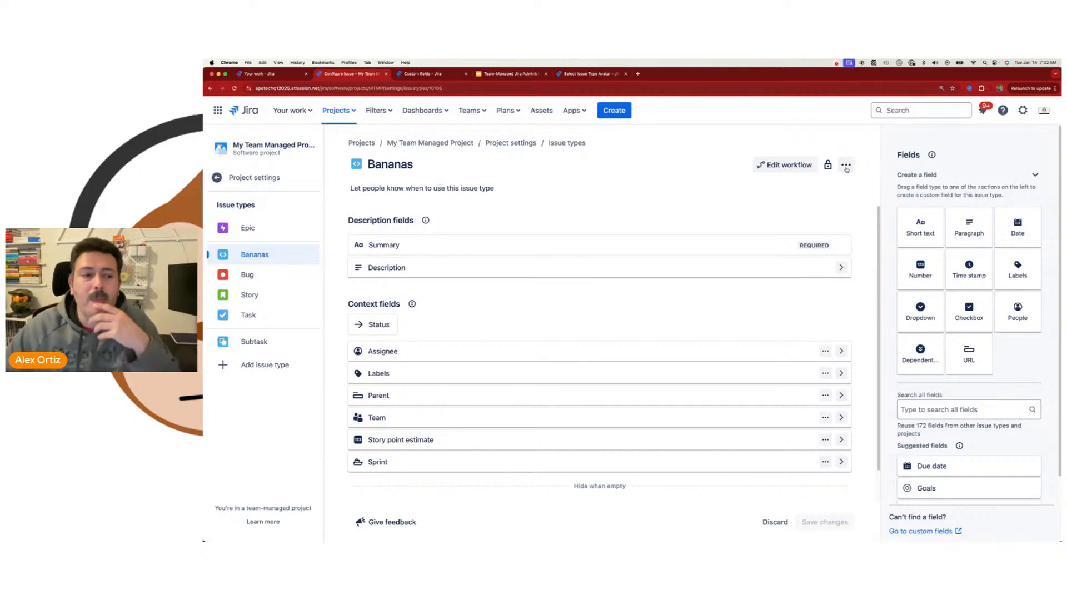
Check the agenda slide in Google Slides and the site-wide custom fields list, and return to the project's Bananas issue type.
left_click(503, 73)
left_click(248, 284)
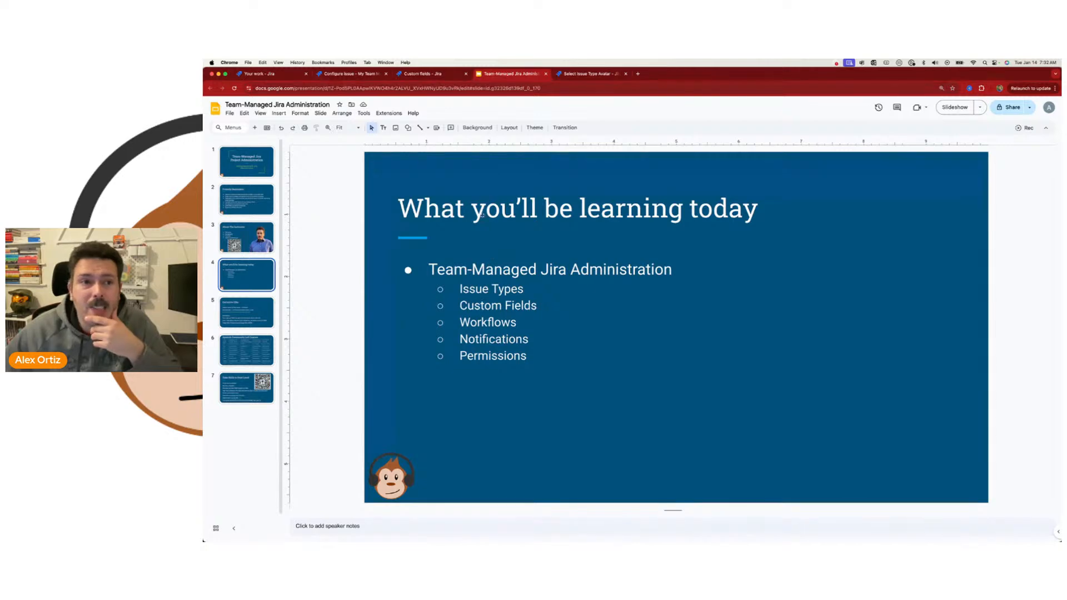
left_click(425, 74)
left_click(352, 74)
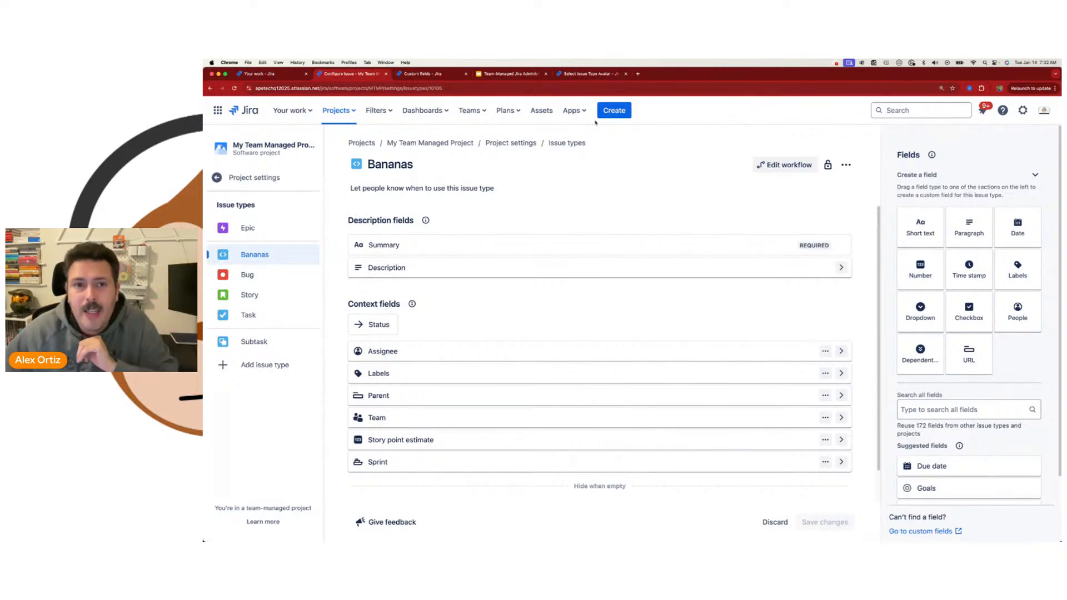
left_click(422, 74)
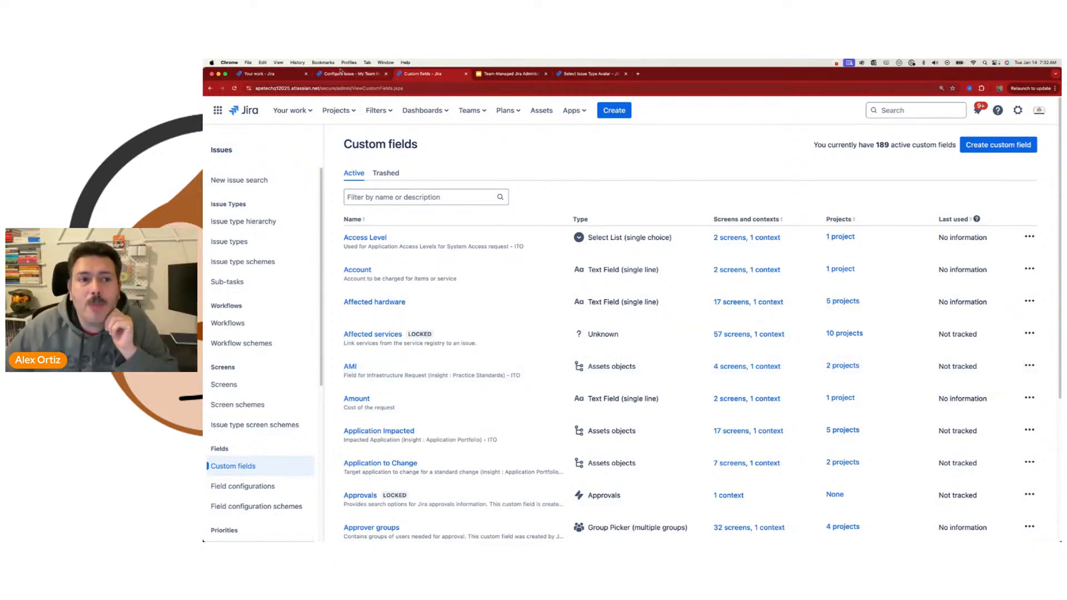
left_click(340, 73)
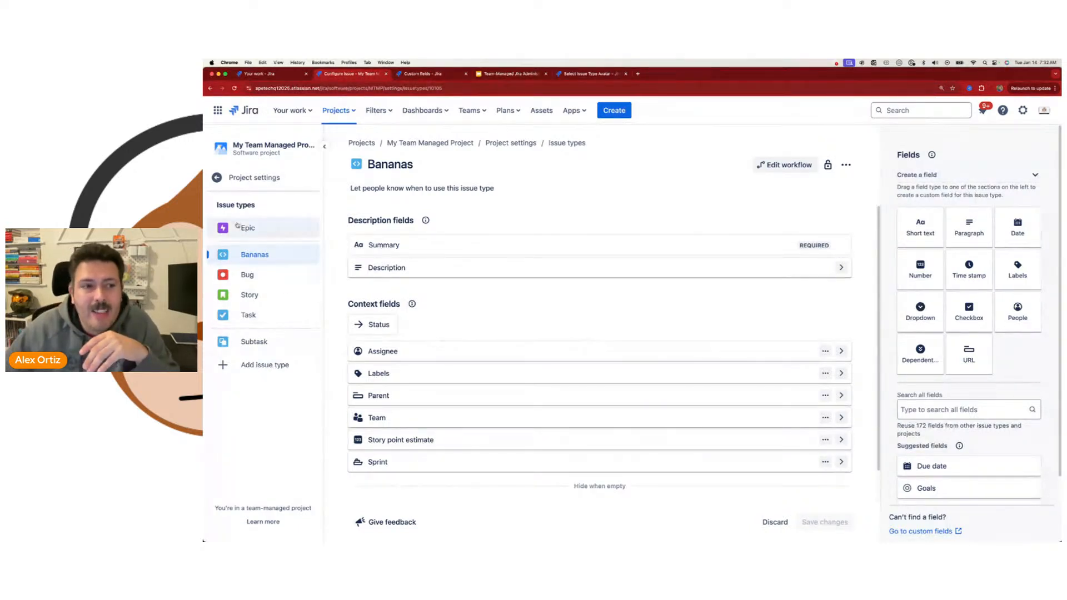
View the Bug and Story issue types, and collapse and re-expand the field creation section for Story.
left_click(250, 277)
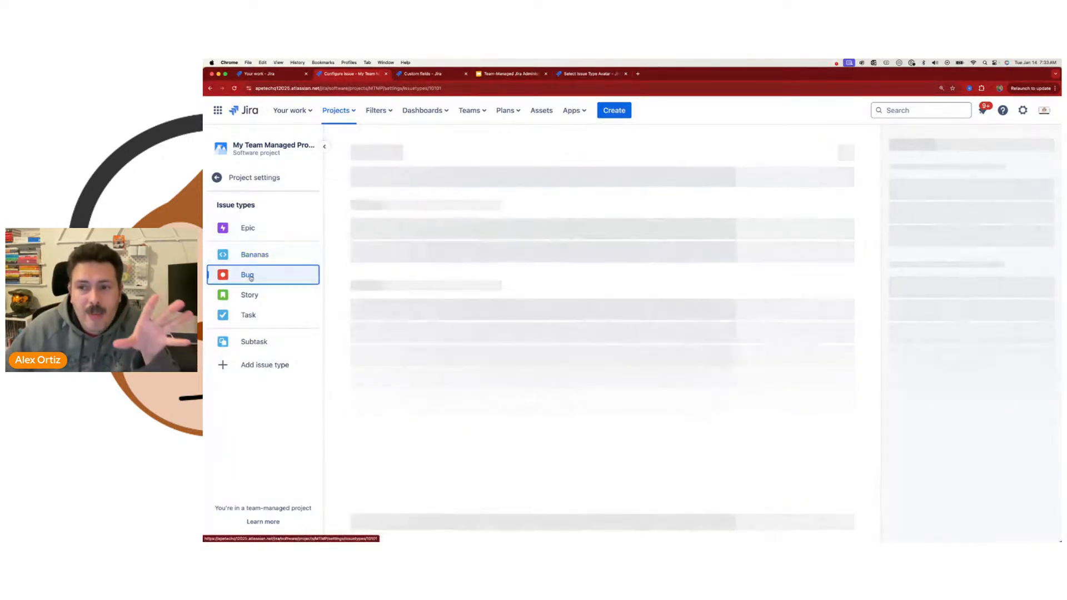
left_click(258, 303)
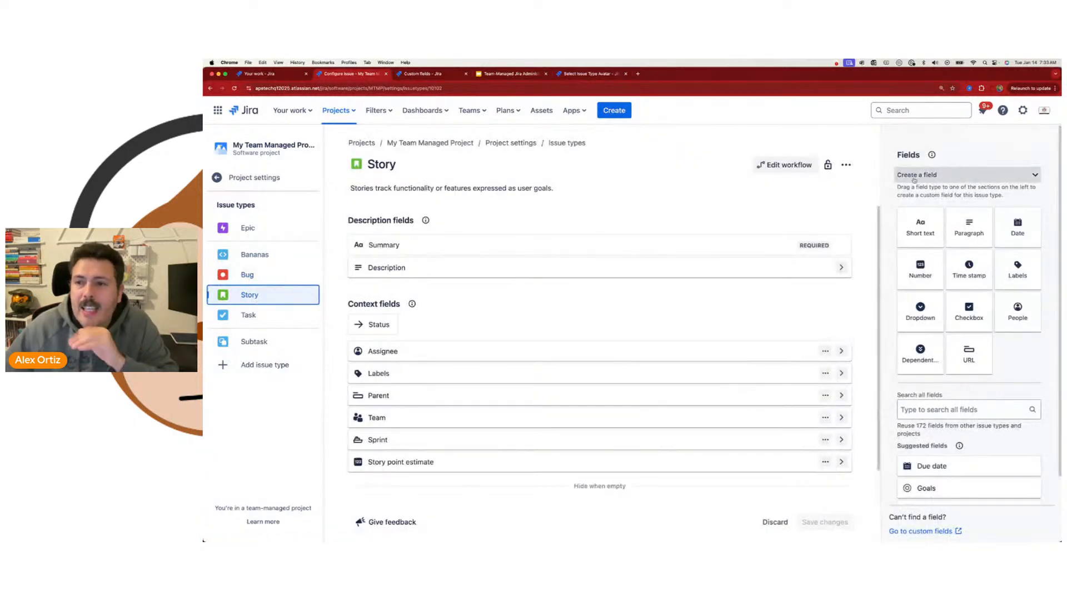
left_click(920, 176)
left_click(920, 177)
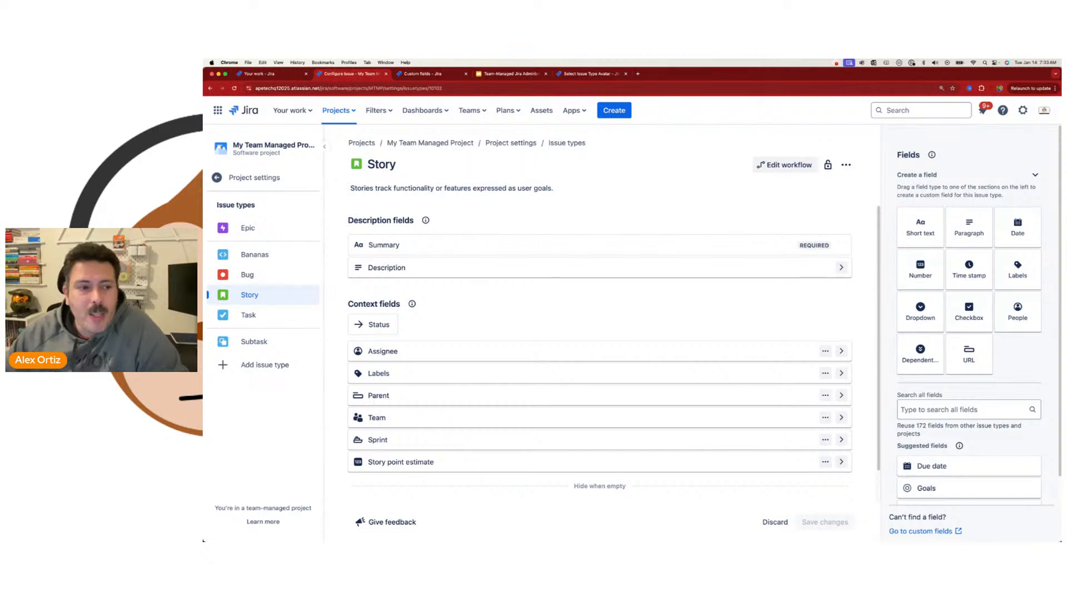
Open the Bananas issue type, and highlight the note about reusing fields from other issue types and projects.
left_click(266, 257)
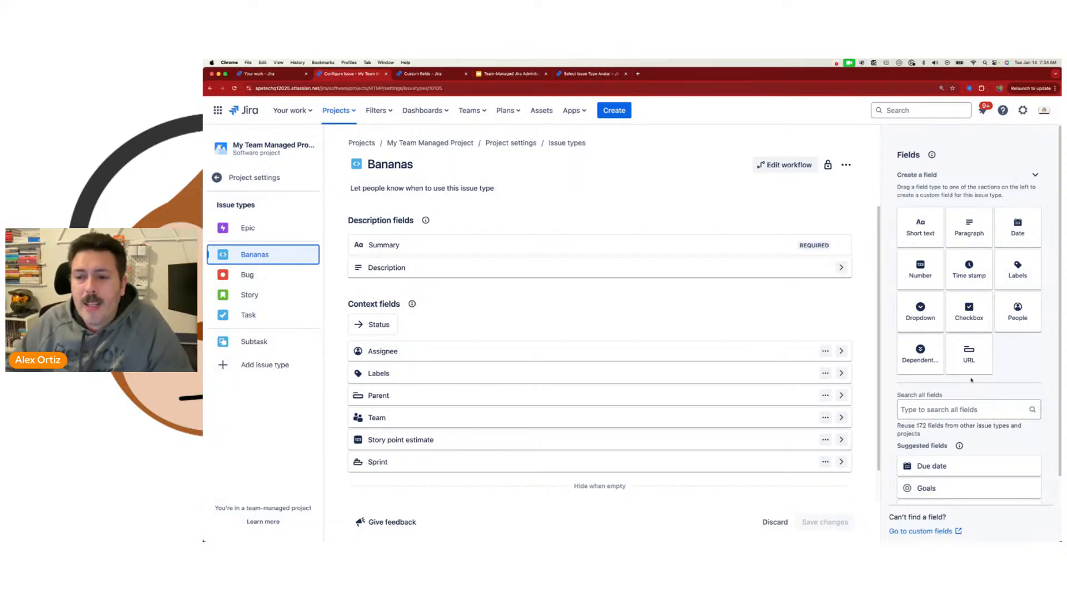
scroll(937, 289, "down", 1)
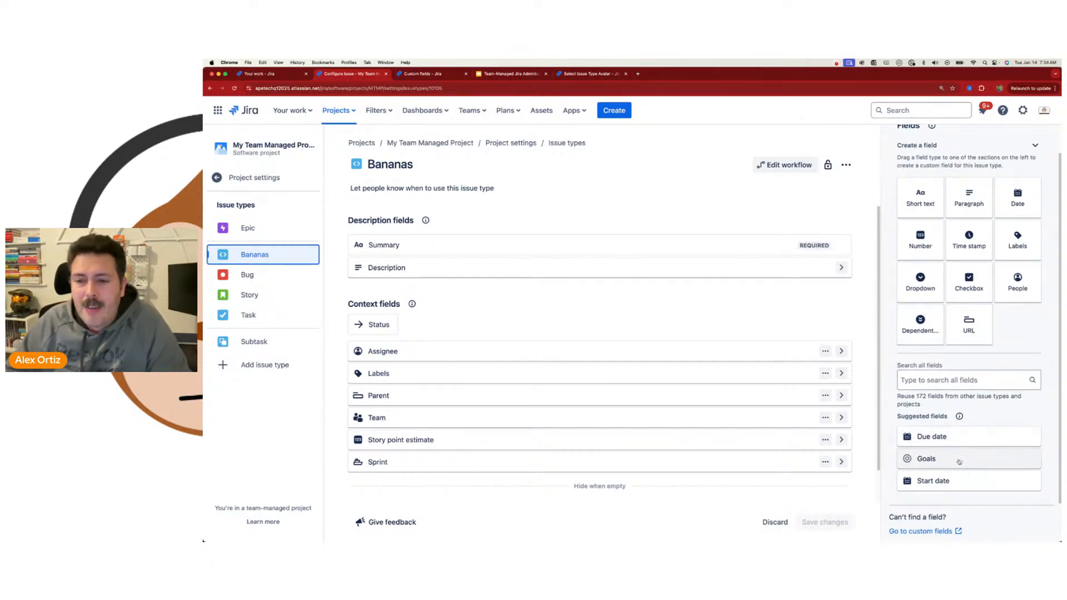
left_click_drag(897, 397, 1028, 403)
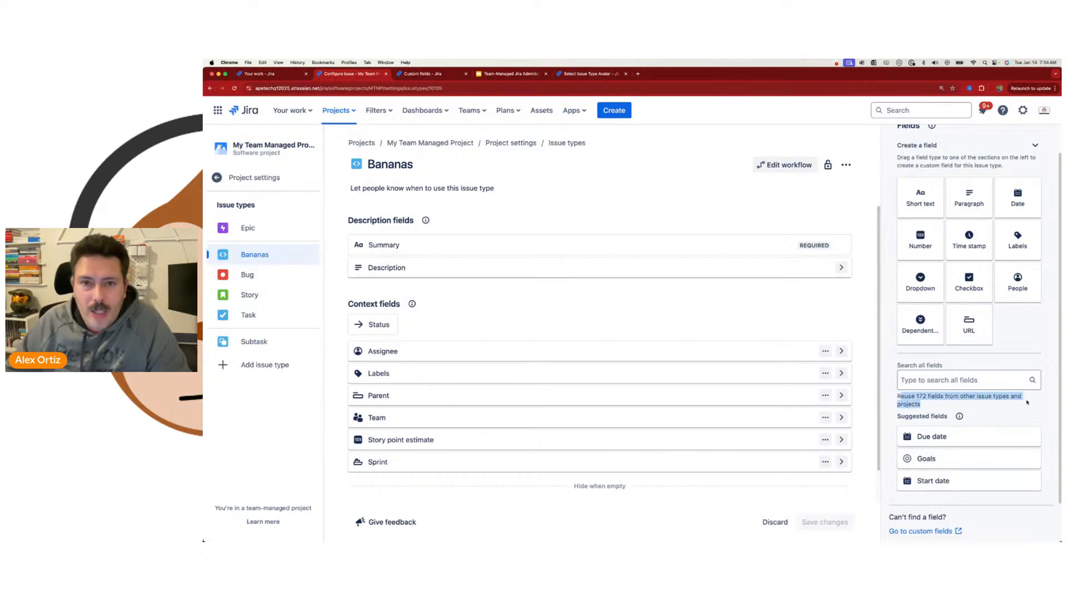
Highlight the active custom field count in the site-wide custom fields list, and return to the Bananas issue type.
left_click(427, 76)
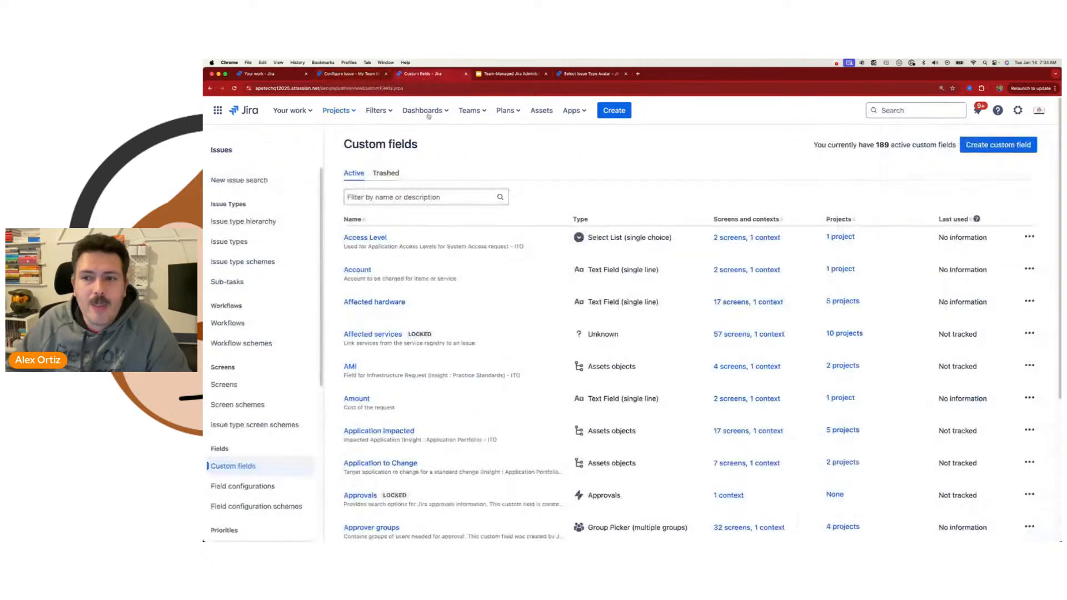
left_click_drag(878, 145, 889, 145)
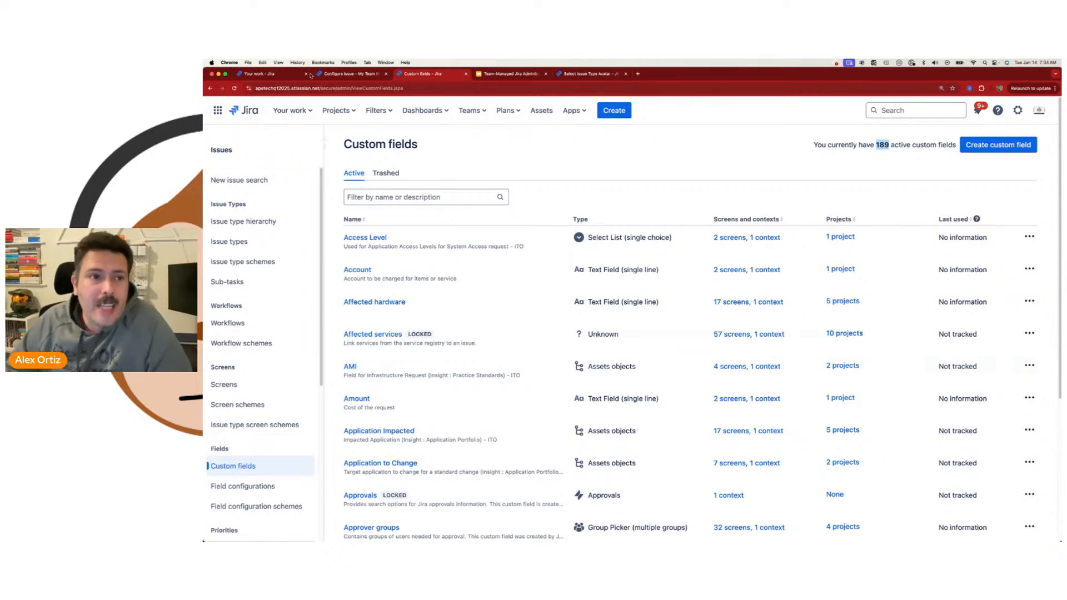
left_click(344, 74)
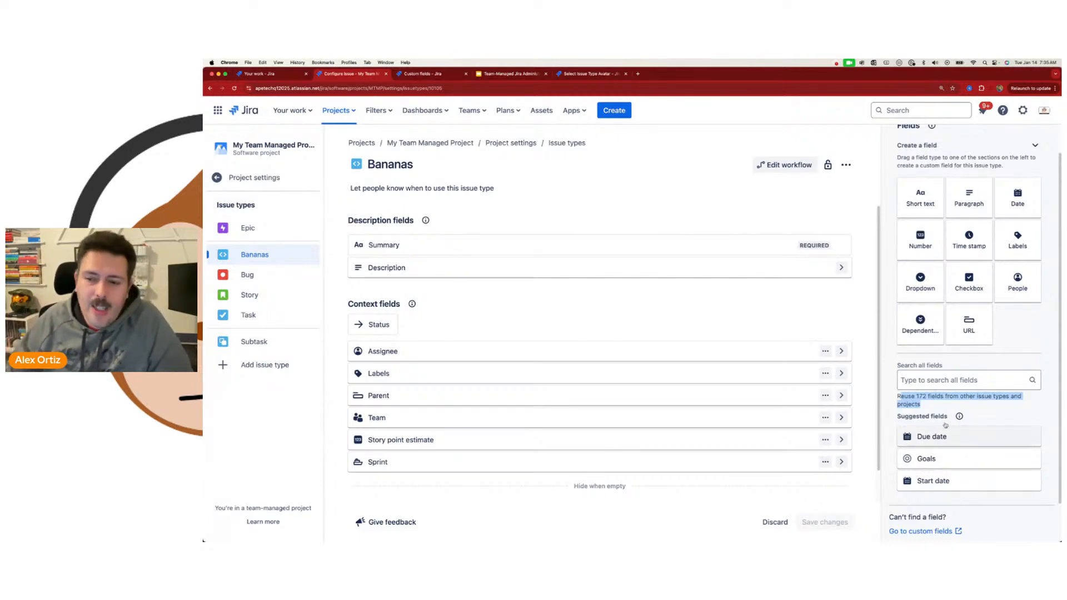
Add the suggested Start date field to the Bananas description fields, between Summary and Description.
mouse_move(944, 488)
left_mouse_down()
mouse_move(611, 340)
mouse_move(488, 432)
mouse_move(469, 345)
mouse_move(590, 357)
mouse_move(556, 351)
mouse_move(992, 474)
mouse_move(961, 480)
left_mouse_up()
scroll(961, 480, "down", 1)
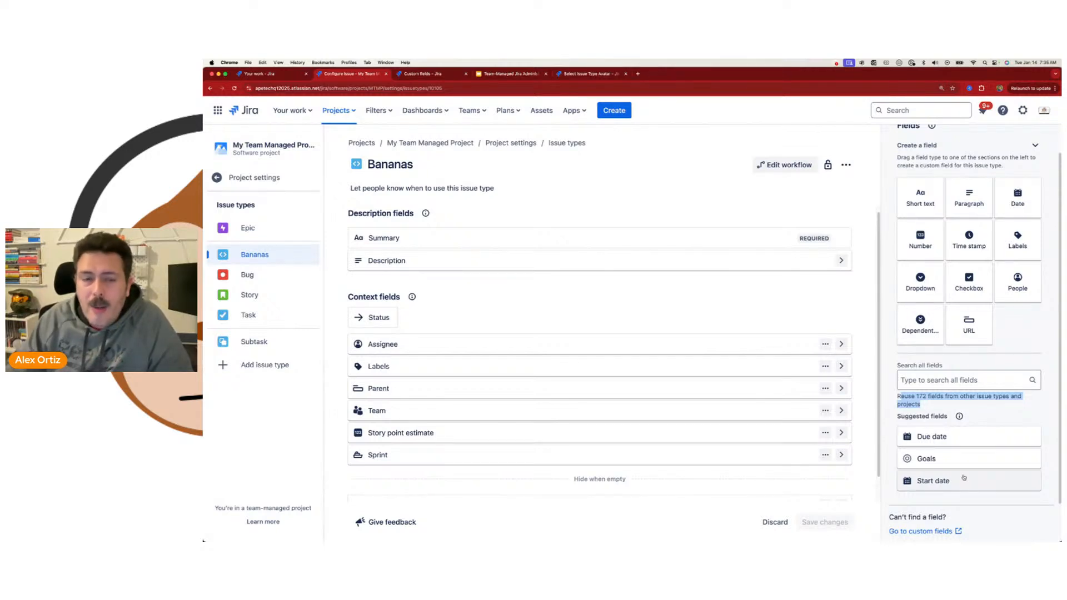
scroll(937, 257, "up", 1)
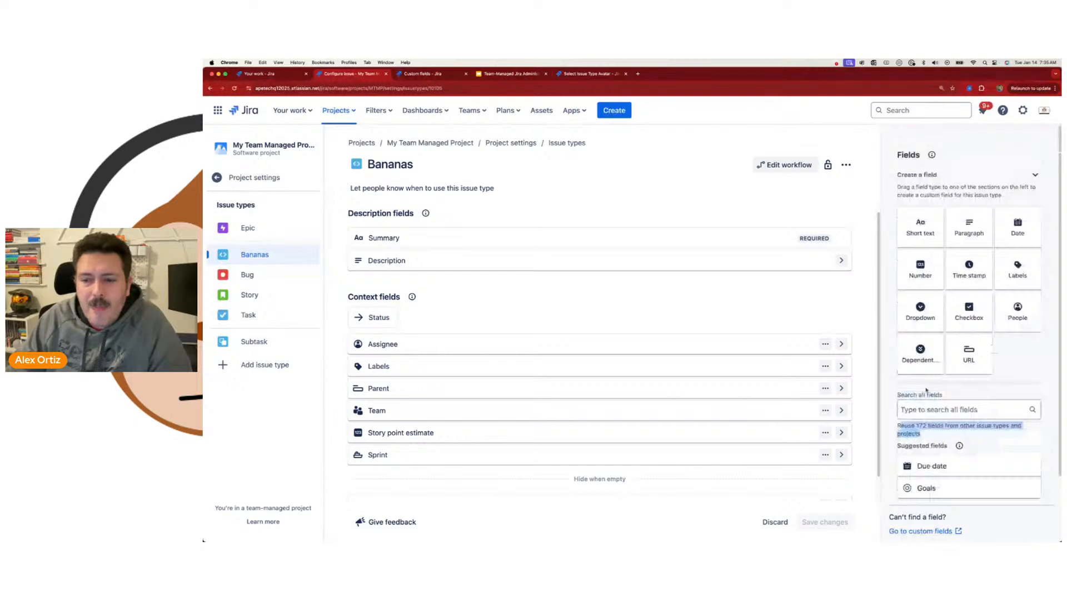
scroll(929, 398, "down", 1)
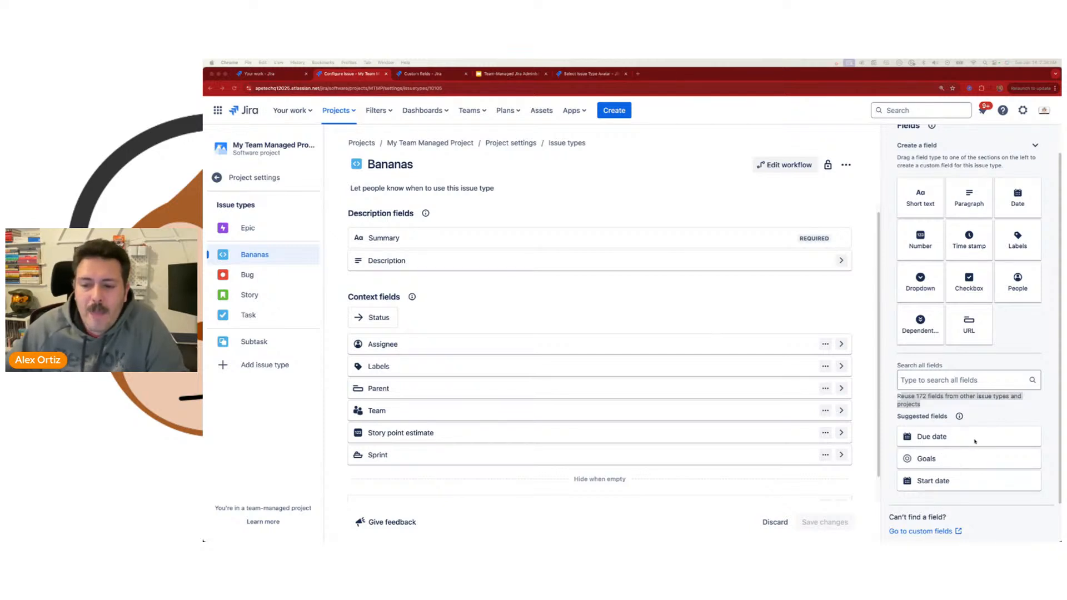
left_click(969, 483)
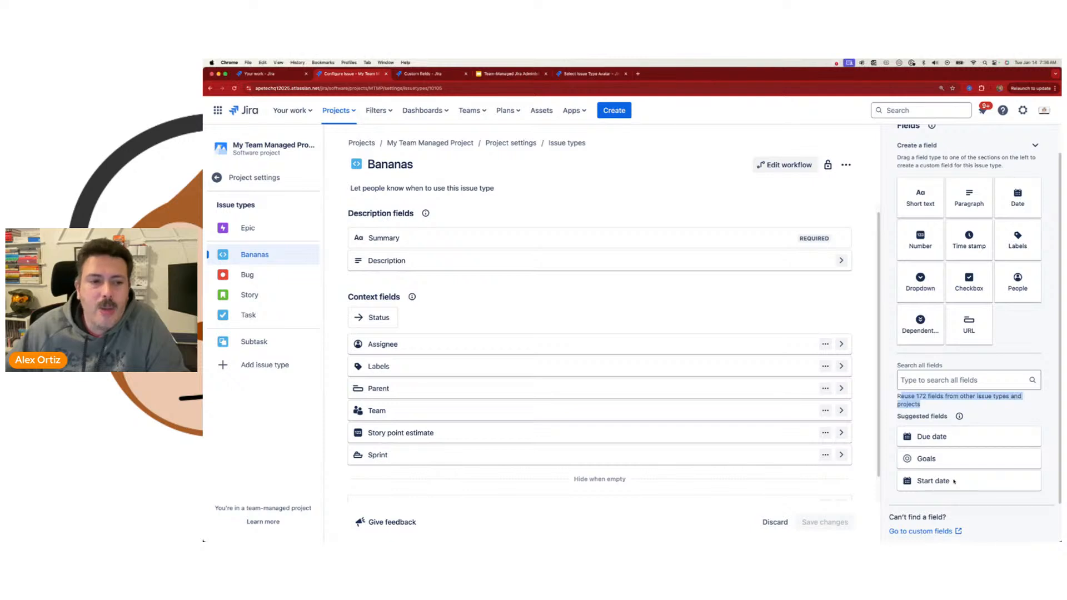
left_click_drag(968, 482, 586, 265)
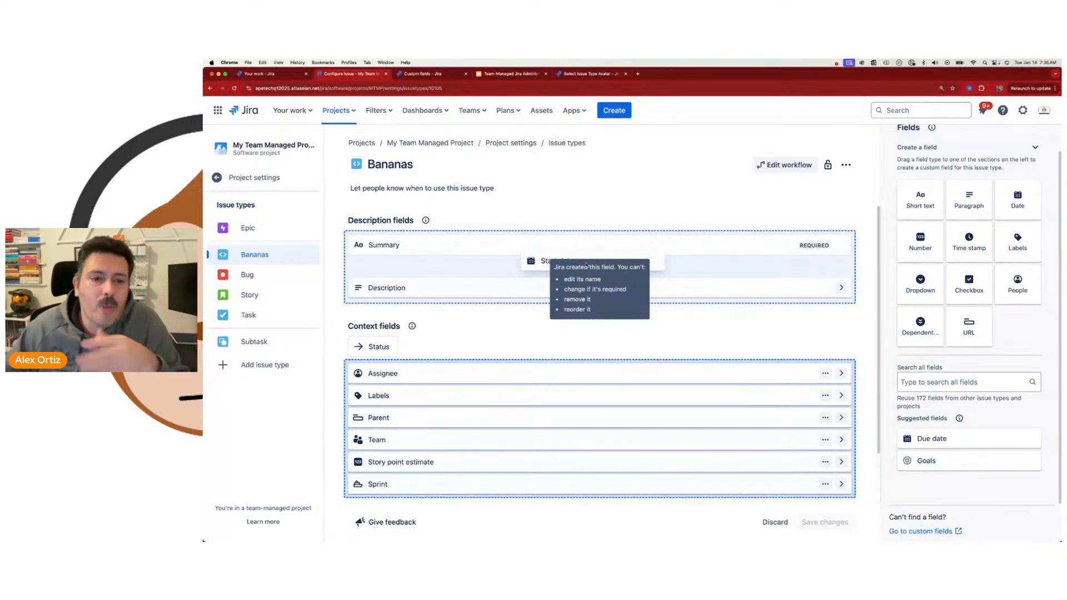
left_click_drag(586, 265, 586, 264)
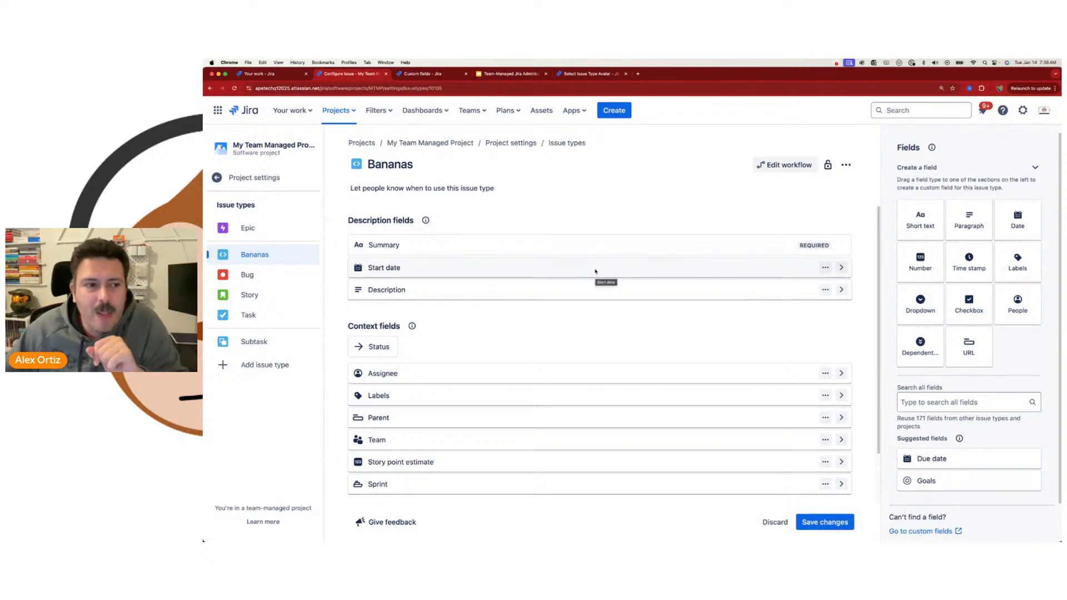
Create a Story in My Team Managed Project with the summary "My first issue".
left_click(609, 111)
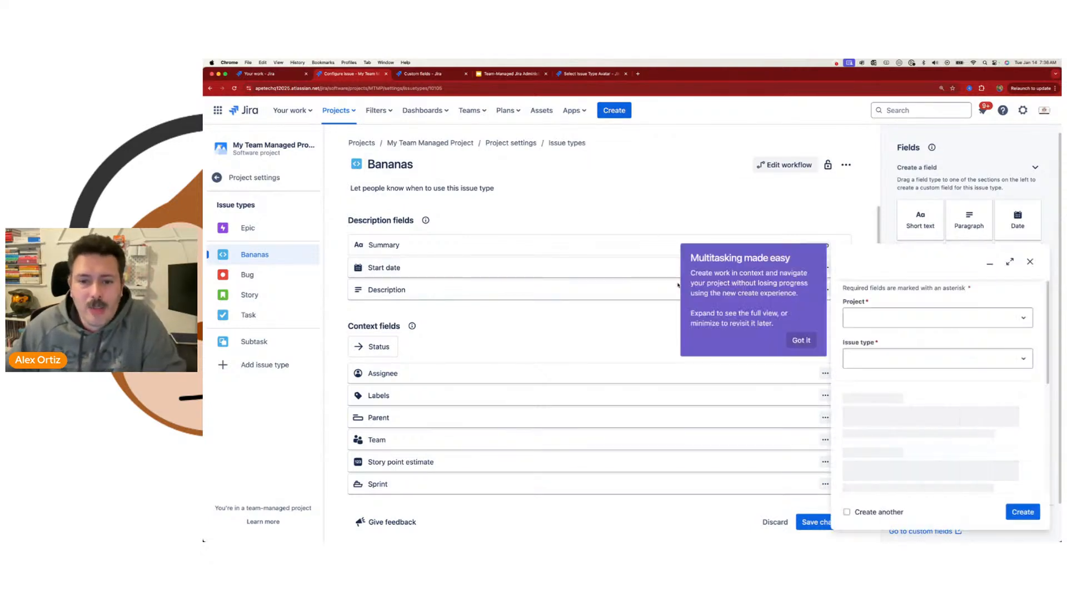
left_click(802, 340)
type("My first issue")
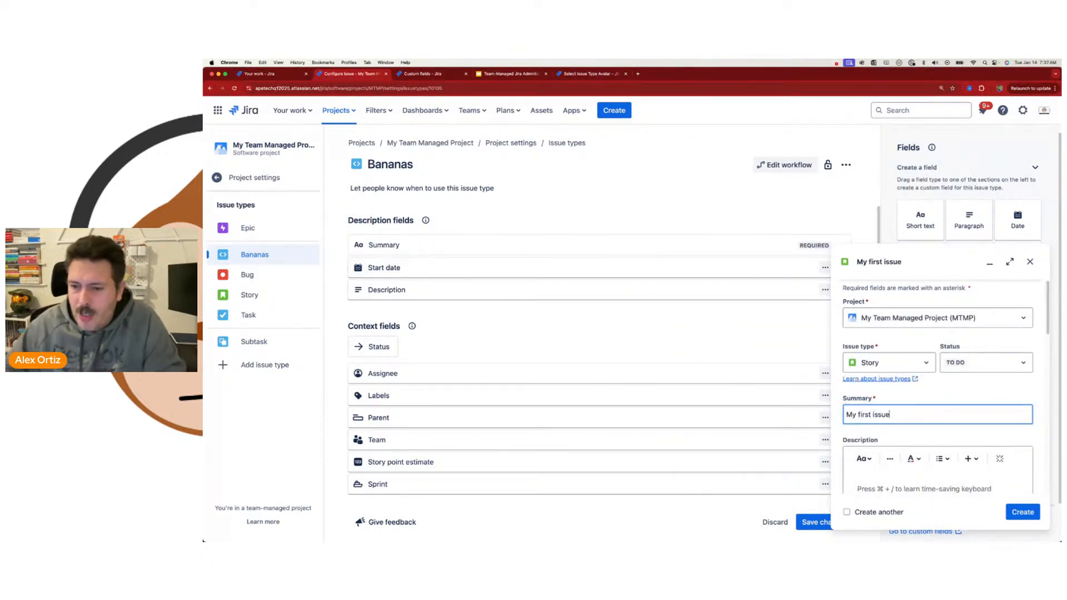
left_click(1023, 520)
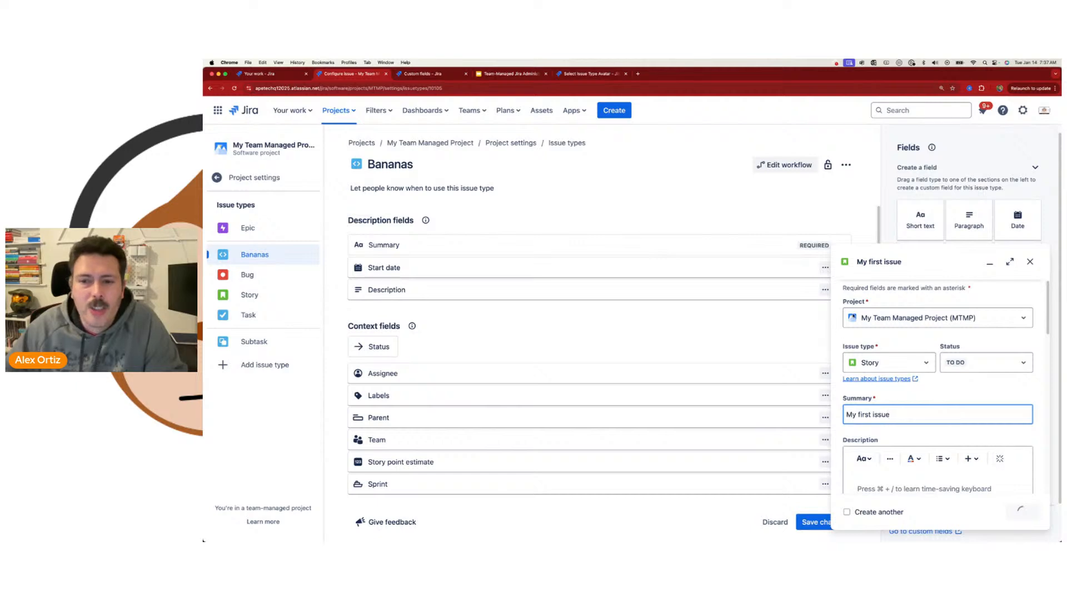
Try to leave the issue type settings, stay on the page instead, and save the Bananas field changes.
left_click(248, 178)
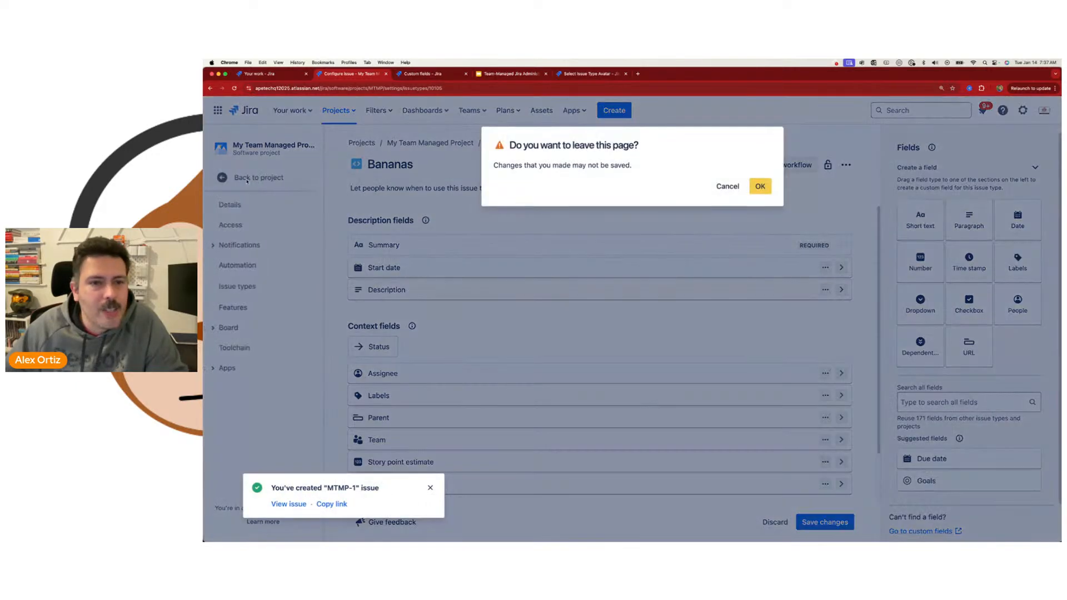
left_click(727, 186)
left_click(824, 521)
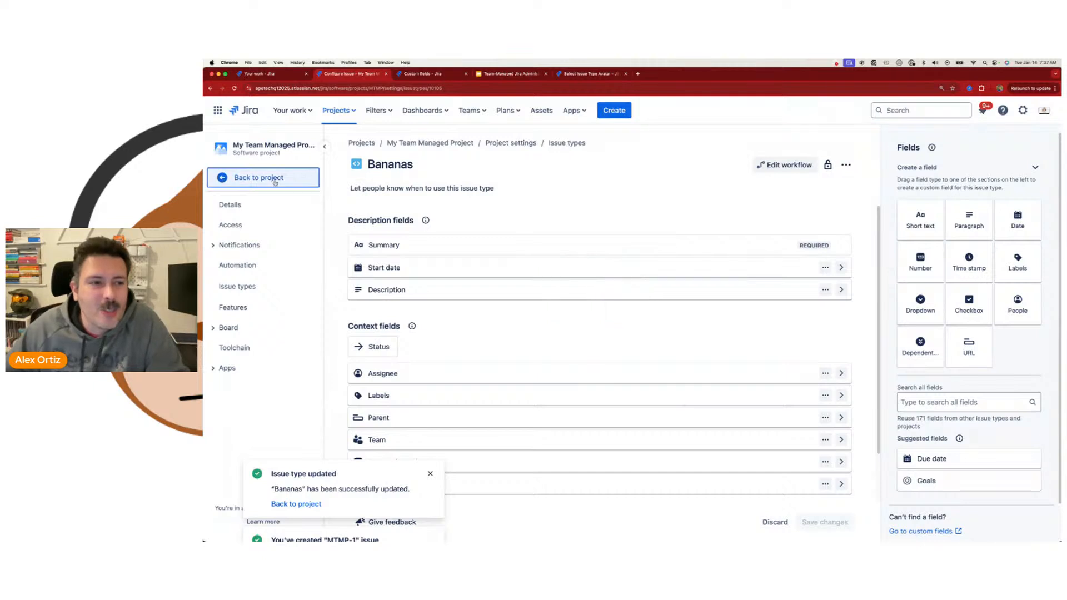
Open MTMP-1 from the project's list view, examine its description and detail fields, and close the issue.
left_click(275, 180)
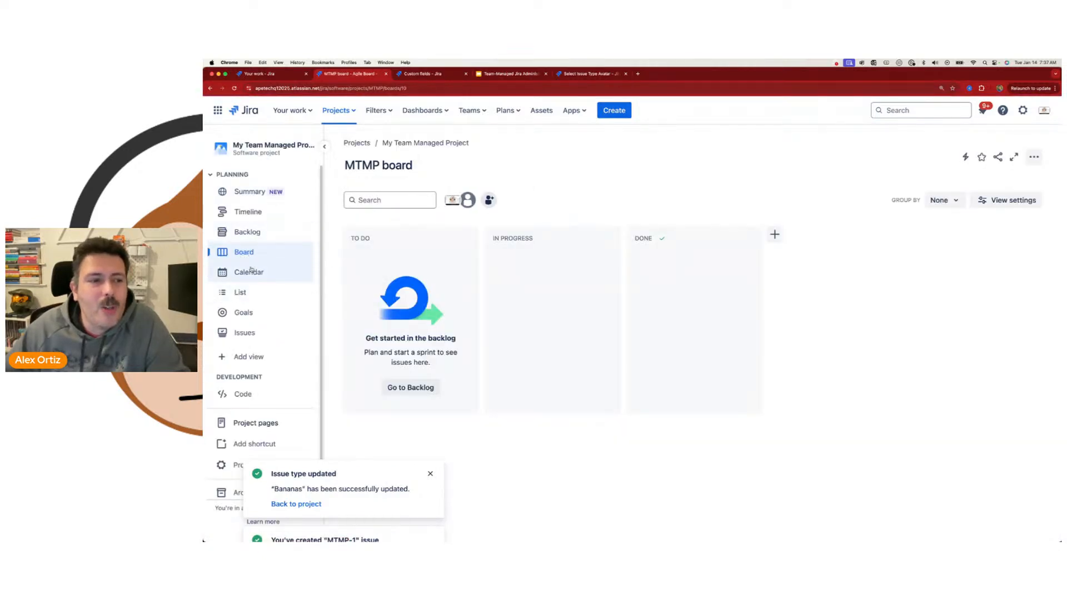
left_click(247, 292)
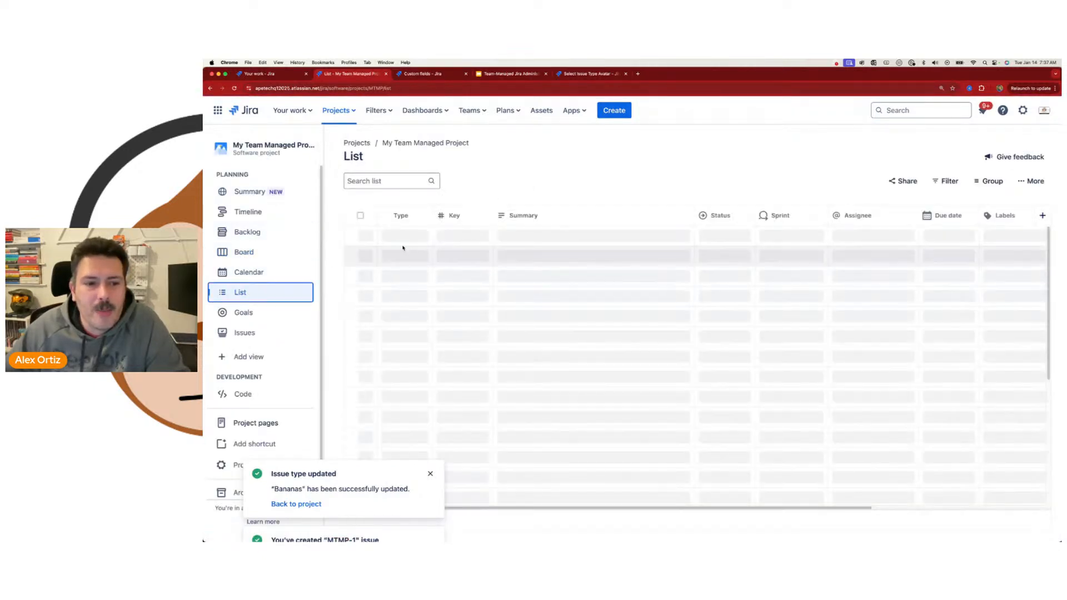
left_click(448, 236)
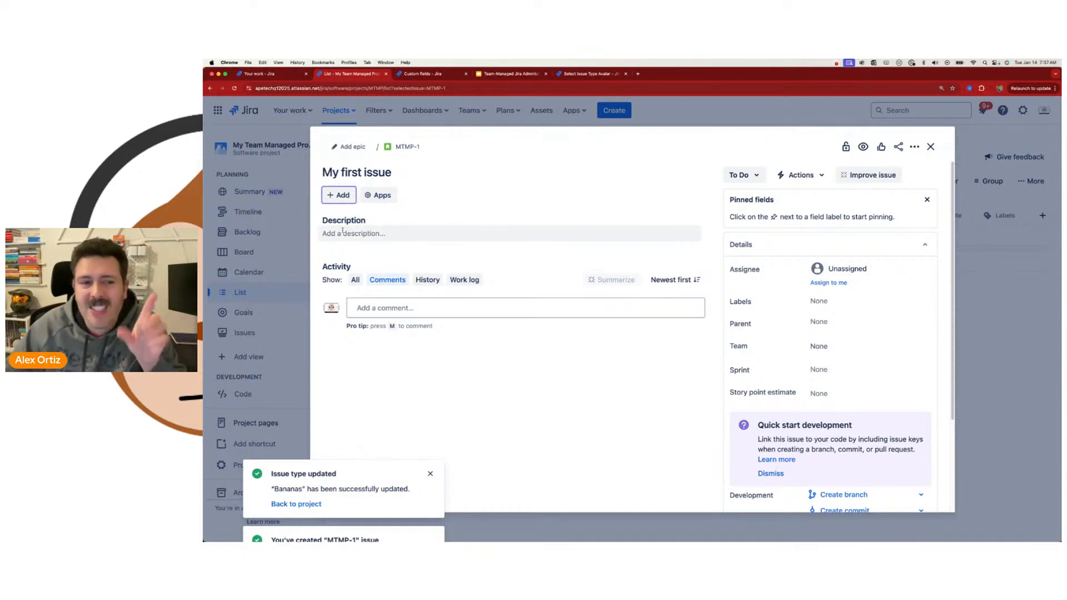
left_click_drag(337, 220, 377, 233)
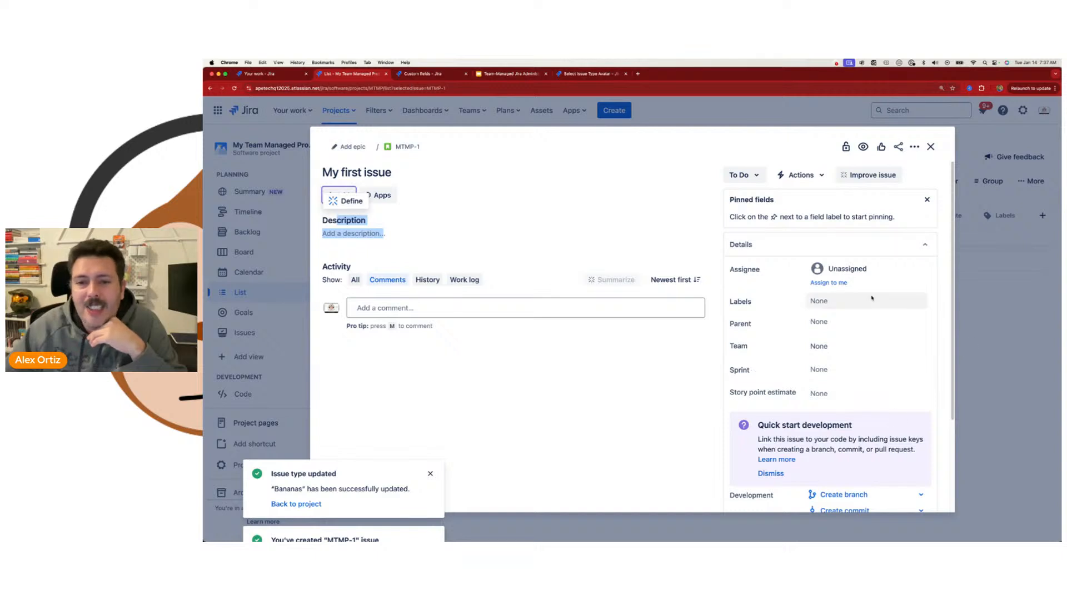
scroll(901, 295, "down", 2)
scroll(856, 272, "up", 1)
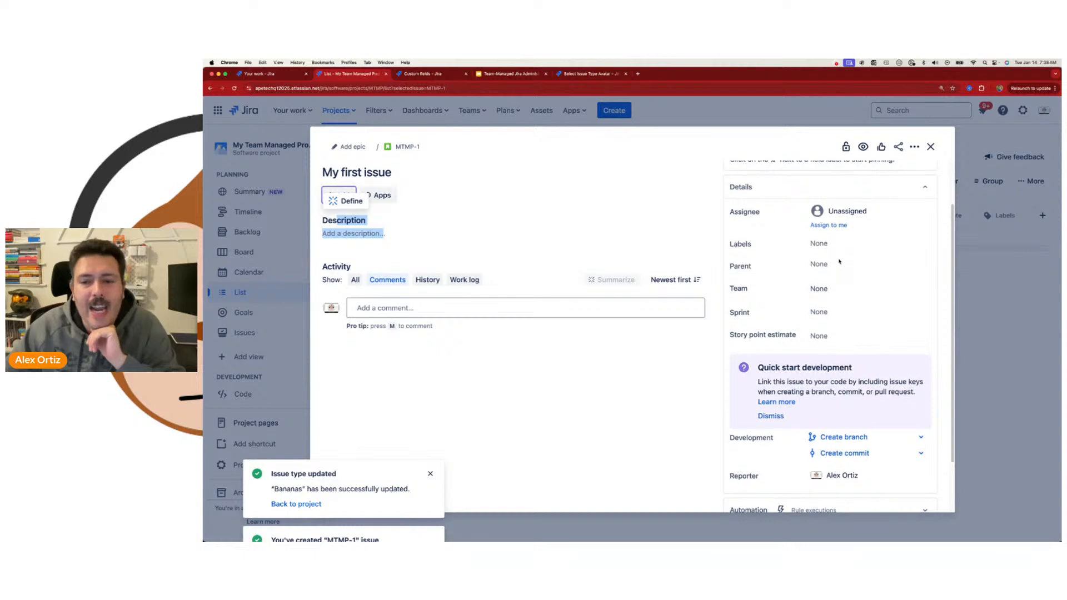
scroll(840, 262, "down", 1)
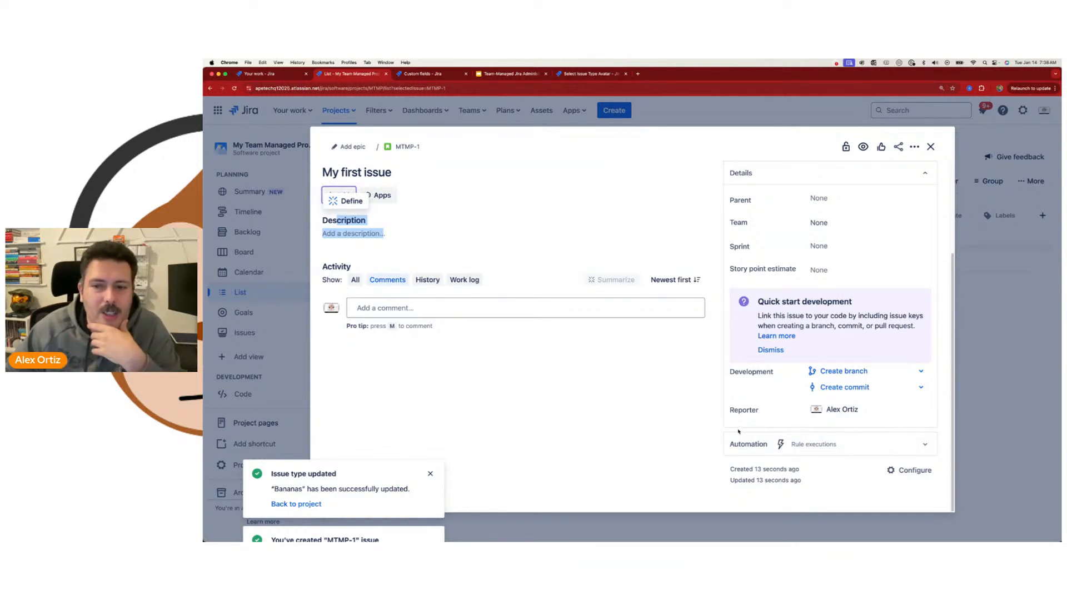
left_click(931, 147)
In the project's Story issue type, add the Start date field between Summary and Description, and save the changes.
scroll(229, 334, "down", 1)
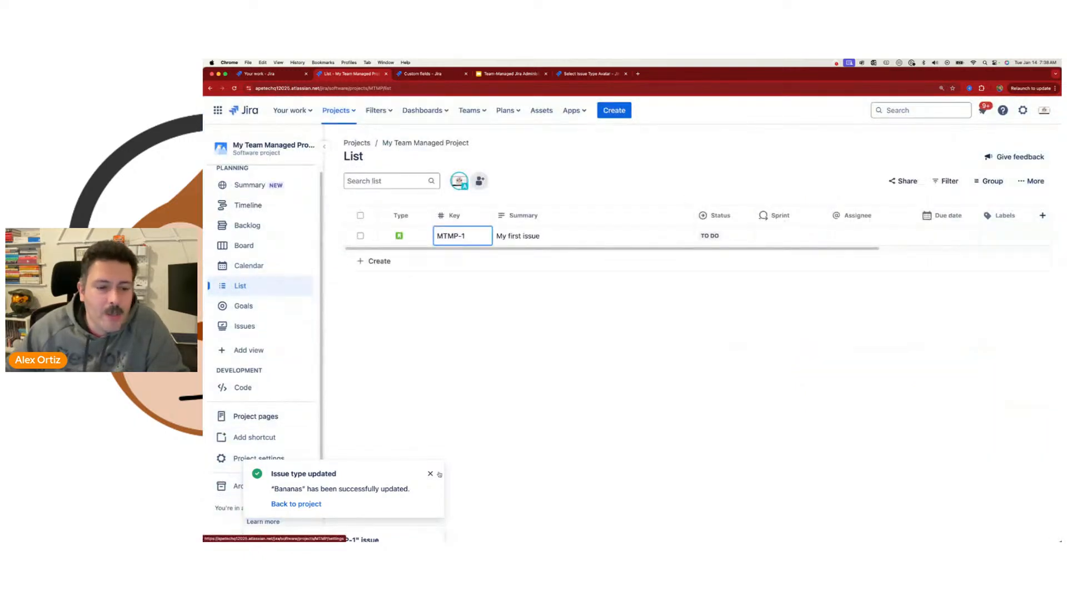
left_click(430, 473)
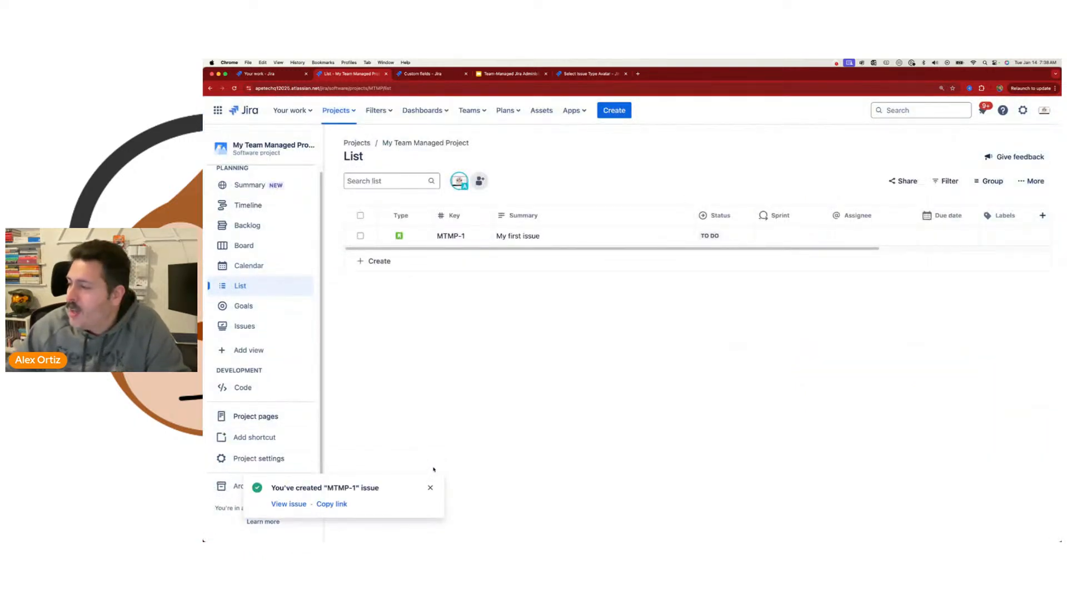
left_click(259, 459)
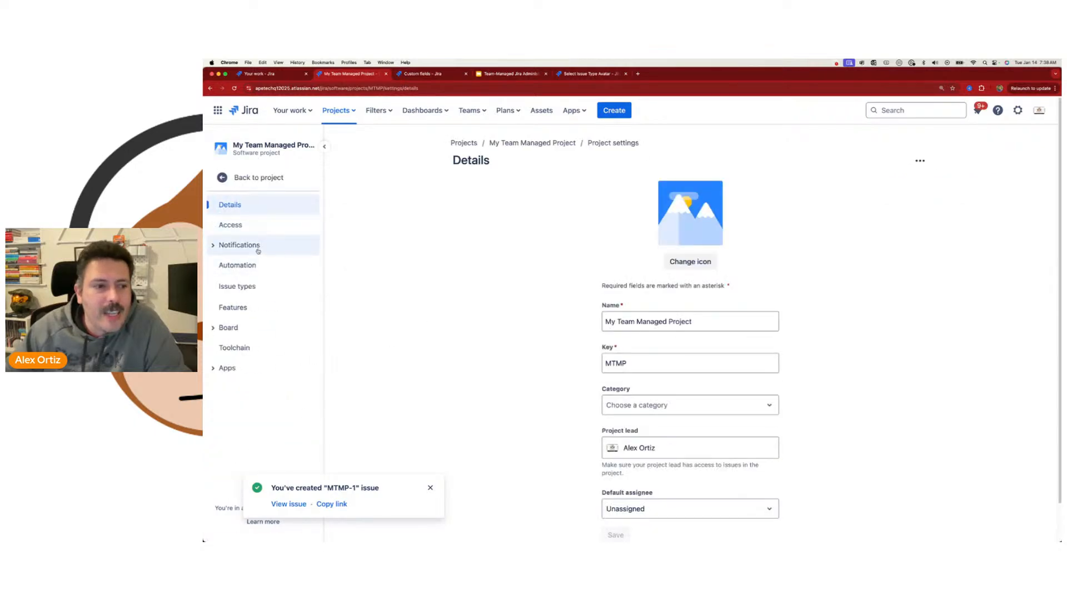
left_click(249, 290)
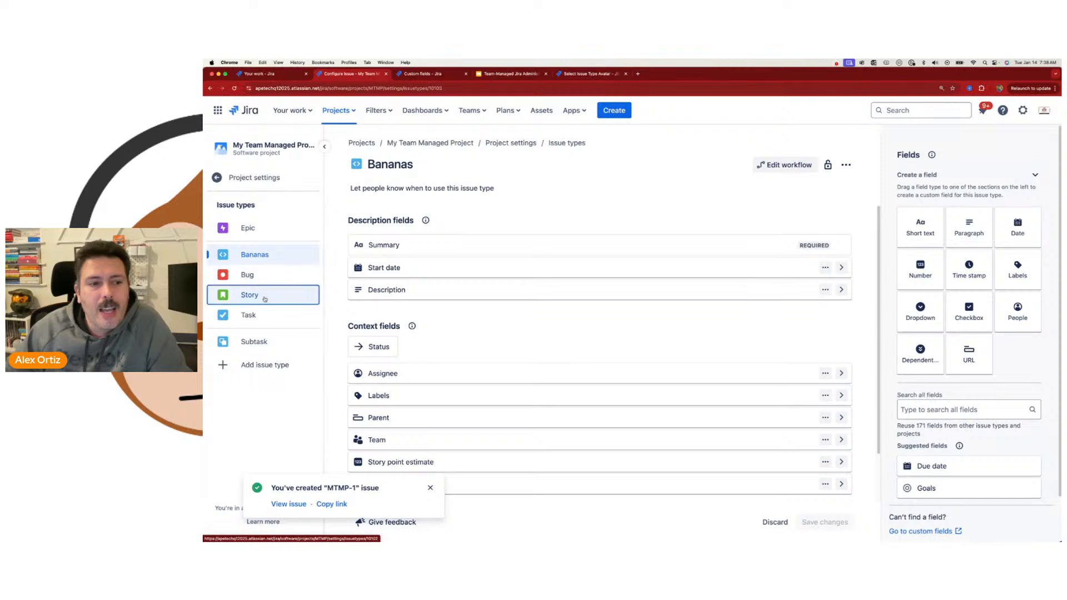
left_click(268, 295)
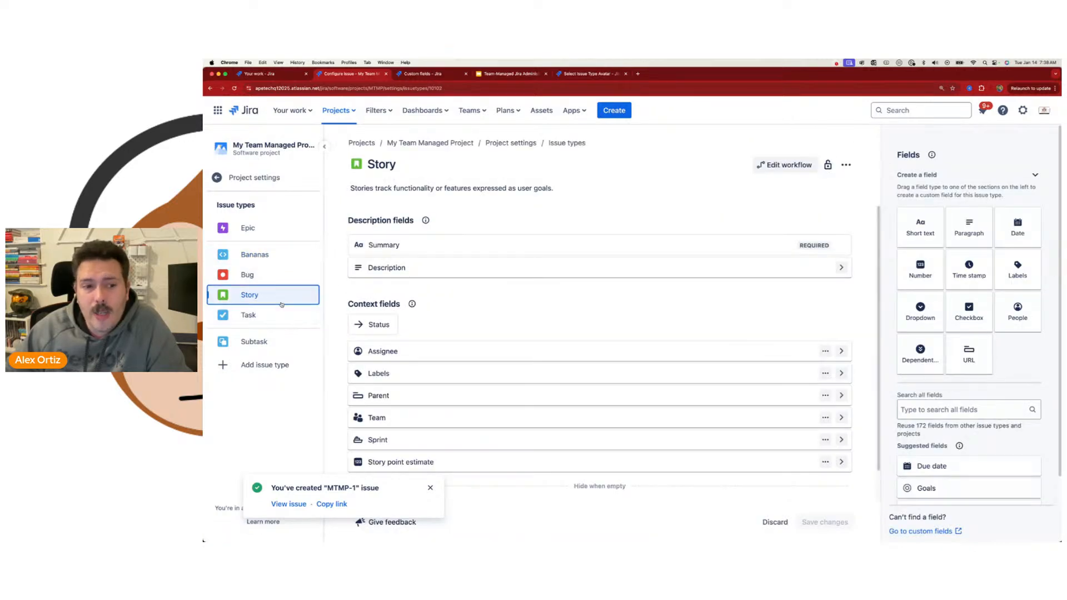
scroll(970, 467, "down", 1)
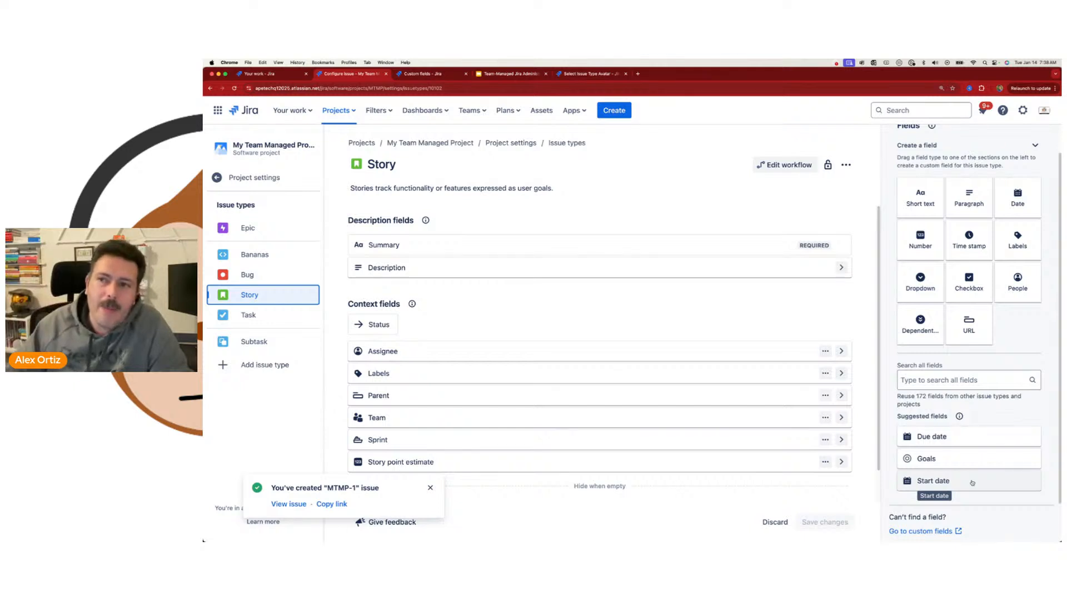
left_click_drag(977, 485, 459, 265)
left_click(841, 521)
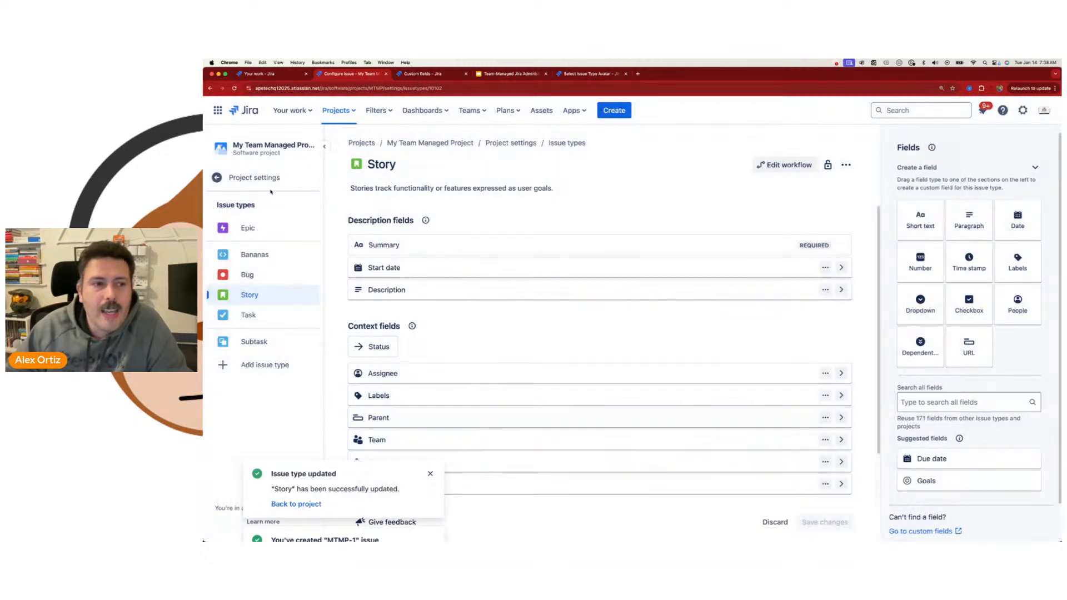
Return to the project's list, open MTMP-1 to check for the Start date field, and close the issue.
left_click(253, 177)
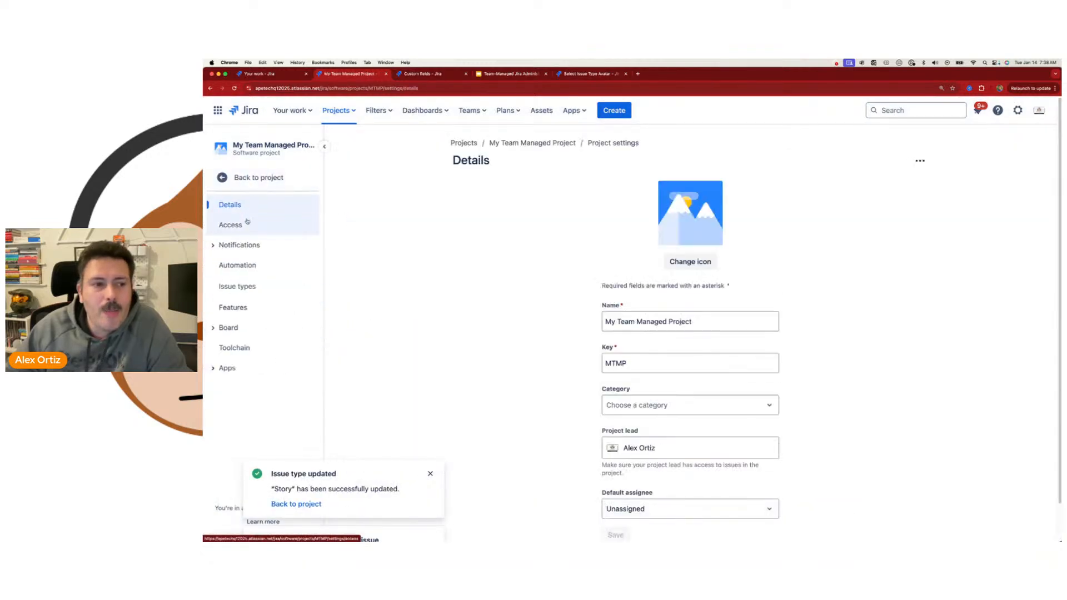
left_click(263, 178)
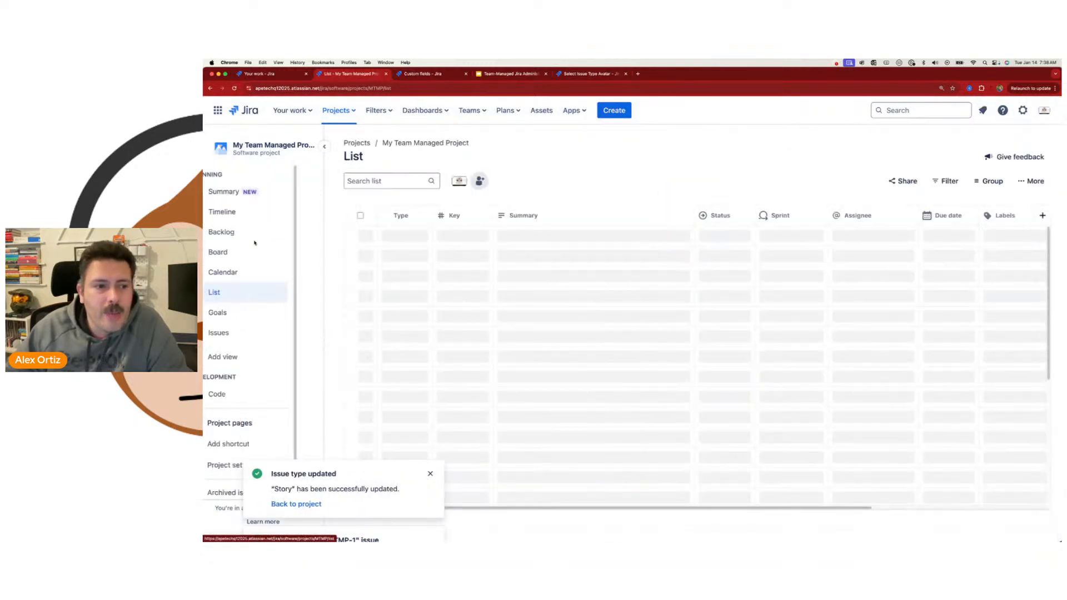
left_click(493, 243)
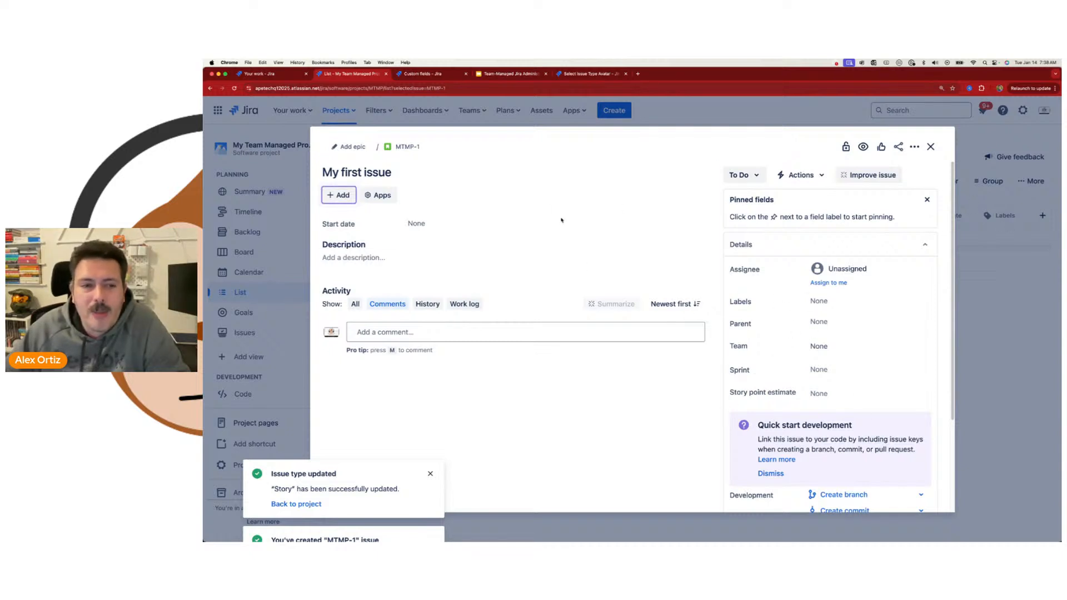
left_click(930, 147)
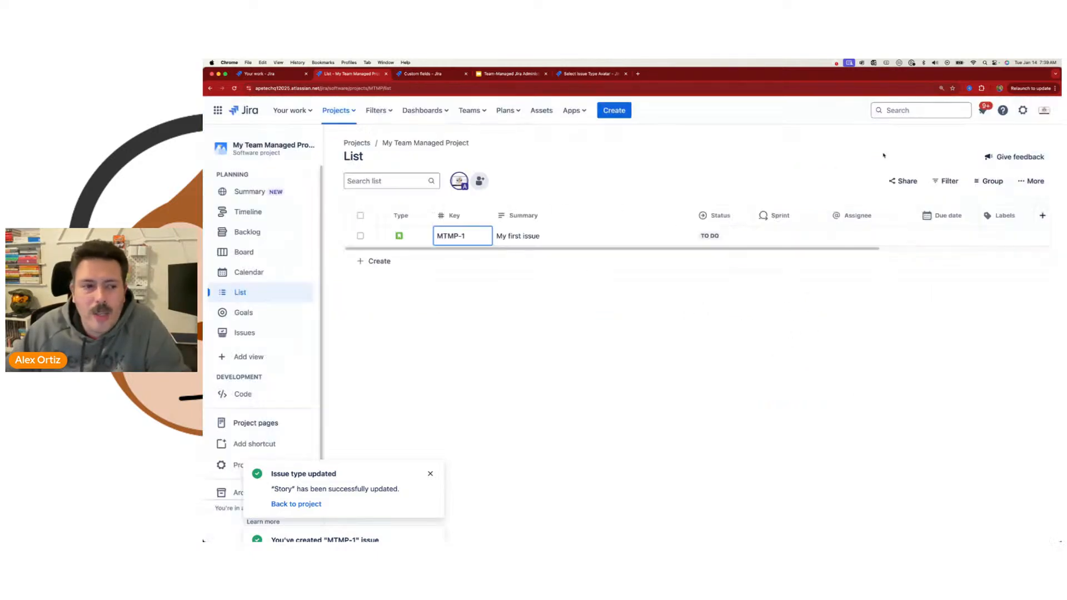
Reopen the issue type settings from the project settings, and review the description and context fields of Bananas.
scroll(261, 389, "down", 1)
left_click(245, 459)
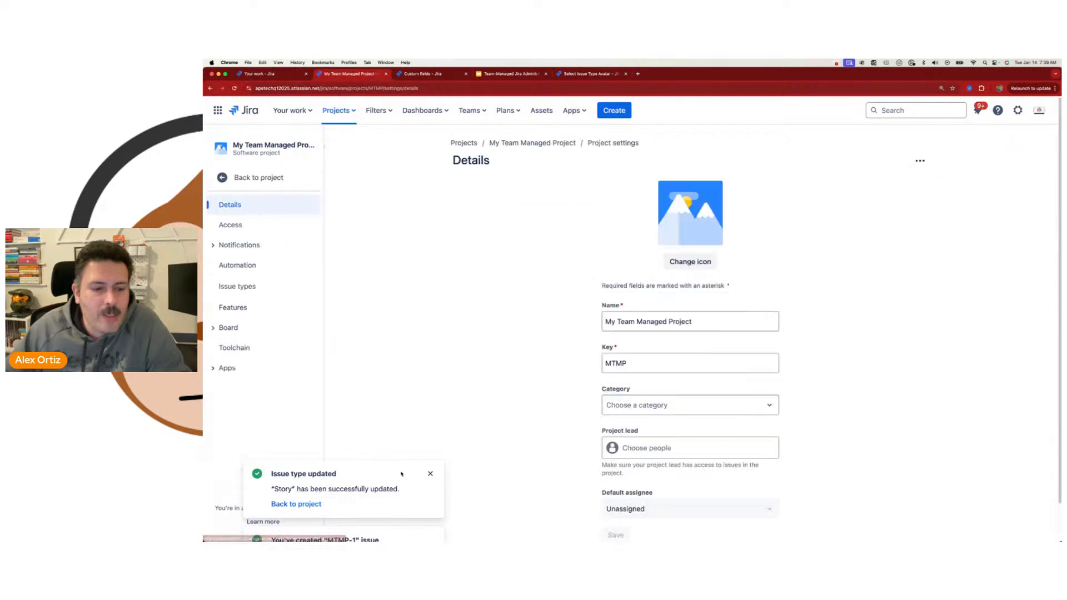
left_click(430, 474)
left_click(276, 296)
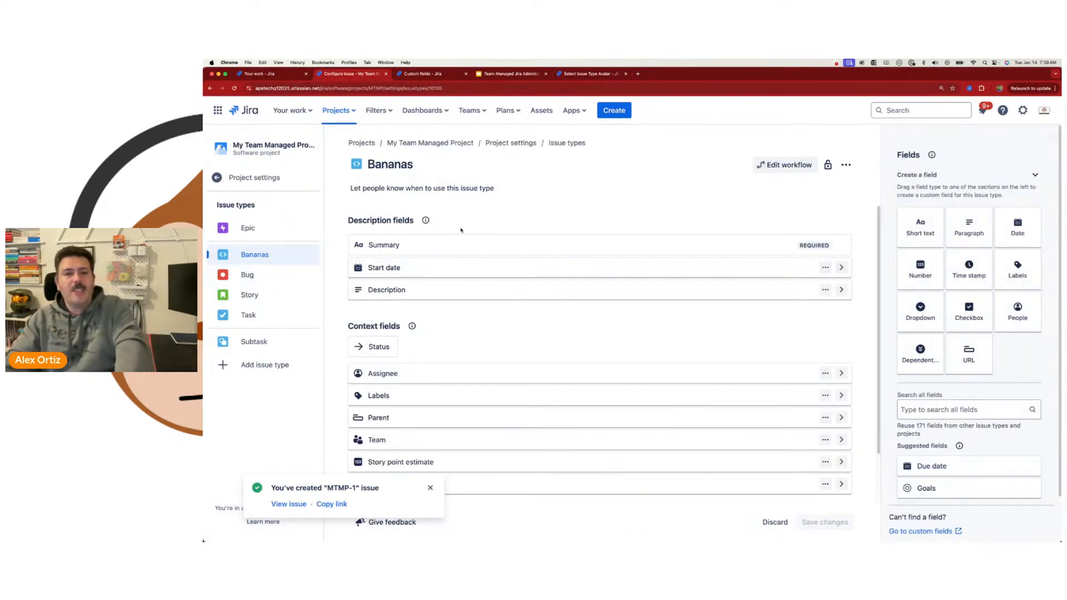
mouse_move(473, 241)
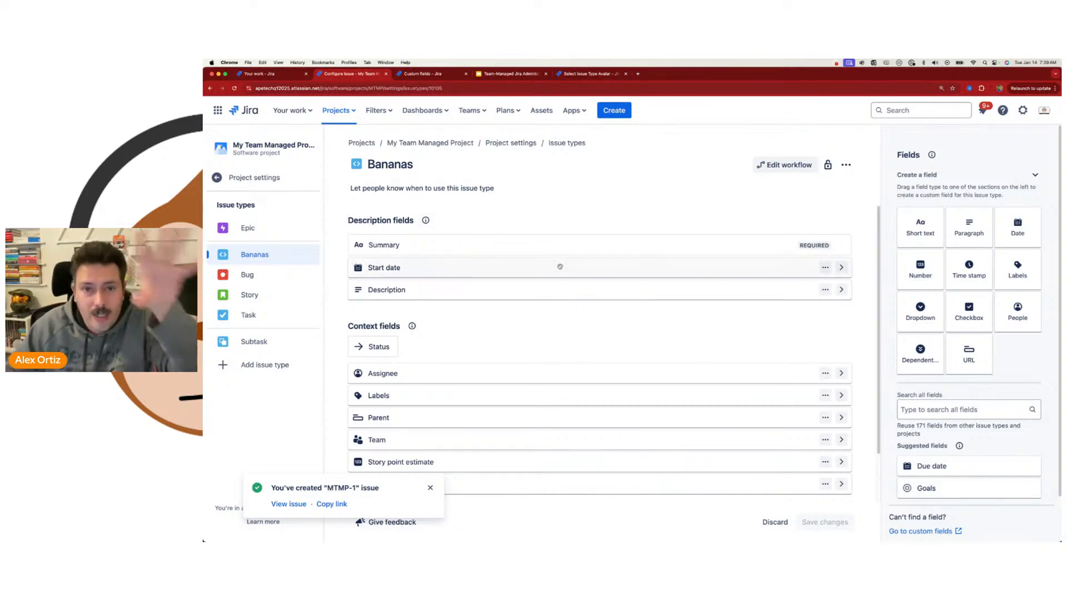
scroll(556, 286, "down", 2)
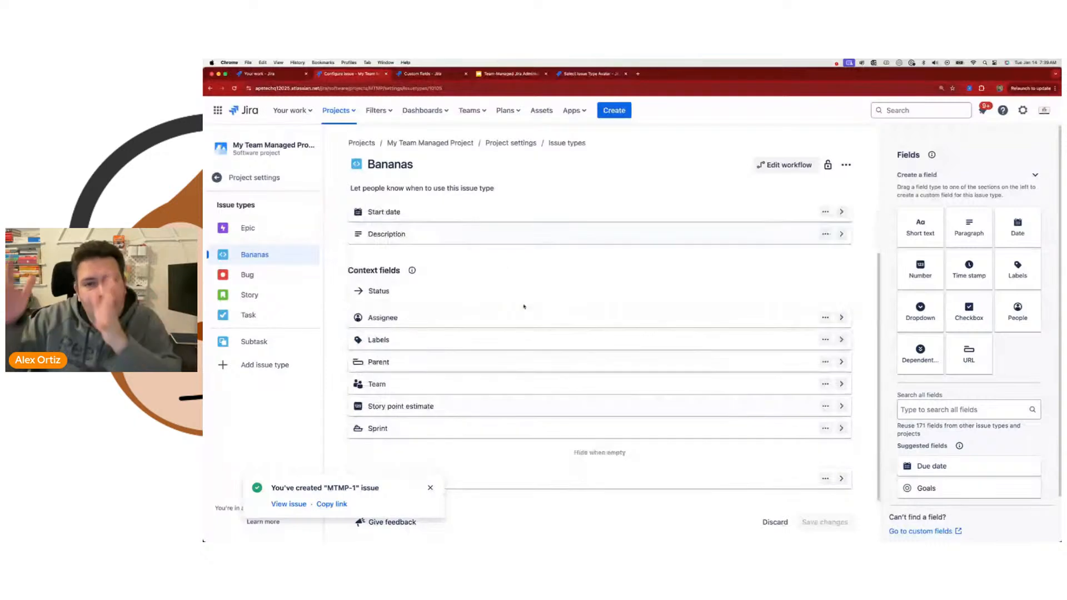
Add a new Dropdown field to the description fields of Bananas, between Start date and Description.
left_click(430, 489)
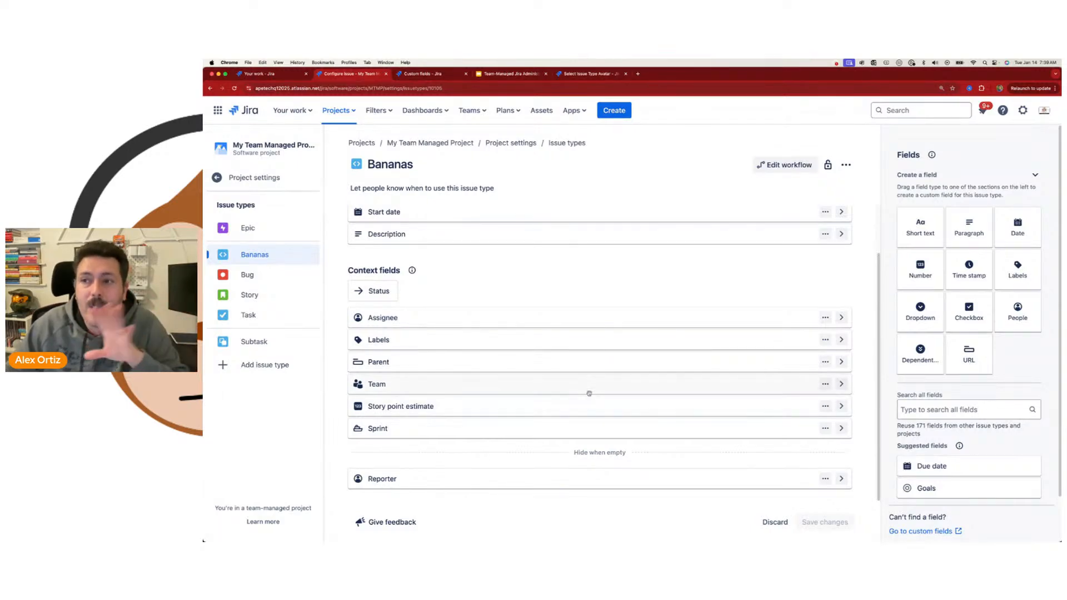
scroll(589, 393, "up", 2)
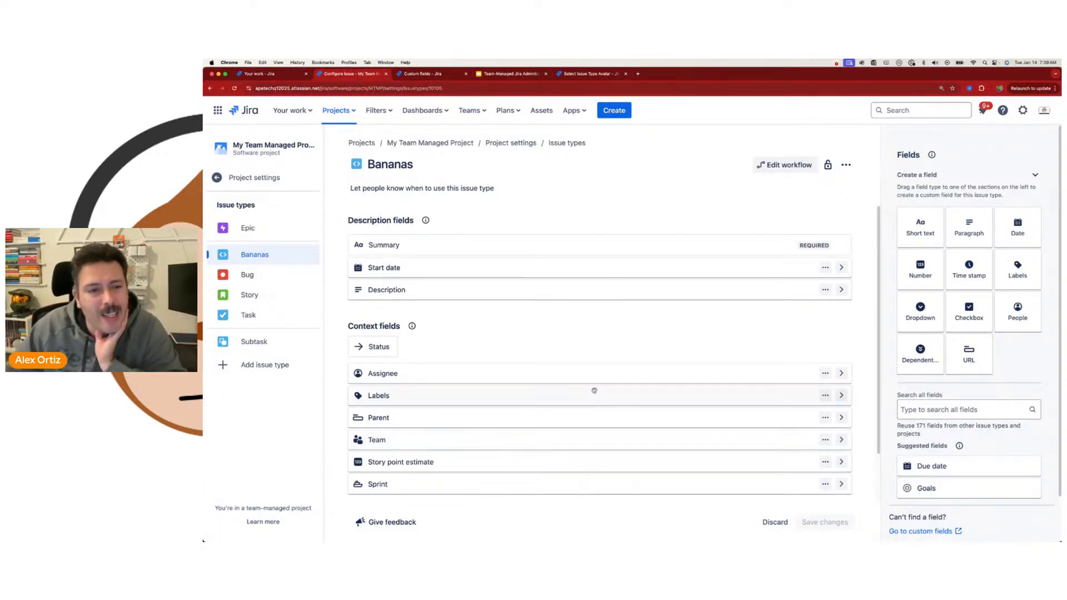
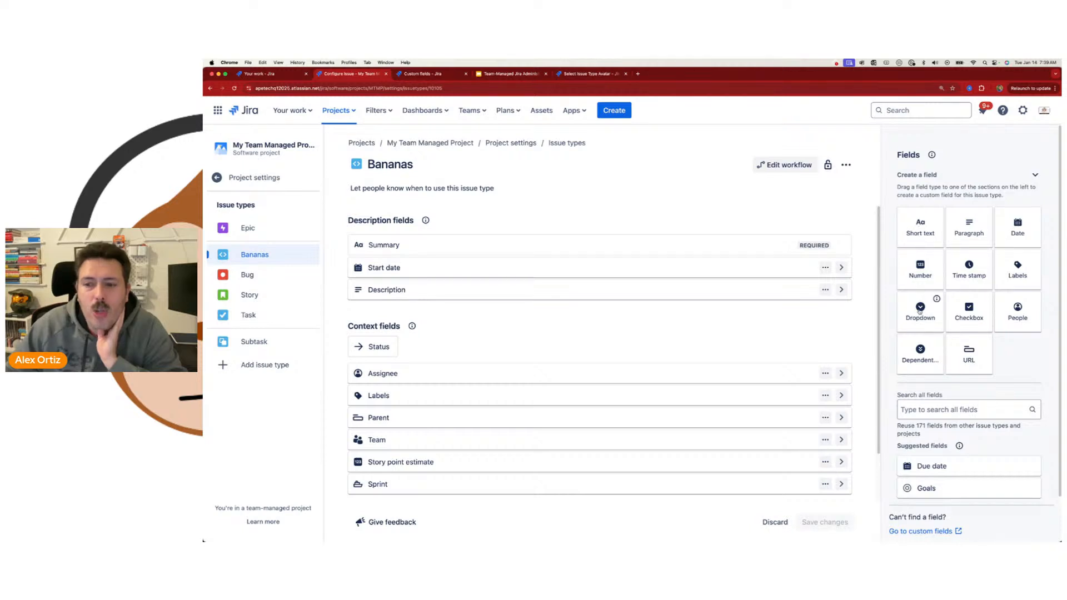
left_click_drag(922, 313, 458, 295)
scroll(458, 296, "down", 3)
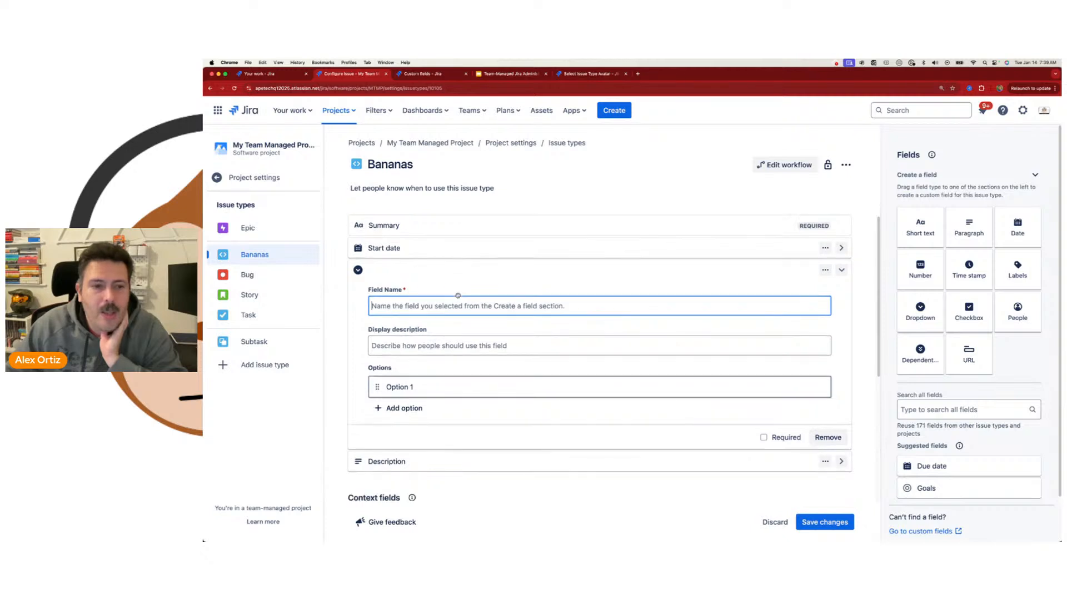
scroll(458, 295, "down", 3)
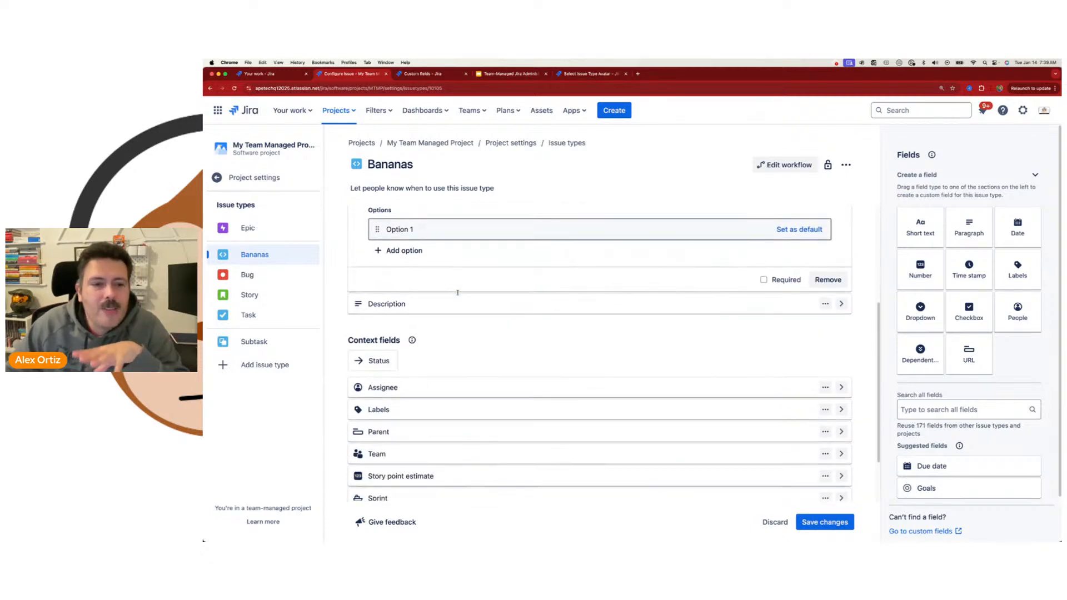
scroll(458, 293, "up", 3)
scroll(457, 293, "down", 2)
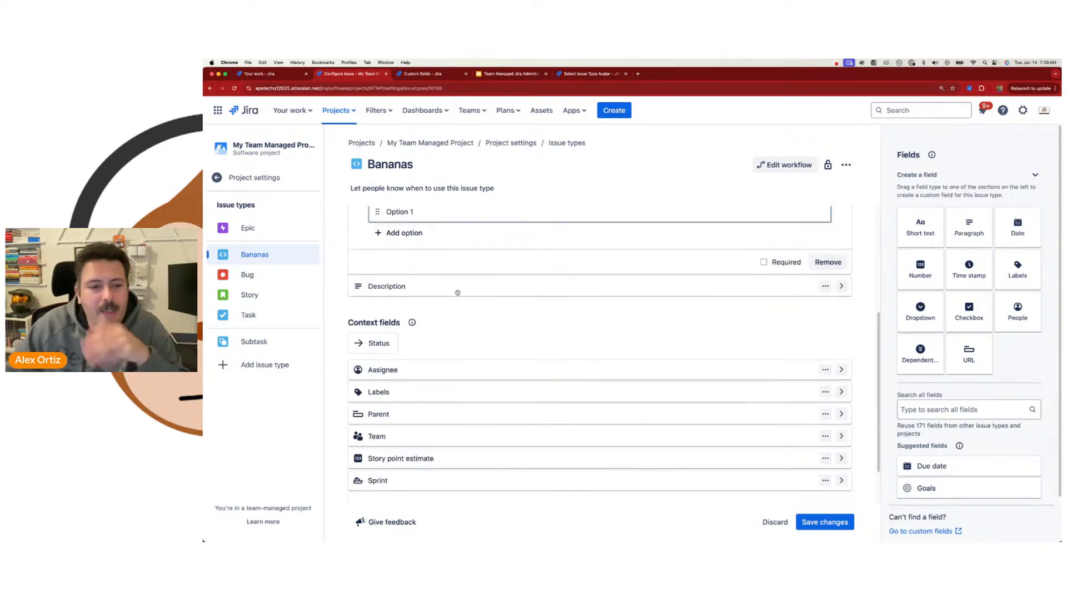
scroll(458, 293, "up", 4)
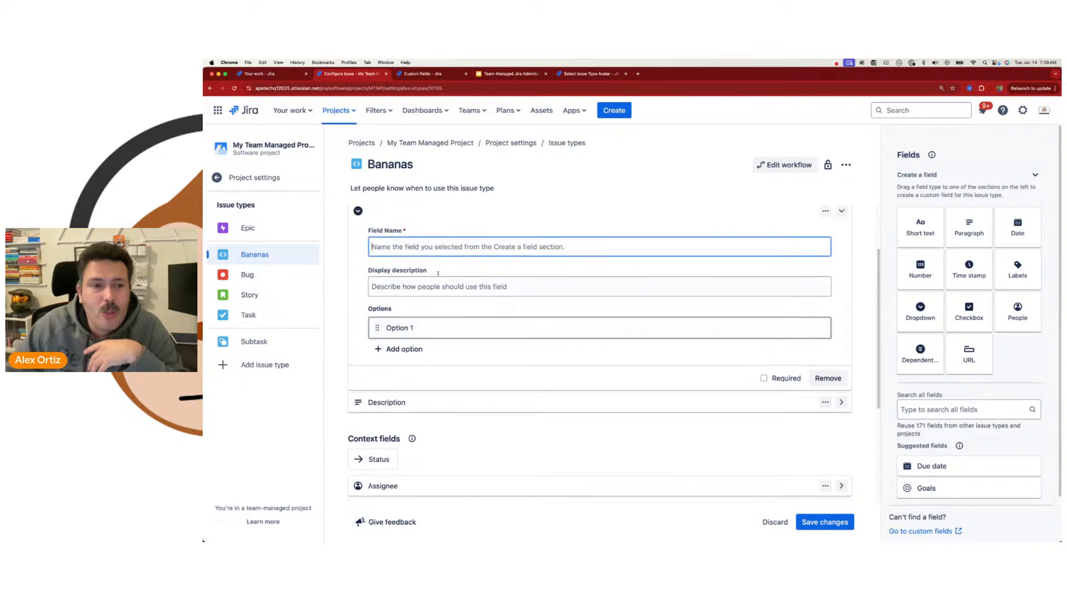
Move the unnamed dropdown field into the context fields of Bananas, between Parent and Team.
left_click_drag(398, 267, 371, 272)
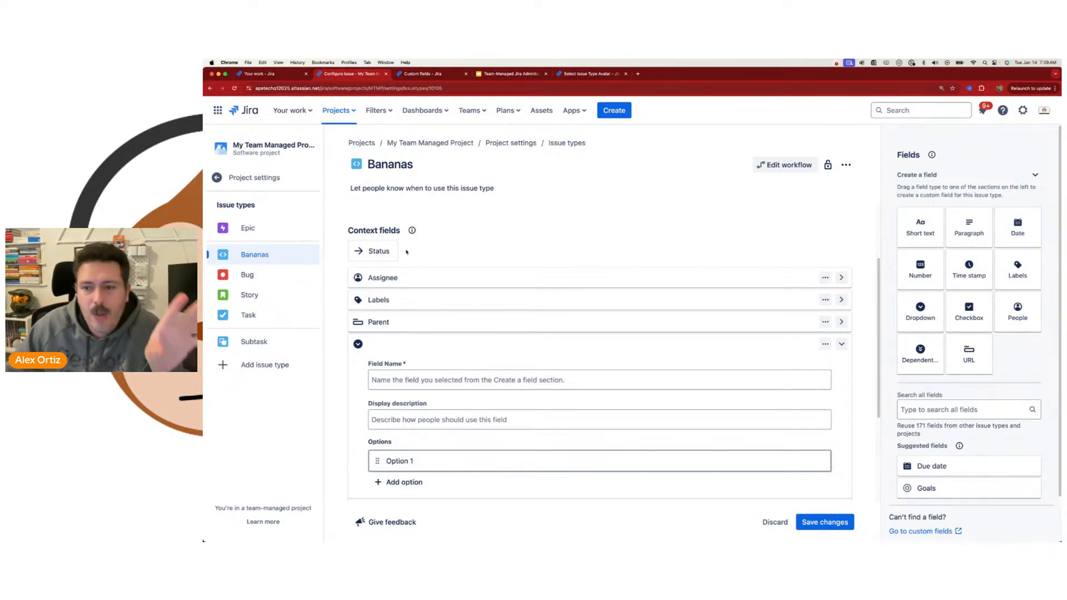
scroll(482, 317, "down", 1)
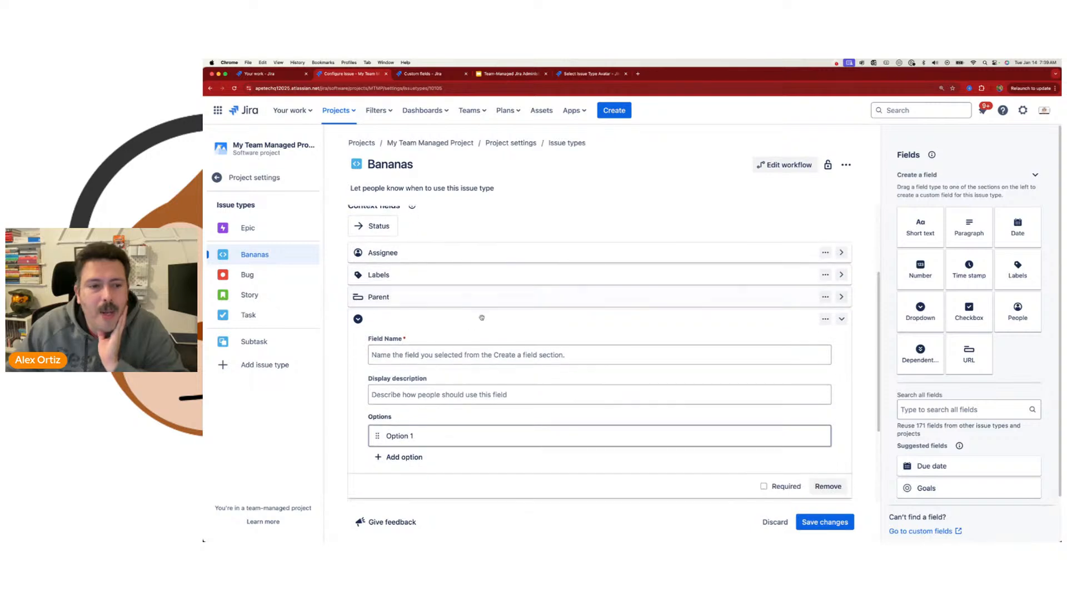
scroll(477, 320, "up", 5)
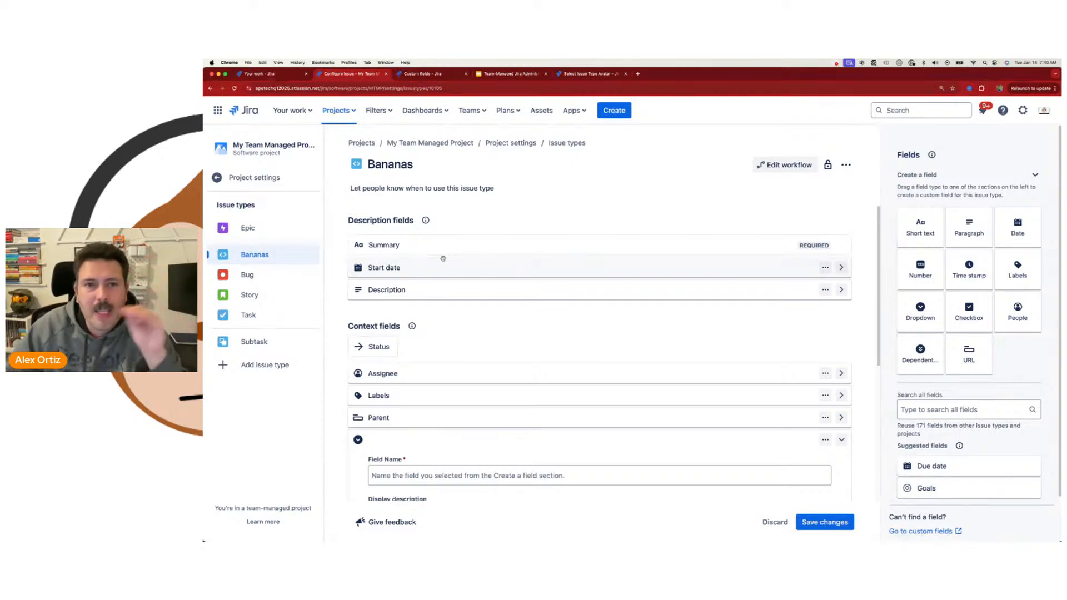
scroll(485, 287, "down", 3)
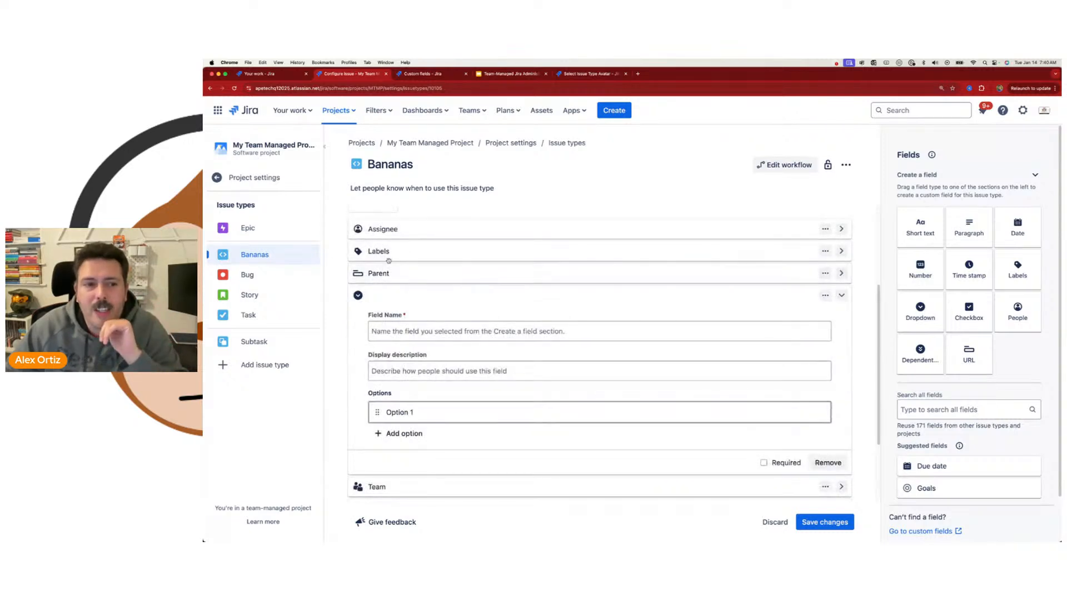
scroll(367, 239, "up", 1)
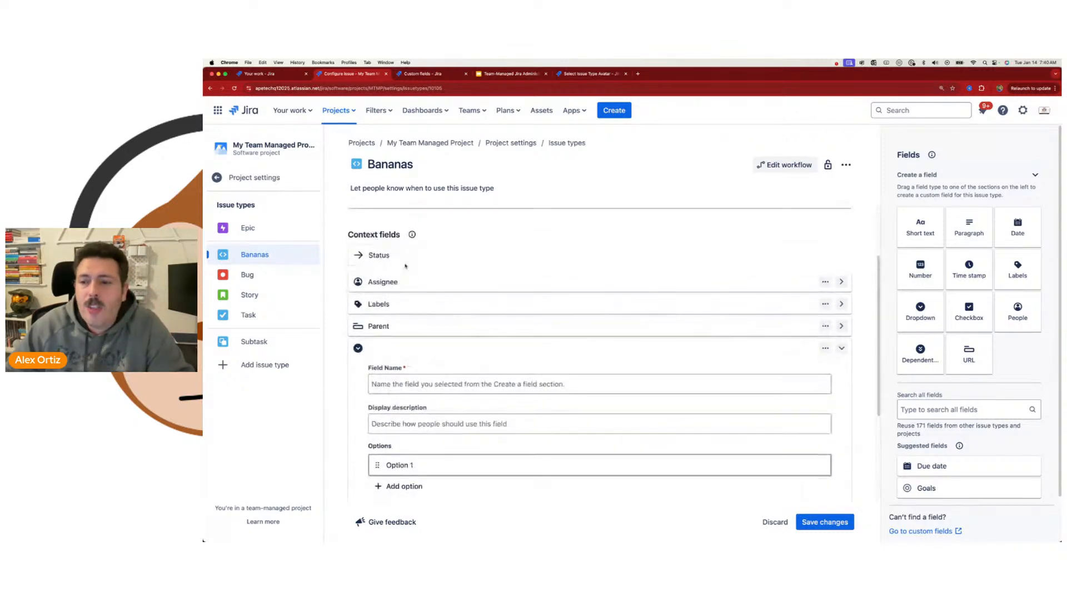
scroll(405, 266, "down", 2)
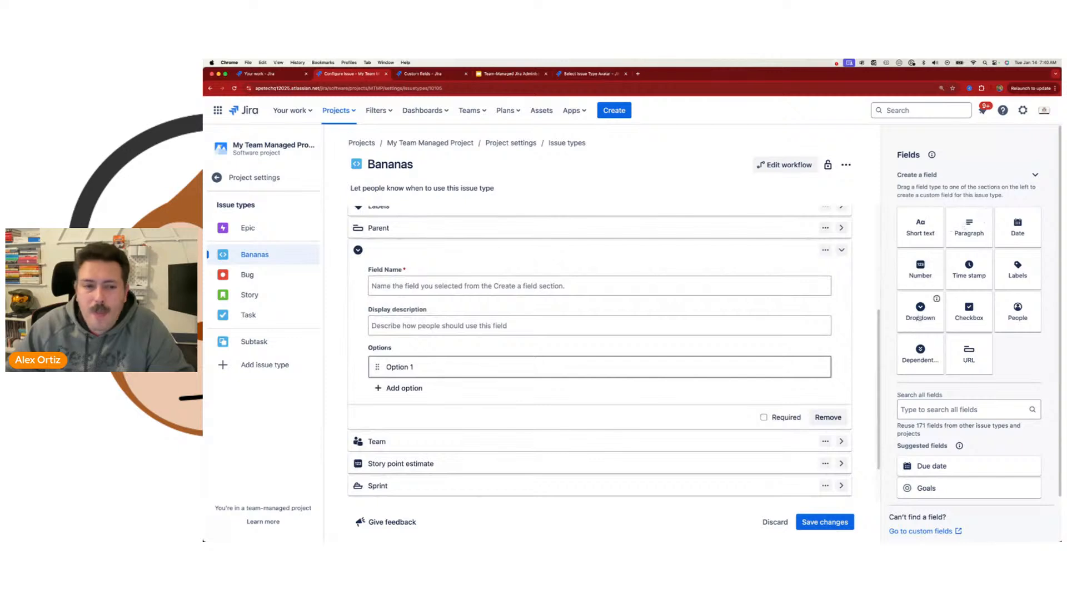
Name the new dropdown field "Favorite type of banana".
left_click(379, 285)
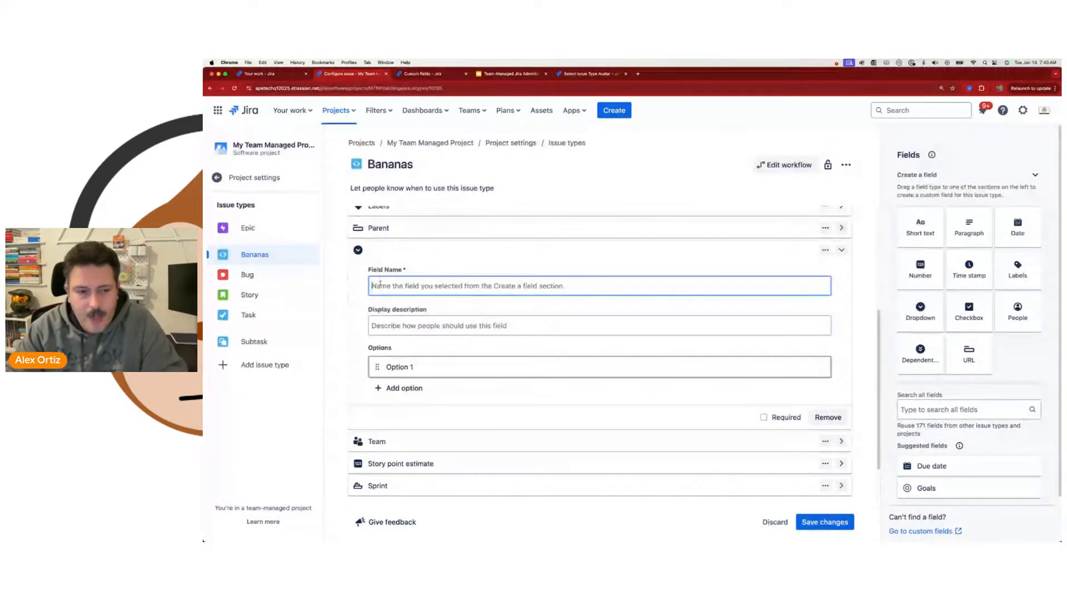
type("Favorite type")
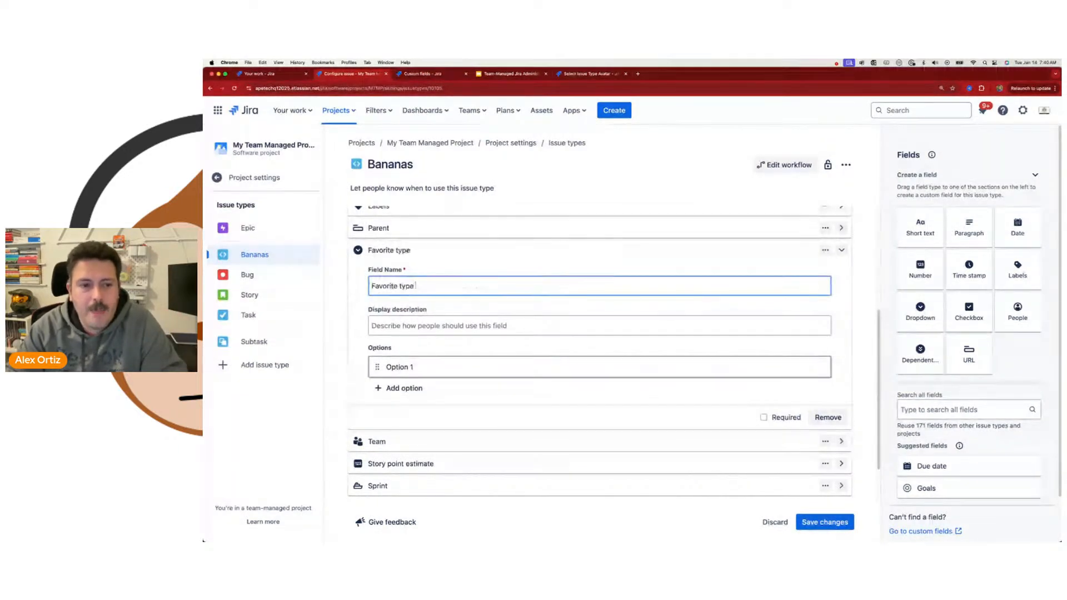
type(" of banana")
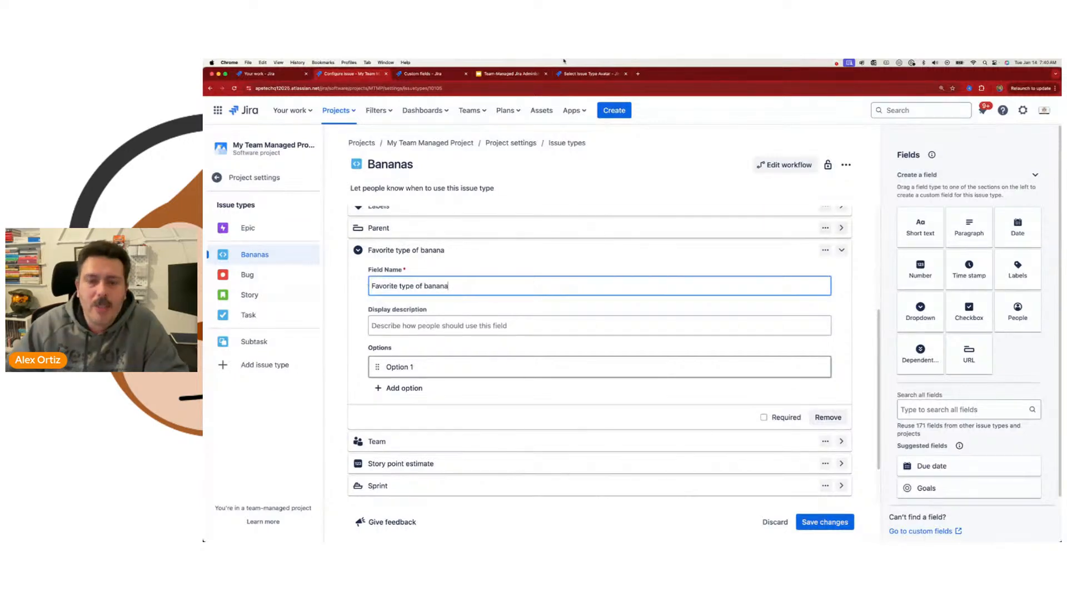
Search the web for "banana types names" in a new browser tab.
left_click(638, 74)
type("banana types")
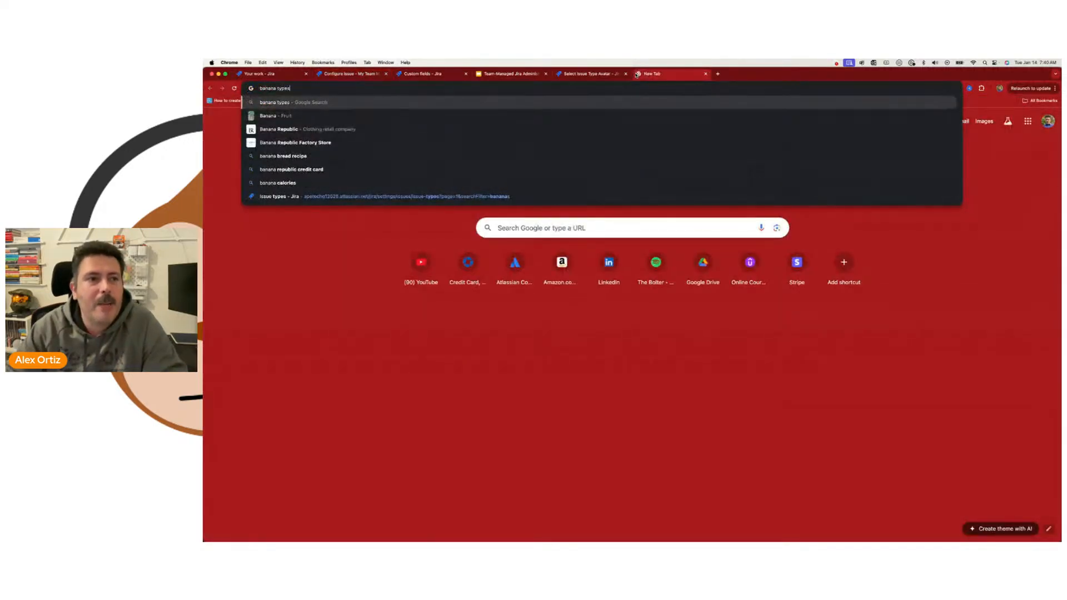
type(" names")
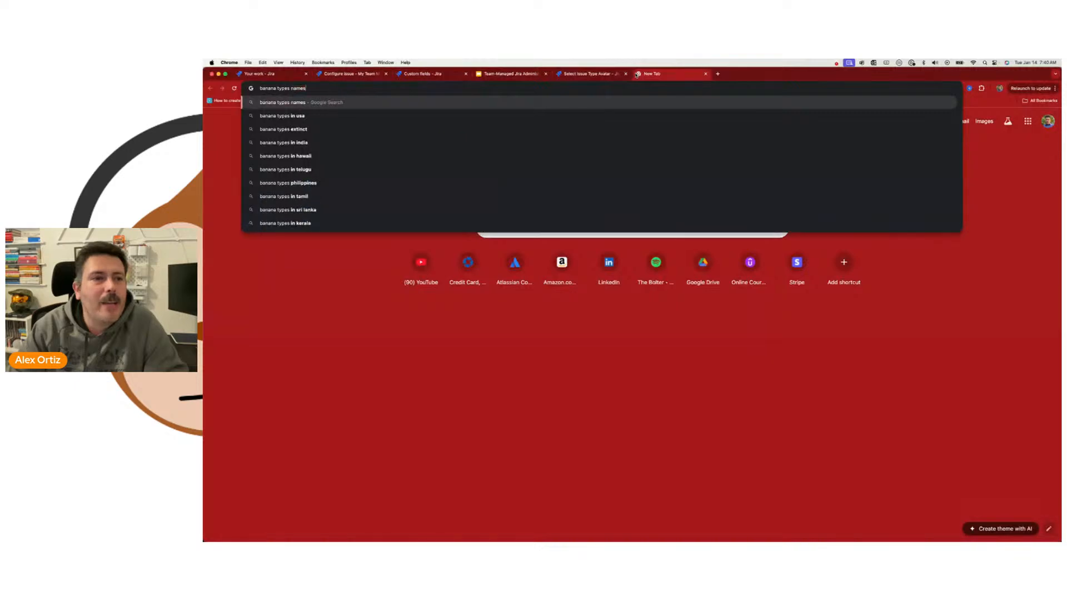
key("Return")
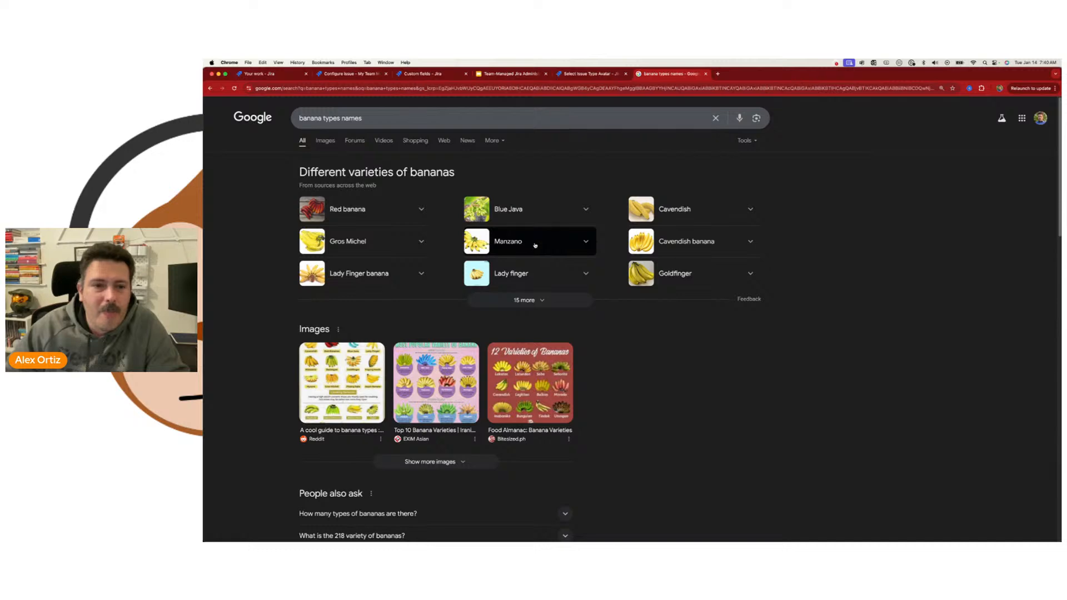
Back in the Jira issue type settings, enter Red Banana and Manzano as the first two options of the Favorite type of banana field.
left_click(376, 77)
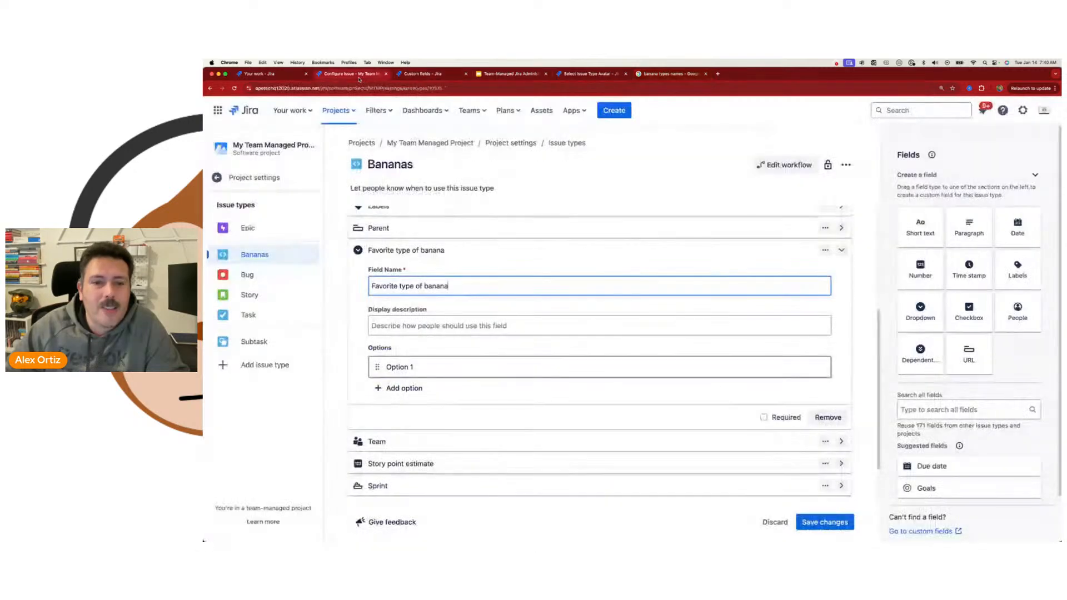
left_click(398, 367)
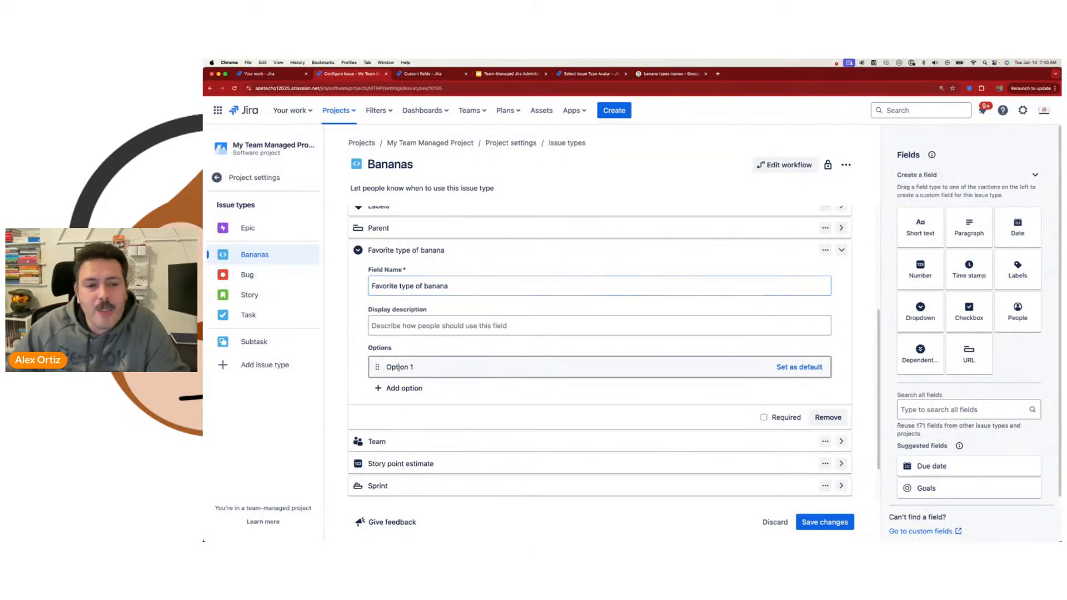
triple_click(414, 368)
type("Red ")
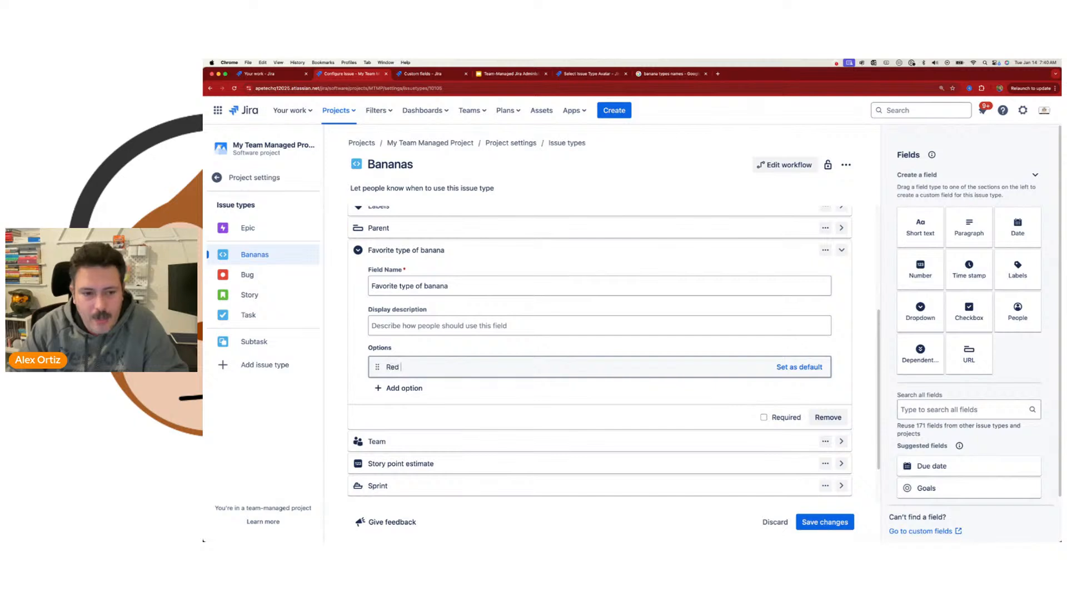
type("Banana")
key("Return")
type("M")
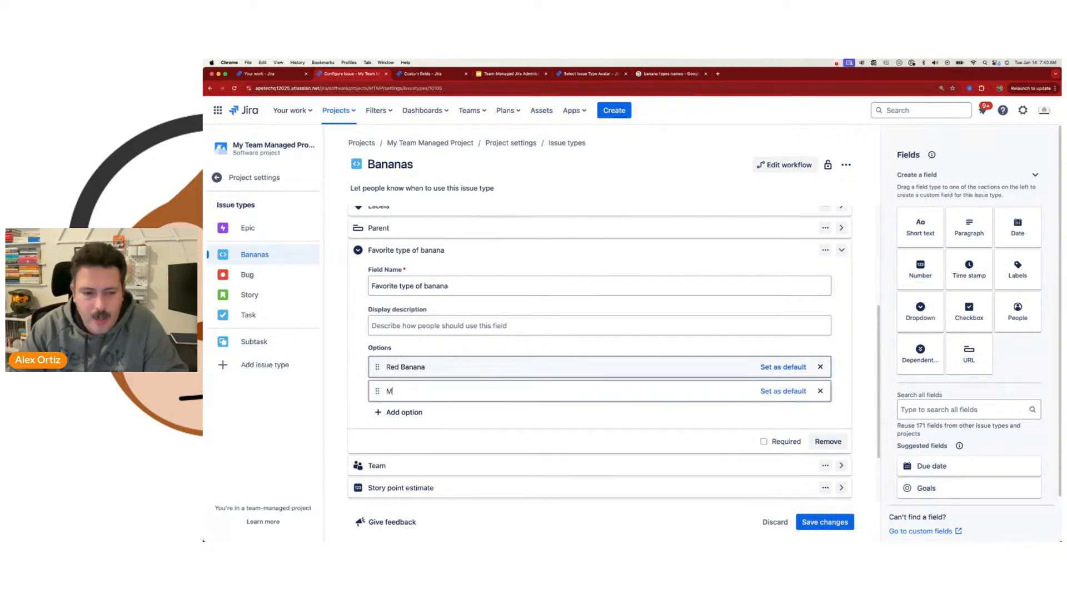
type("anzano")
key("Return")
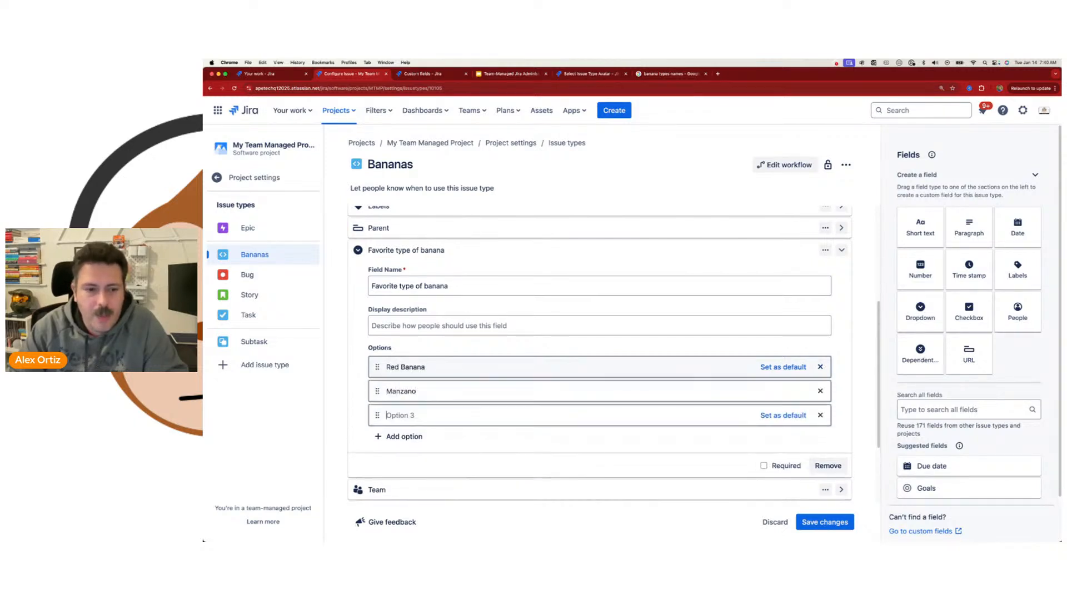
Check the banana varieties in the web search results again and add Blue Java as the field's third option.
left_click(670, 78)
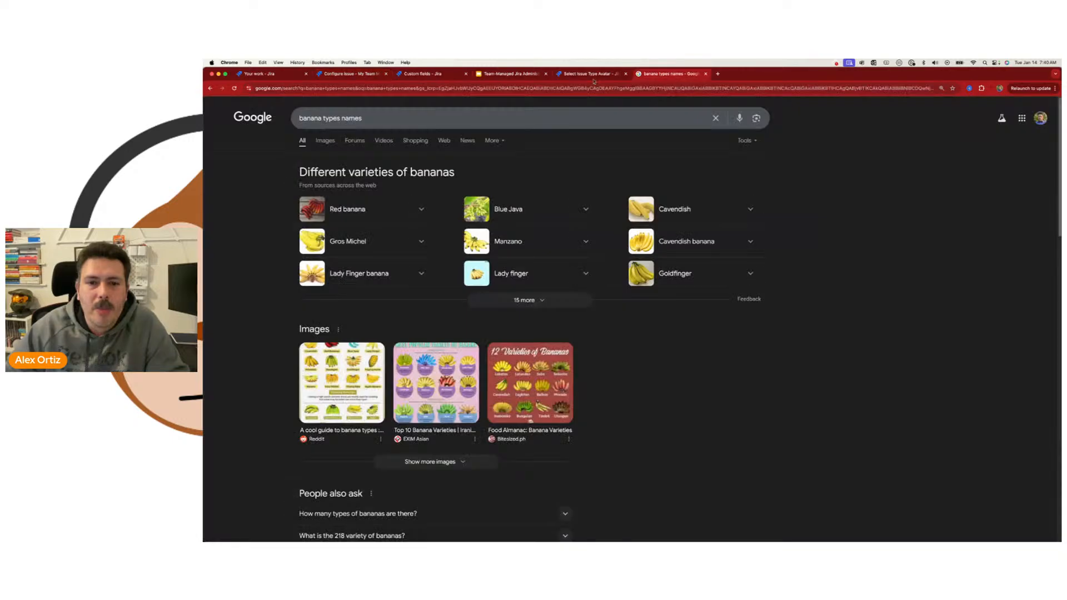
left_click(341, 75)
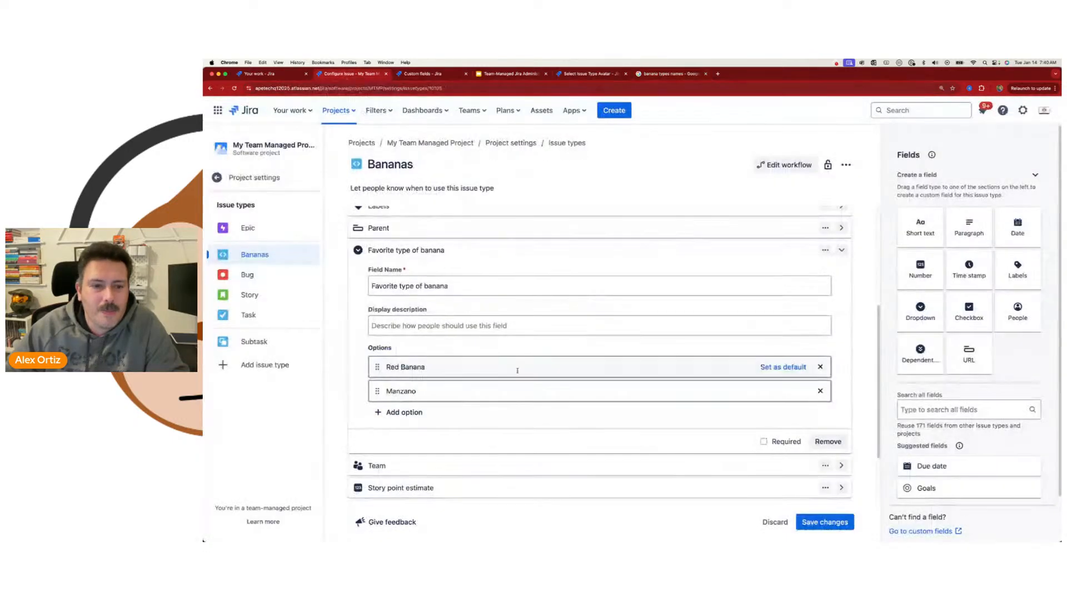
left_click(418, 411)
type("Blue Java")
key("Return")
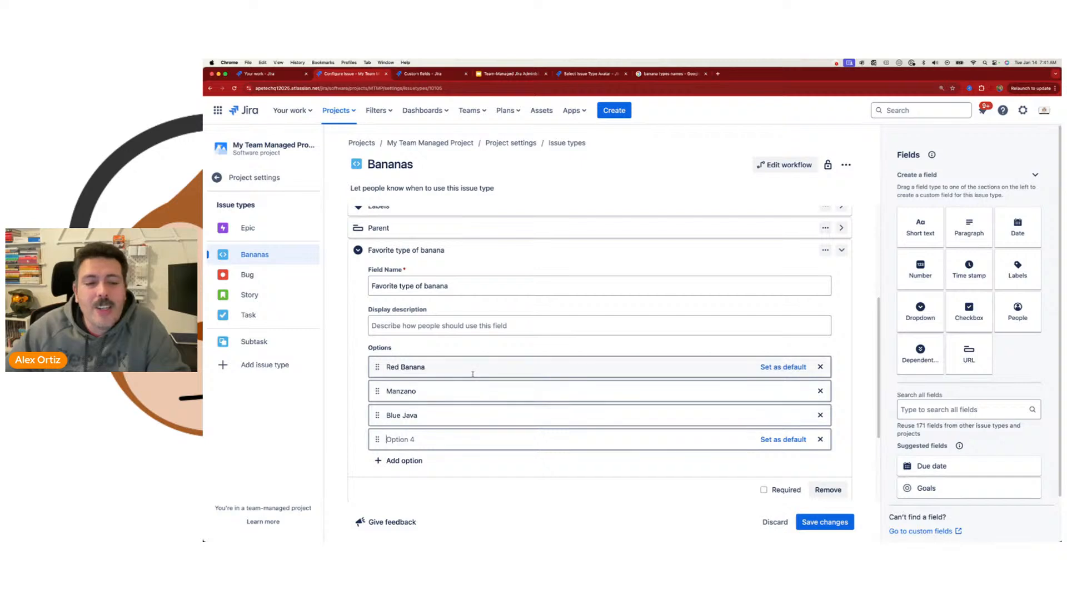
Set the field's display description to "Pick your banana type" and save the changes to Bananas.
left_click(402, 324)
type("Pick your banana ty")
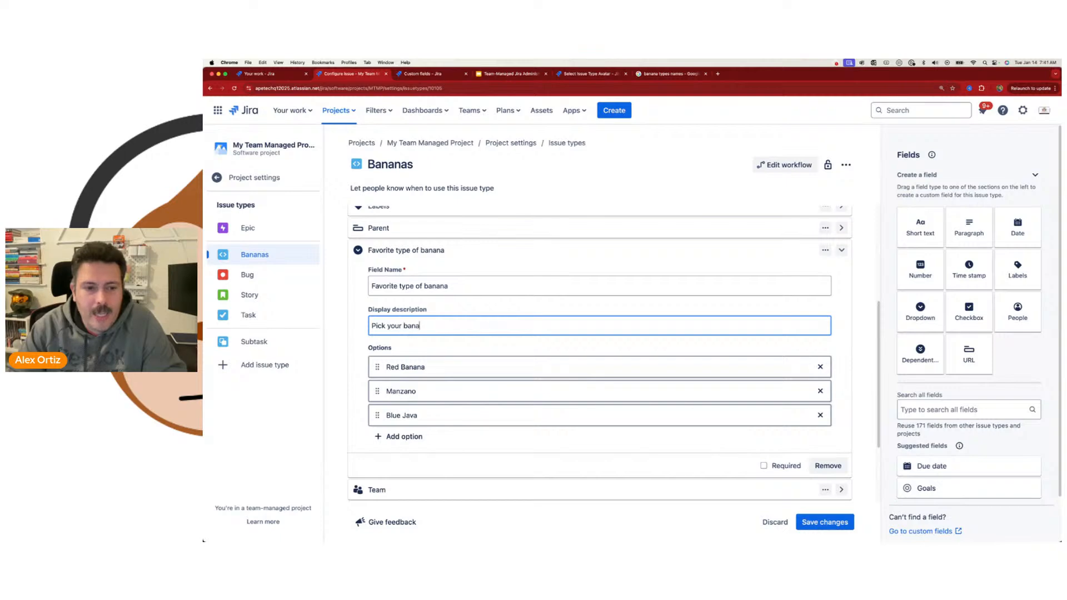
type("pe")
left_click(825, 522)
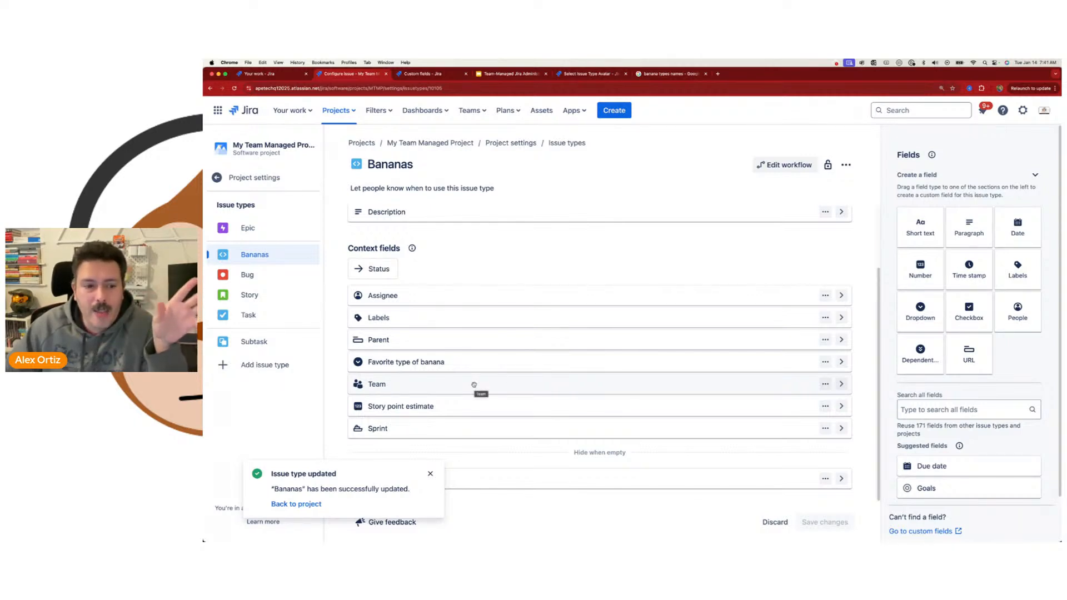
scroll(472, 386, "up", 3)
scroll(464, 348, "down", 3)
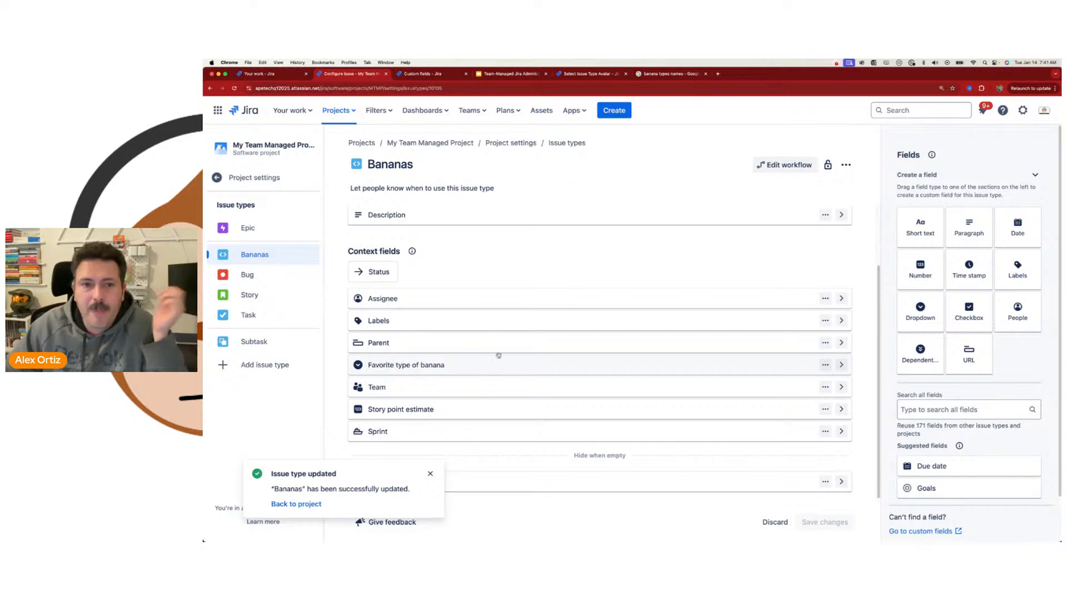
Start a new Bananas issue in My Team Managed Project and examine the options of its Favorite type of banana field.
left_click(613, 111)
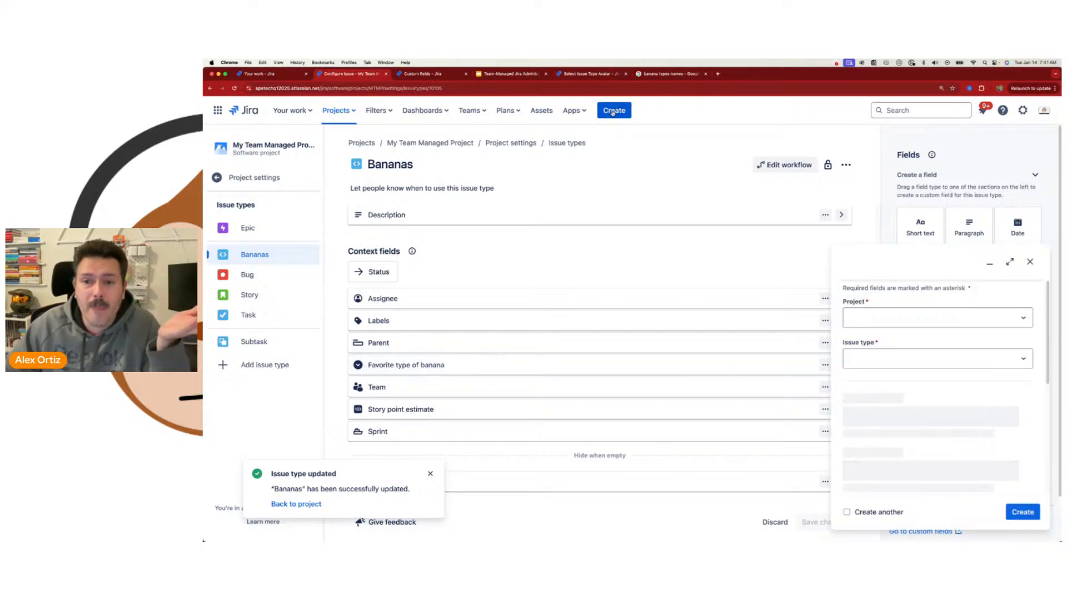
left_click(889, 362)
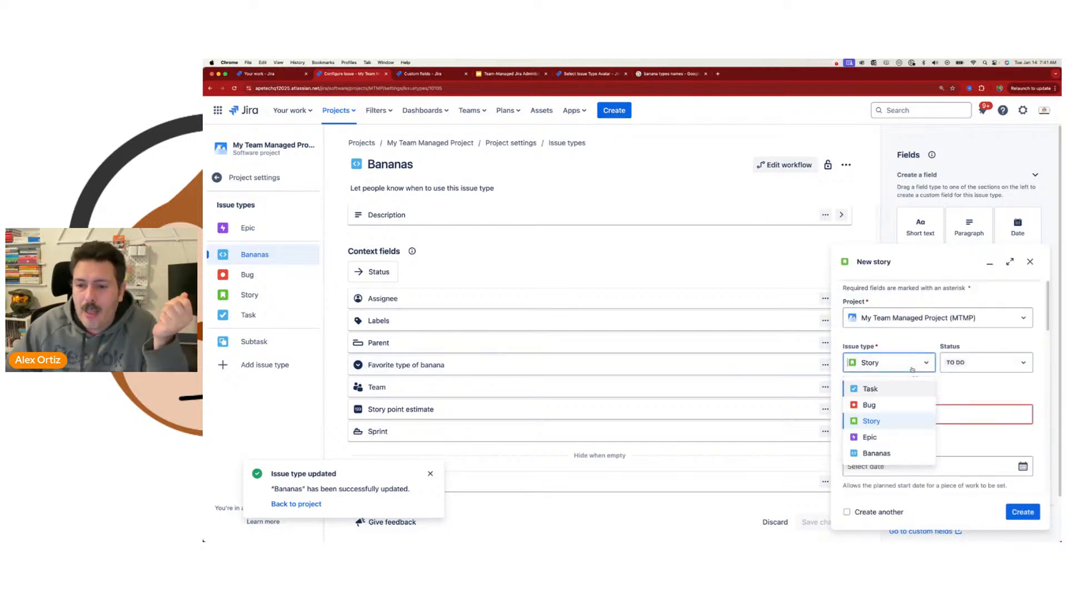
left_click(878, 451)
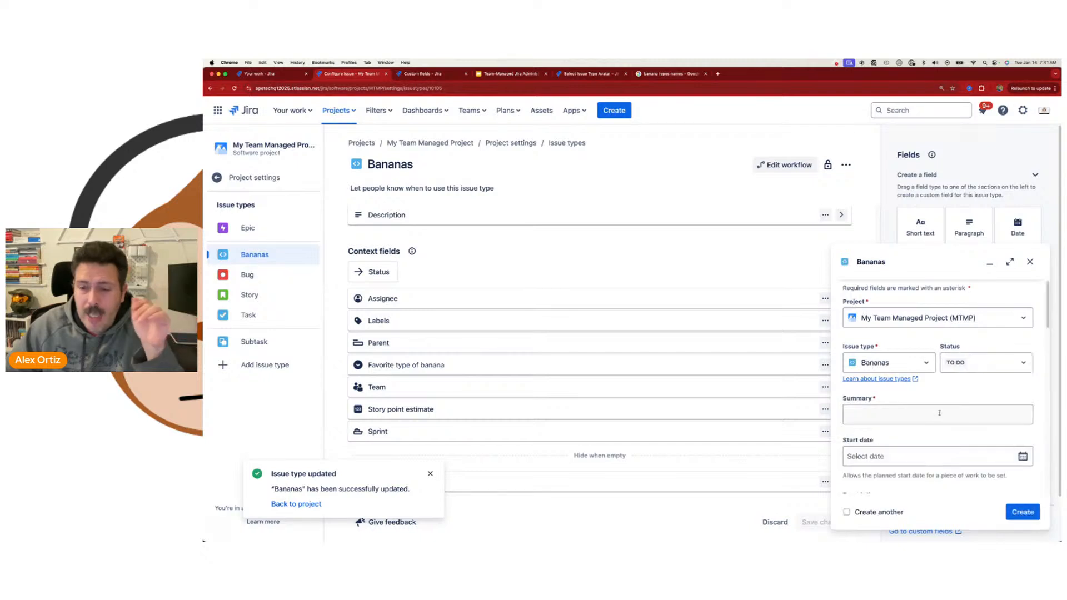
scroll(940, 416, "down", 5)
scroll(940, 416, "down", 8)
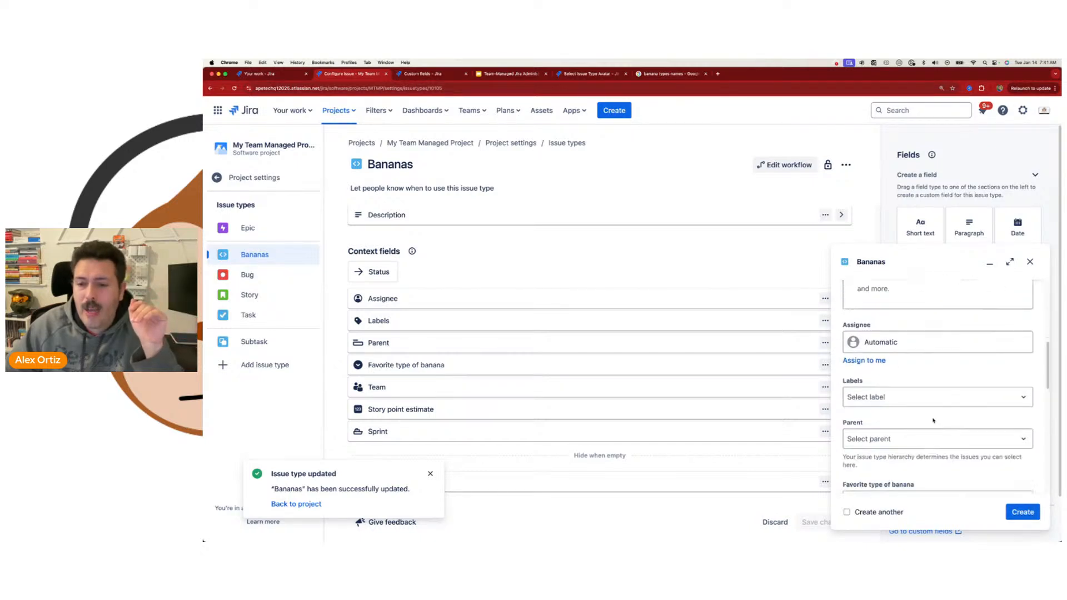
left_click(899, 318)
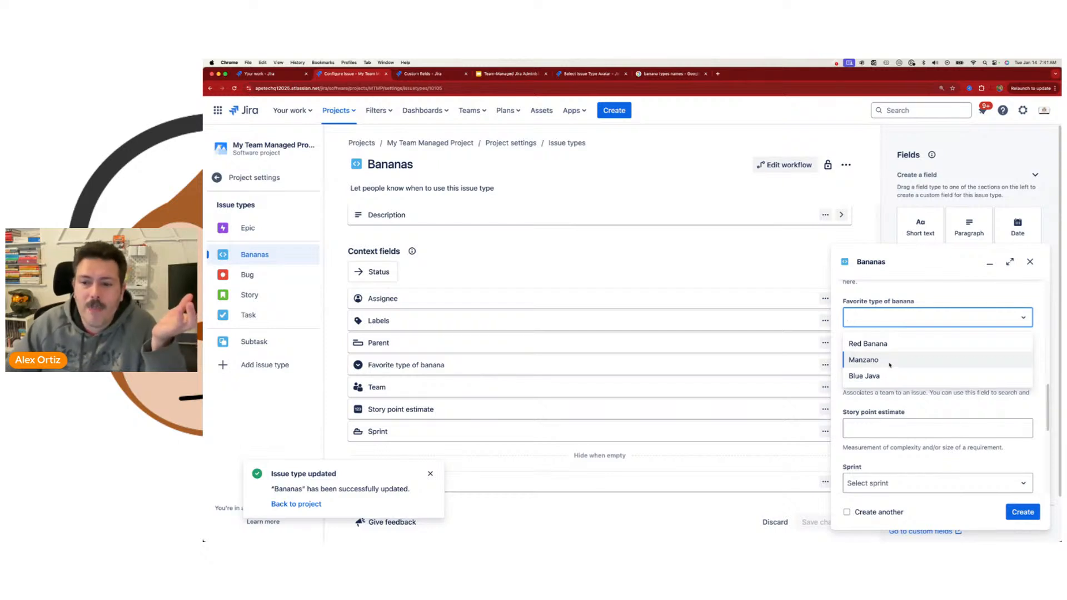
scroll(907, 289, "up", 10)
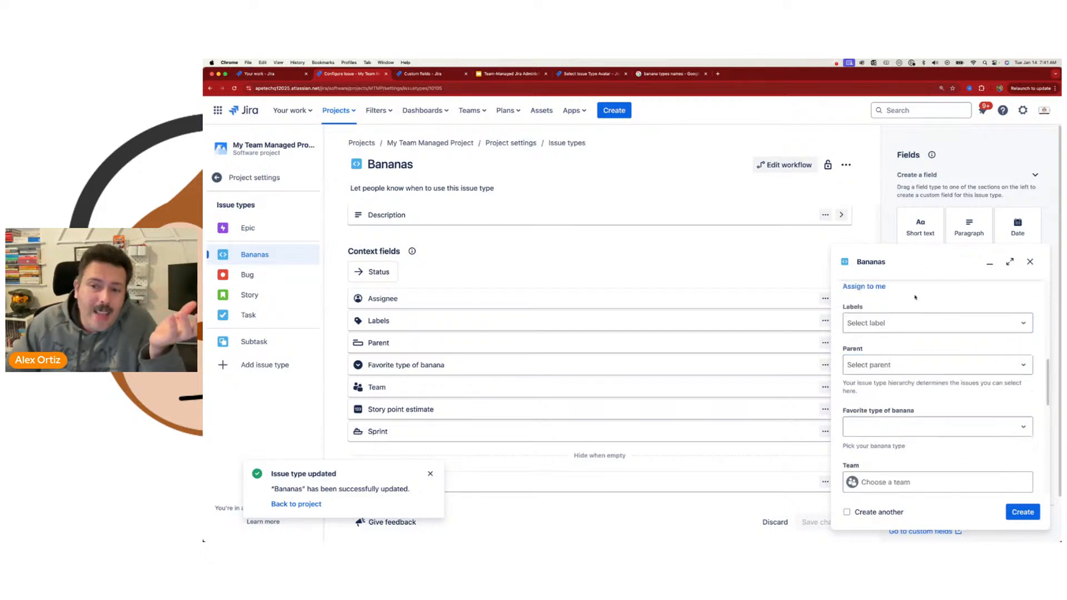
Switch the new issue's type to Task and then Story, and check the Story form for the Favorite type of banana field.
left_click(896, 366)
left_click(890, 385)
left_click(894, 366)
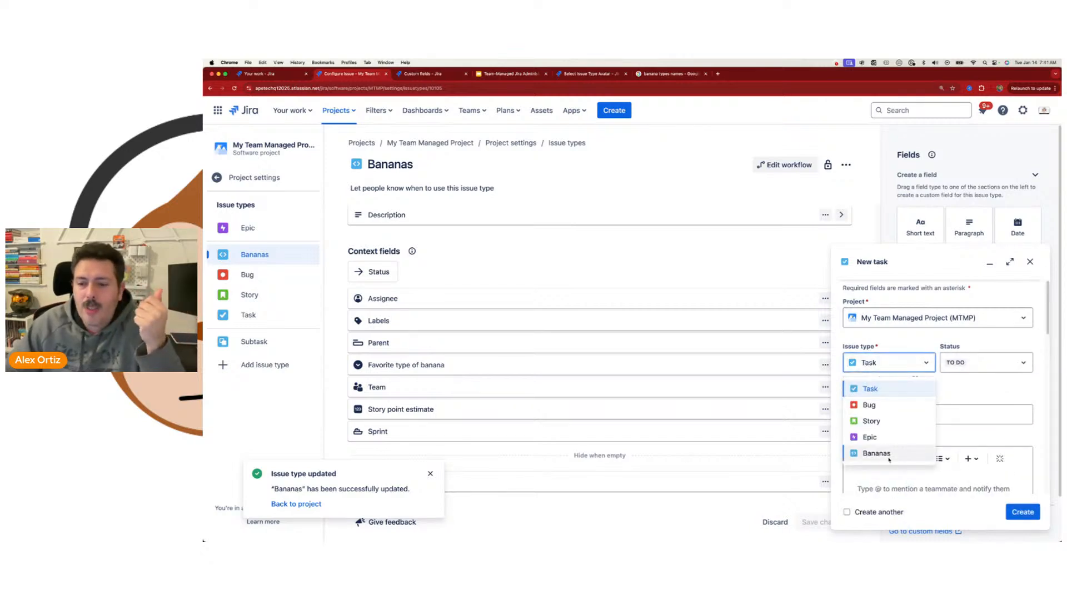
left_click(879, 419)
scroll(929, 415, "down", 5)
scroll(929, 416, "down", 3)
scroll(927, 414, "up", 6)
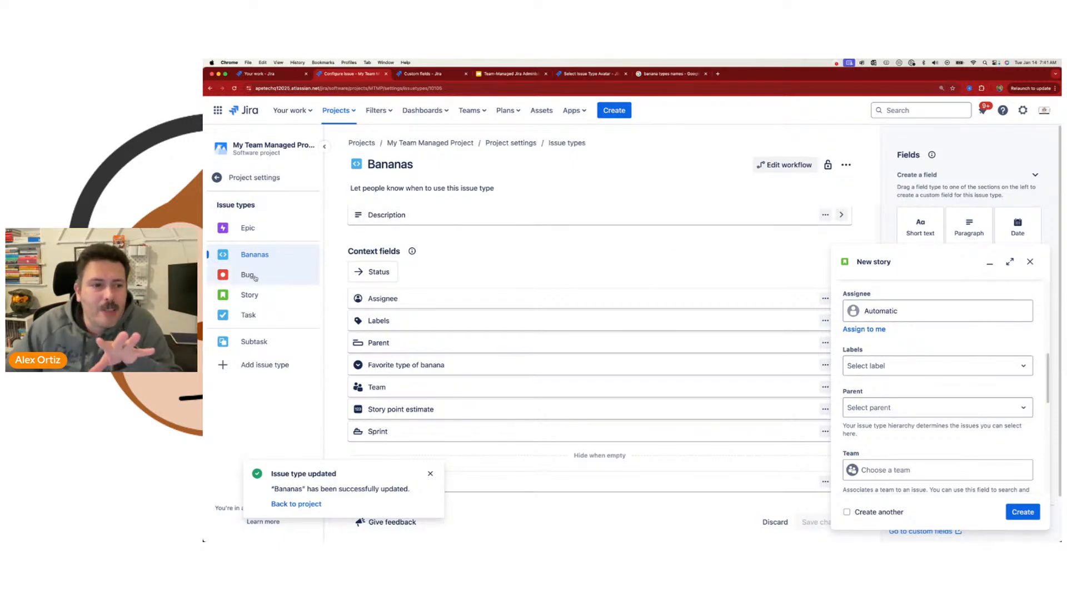
Close the new issue form and add the suggested Favorite type of banana field to the Story issue type's context fields, below Assignee.
left_click(250, 295)
left_click(1029, 262)
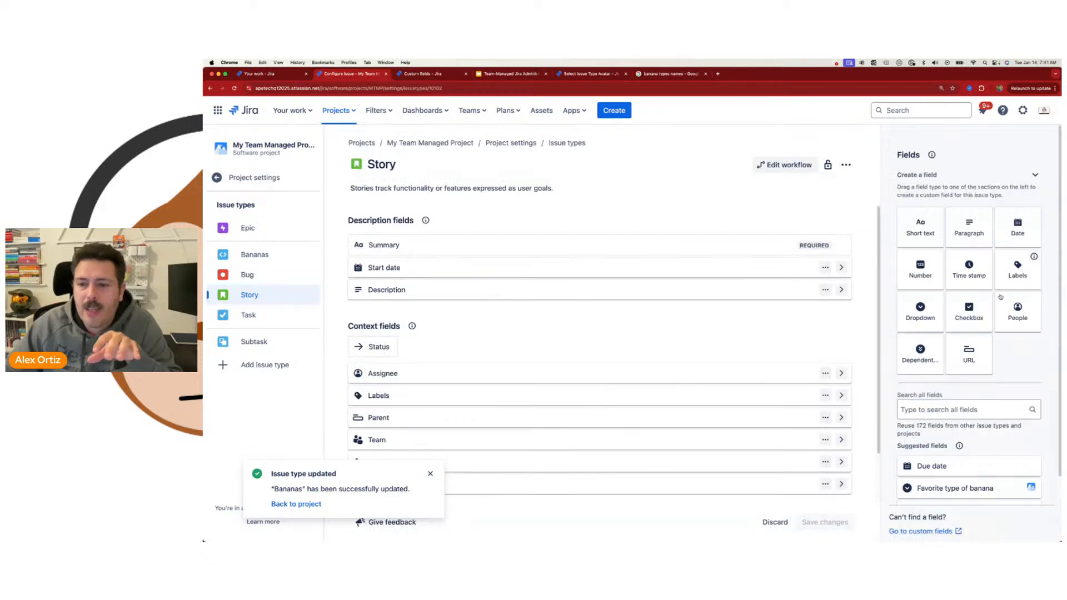
left_click(948, 410)
scroll(963, 472, "down", 1)
scroll(963, 472, "down", 1)
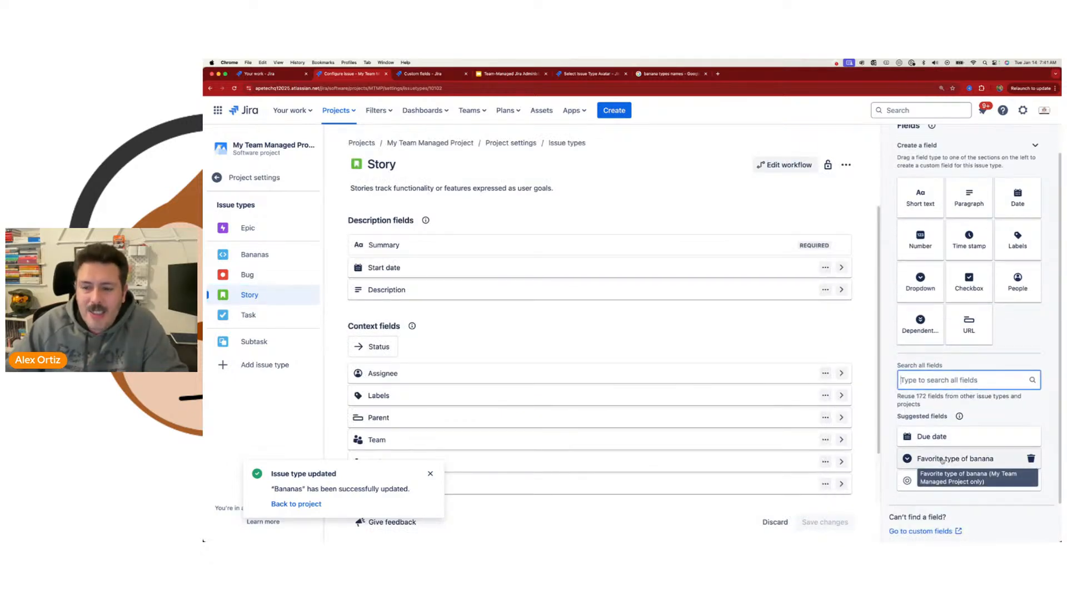
left_click_drag(943, 461, 486, 399)
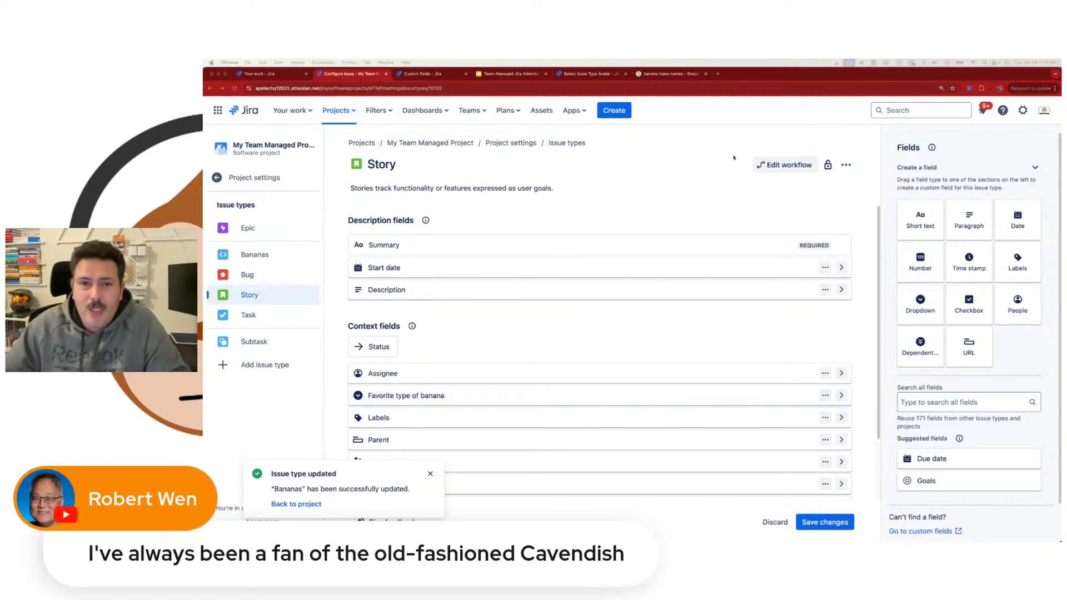
Expand the full list of banana varieties in the web search results, then return to the Jira Story settings.
left_click(665, 78)
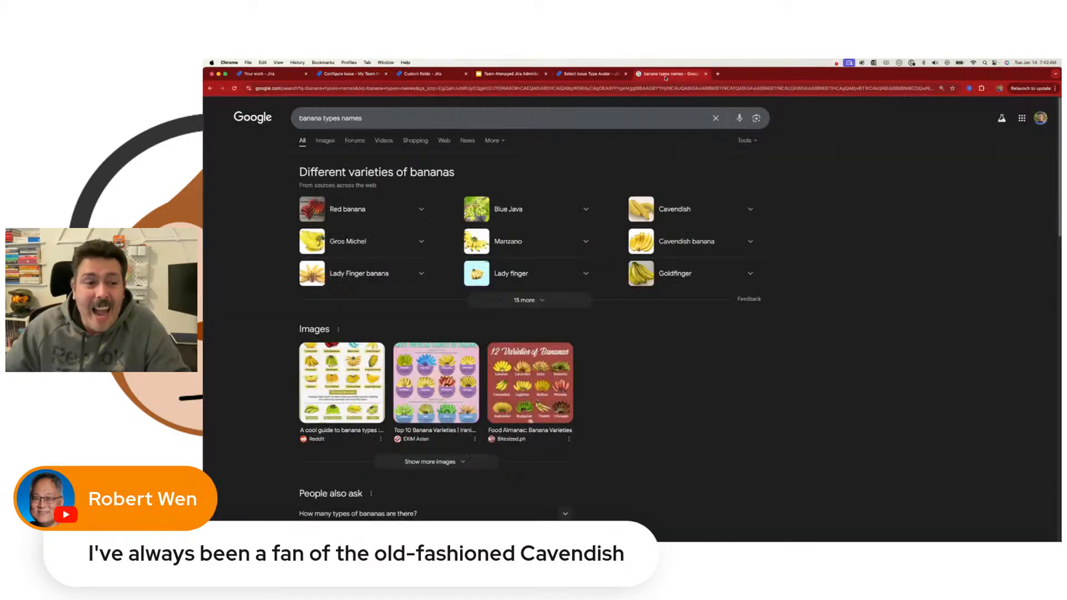
left_click(524, 301)
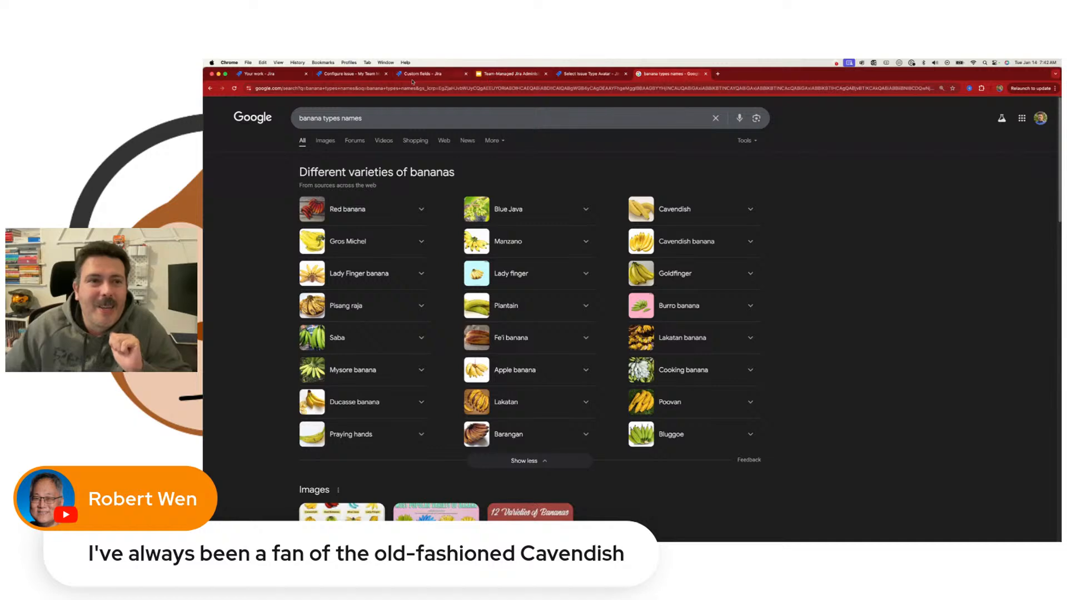
left_click(357, 75)
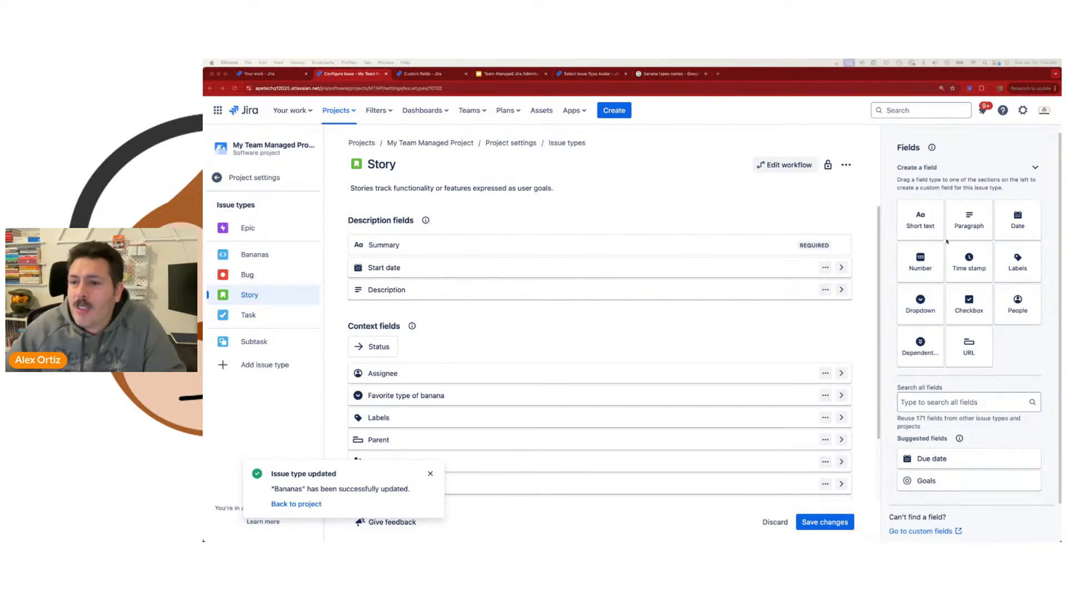
Check the "What you'll be learning today" slide in the Google Slides presentation, then return to the Jira Story settings.
left_click(1017, 224)
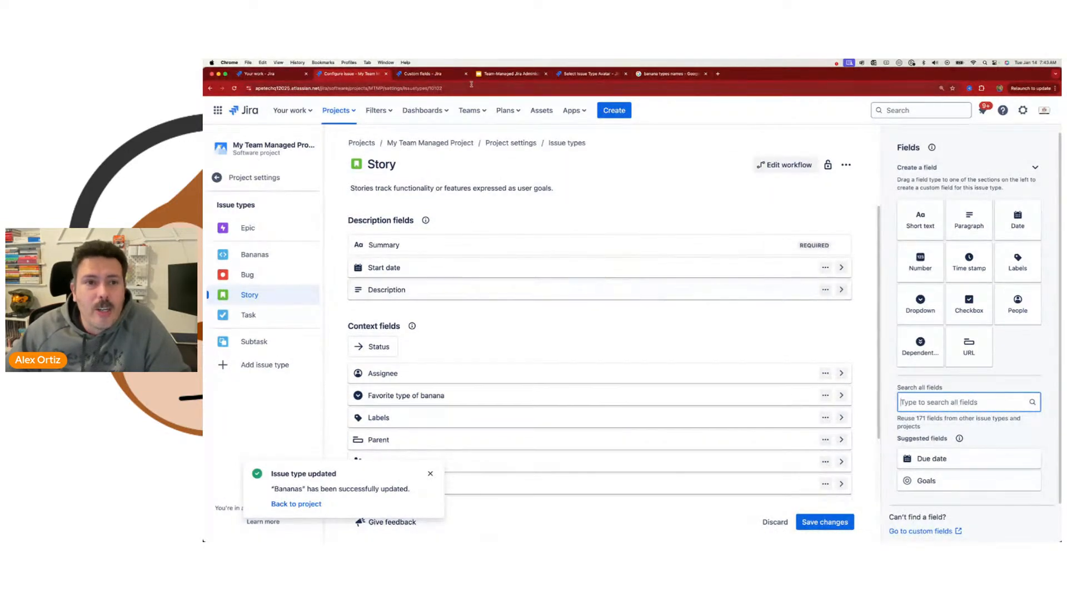
left_click(516, 76)
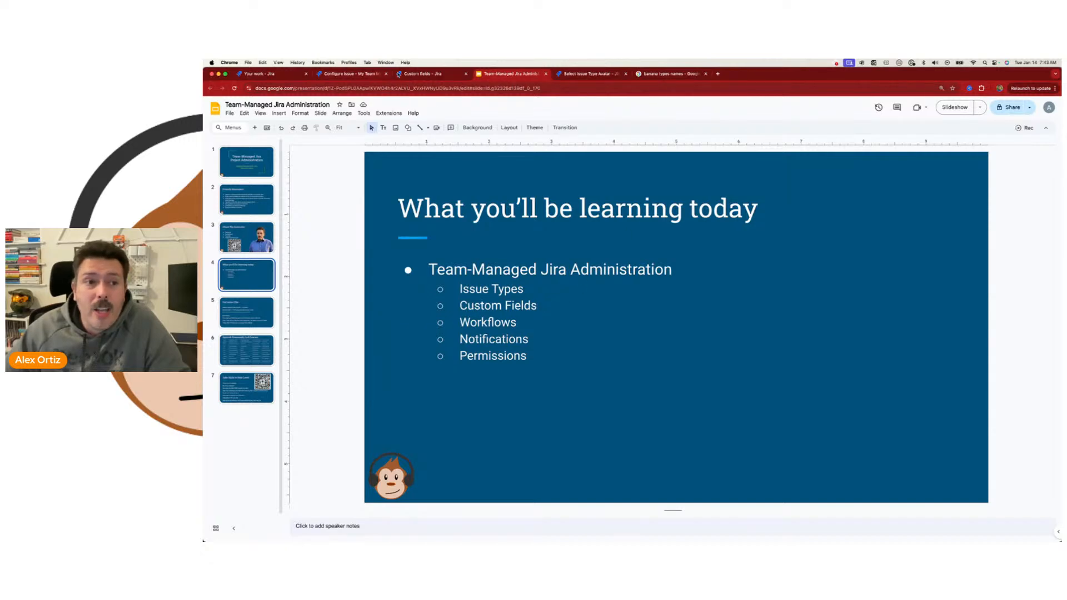
left_click(354, 73)
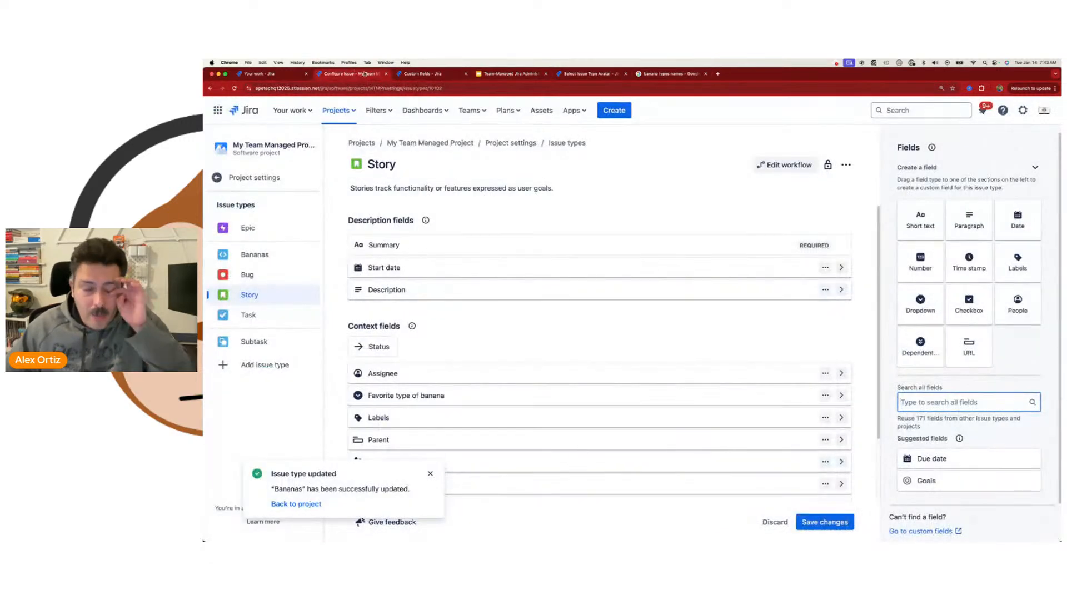
Switch to the Bananas issue type without saving the Story changes, view its workflow, and go back to the Bananas settings.
left_click(282, 251)
left_click(760, 186)
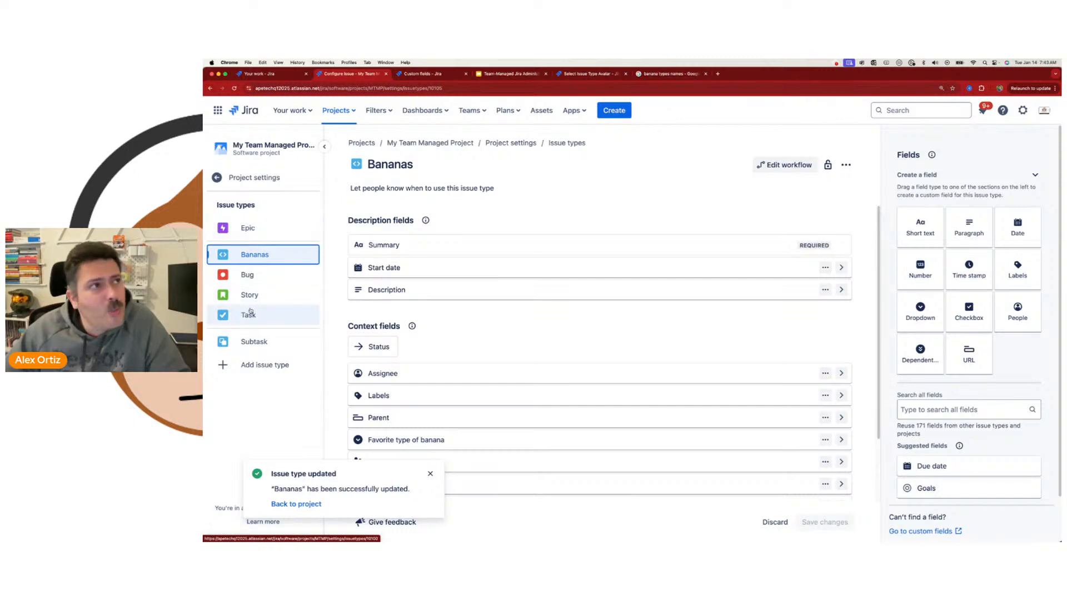
left_click(782, 167)
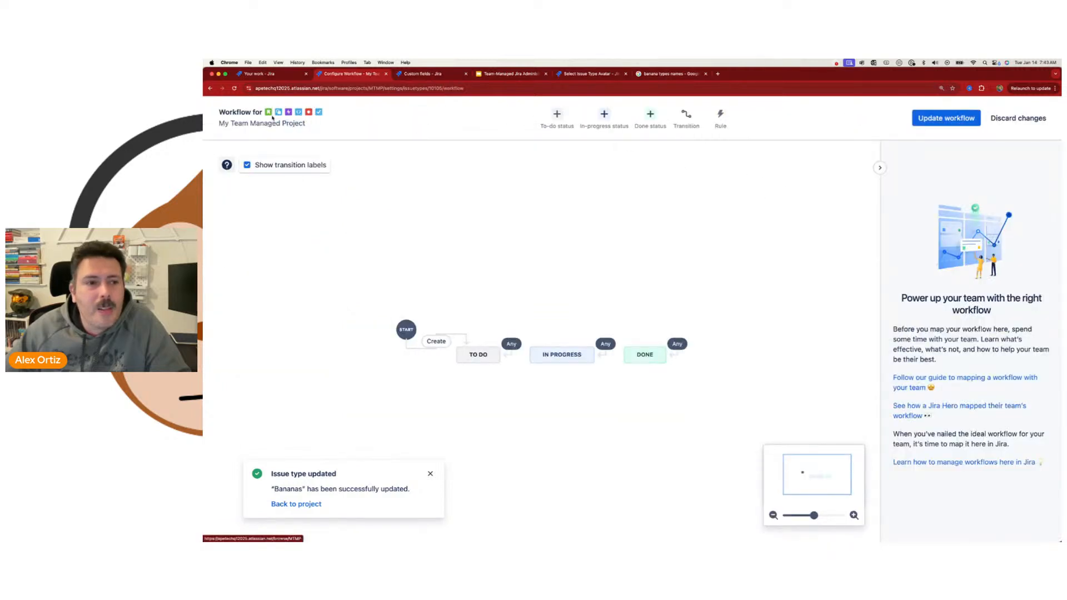
left_click(210, 88)
left_click(691, 137)
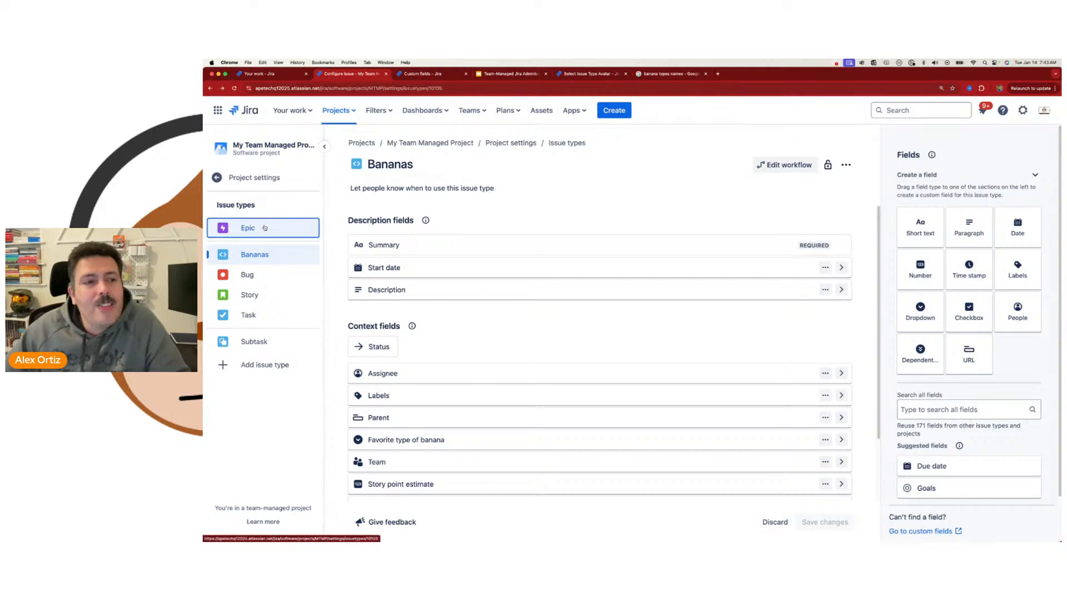
Look through the Story, Epic and Subtask issue type settings for access to their workflows.
left_click(253, 274)
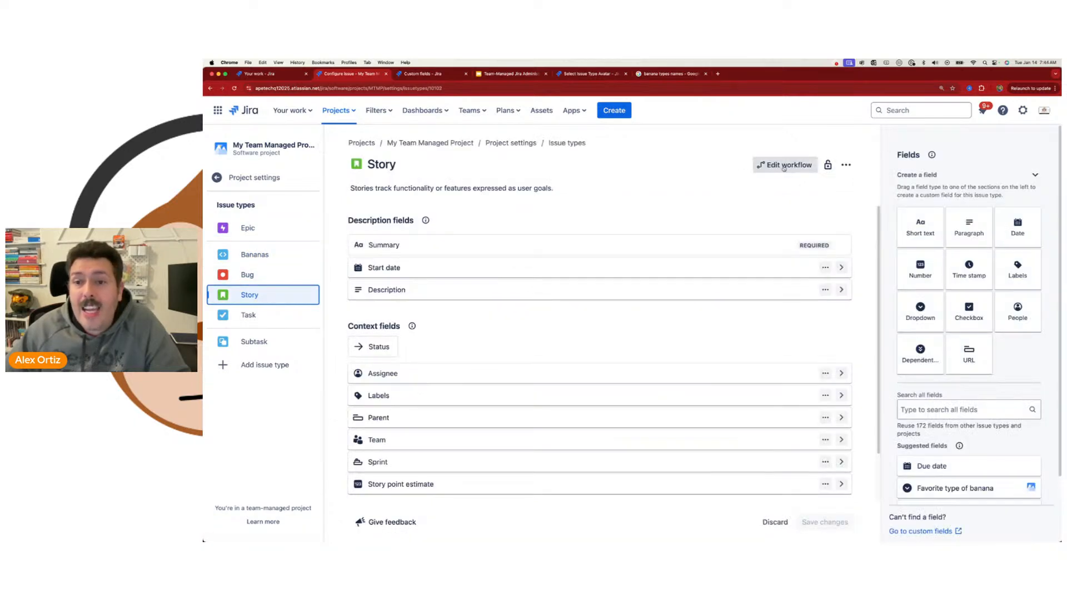
left_click(248, 228)
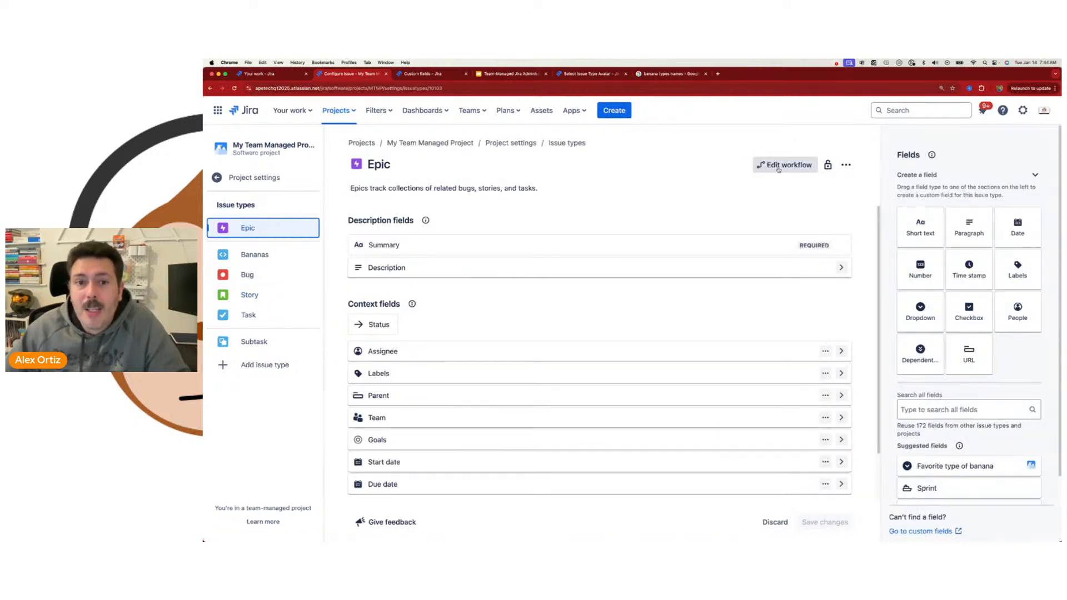
left_click(254, 341)
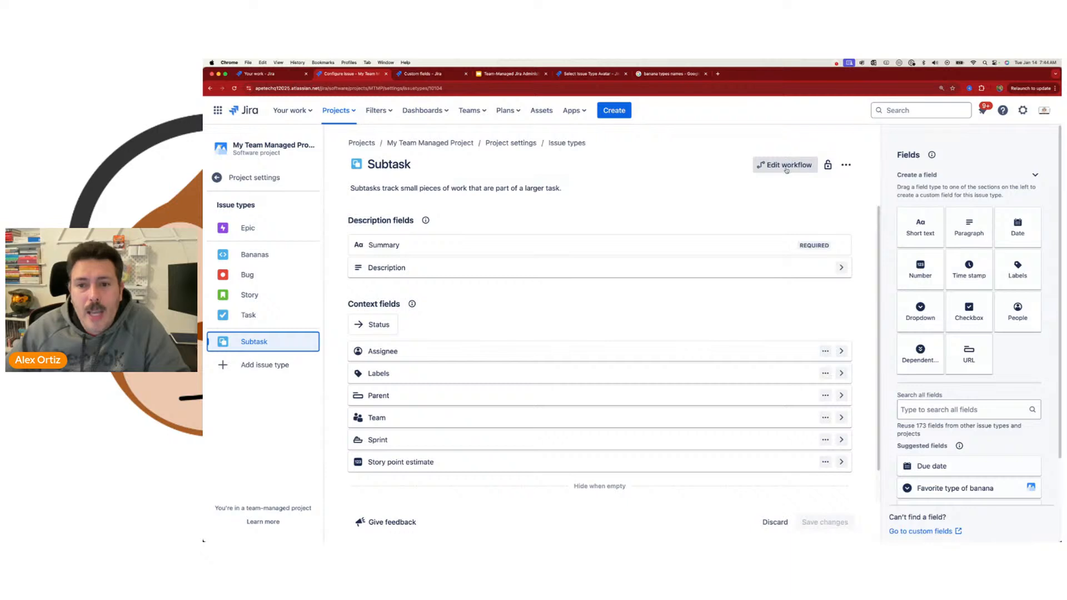
Open the project workflow from Subtask, add a to-do status named New, and place it below the existing statuses.
left_click(786, 165)
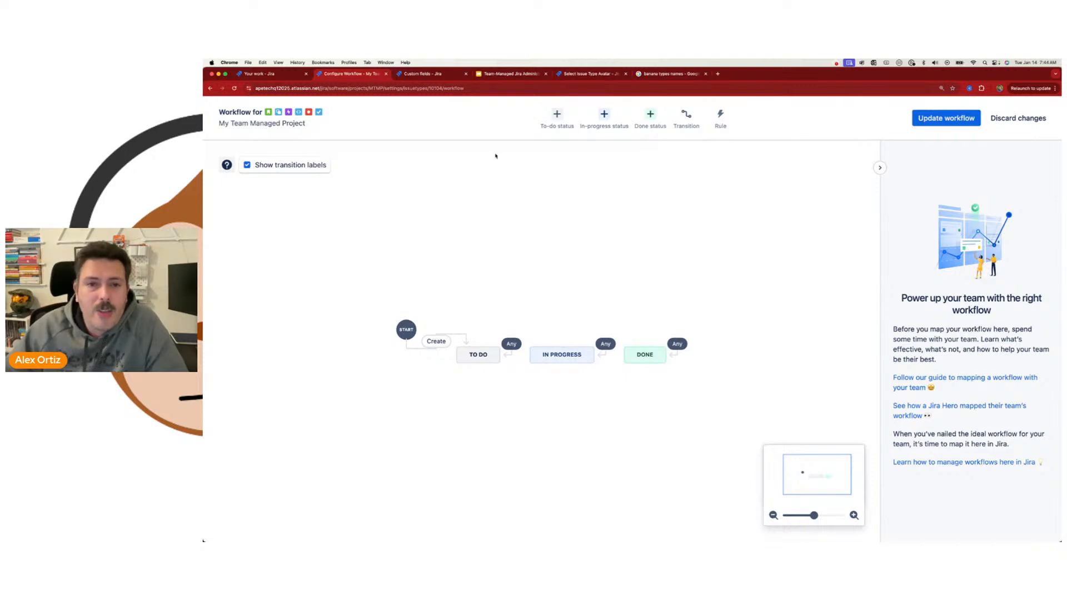
left_click(557, 118)
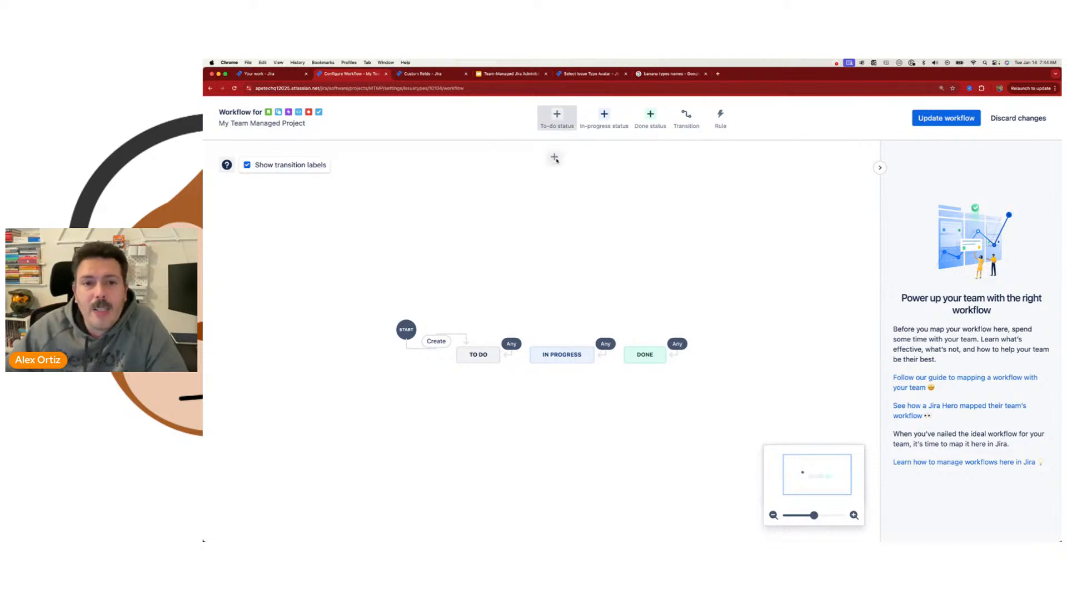
left_click(557, 118)
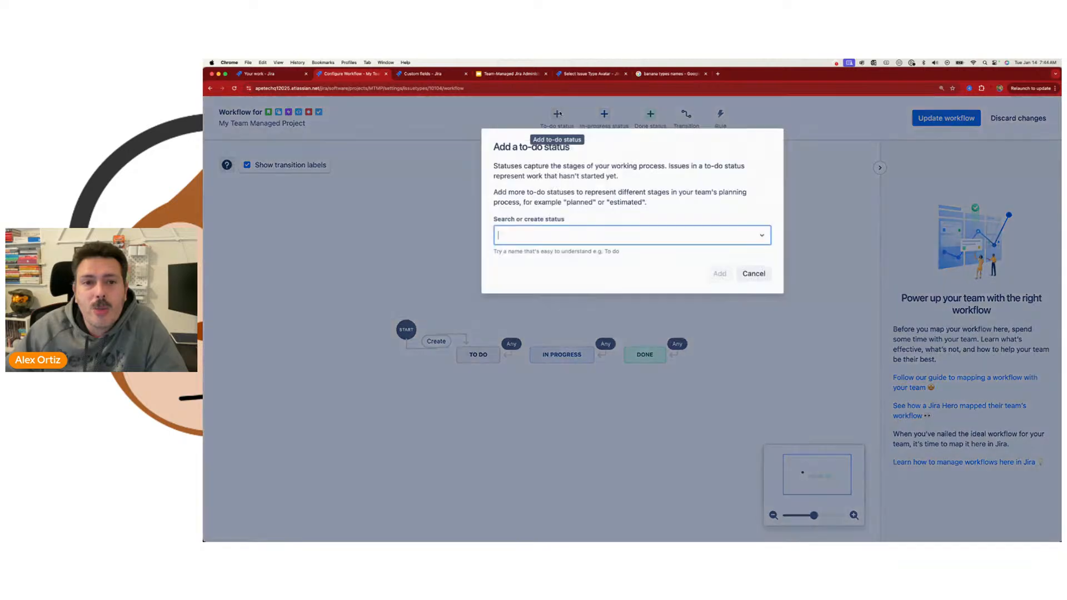
left_click(540, 240)
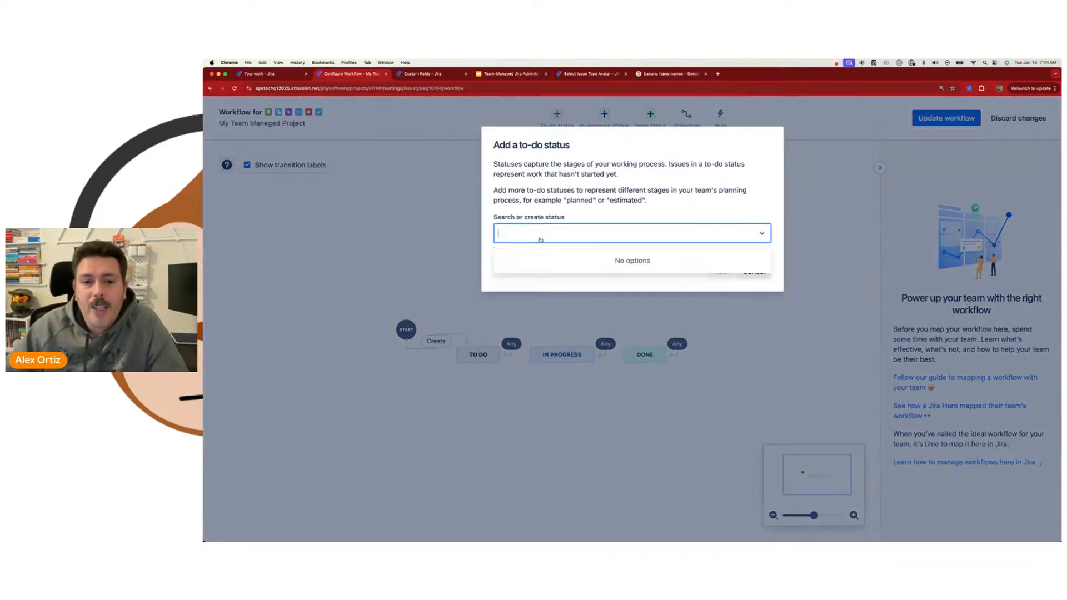
left_click(540, 240)
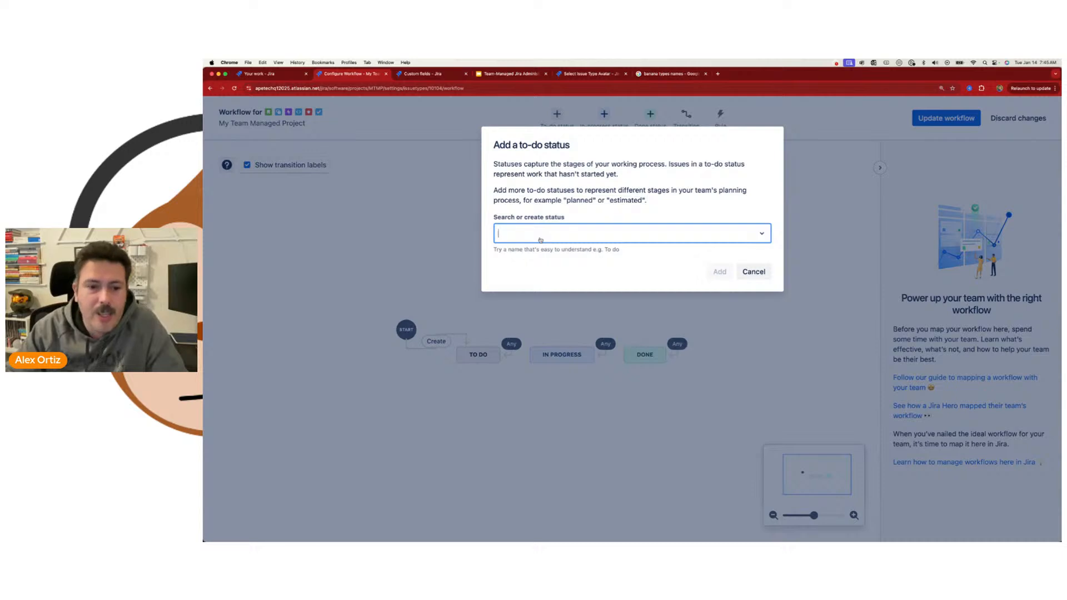
type("New")
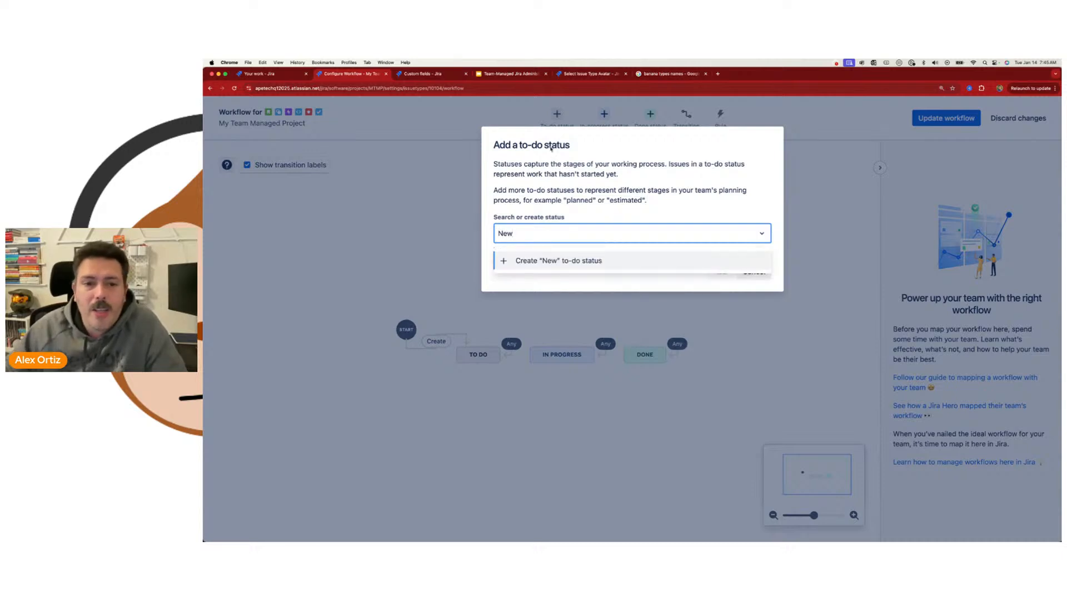
left_click(577, 261)
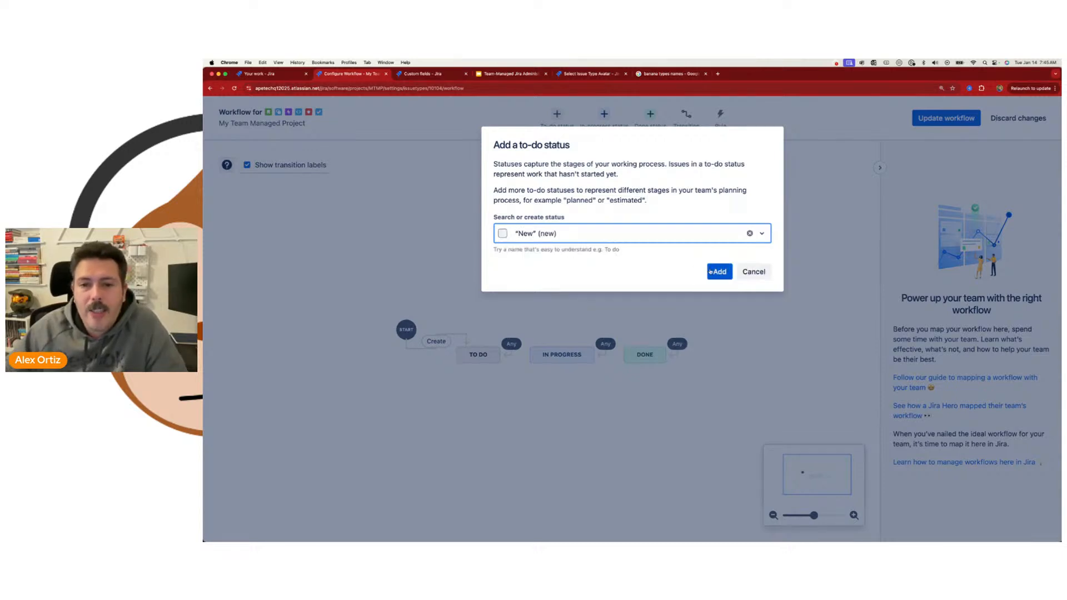
left_click(504, 234)
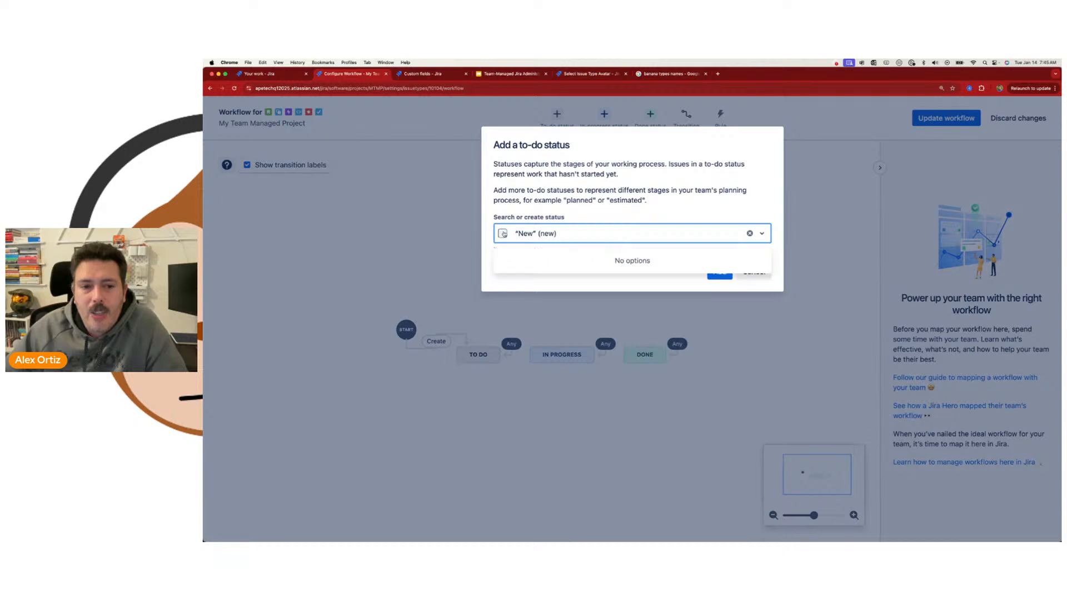
left_click(639, 231)
left_click(638, 239)
left_click(650, 235)
left_click(716, 274)
left_click_drag(703, 340, 509, 429)
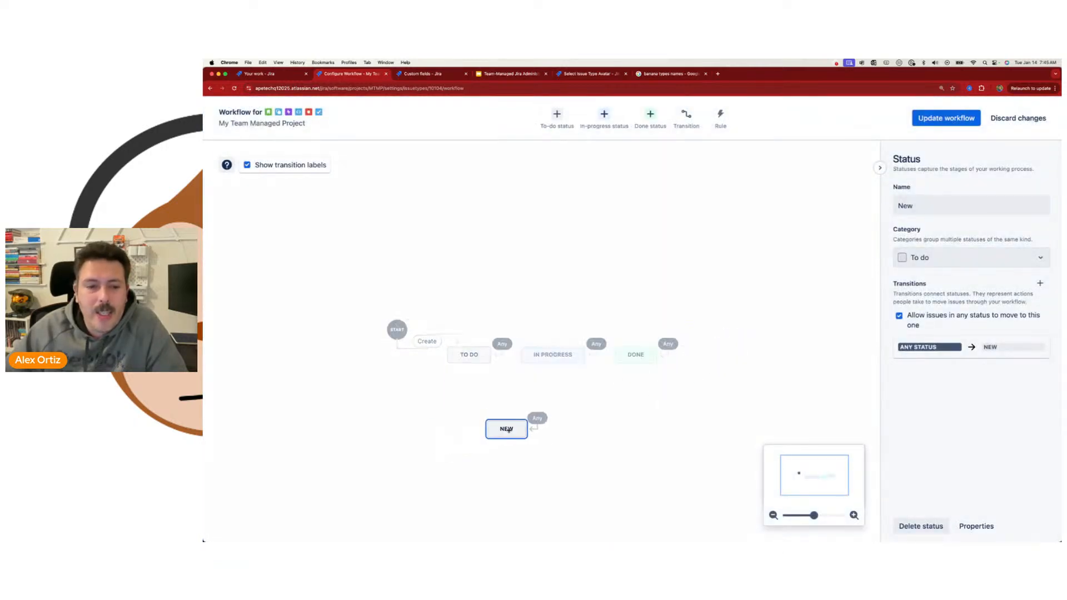
Add a new in-progress status named Code Review to the workflow and place it beside the New status.
left_click(603, 115)
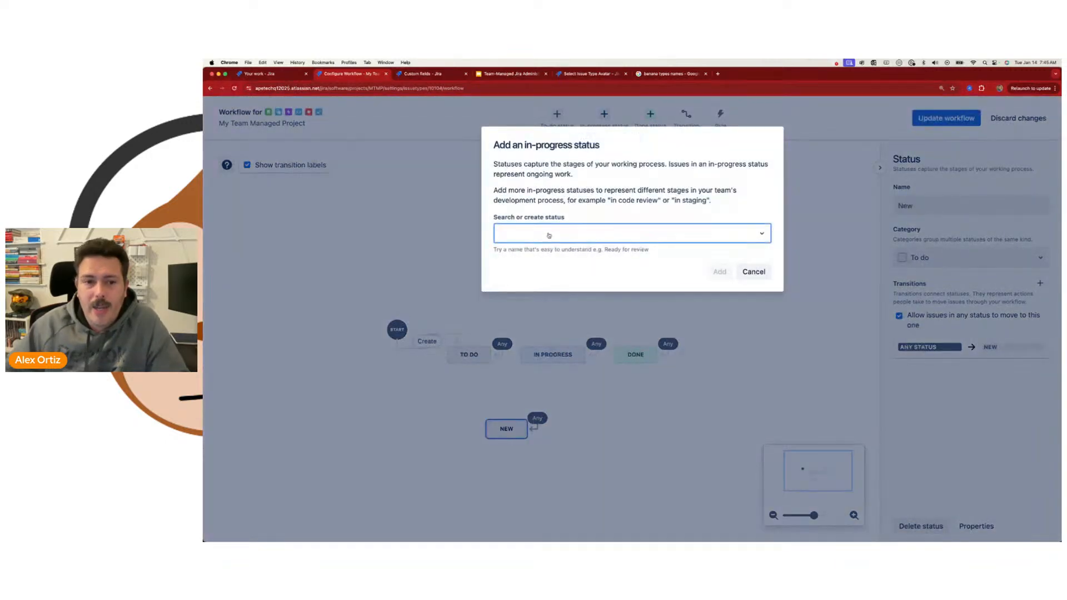
type("Code Review")
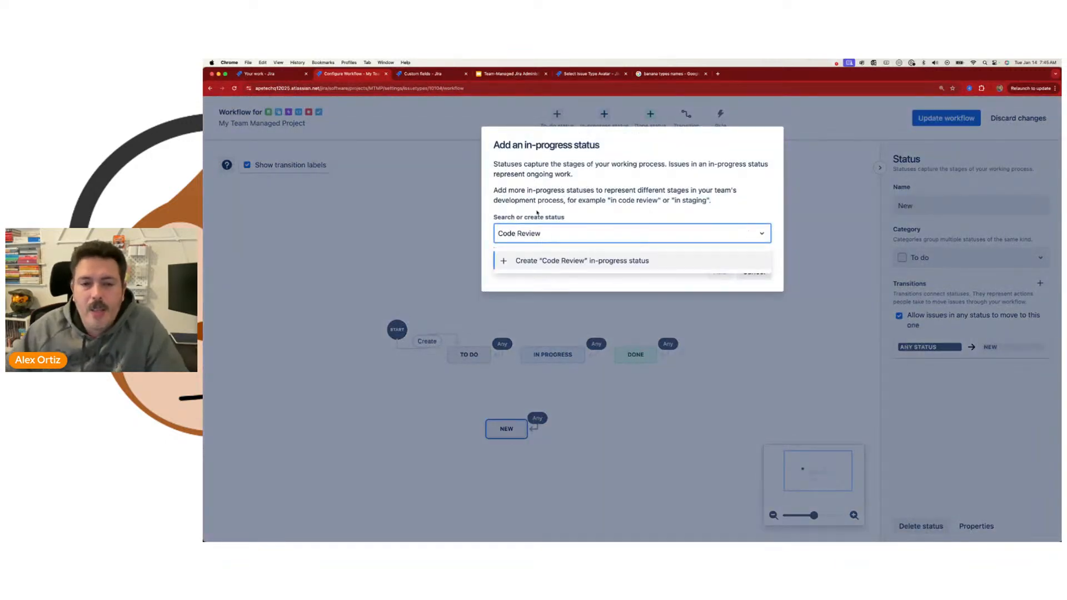
left_click(590, 261)
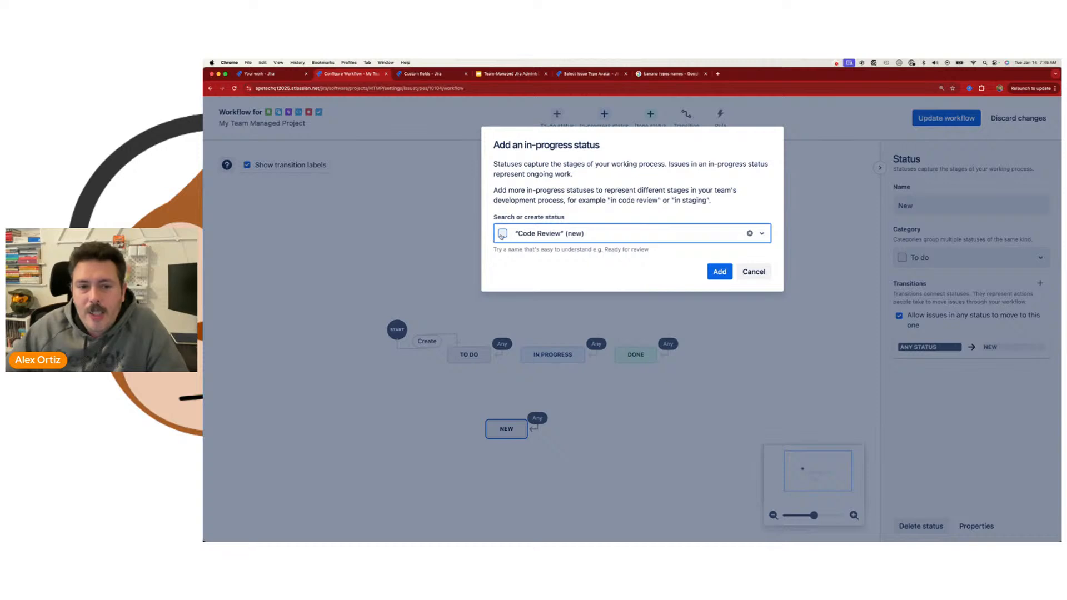
left_click(719, 271)
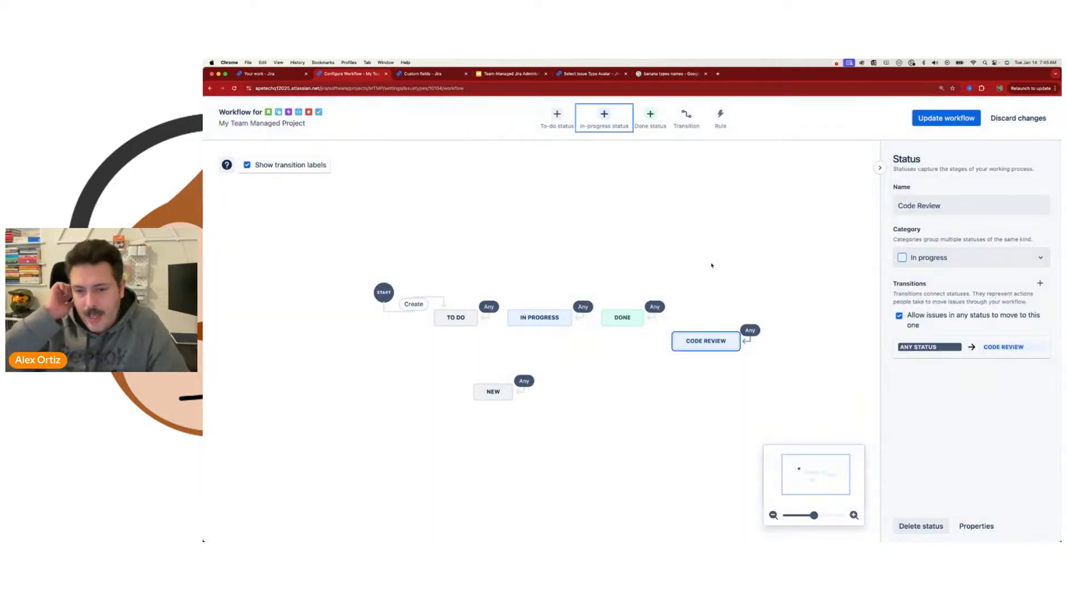
left_click_drag(700, 341, 590, 393)
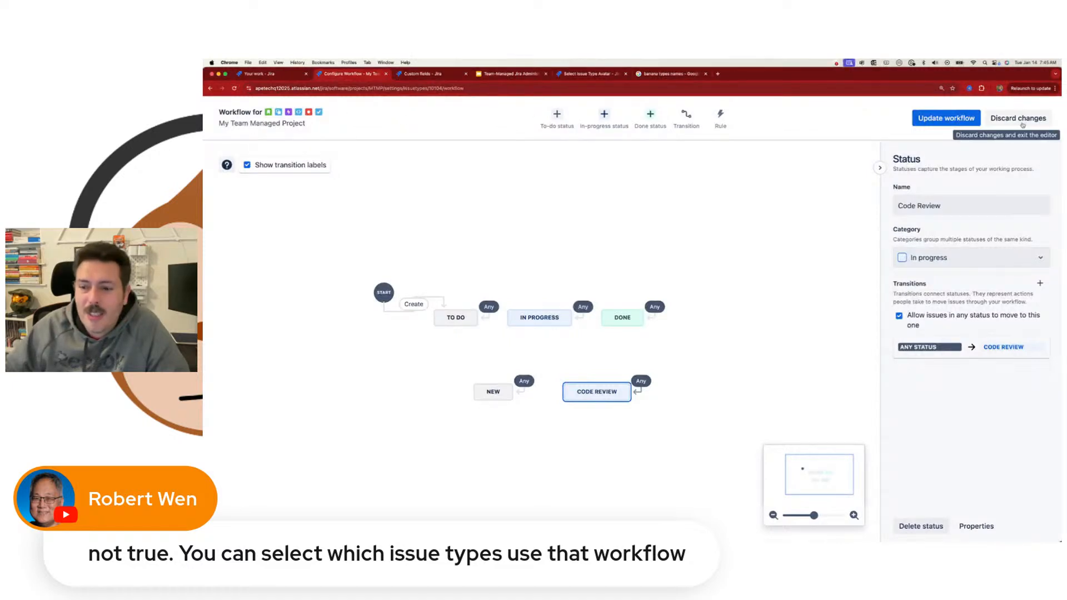
Save the workflow for all six issue types, look over the board columns without changing them, and close the workflow editor.
left_click(957, 119)
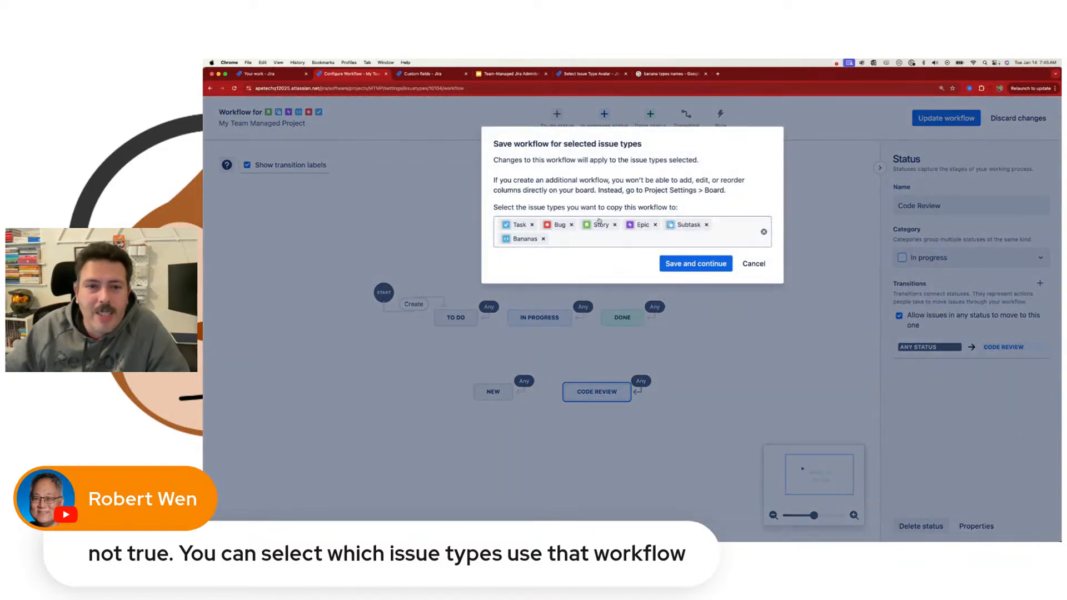
left_click(692, 264)
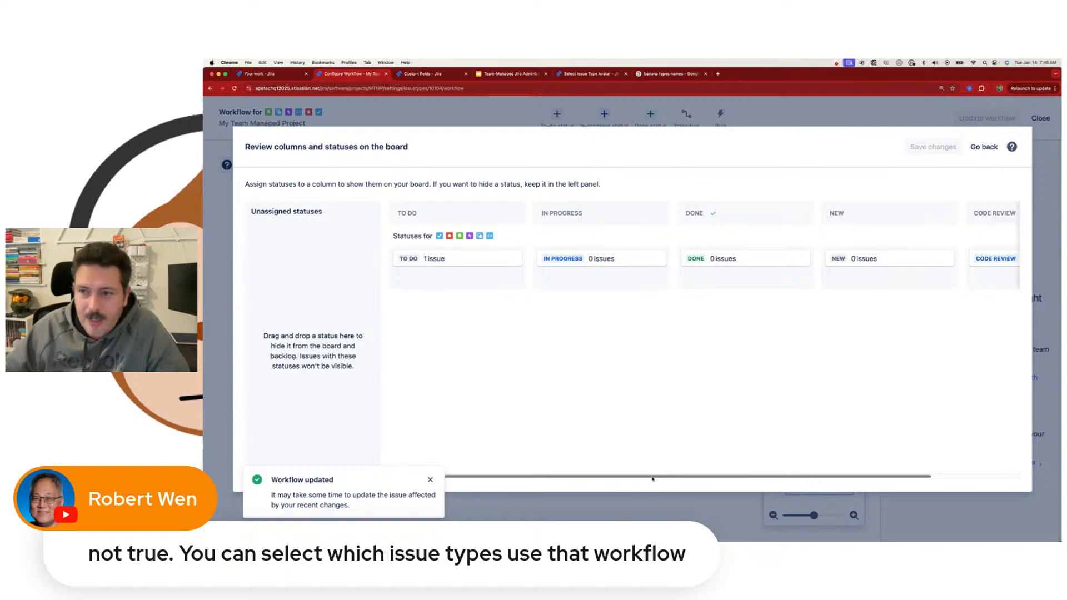
left_click_drag(654, 477, 747, 477)
left_click(984, 152)
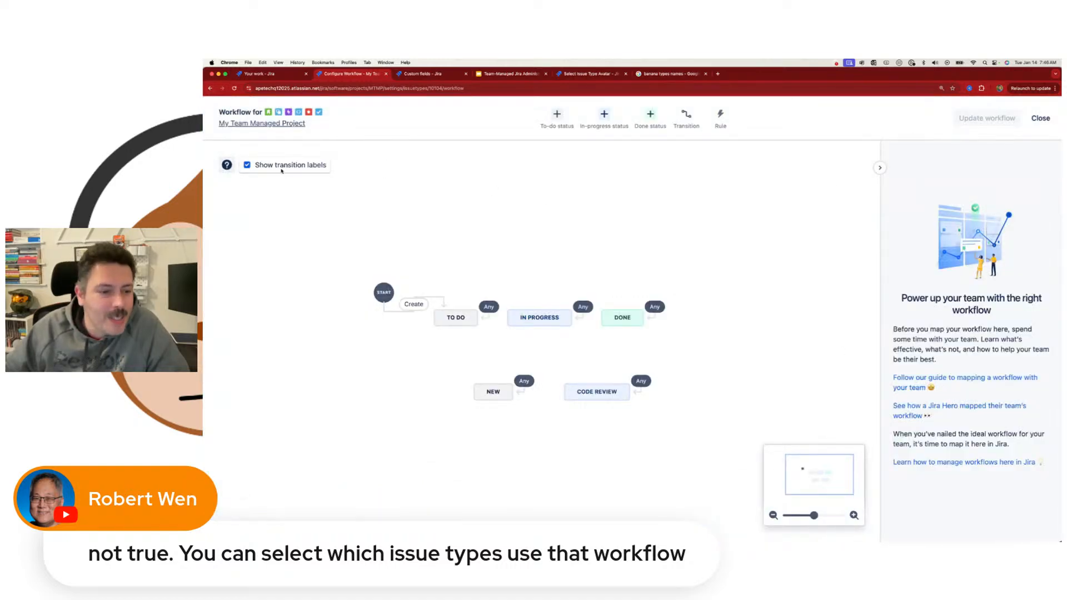
left_click(1040, 118)
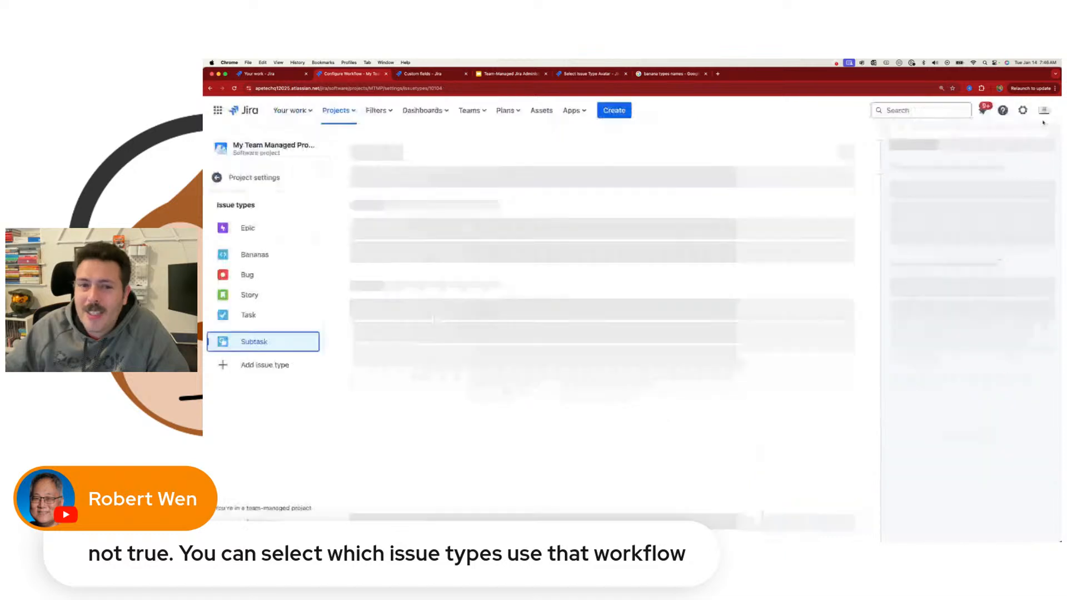
Open the Task issue type's workflow, add a new in-progress status named In QA, and place it beside Done.
left_click(244, 314)
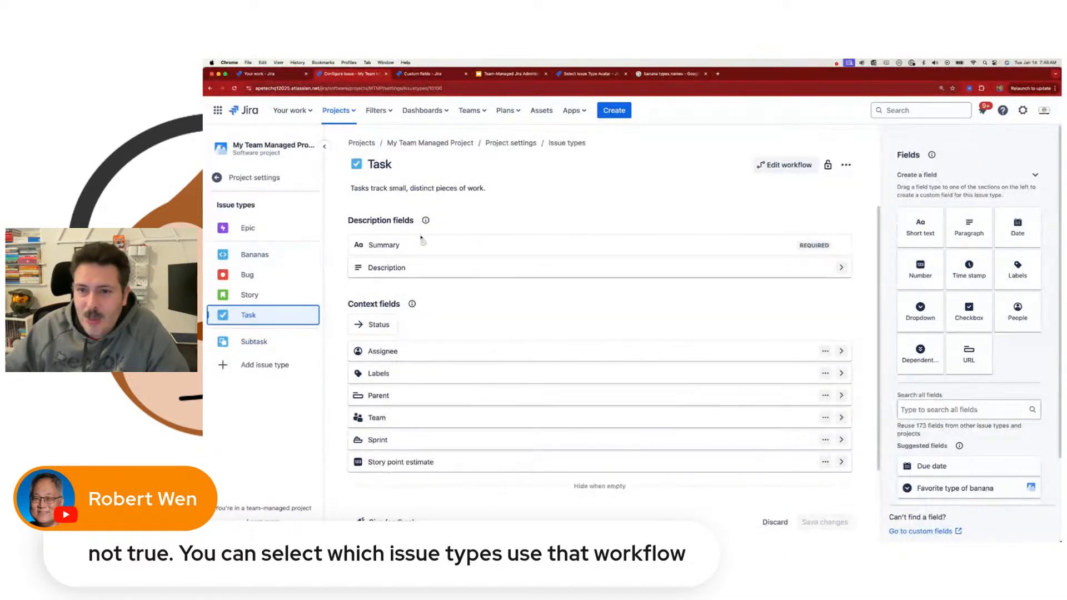
left_click(846, 166)
left_click(846, 166)
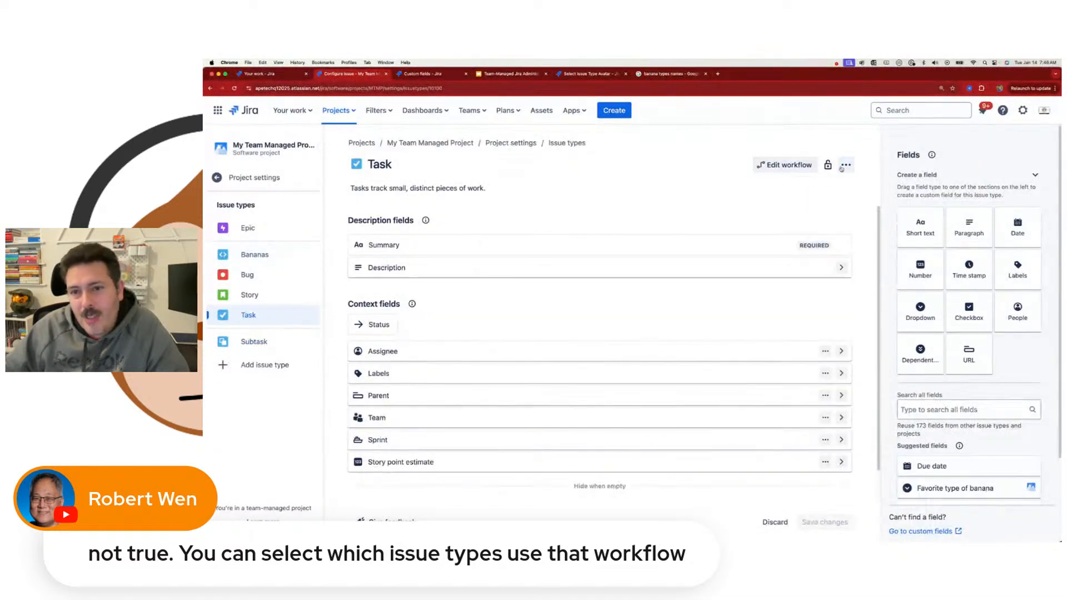
left_click(785, 164)
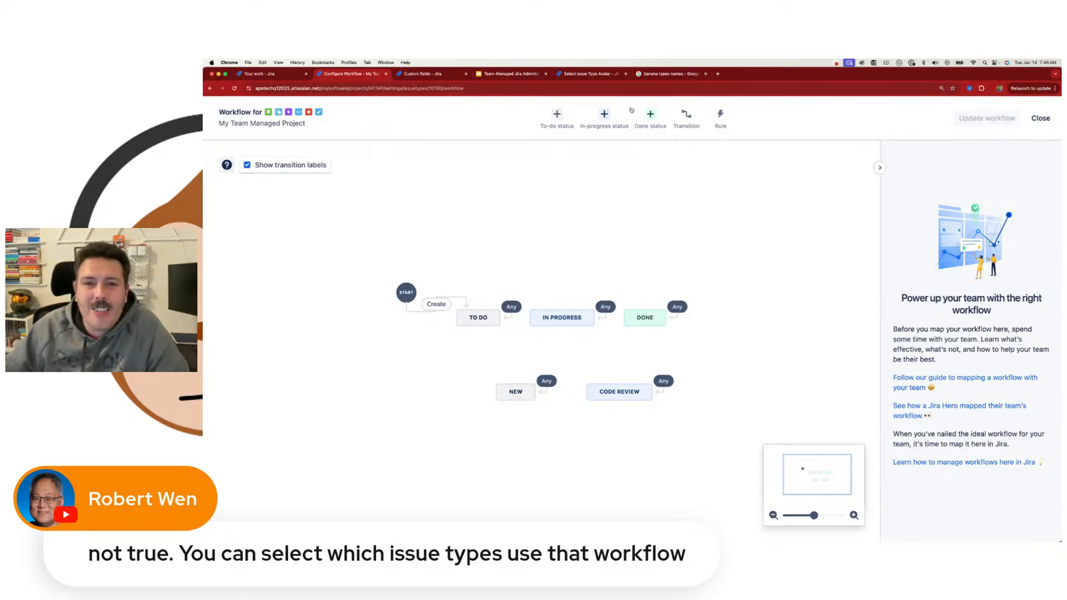
left_click(610, 114)
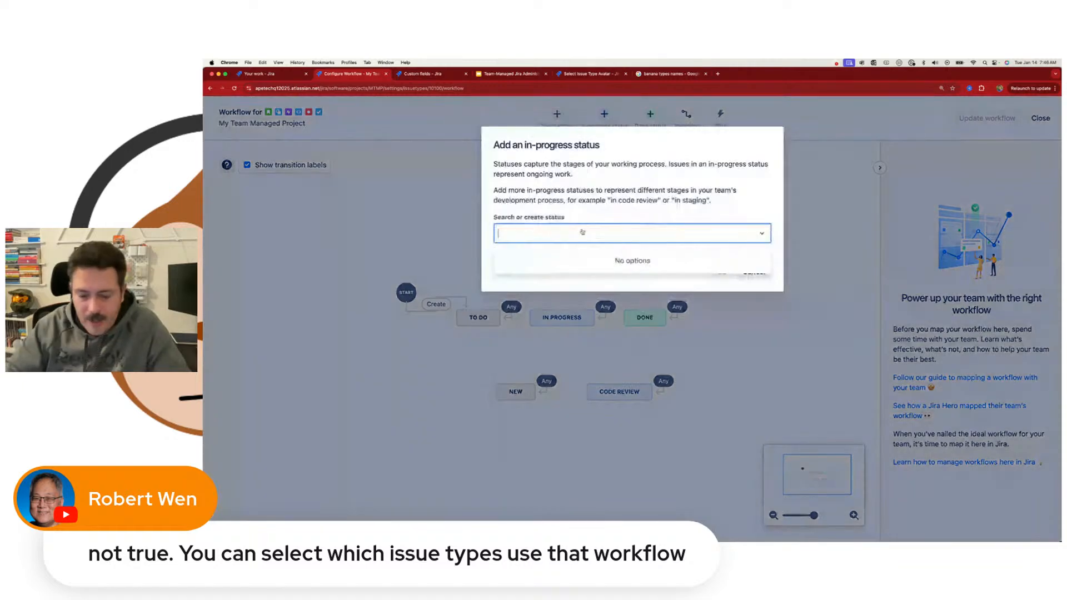
type("In QA")
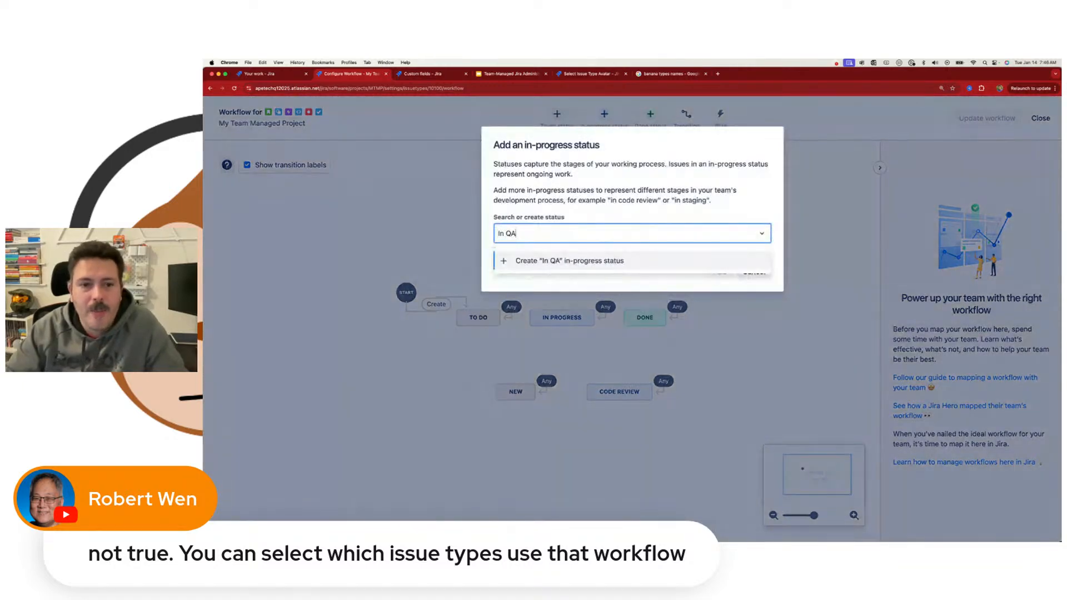
key("Return")
left_click(719, 272)
left_click_drag(704, 346, 721, 327)
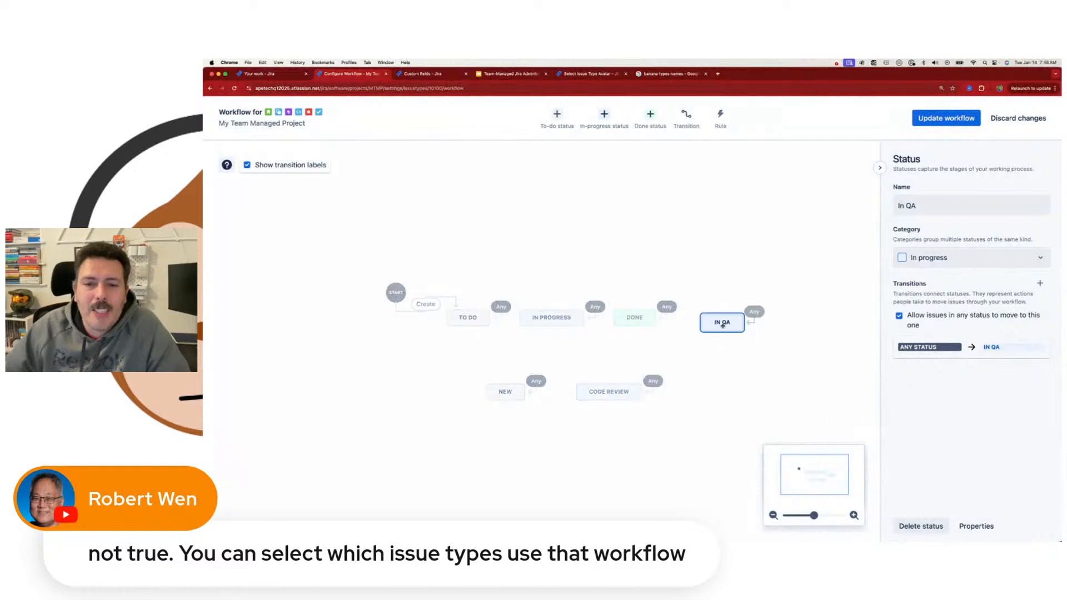
Save the workflow for Task, Bug, Story, Epic and Subtask but not Bananas, leave the board columns unchanged, and close the editor.
left_click(946, 118)
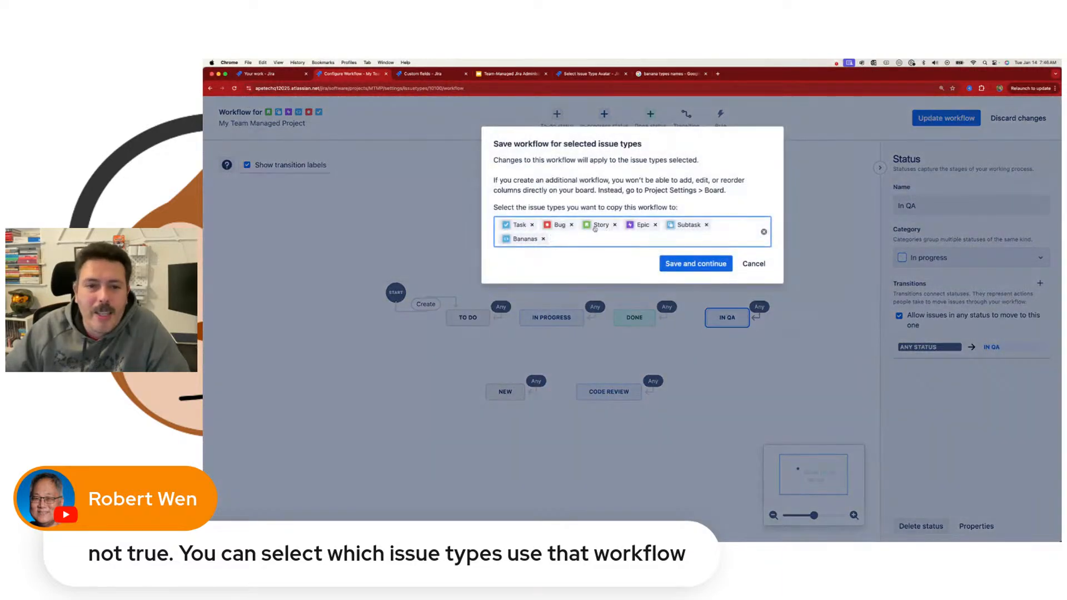
left_click(543, 238)
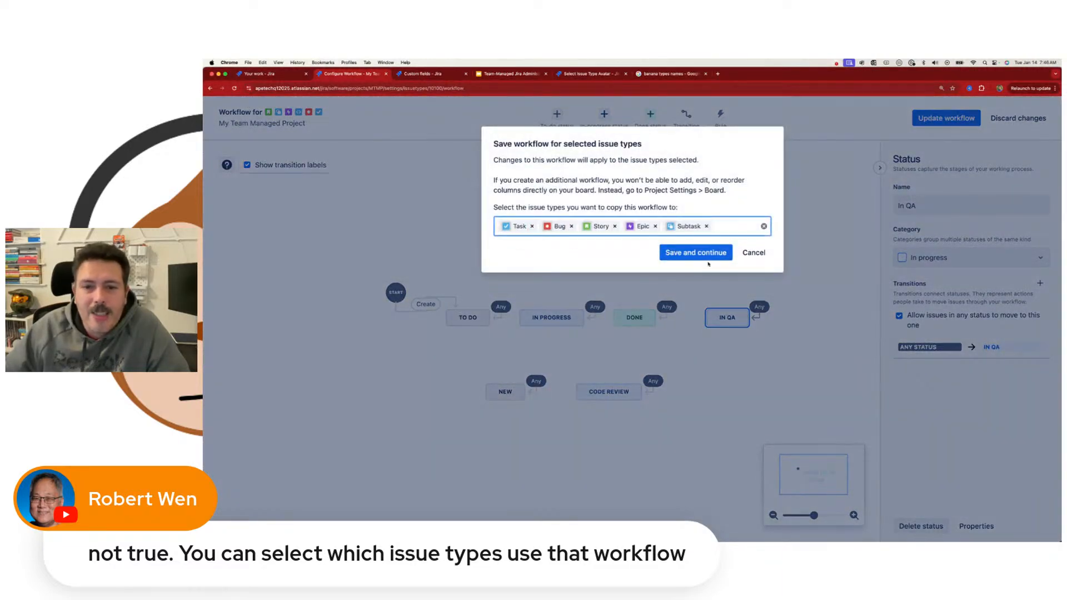
left_click(709, 255)
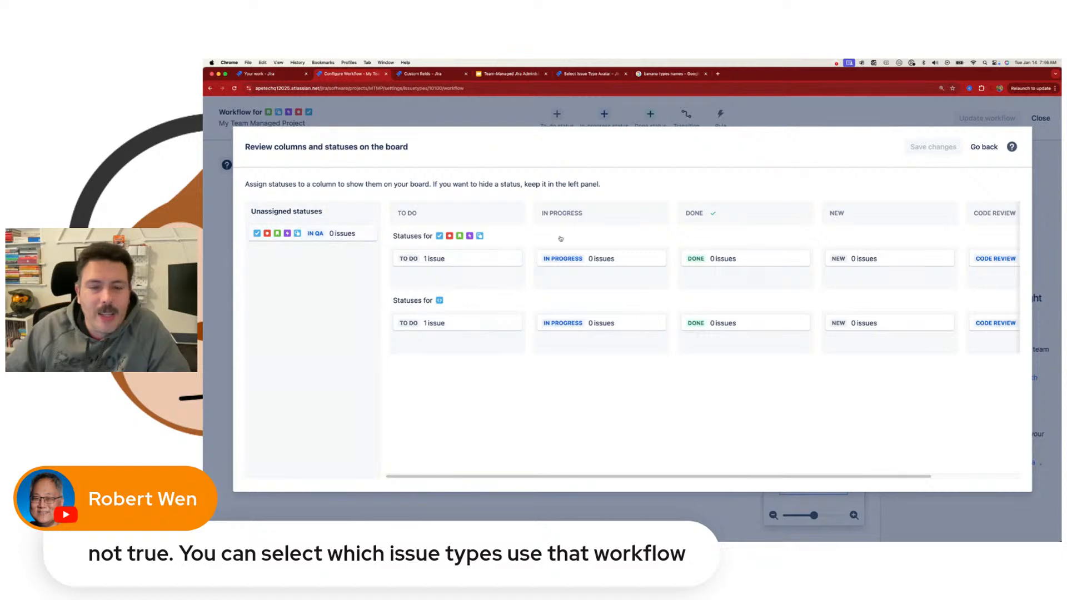
left_click(985, 146)
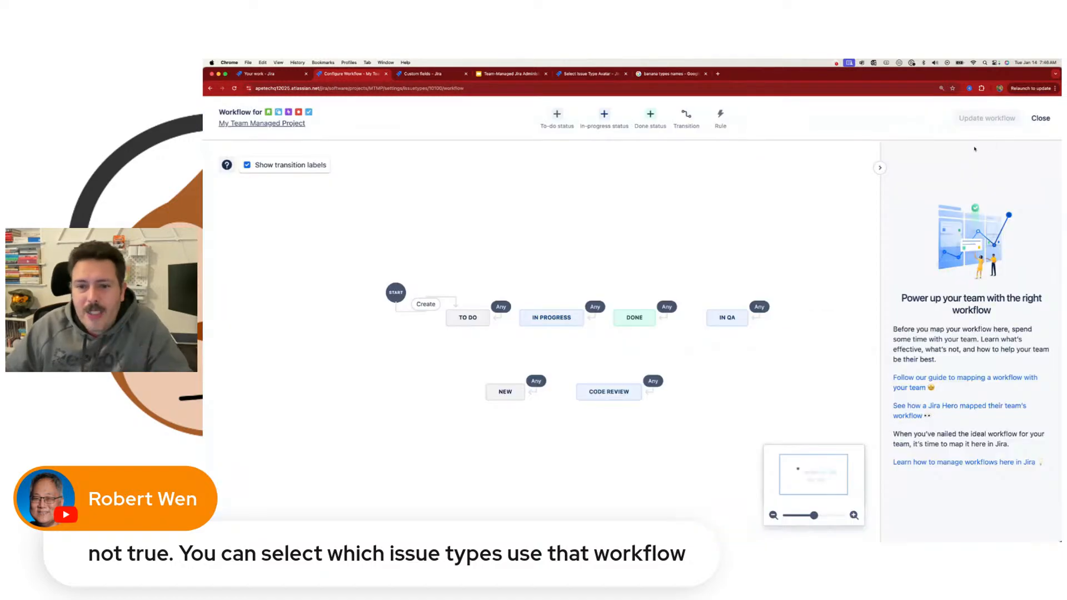
left_click(1040, 118)
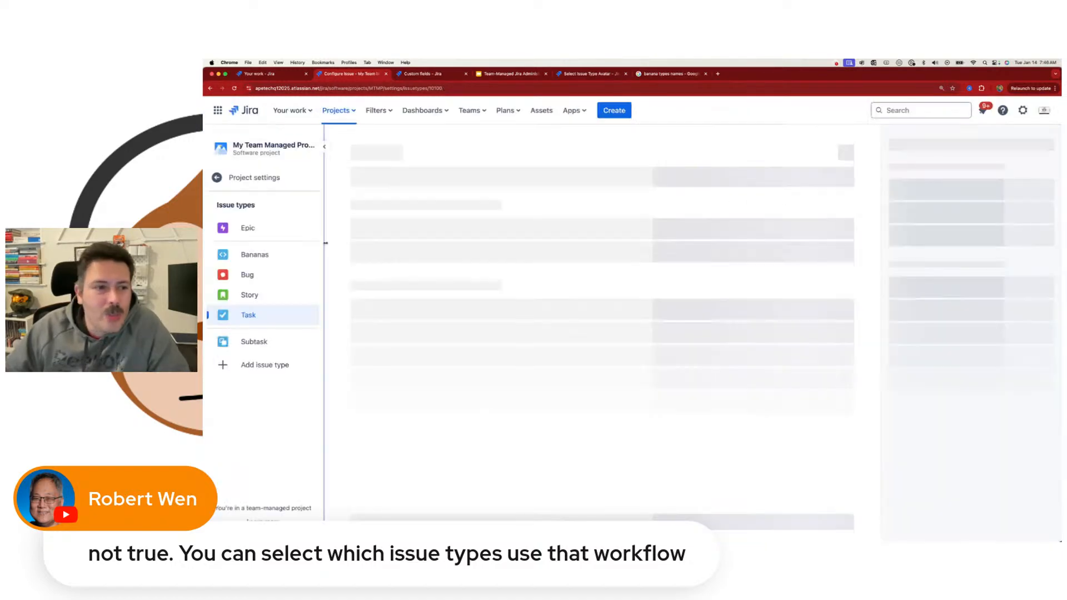
View the workflow of the Bananas issue type and return to its settings.
left_click(265, 256)
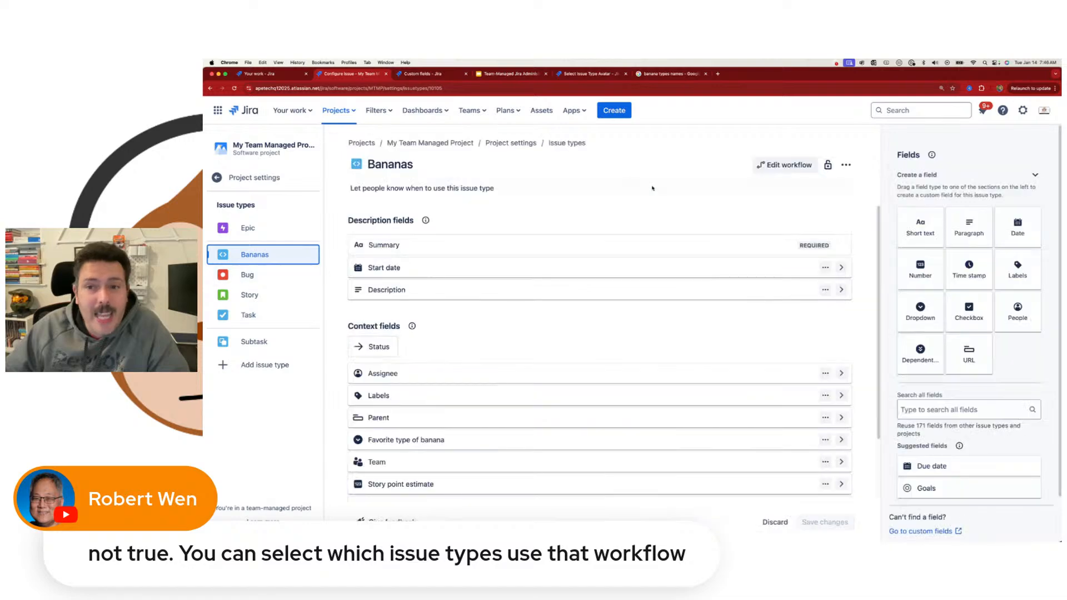
left_click(809, 166)
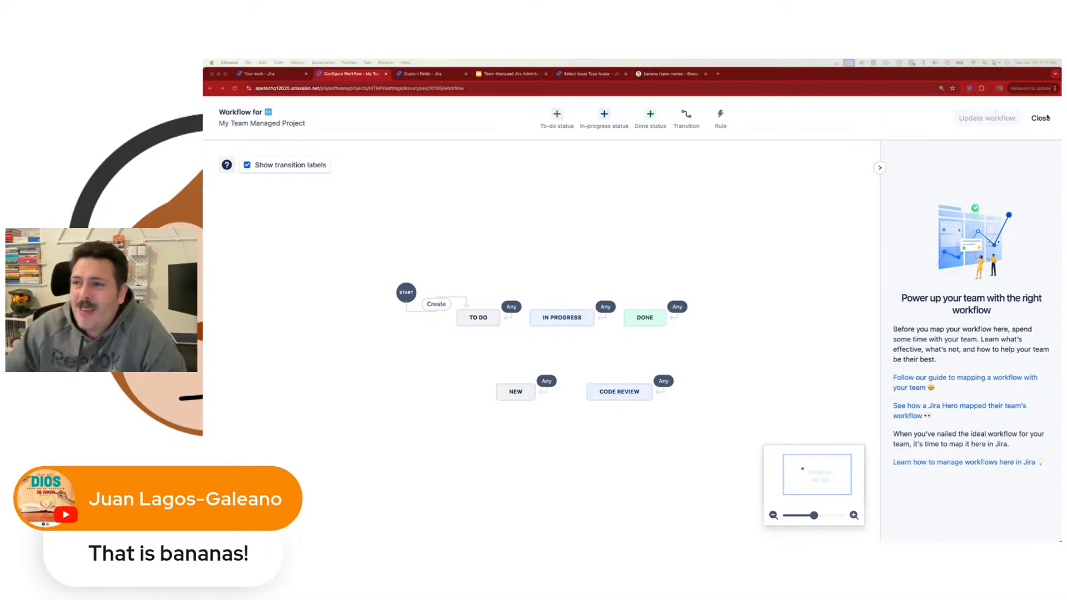
left_click(1041, 118)
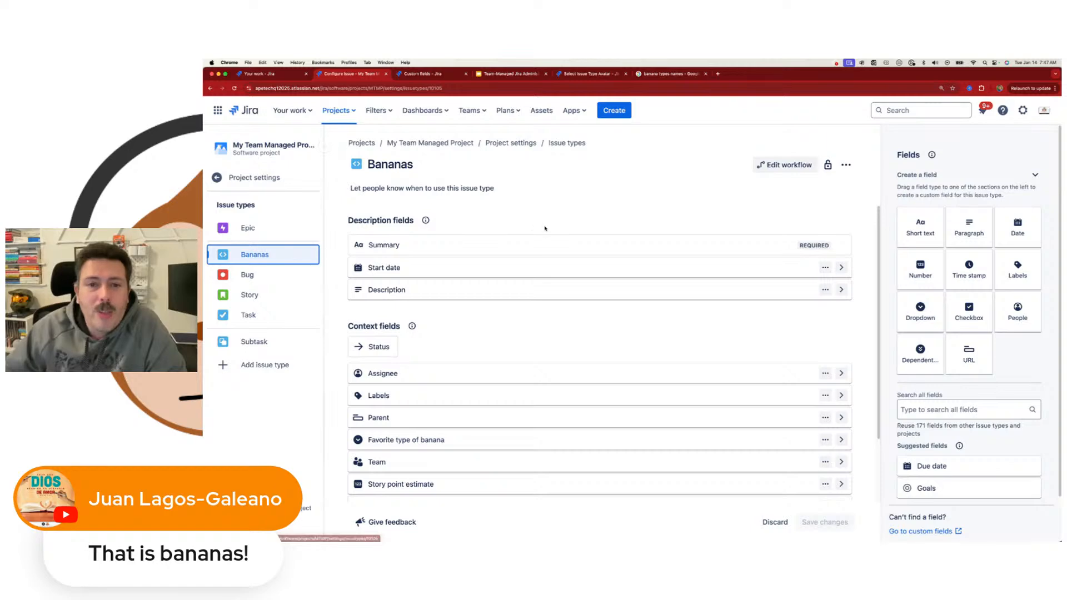
Open the Bug issue type's workflow and shift the In QA status slightly closer to Done.
left_click(262, 276)
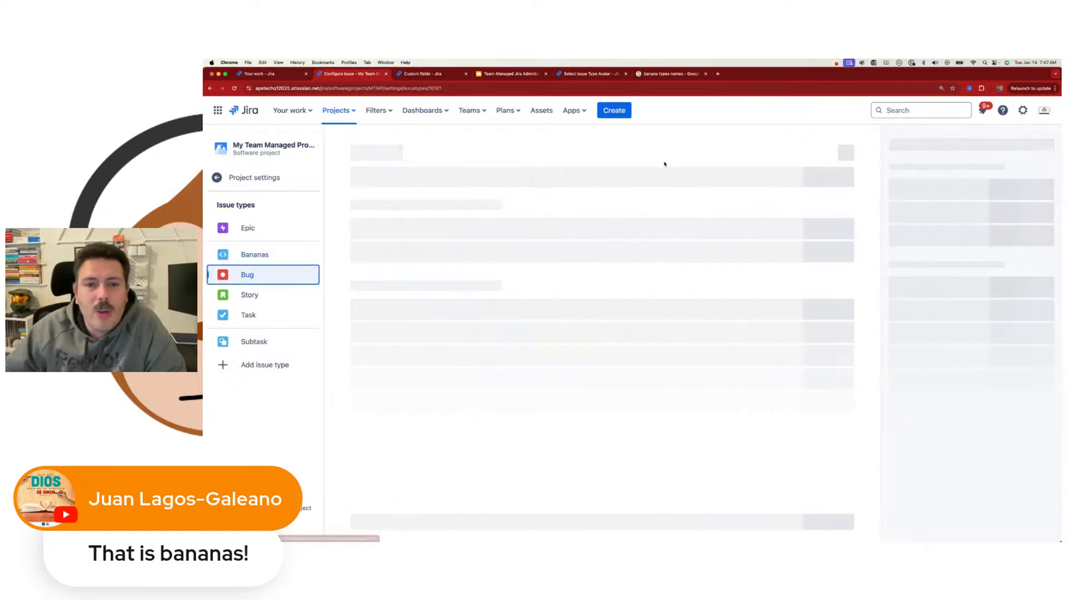
left_click(778, 164)
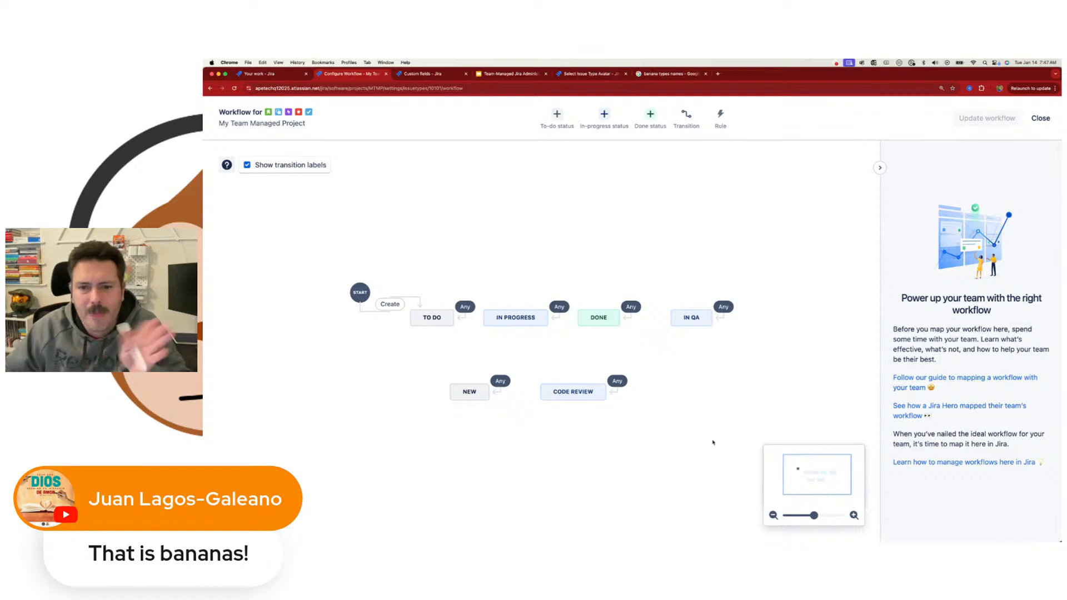
mouse_move(681, 321)
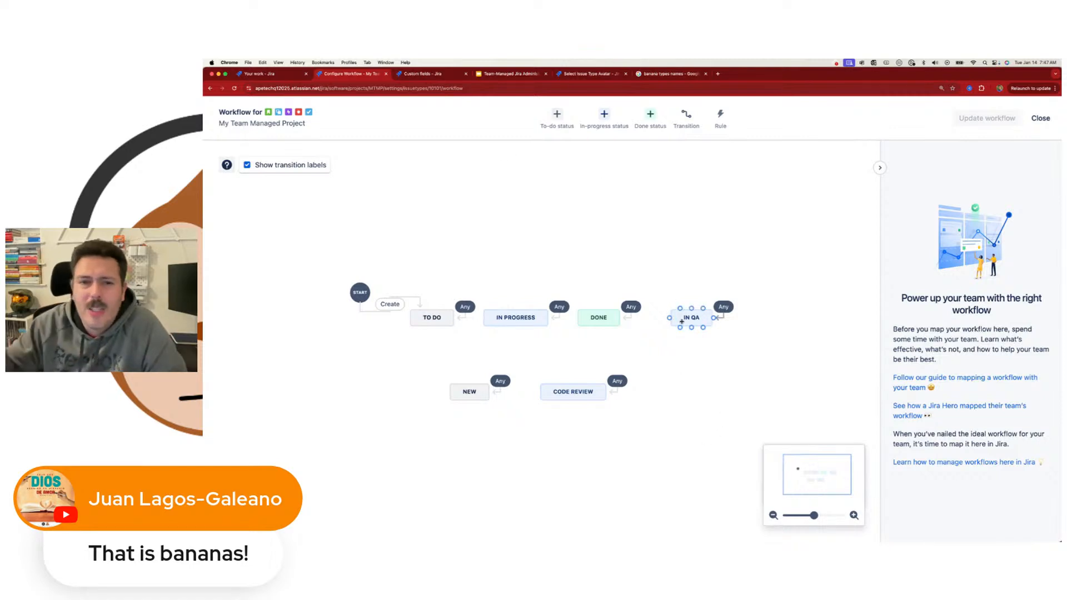
left_click_drag(693, 318, 687, 318)
left_click(749, 248)
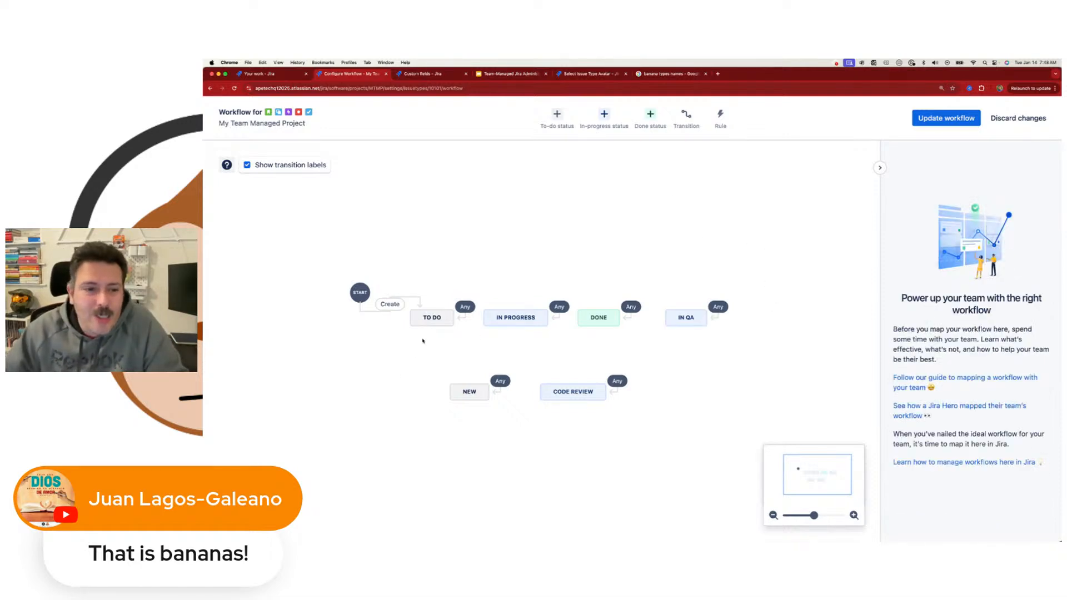
Create a transition named Start Progress from the To Do status to In Progress.
left_click(434, 319)
left_click_drag(432, 327, 516, 328)
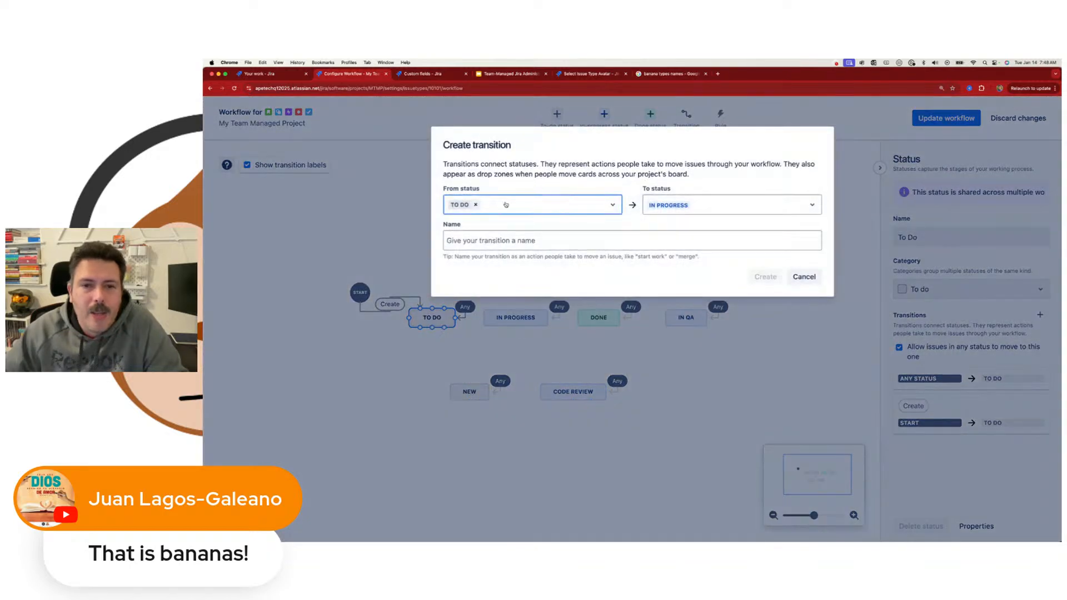
left_click(701, 209)
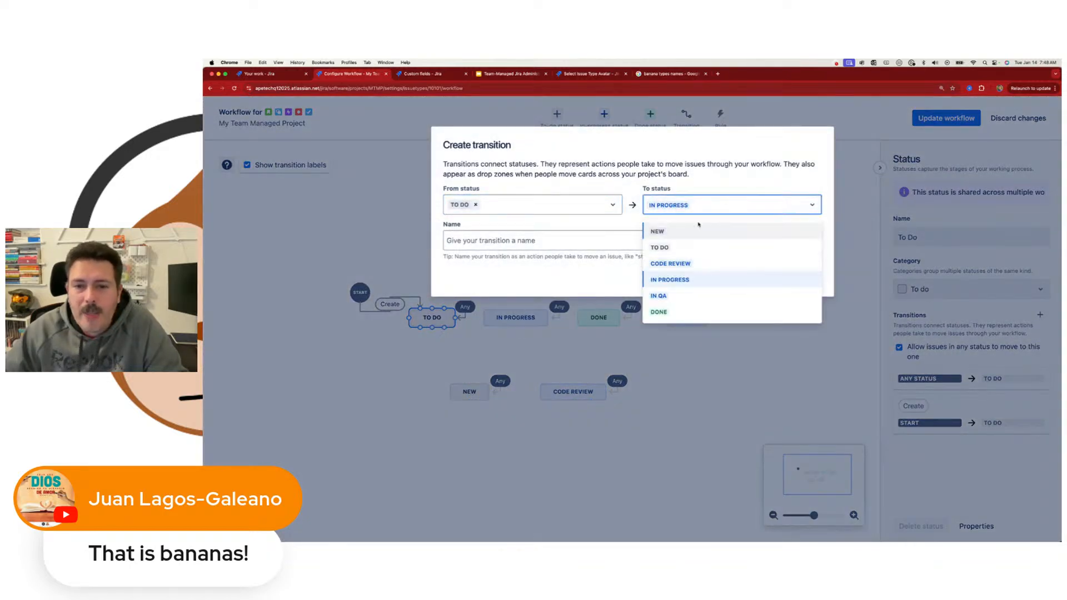
left_click(741, 160)
left_click(565, 245)
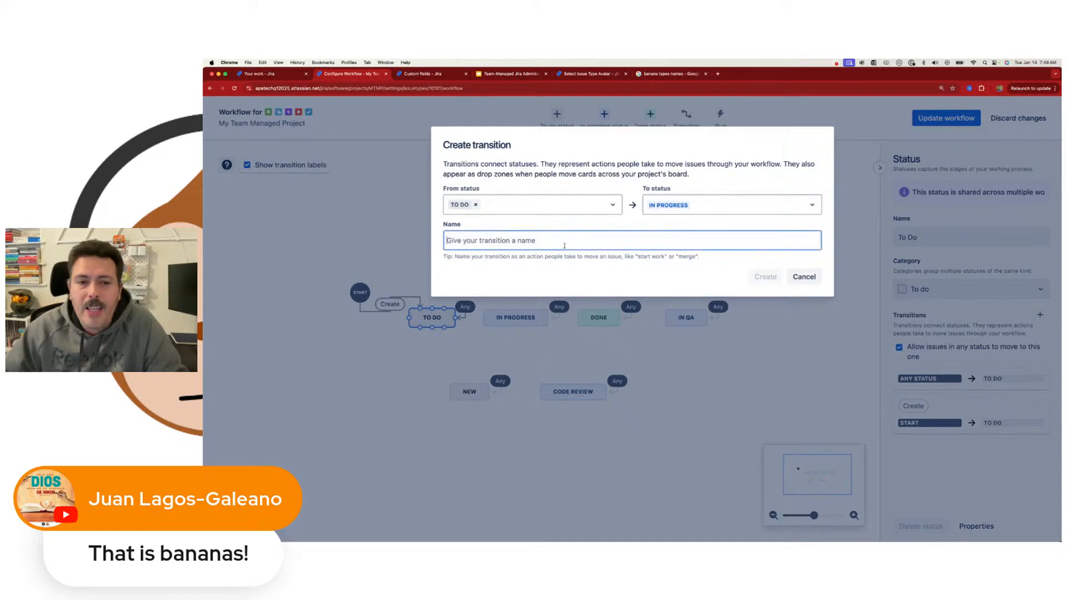
type("Start Progress")
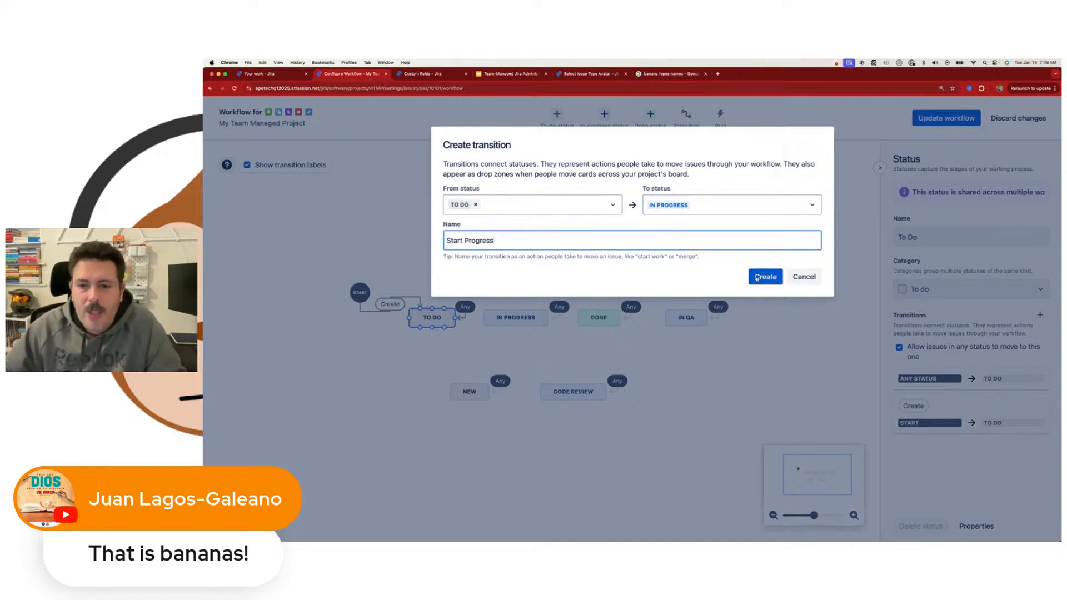
left_click(766, 277)
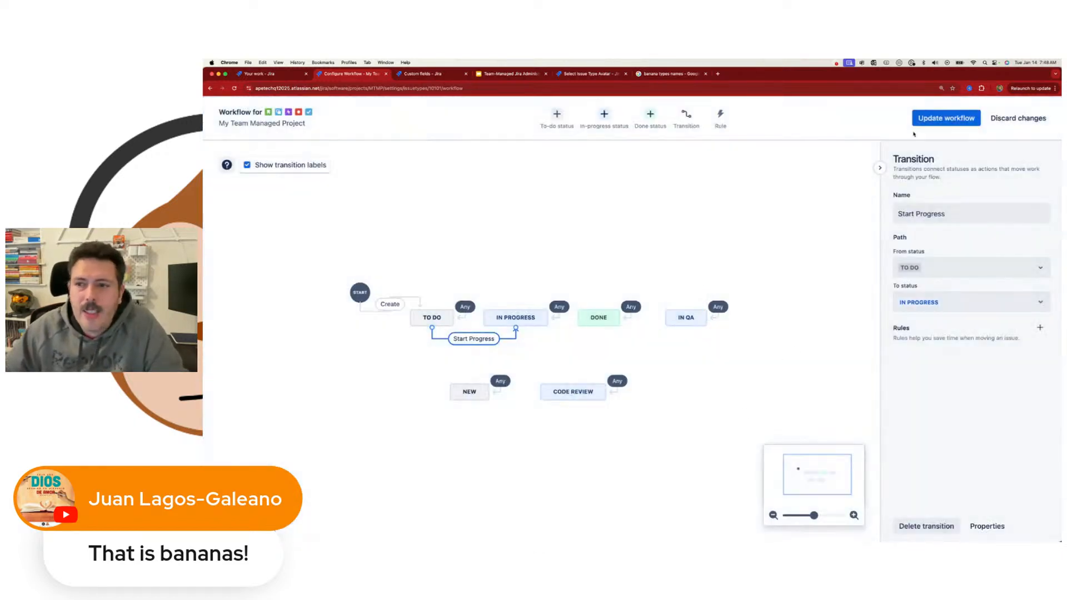
Save the updated workflow for its assigned issue types and close the workflow editor.
left_click(946, 118)
left_click(718, 253)
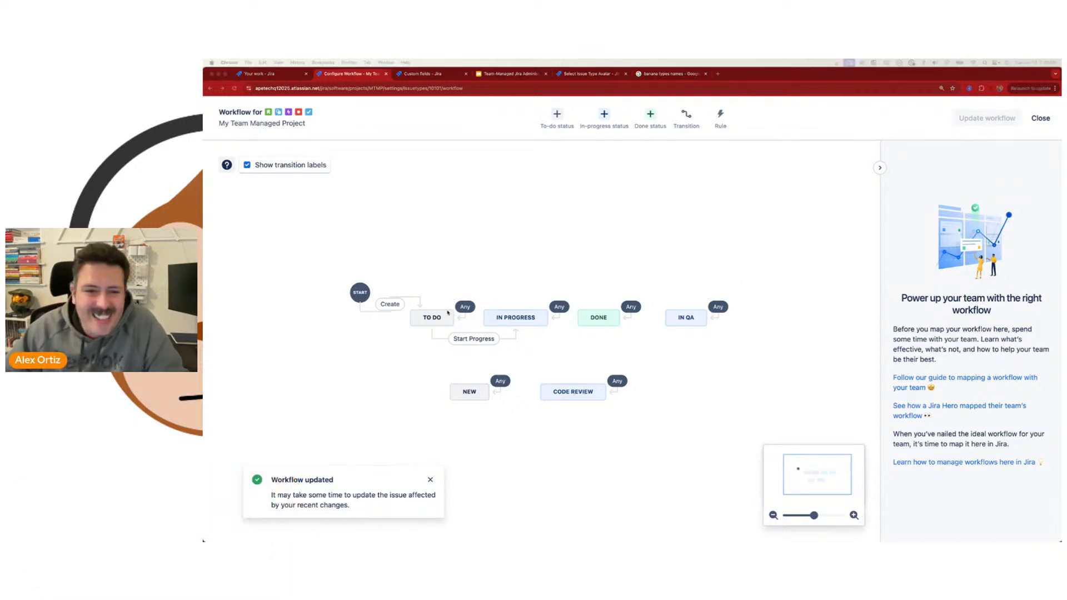
left_click(1040, 118)
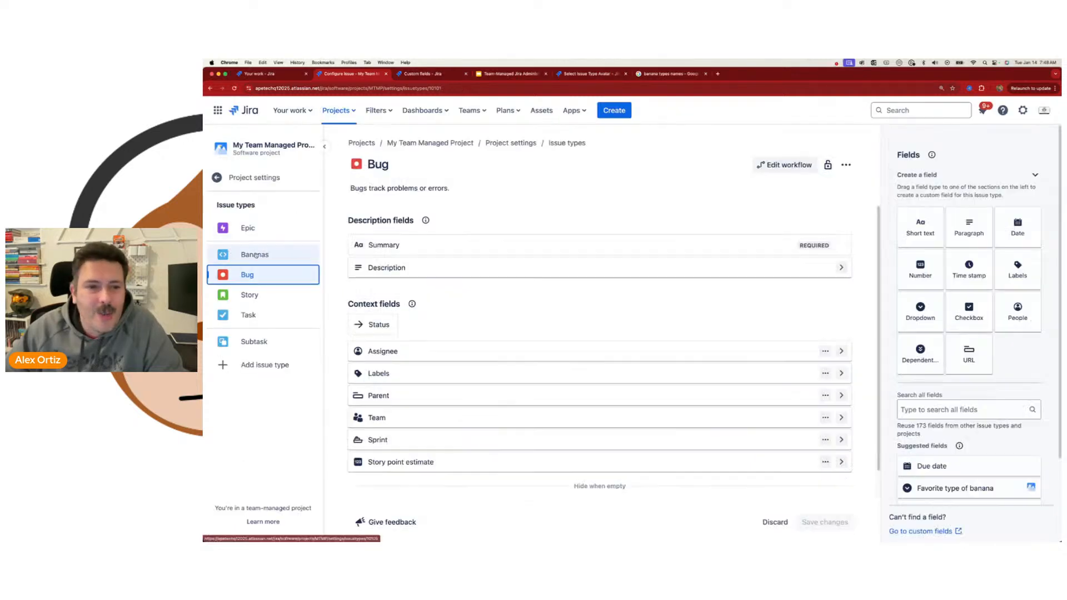
Open the Bananas issue type's workflow to compare its statuses and transitions with the Bug workflow.
left_click(247, 254)
left_click(785, 165)
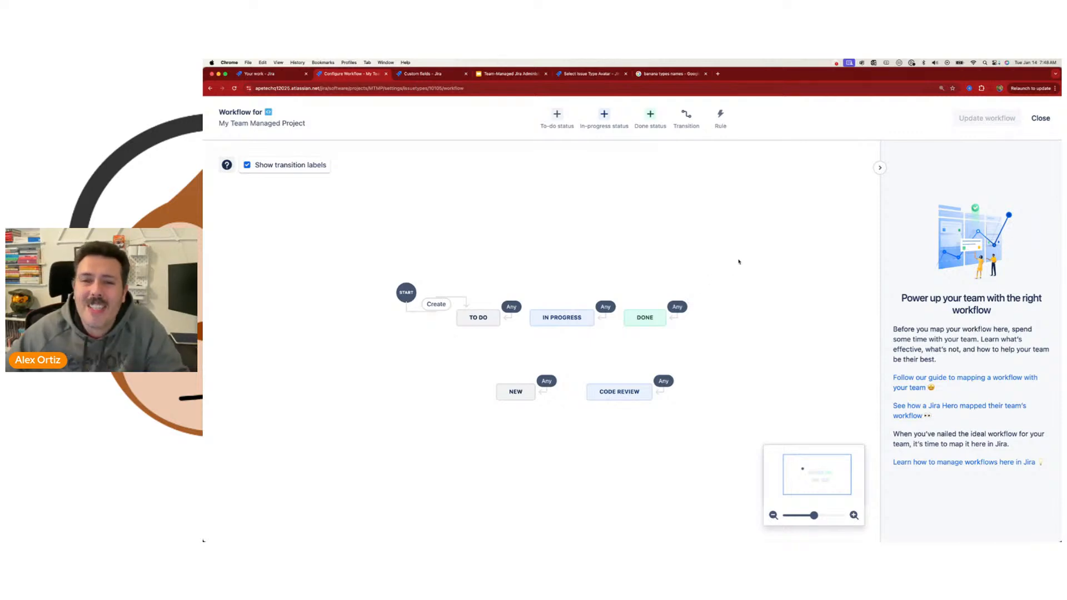
Create a transition named Cancelled from the To Do status to Done.
left_click(687, 115)
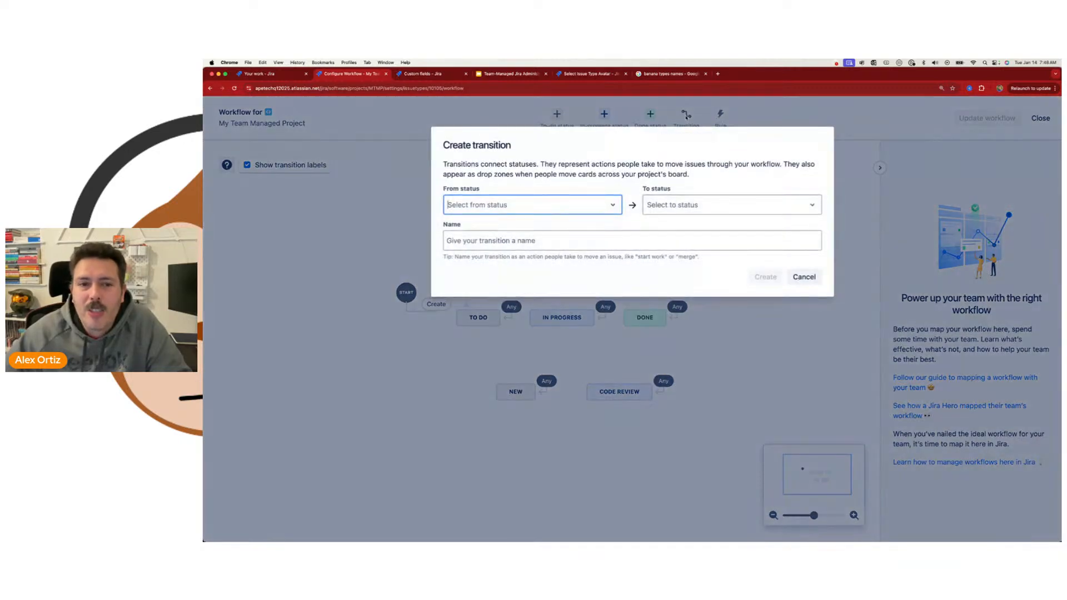
left_click(506, 213)
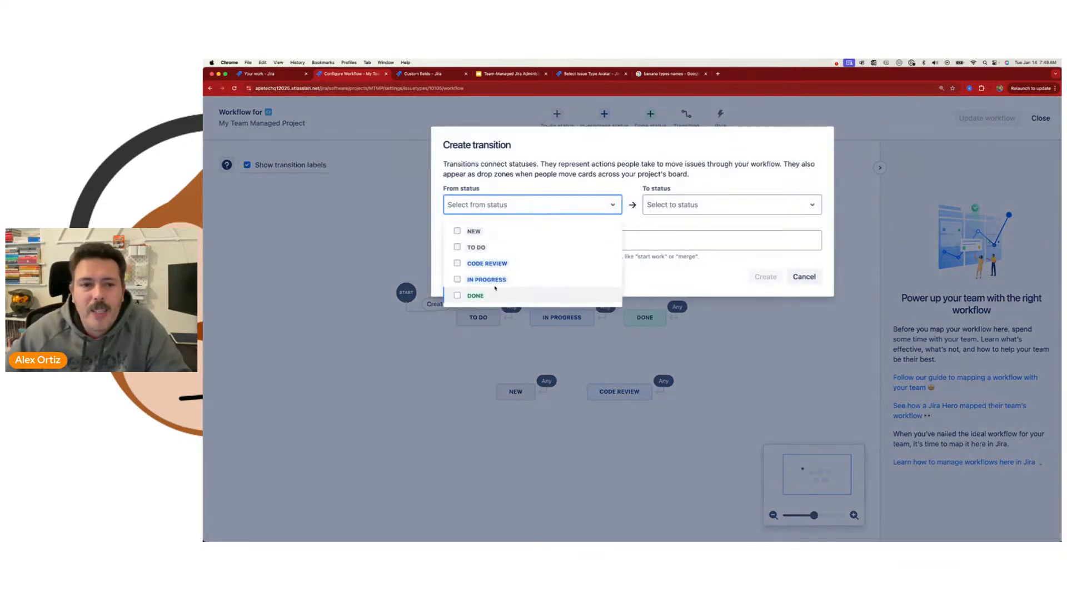
left_click(473, 246)
left_click(708, 208)
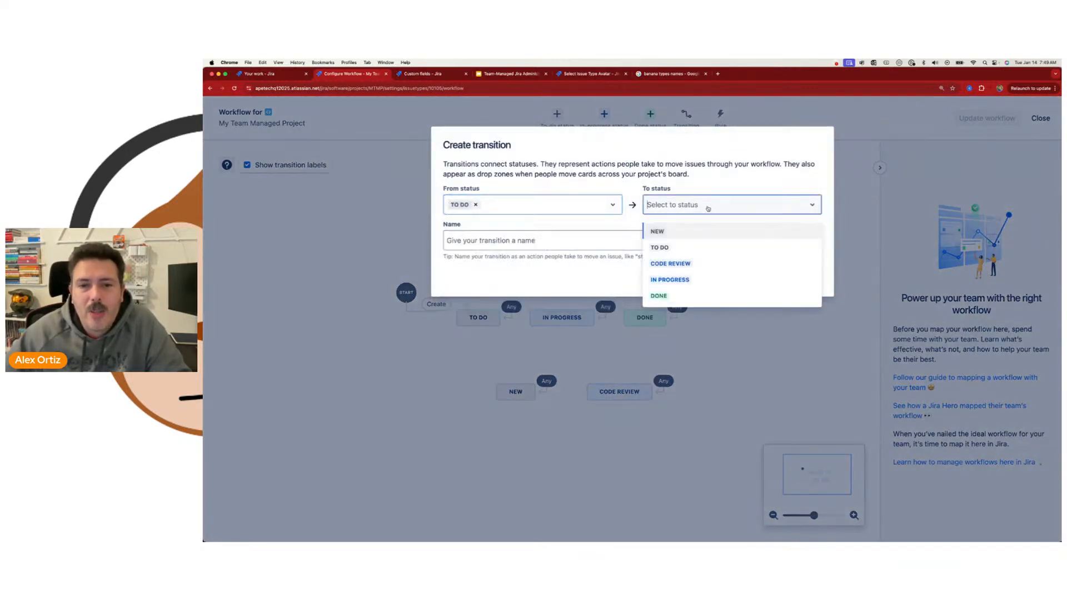
left_click(661, 295)
left_click(689, 245)
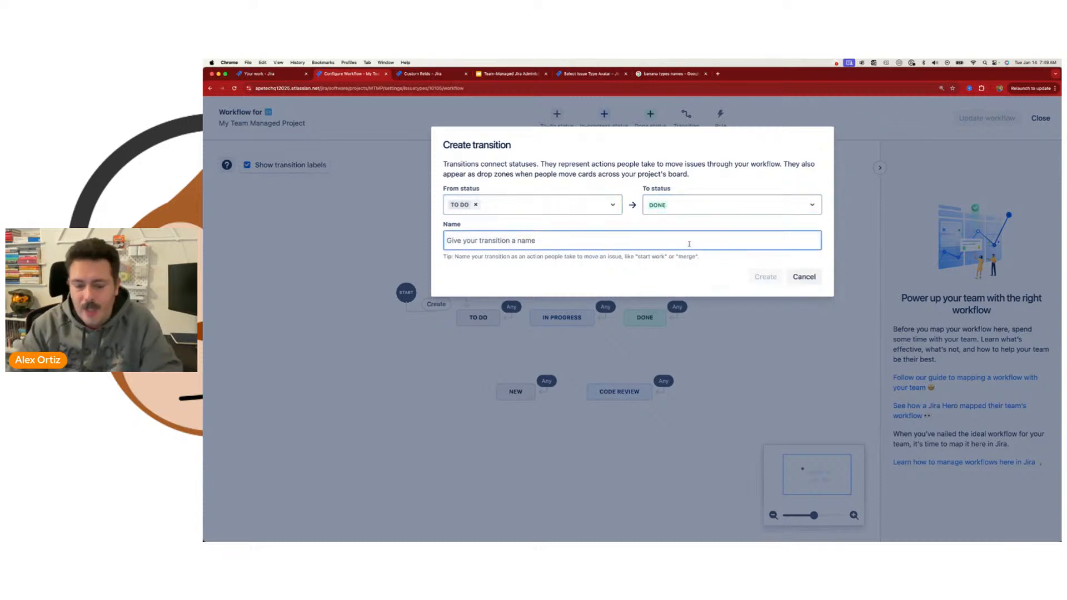
type("Cancelled")
key("Return")
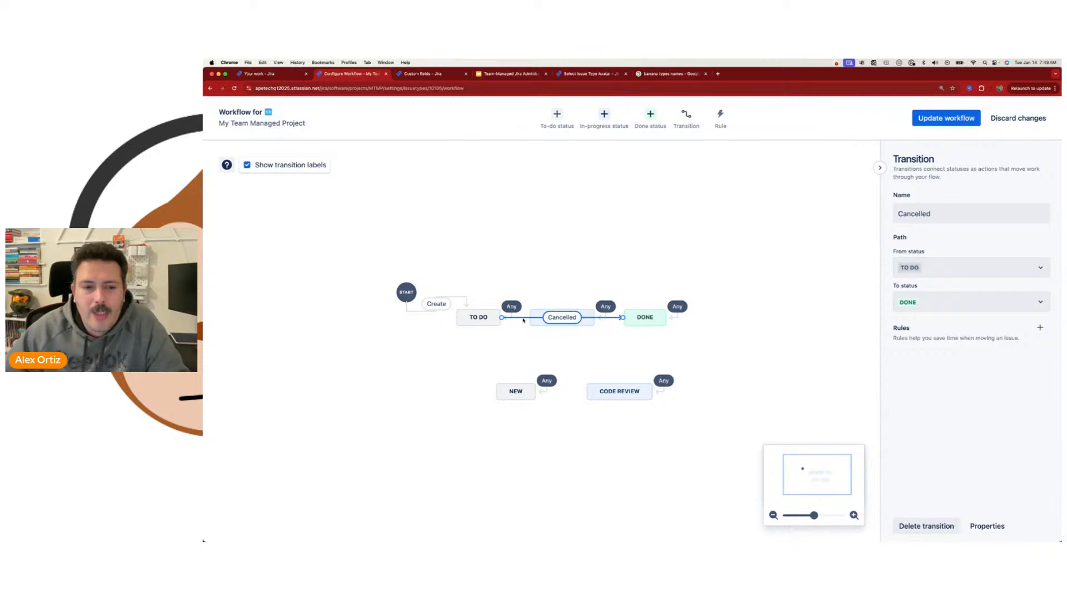
Reroute the Cancelled transition between the undersides of To Do and Done, and move the In Progress status above their row.
left_click_drag(618, 318, 633, 328)
left_click_drag(502, 318, 491, 328)
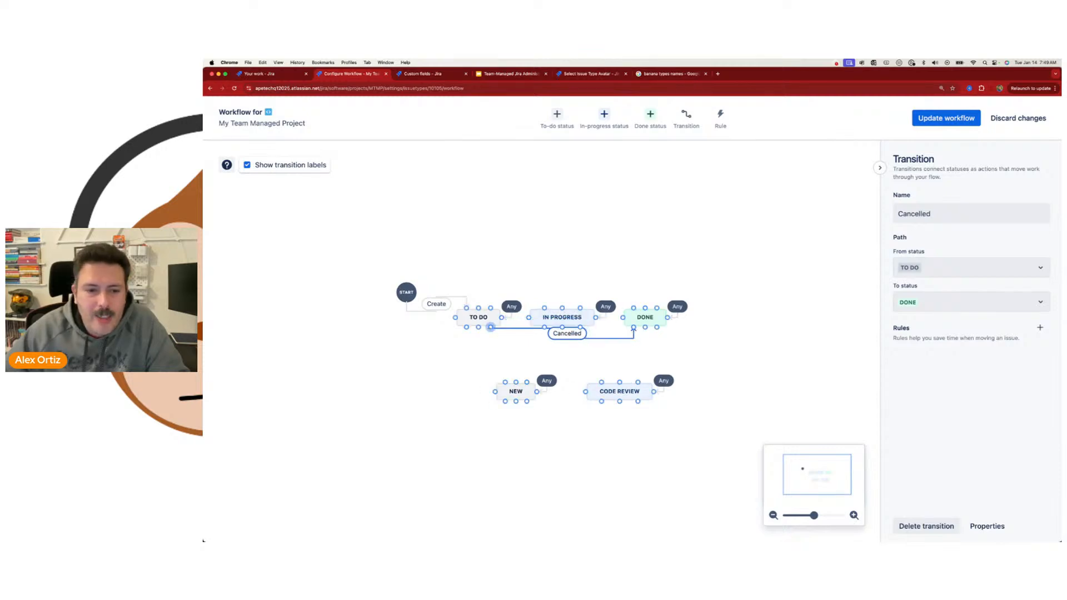
left_click_drag(562, 317, 564, 291)
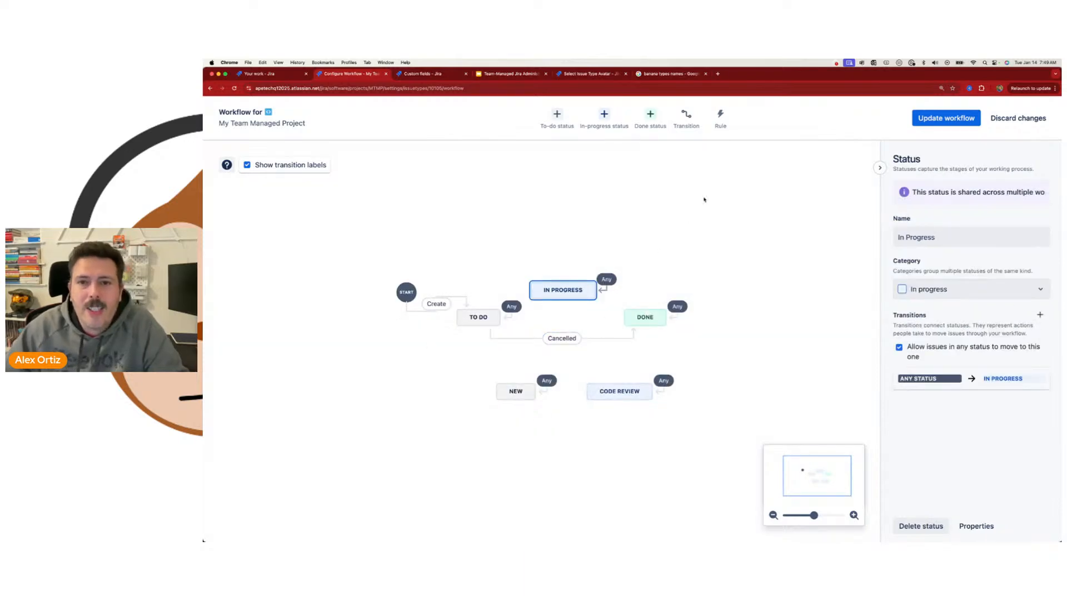
Review the rule types available for workflow transitions, from restrictions to field updates, without adding one.
left_click(720, 117)
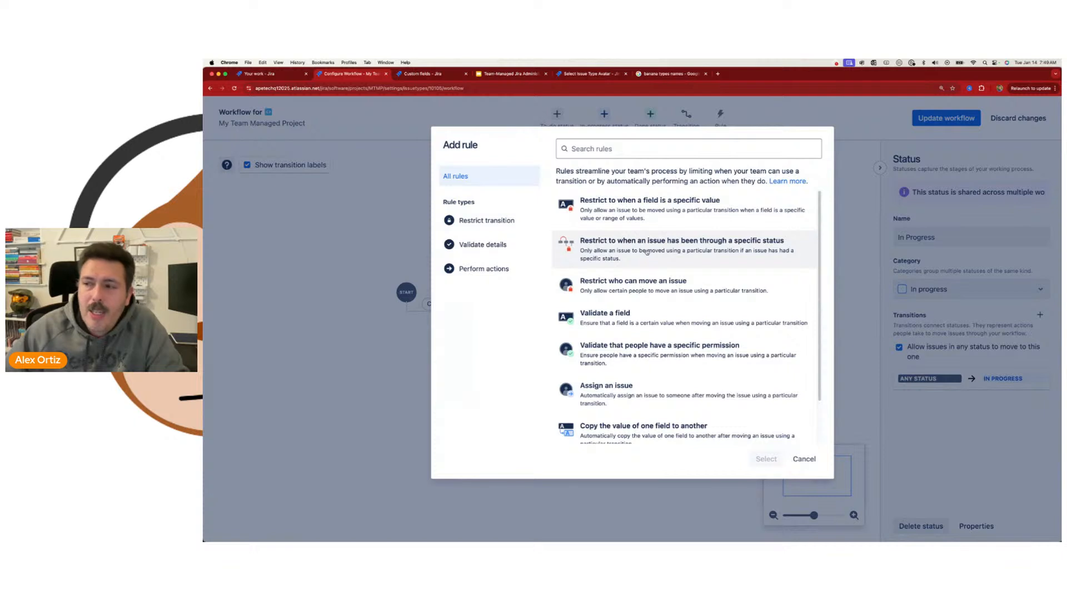
scroll(675, 265, "down", 2)
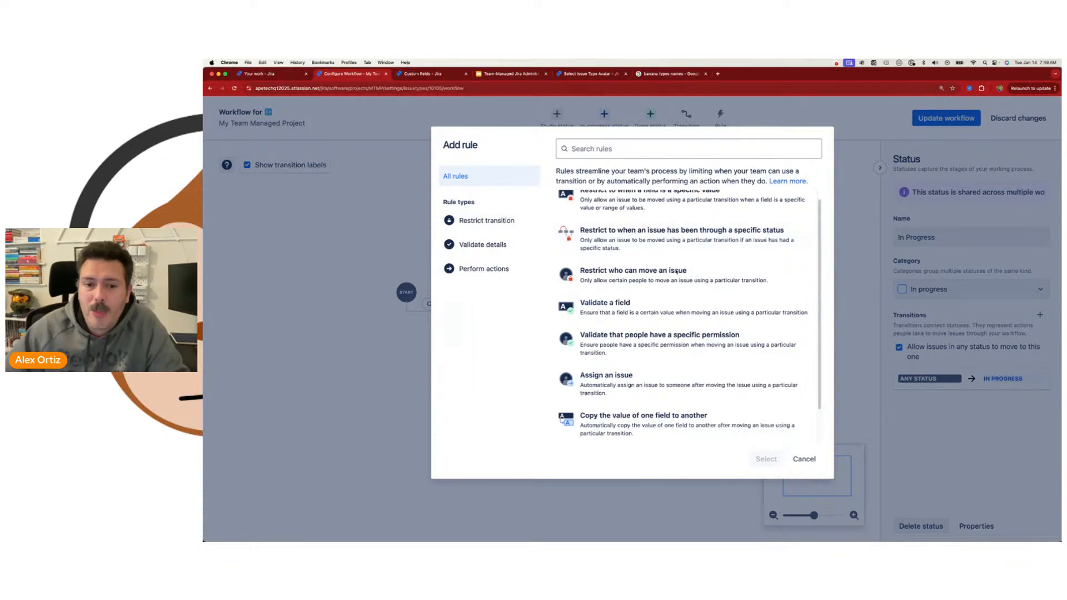
scroll(678, 256, "up", 2)
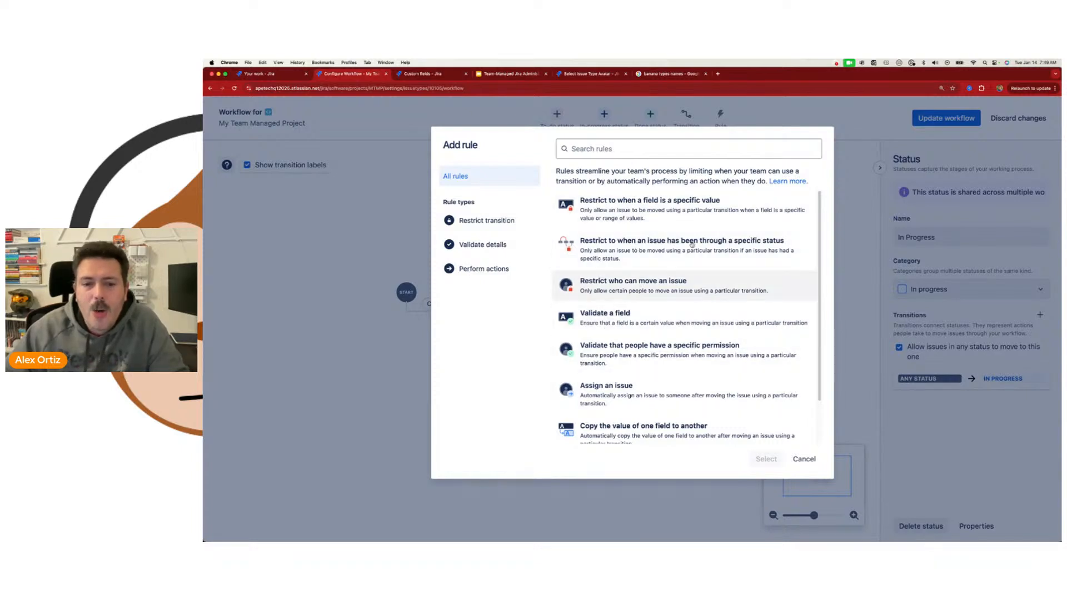
scroll(664, 341, "down", 2)
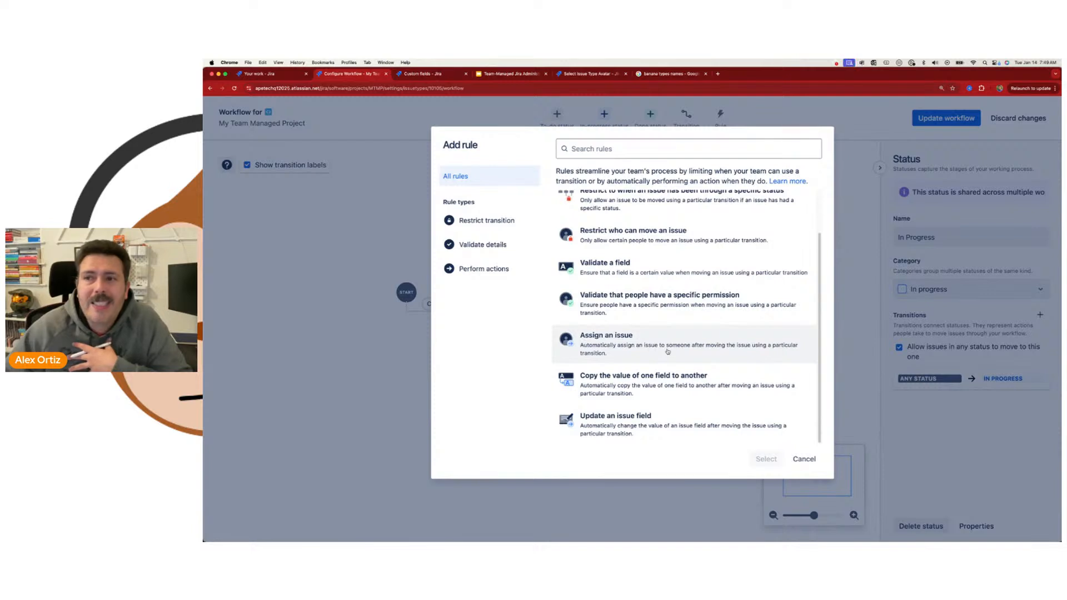
scroll(668, 351, "up", 2)
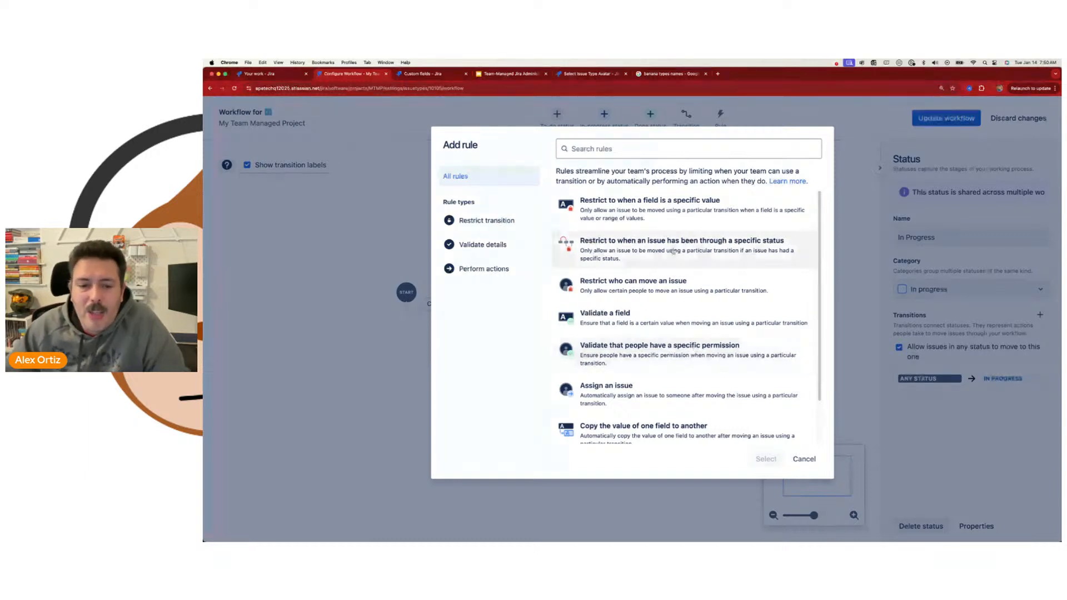
scroll(674, 262, "down", 2)
scroll(673, 289, "down", 1)
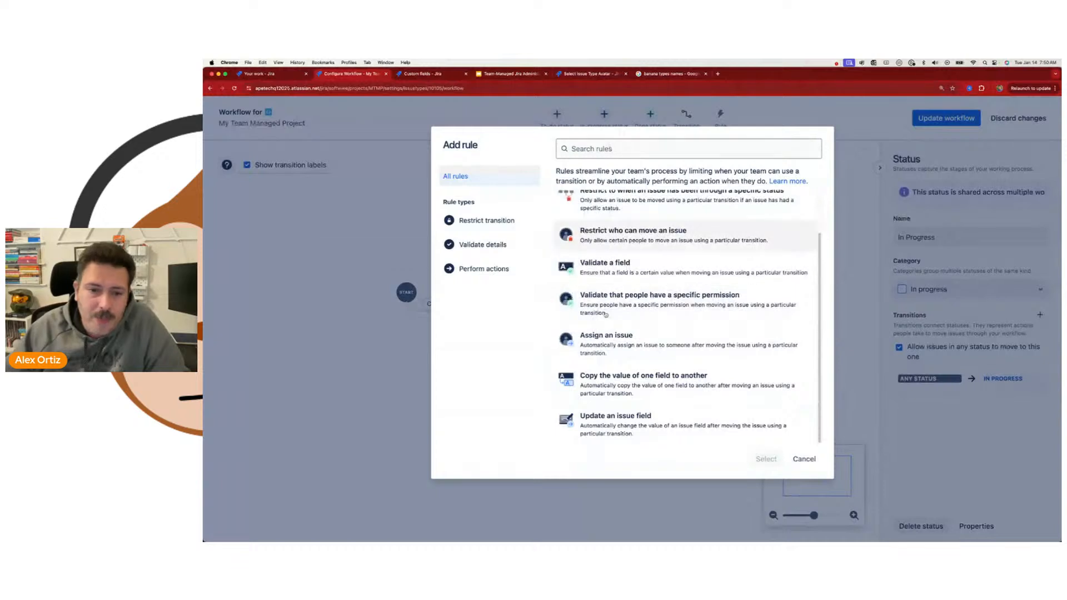
scroll(646, 377, "up", 3)
left_click(804, 460)
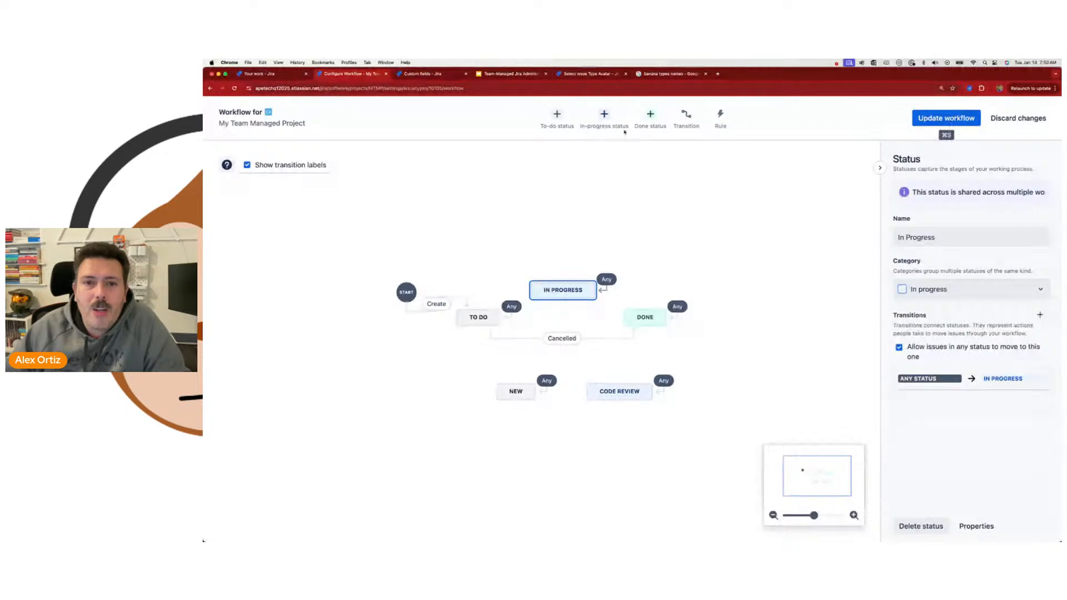
Add a new in-progress status named Ready to Deploy to the workflow.
left_click(604, 114)
left_click(568, 237)
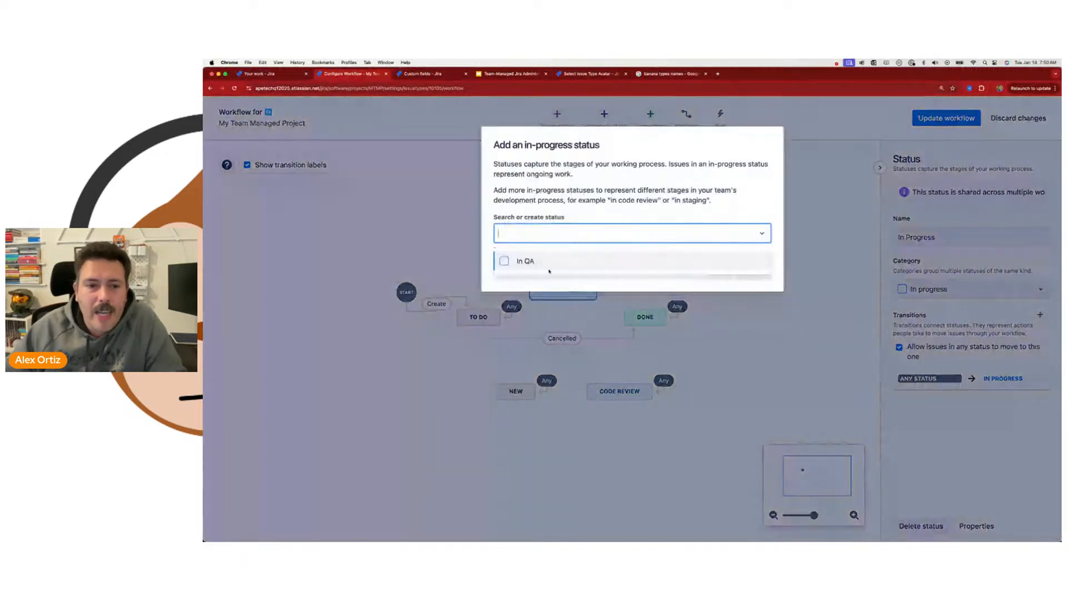
left_click(547, 236)
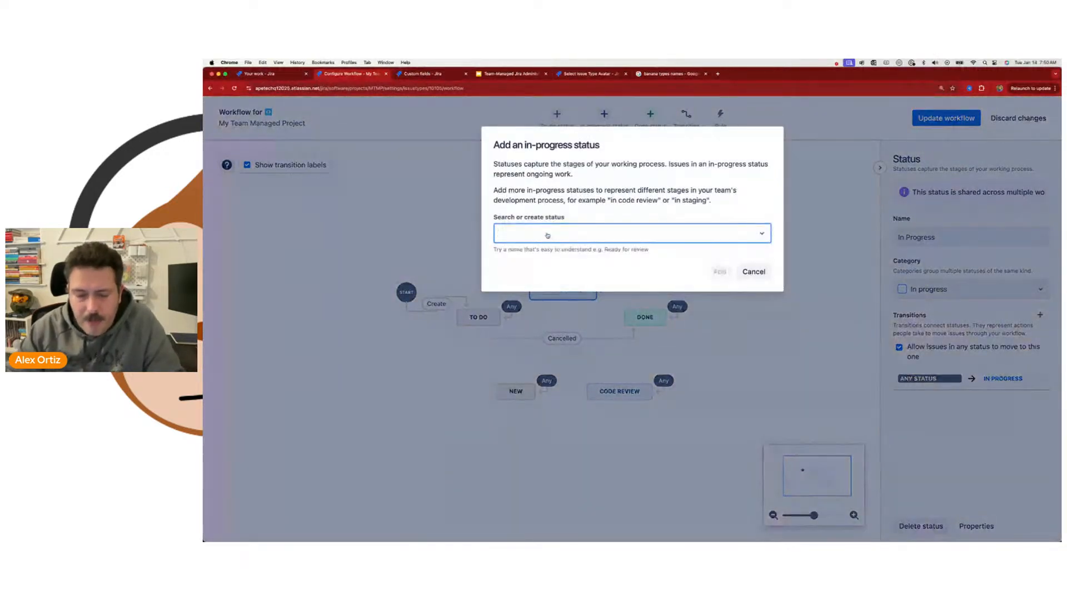
type("Ready")
type("Deply")
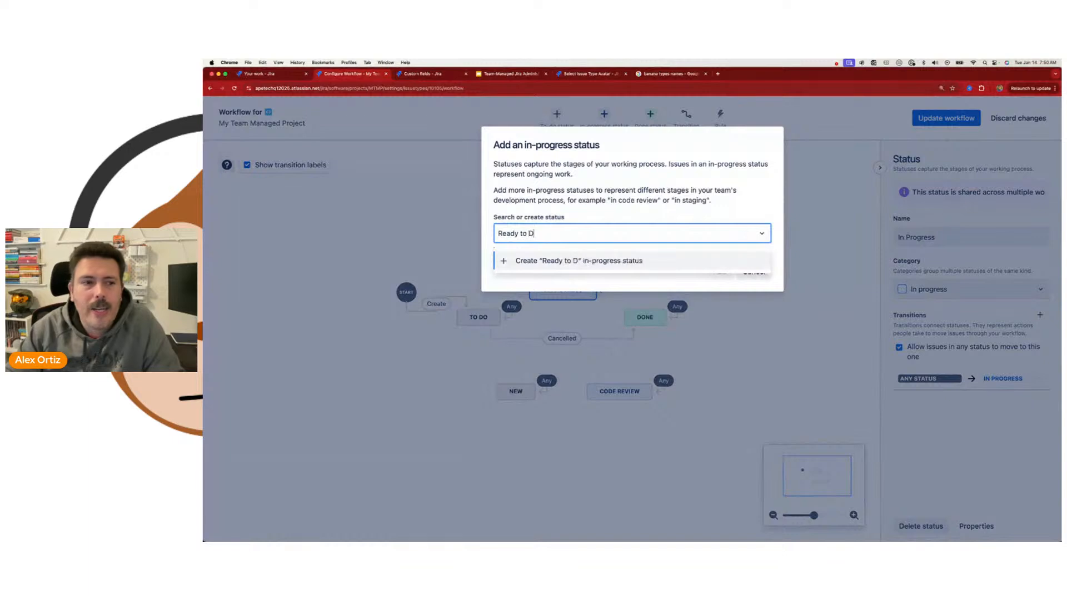
key("BackSpace")
type("oy")
key("Return")
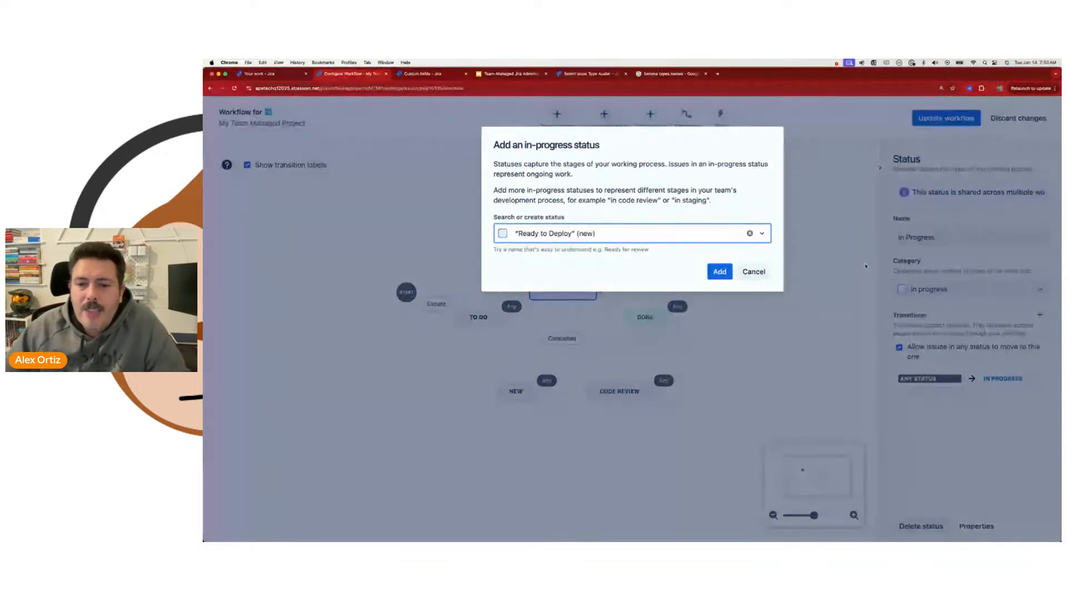
left_click(720, 271)
Save the workflow for the Bananas issue type and place the New column before To Do on the board.
left_click(947, 118)
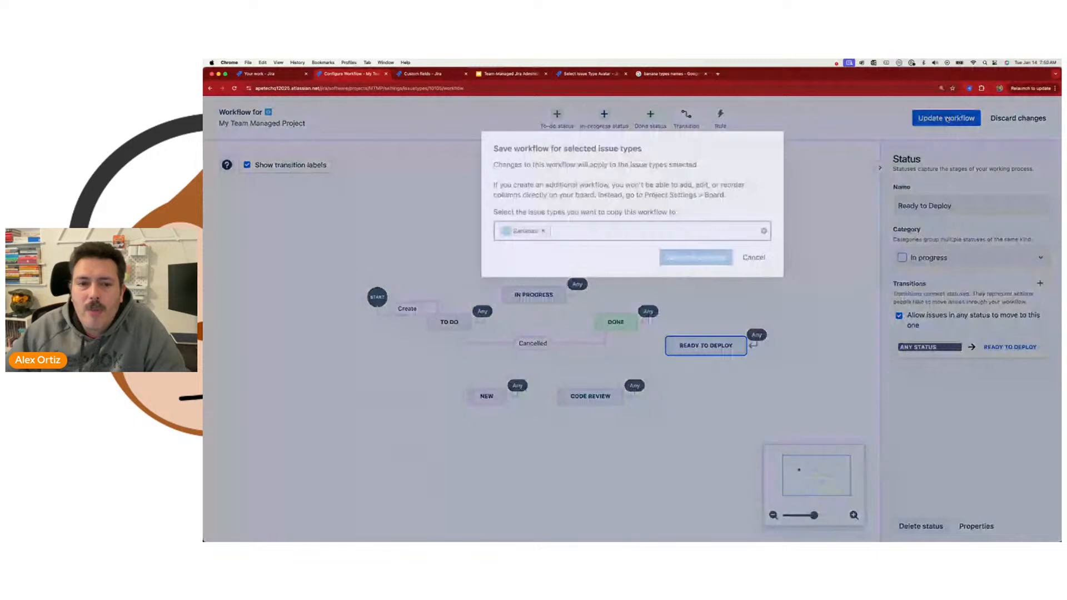
left_click(665, 253)
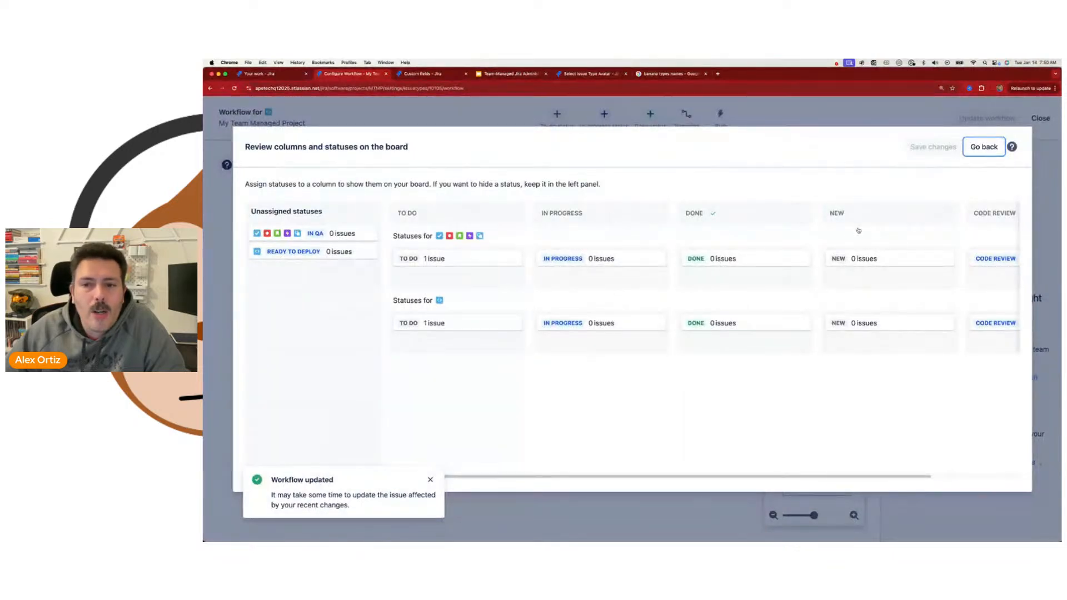
left_click_drag(870, 215, 451, 217)
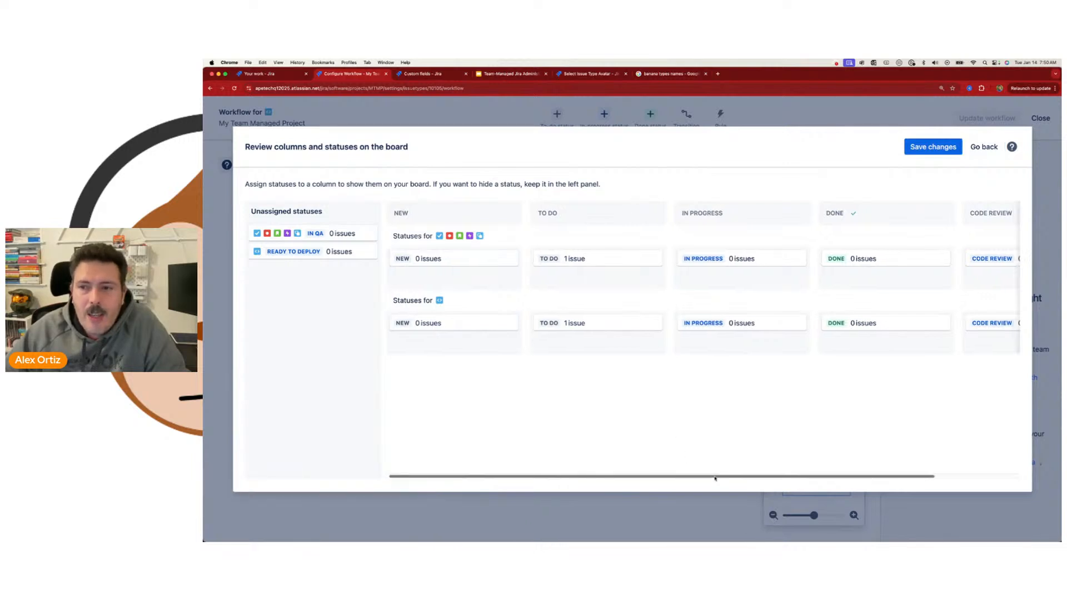
Try assigning the shared In Progress status to the Done column, and return it to the In Progress column.
scroll(945, 222, "right", 5)
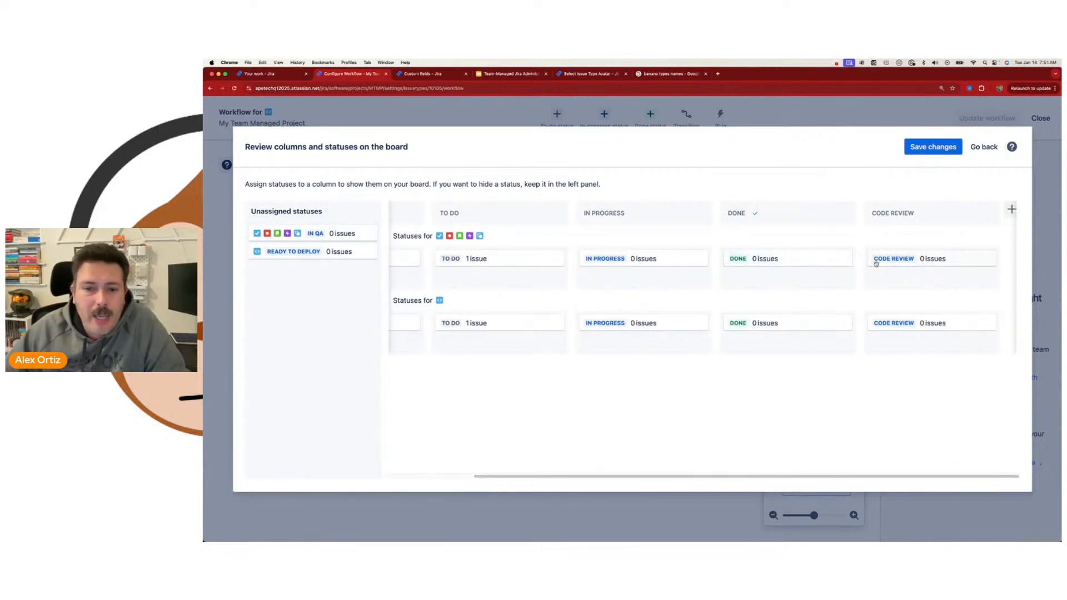
left_click_drag(611, 324, 765, 324)
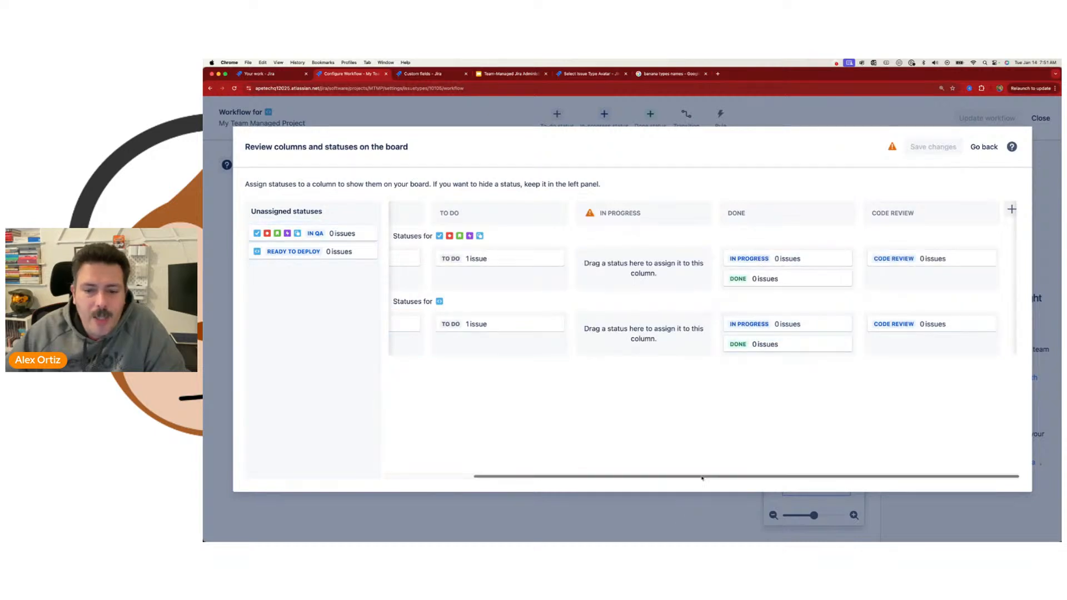
left_click_drag(700, 476, 550, 476)
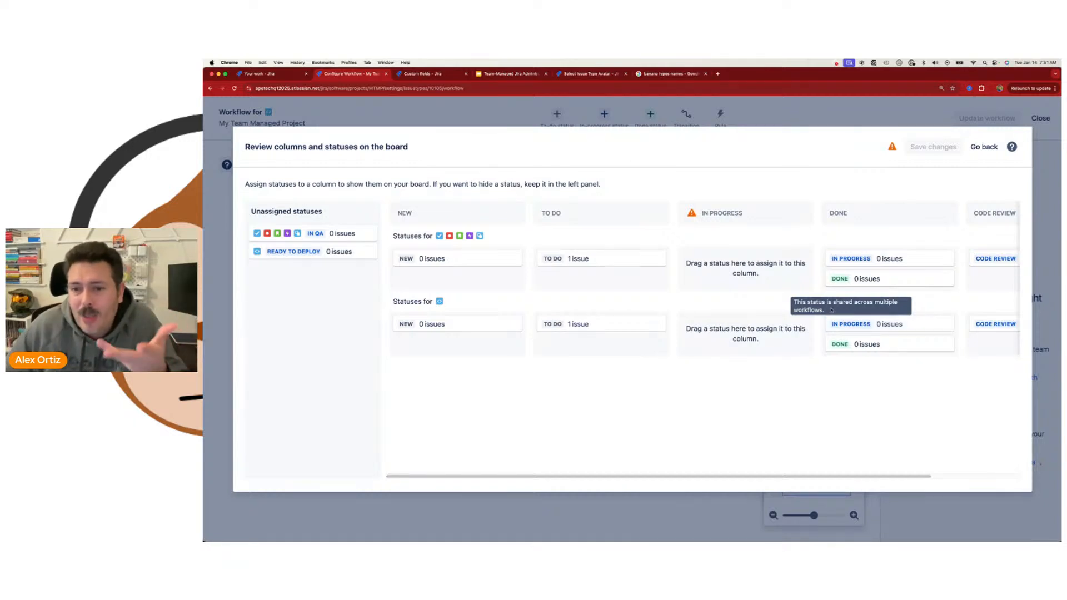
left_click_drag(874, 324, 632, 245)
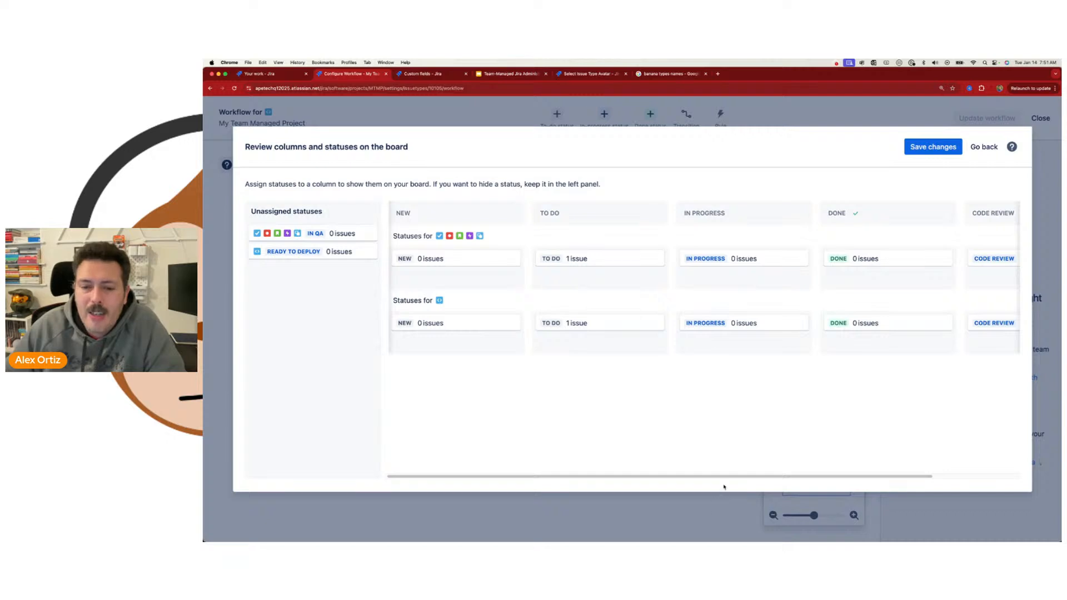
Save the reordered board columns.
left_click(938, 146)
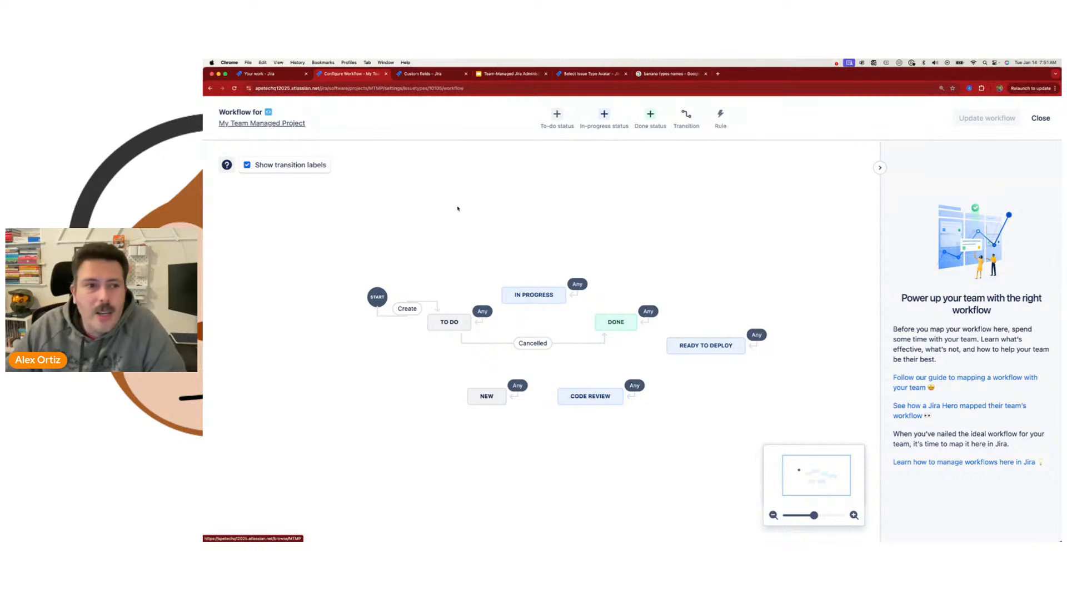
Check the Notifications topic on the Google Slides agenda and return to the Jira workflow.
left_click(508, 74)
left_click_drag(468, 341, 537, 340)
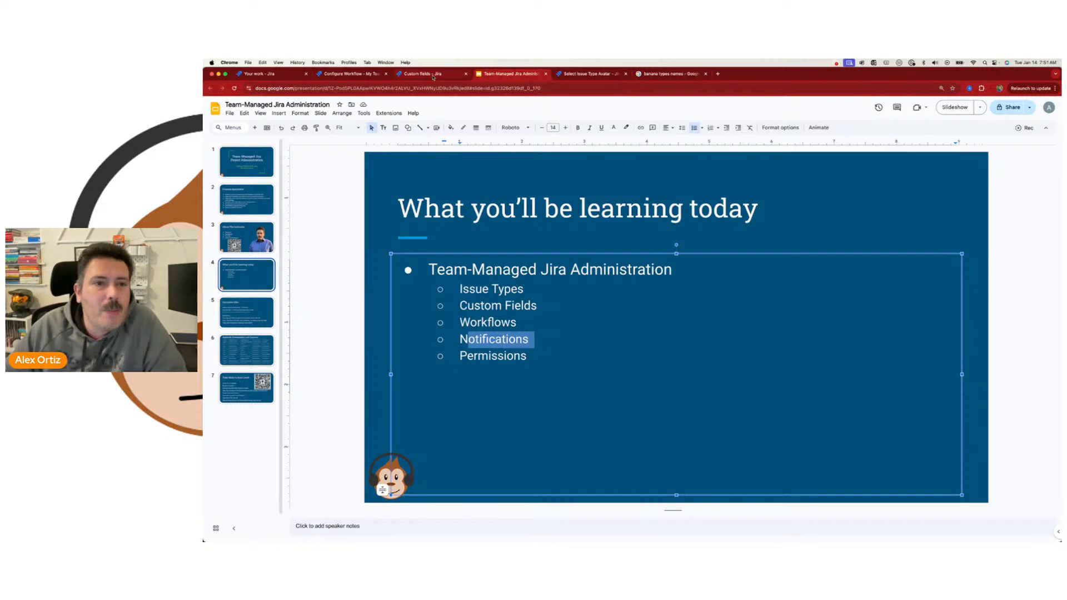
left_click(433, 75)
left_click(347, 76)
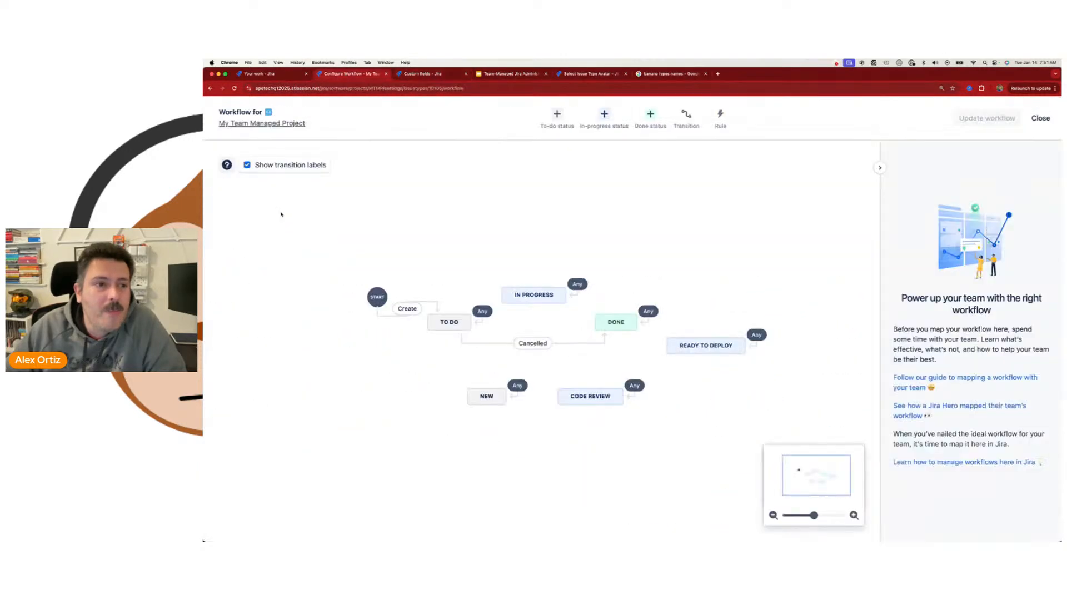
Close the workflow editor and open the project's notification settings to review the events and their recipients.
left_click(1044, 114)
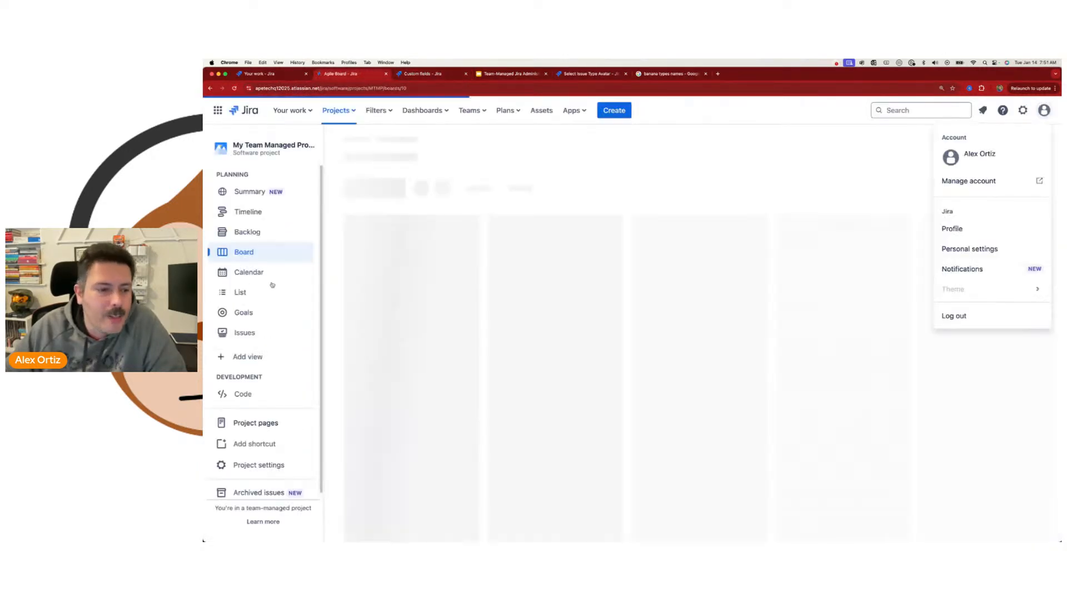
left_click(261, 465)
left_click(267, 246)
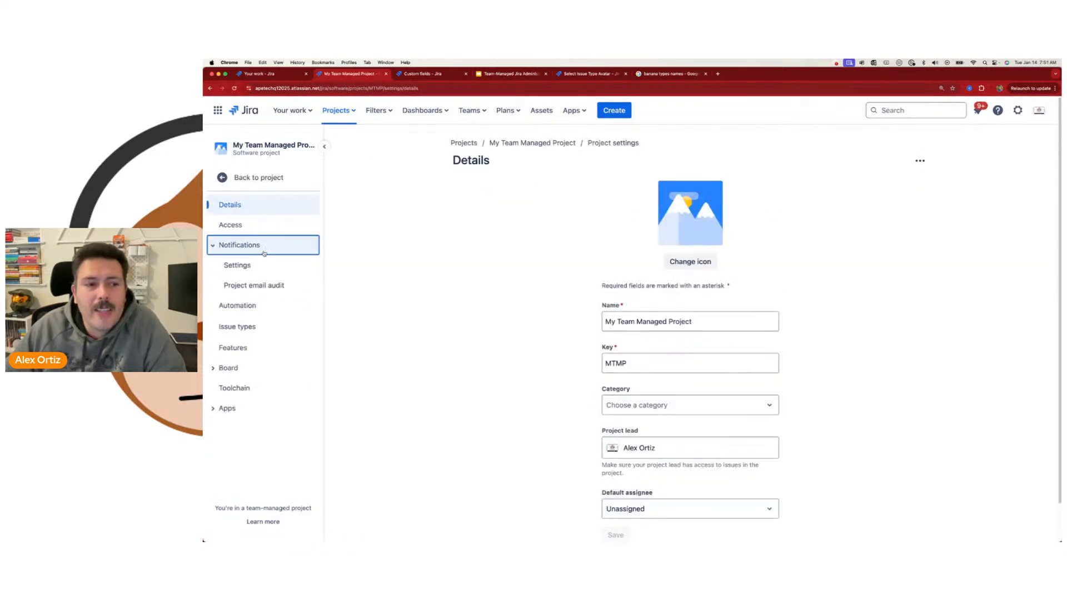
left_click(237, 270)
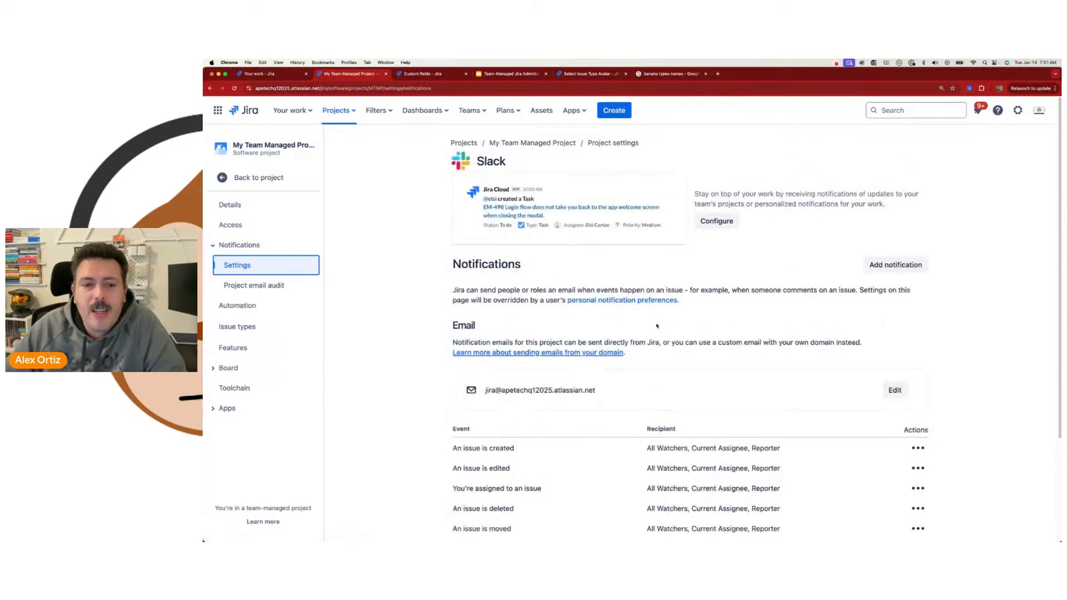
scroll(657, 325, "down", 2)
scroll(657, 325, "up", 2)
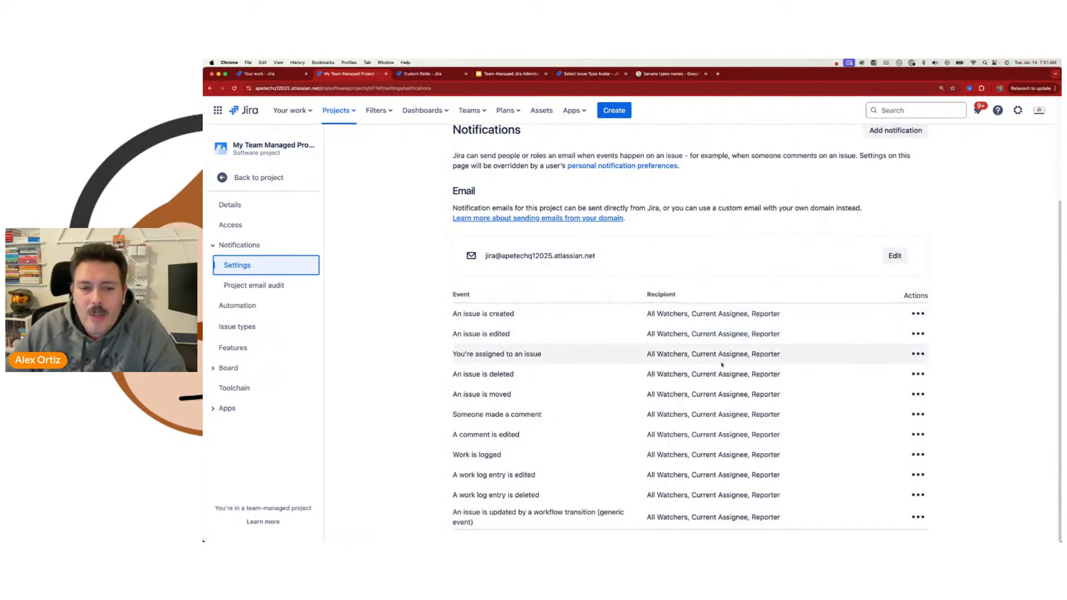
left_click(873, 259)
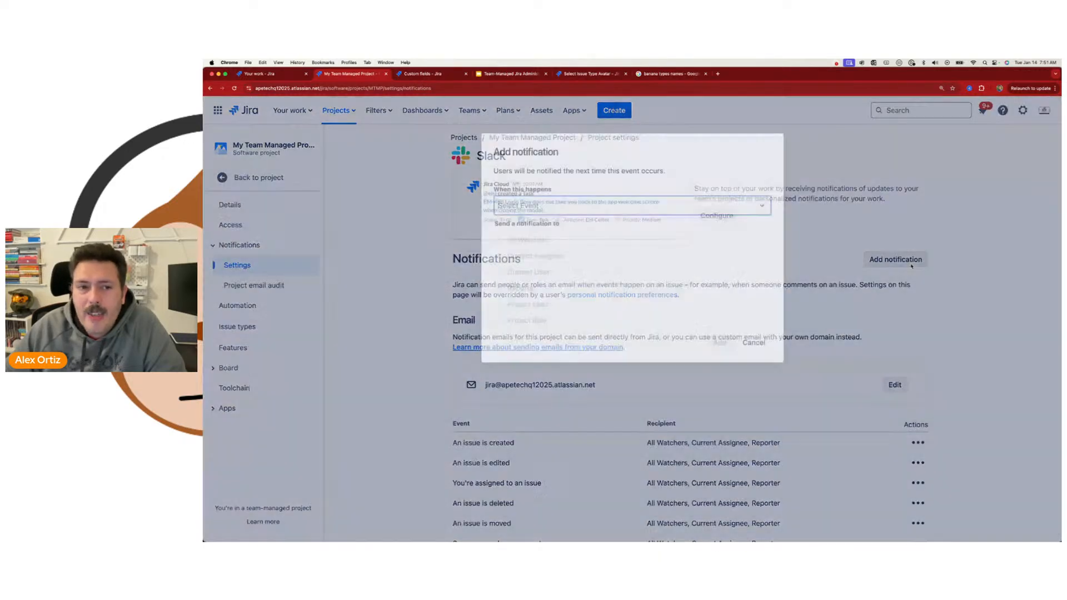
left_click(583, 204)
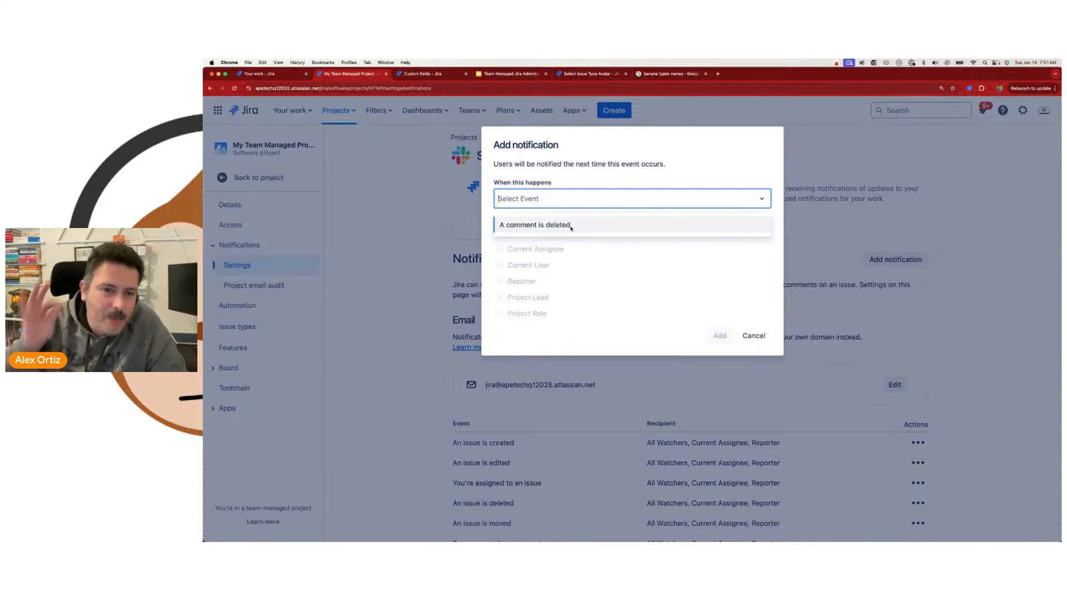
left_click(556, 226)
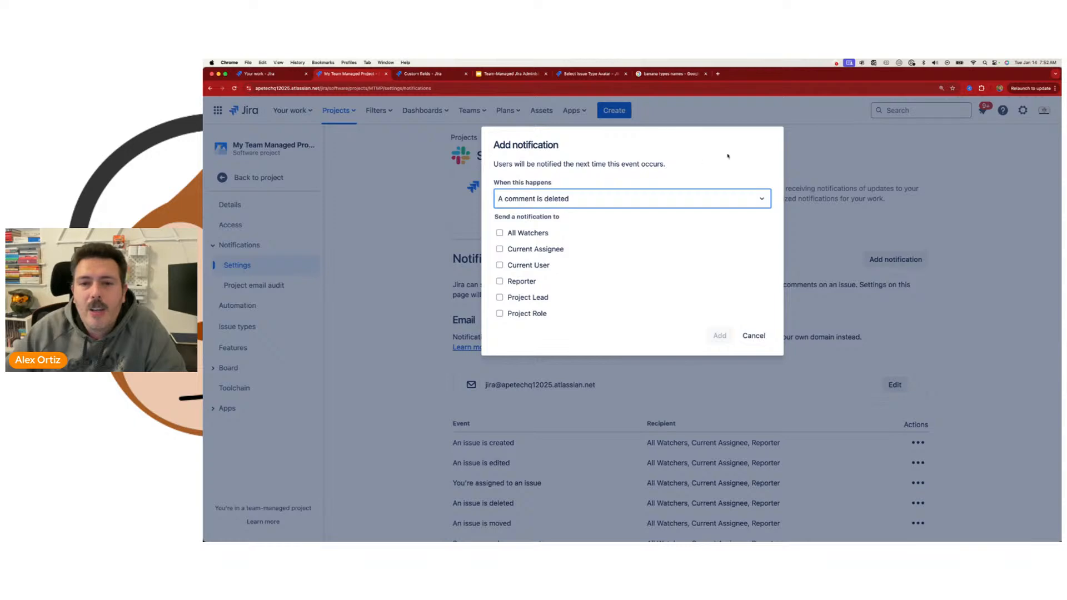
left_click(754, 336)
scroll(608, 426, "down", 5)
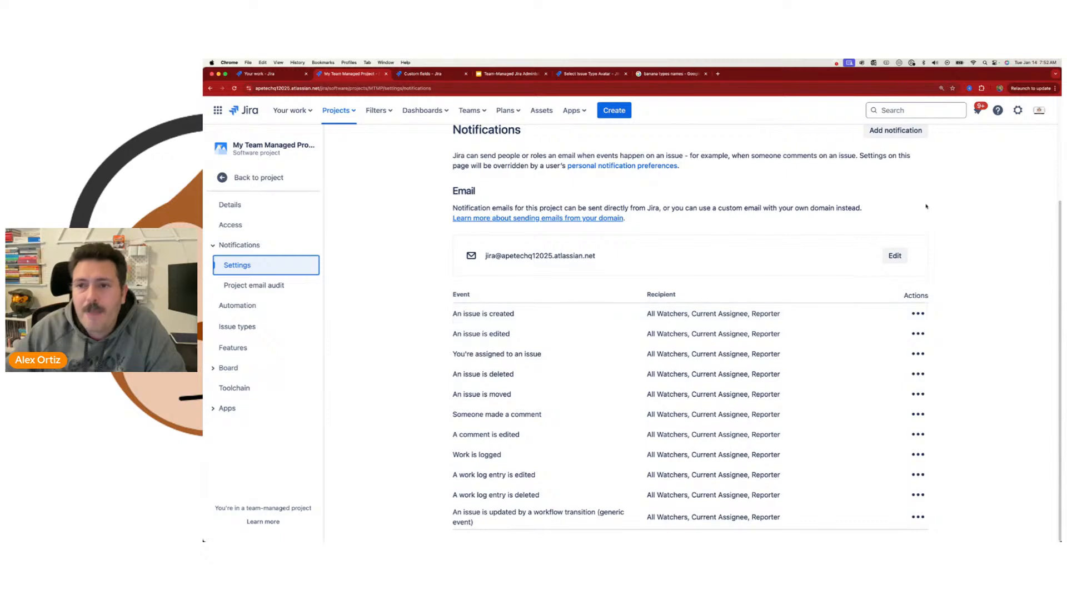
left_click(890, 131)
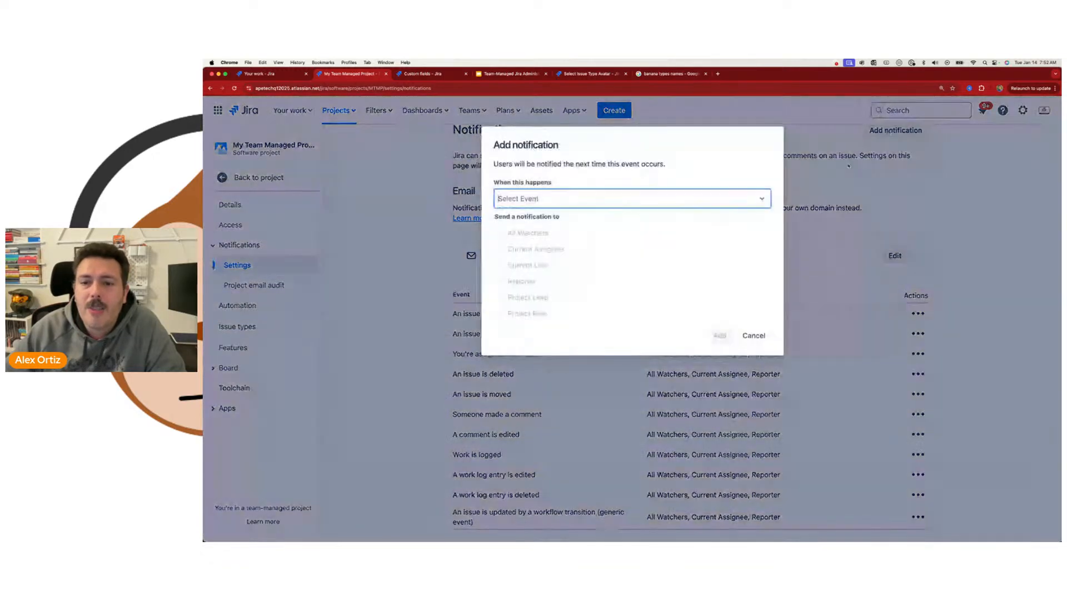
left_click(754, 336)
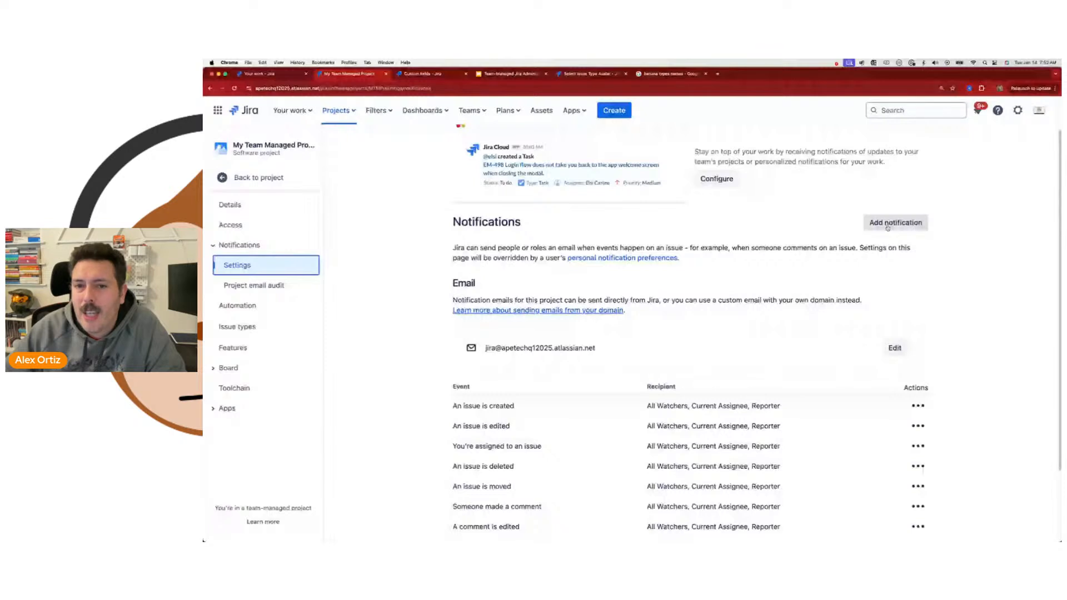
Add a notification for the event "A comment is deleted" sent to All Watchers, Current Assignee and Current User.
left_click(887, 224)
left_click(548, 198)
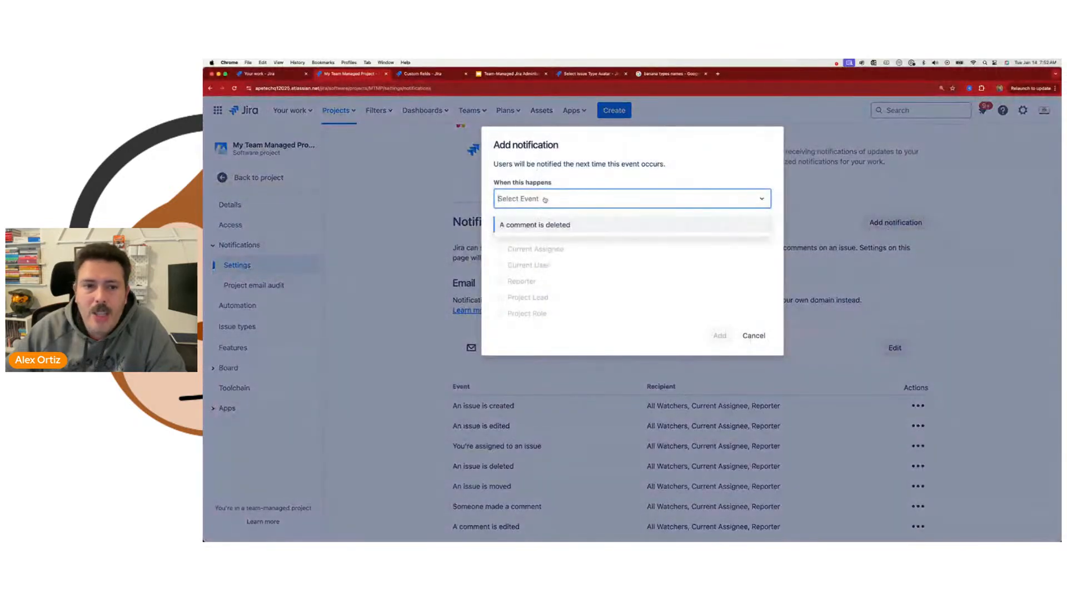
left_click(538, 225)
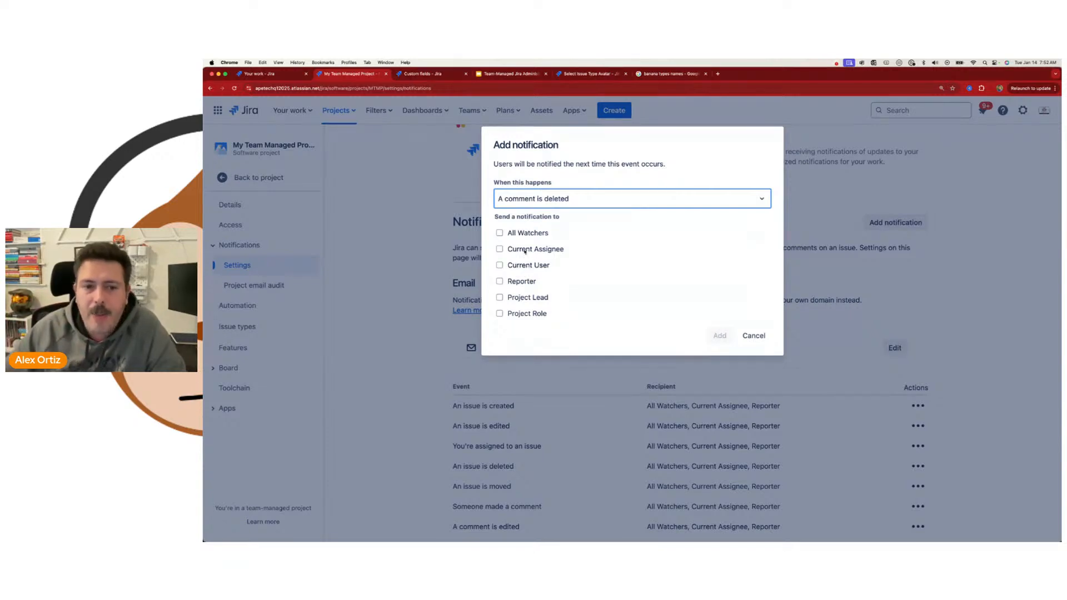
left_click(500, 233)
left_click(500, 249)
left_click(499, 265)
left_click(721, 337)
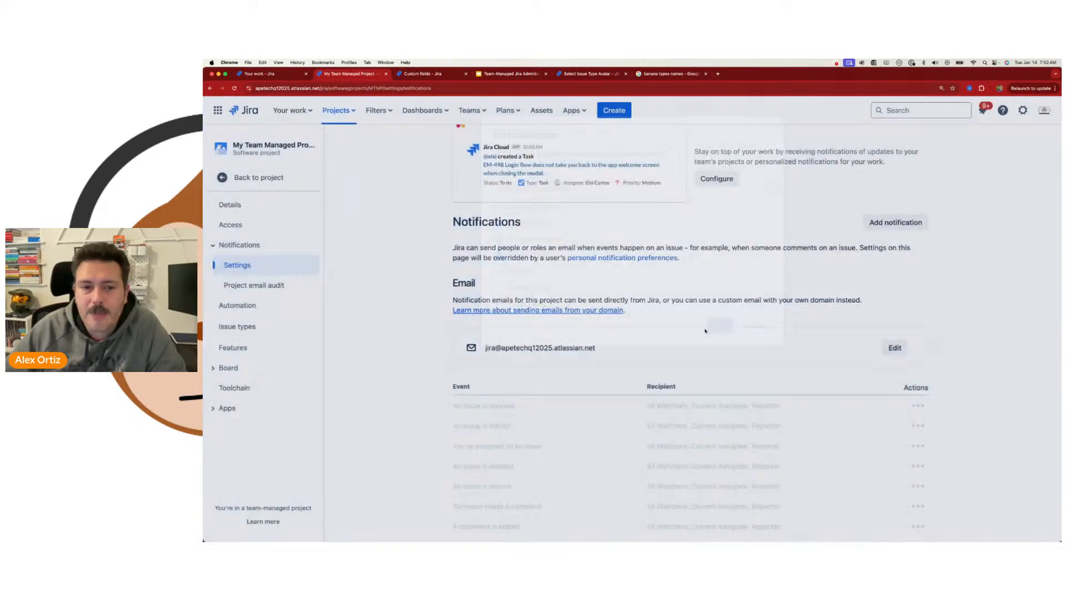
Add Current User, Project Lead and the Administrator project role as recipients of the "An issue is deleted" notification, and save it.
scroll(703, 393, "down", 3)
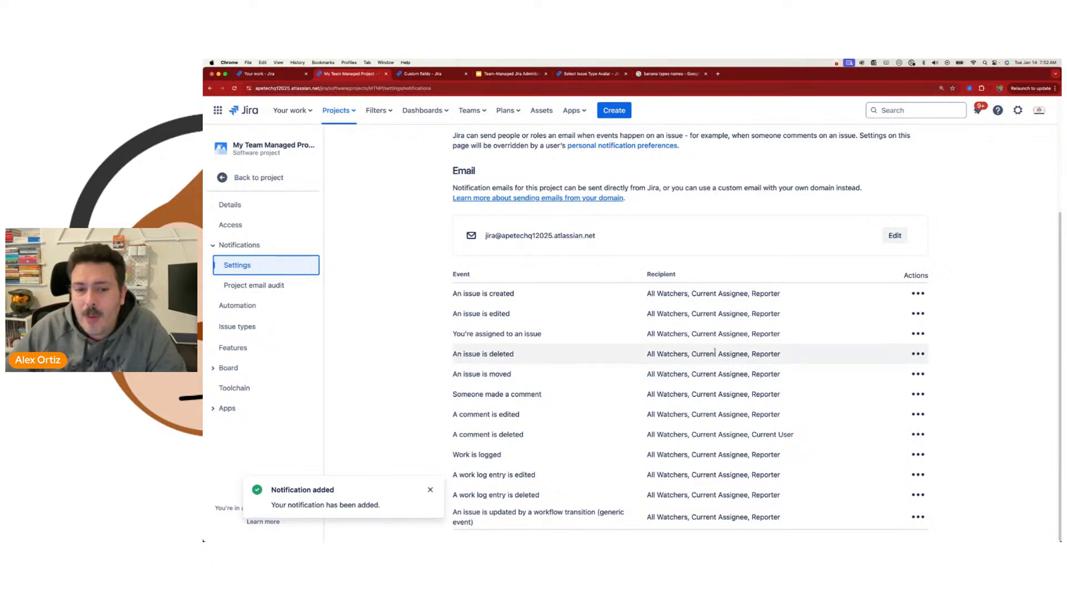
left_click(917, 354)
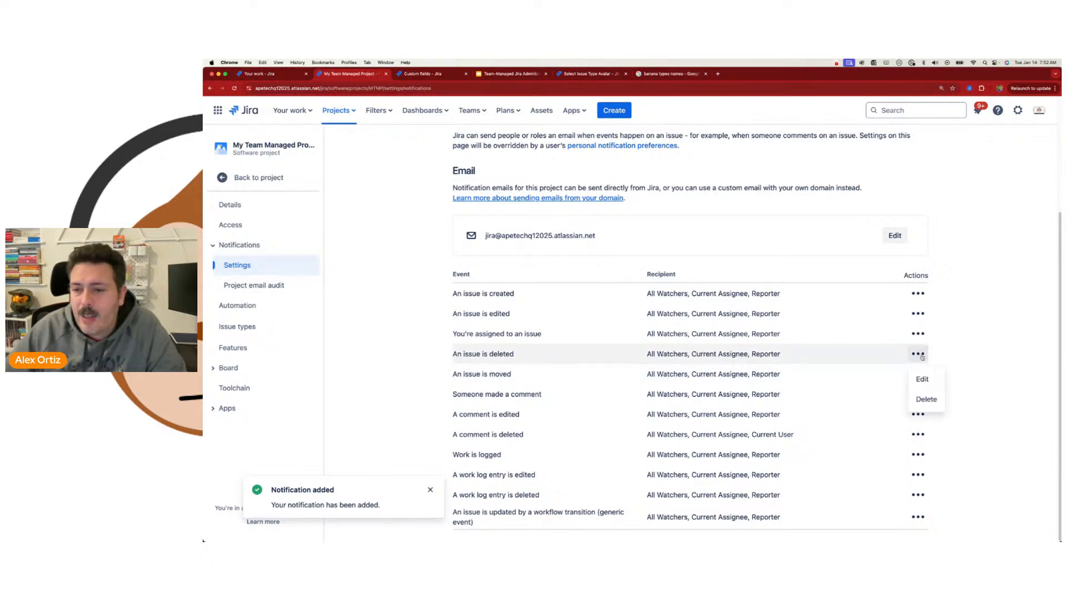
left_click(939, 382)
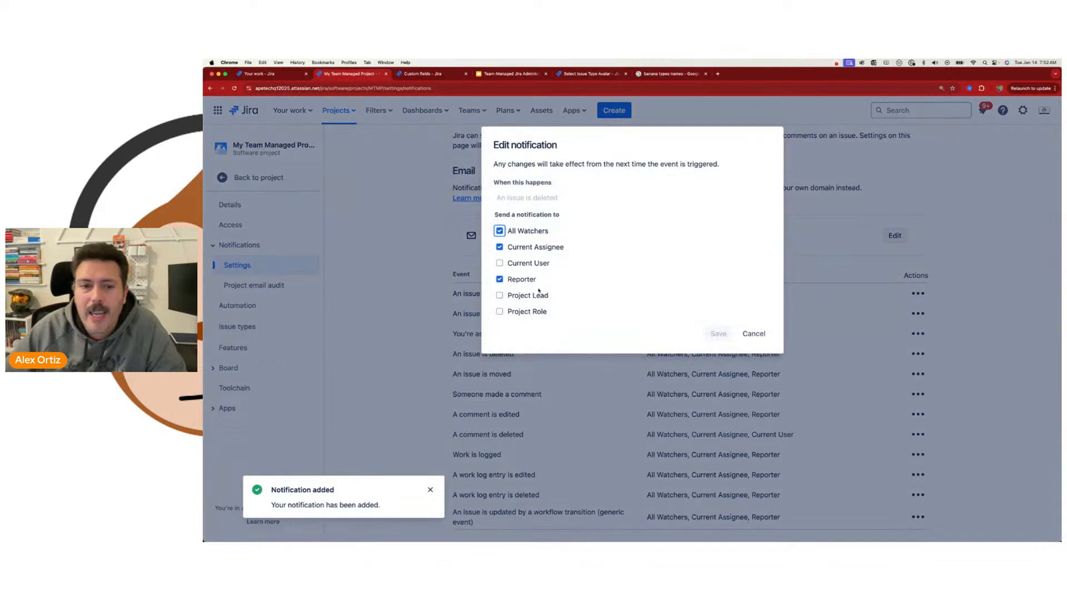
left_click(500, 263)
left_click(518, 295)
left_click(524, 313)
left_click(691, 334)
left_click(694, 357)
left_click(717, 358)
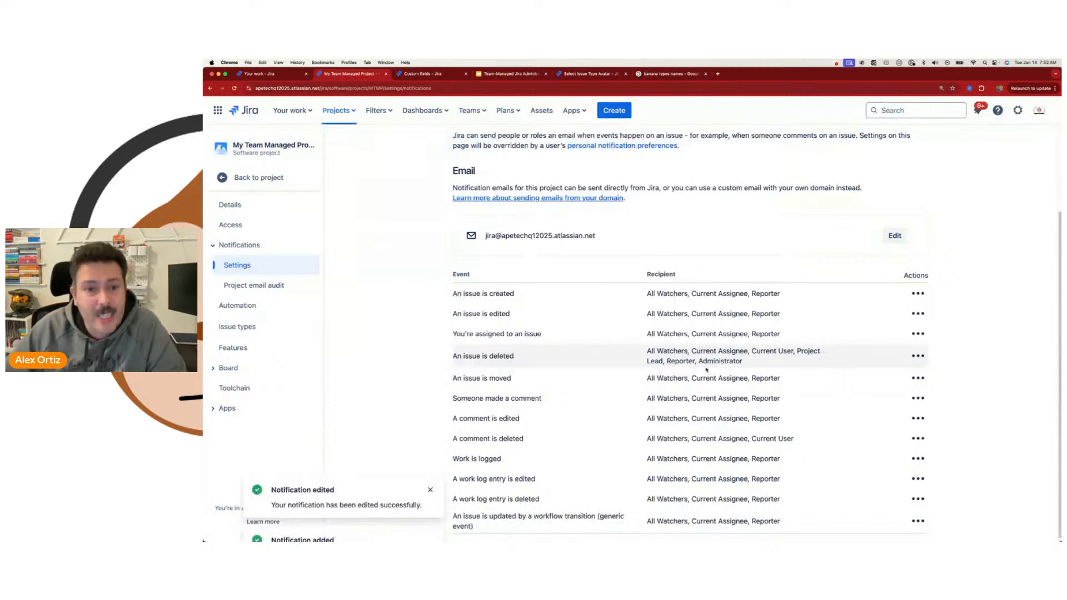
scroll(707, 369, "up", 3)
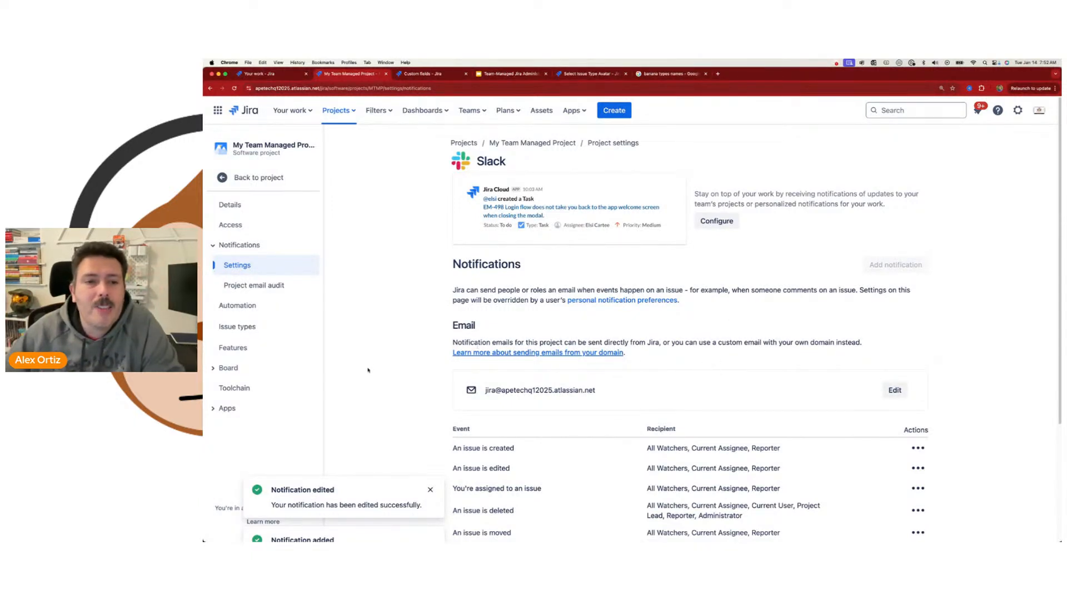
scroll(361, 369, "down", 2)
scroll(603, 194, "up", 2)
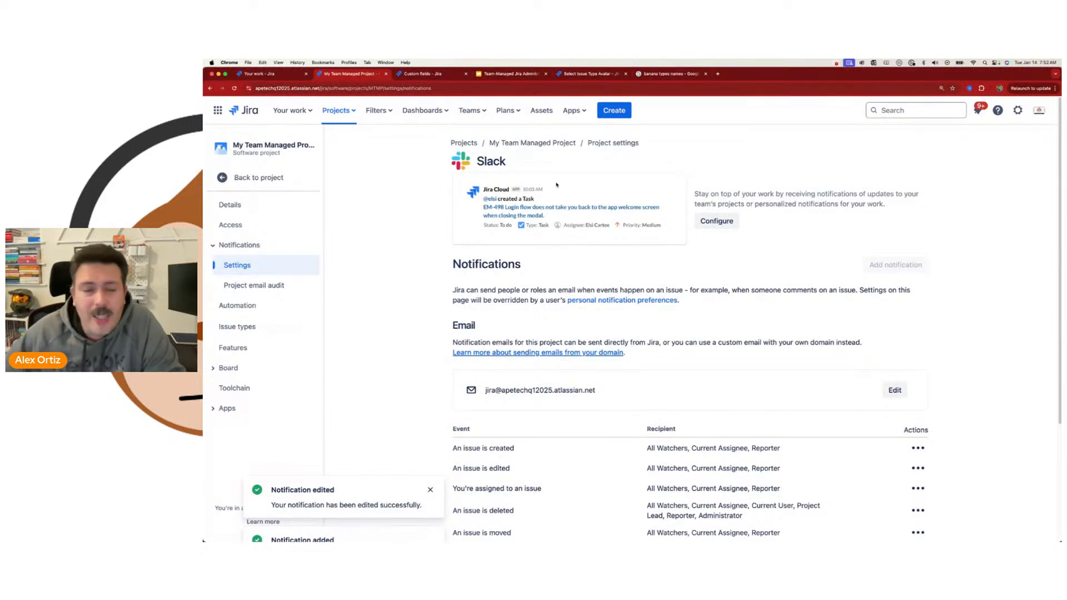
scroll(578, 317, "down", 3)
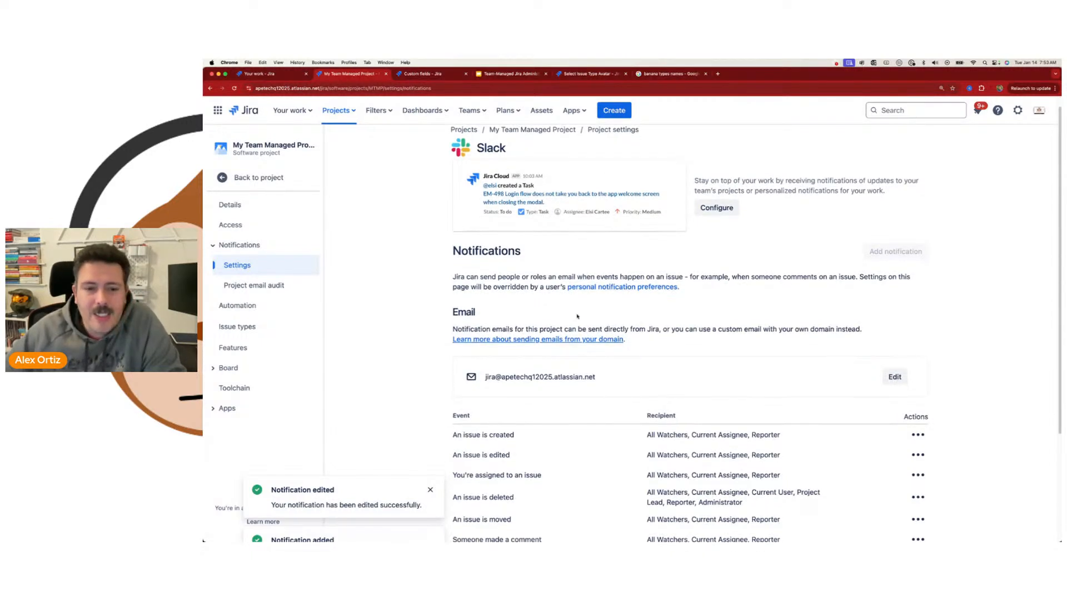
scroll(693, 319, "up", 3)
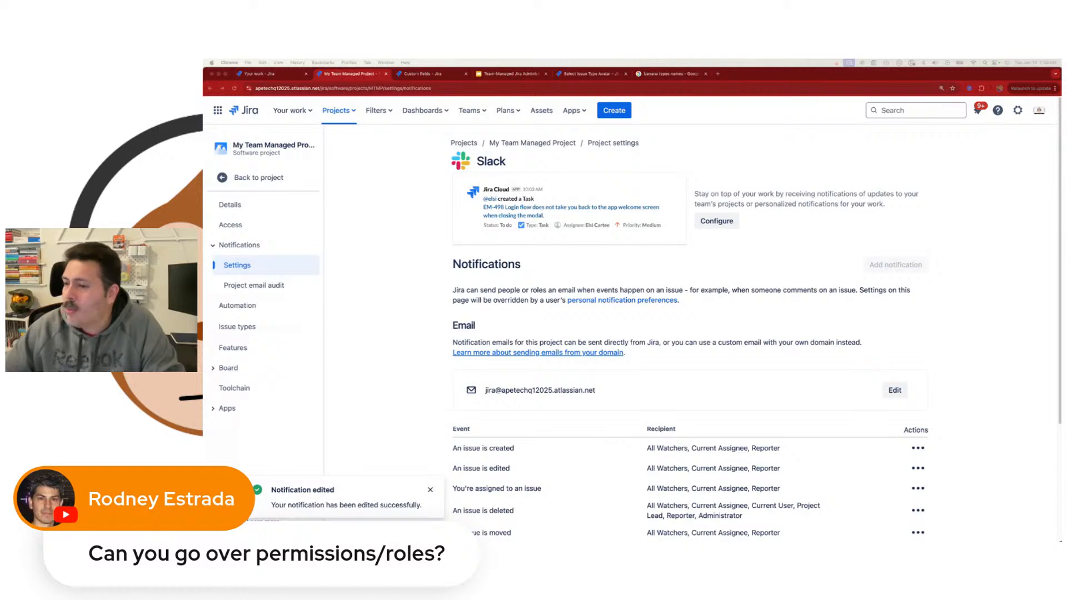
Open the project's access settings and examine the Private option for project access, leaving without applying it.
left_click(232, 226)
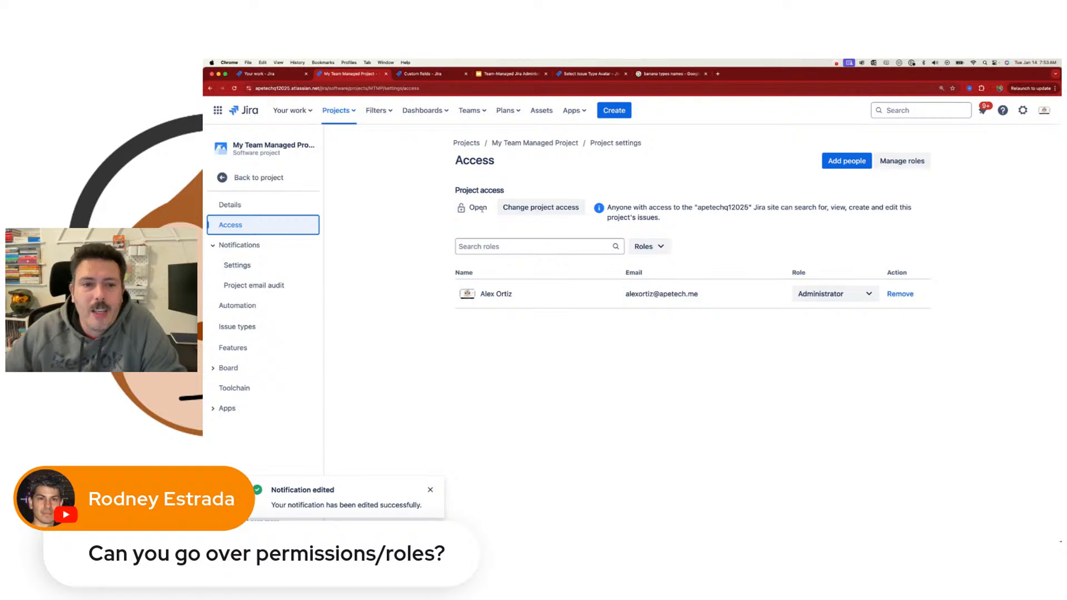
left_click(520, 212)
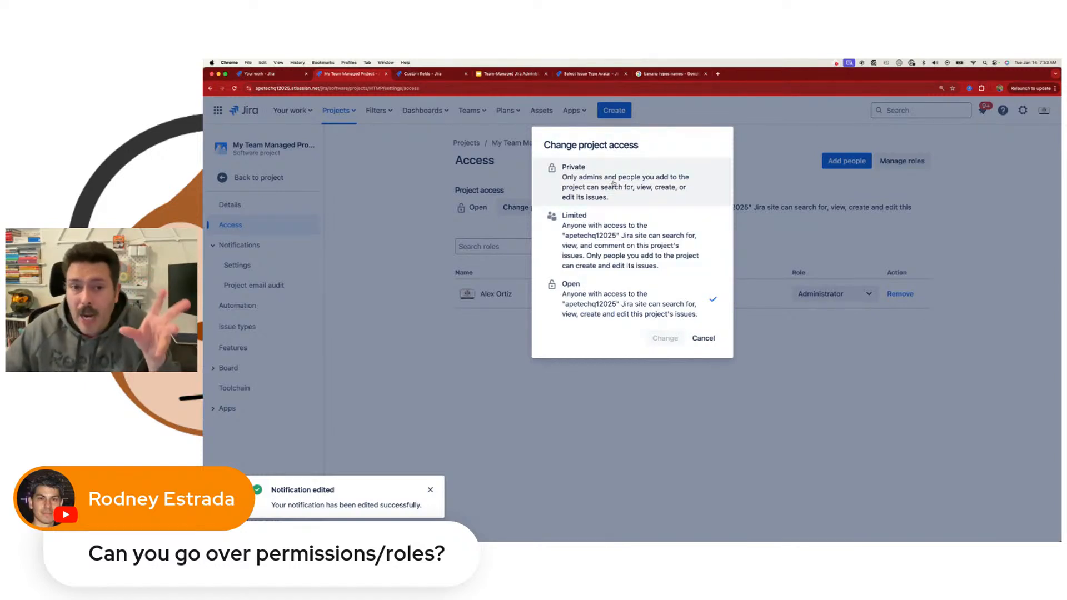
left_click(613, 184)
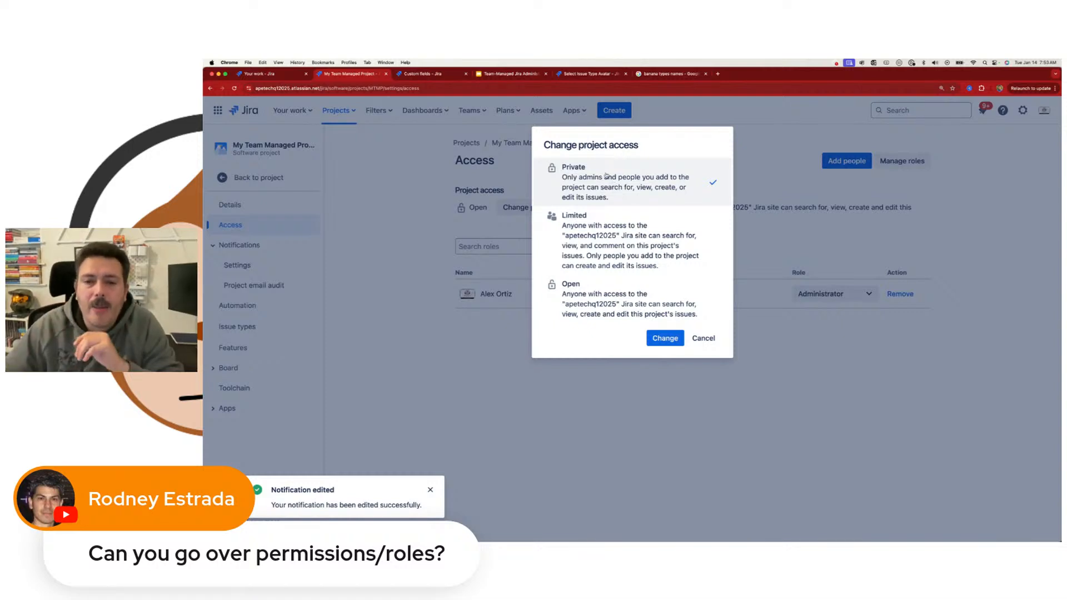
left_click(703, 338)
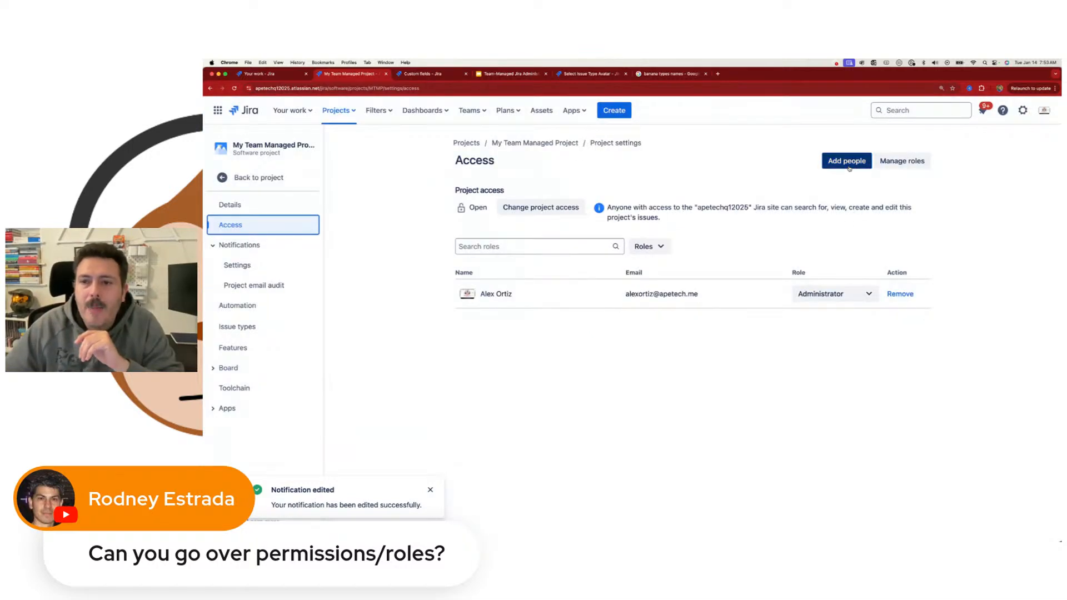
Look at the form for adding people to the project and dismiss it without adding anyone.
left_click(847, 162)
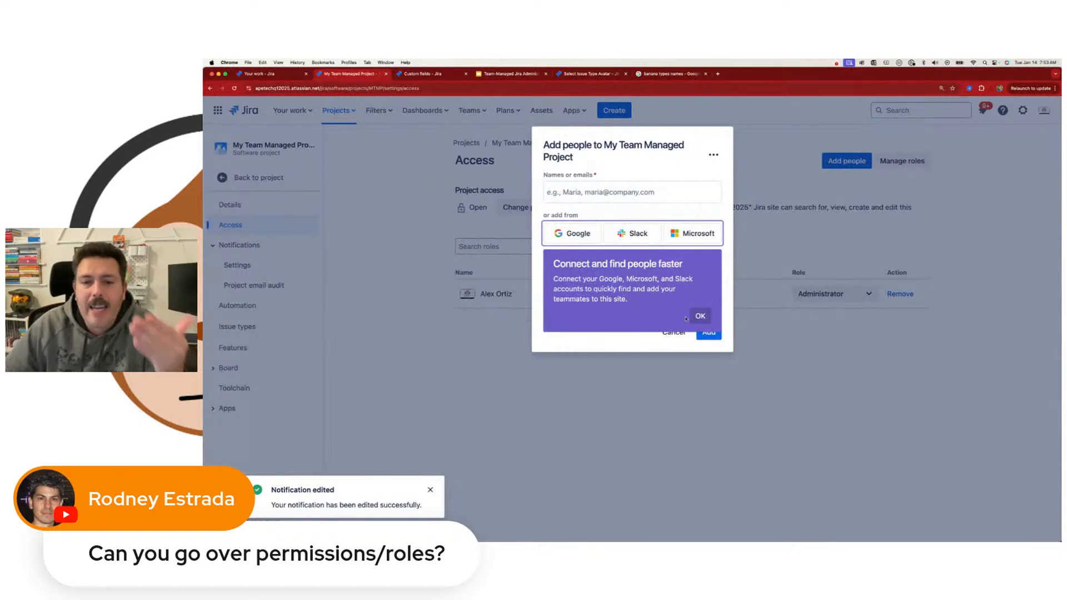
left_click(698, 315)
left_click(674, 333)
Reopen the project access choices and compare the Private and Limited descriptions.
left_click(558, 209)
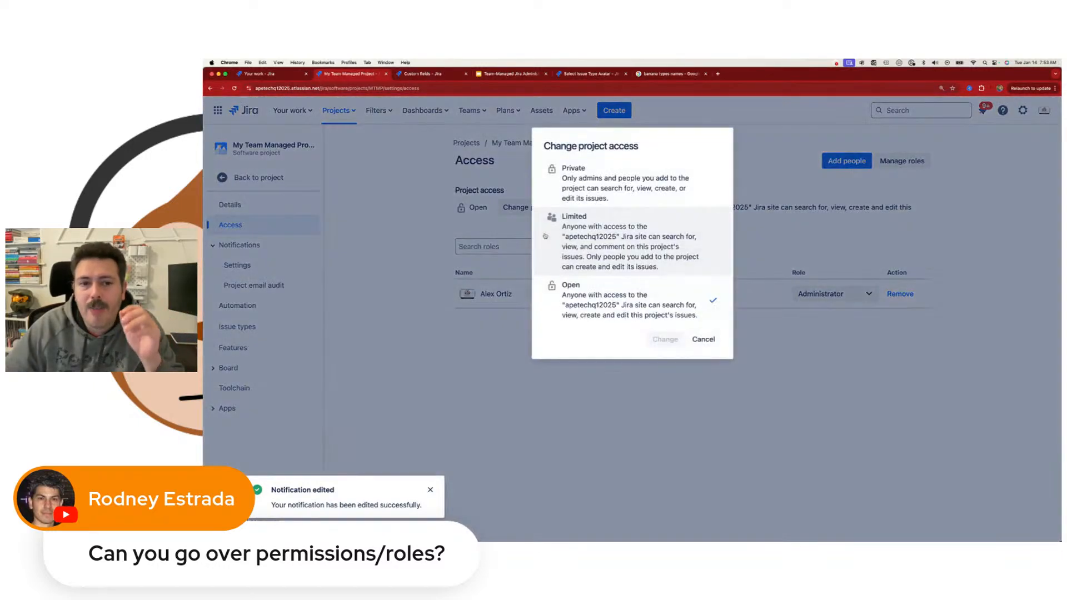
left_click(589, 192)
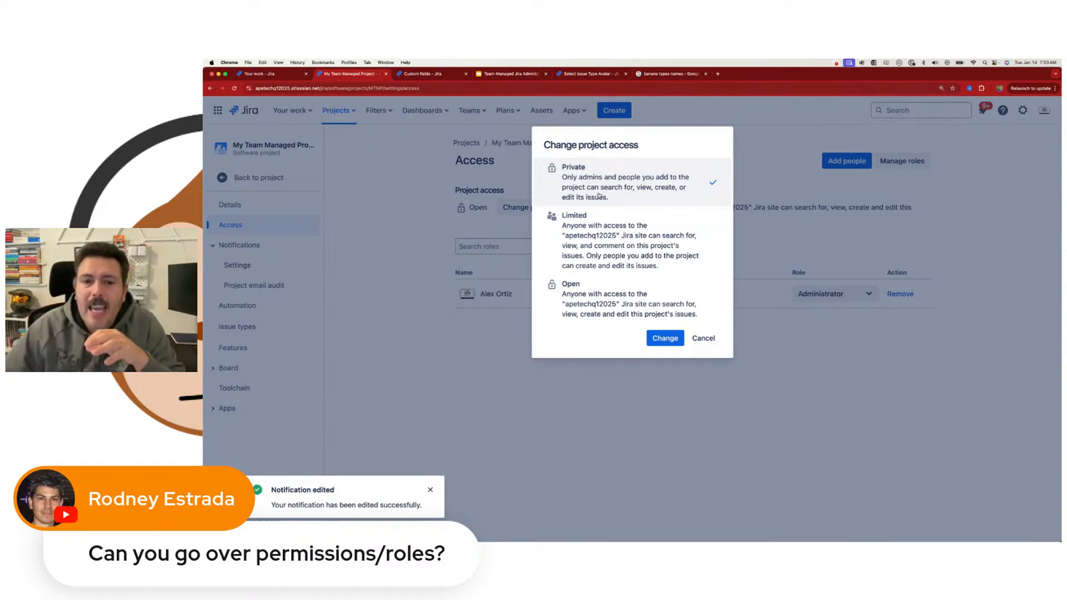
left_click(599, 254)
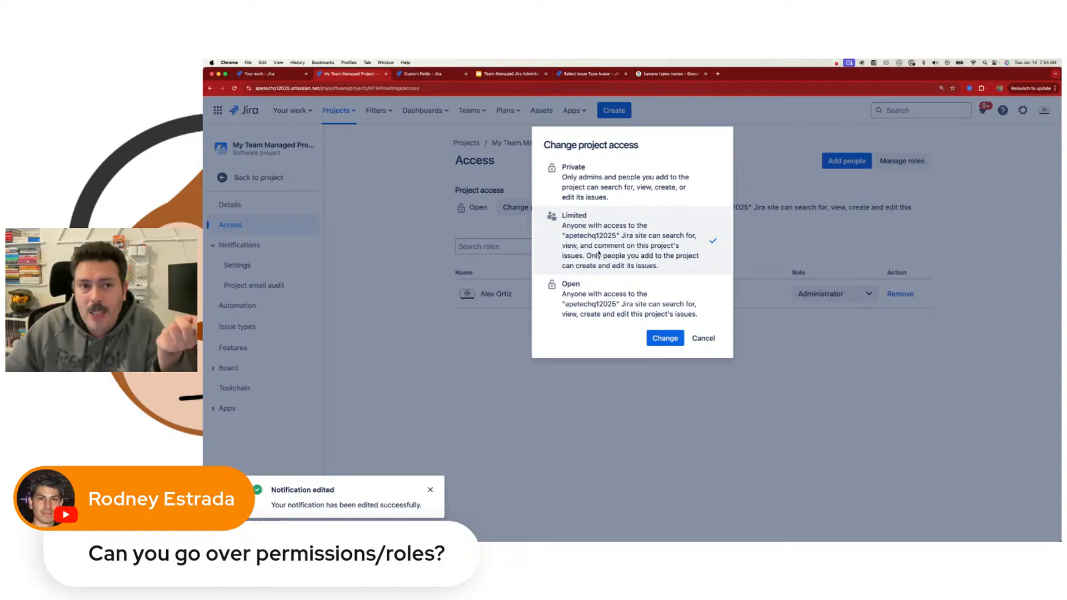
Switch to the custom fields browser tab and bring up the list of all Jira projects there.
left_click(423, 74)
left_click(338, 110)
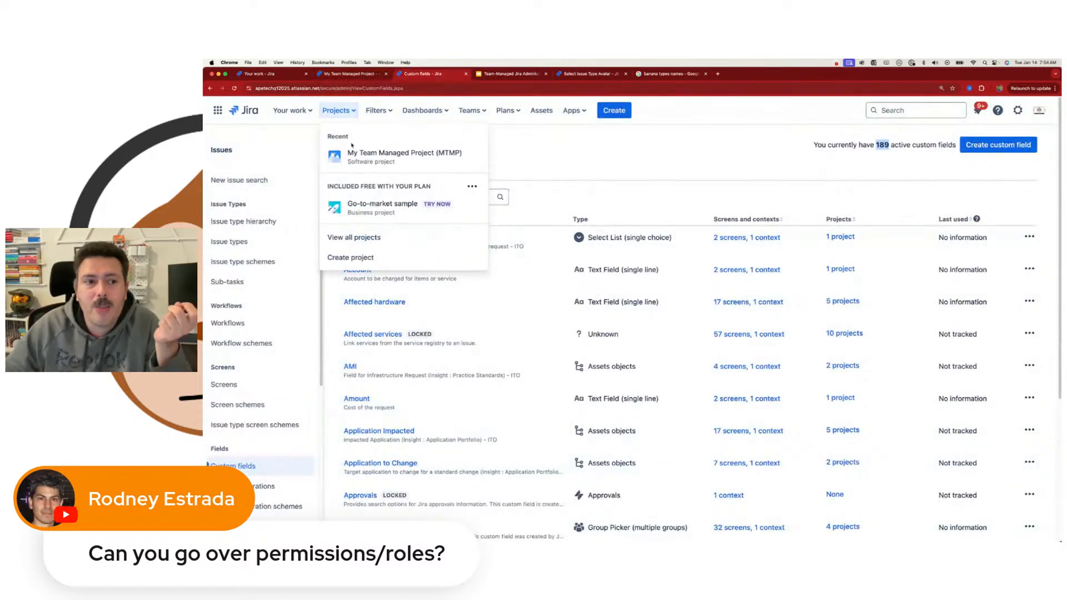
left_click(401, 241)
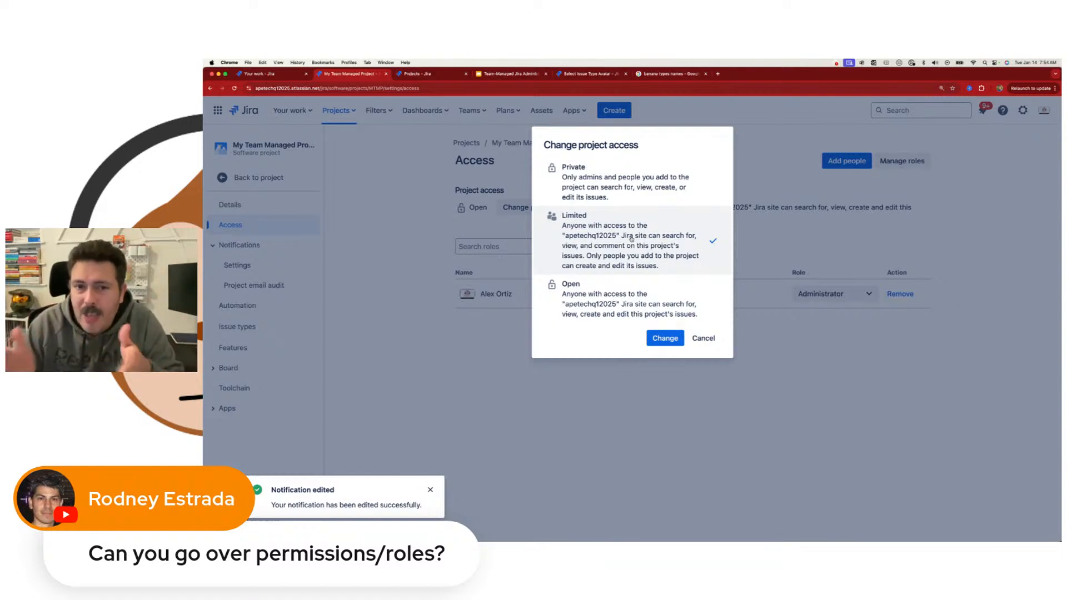
Compare the Open, Limited and Private access levels, try changing the project to Limited, and cancel at the confirmation.
left_click(604, 305)
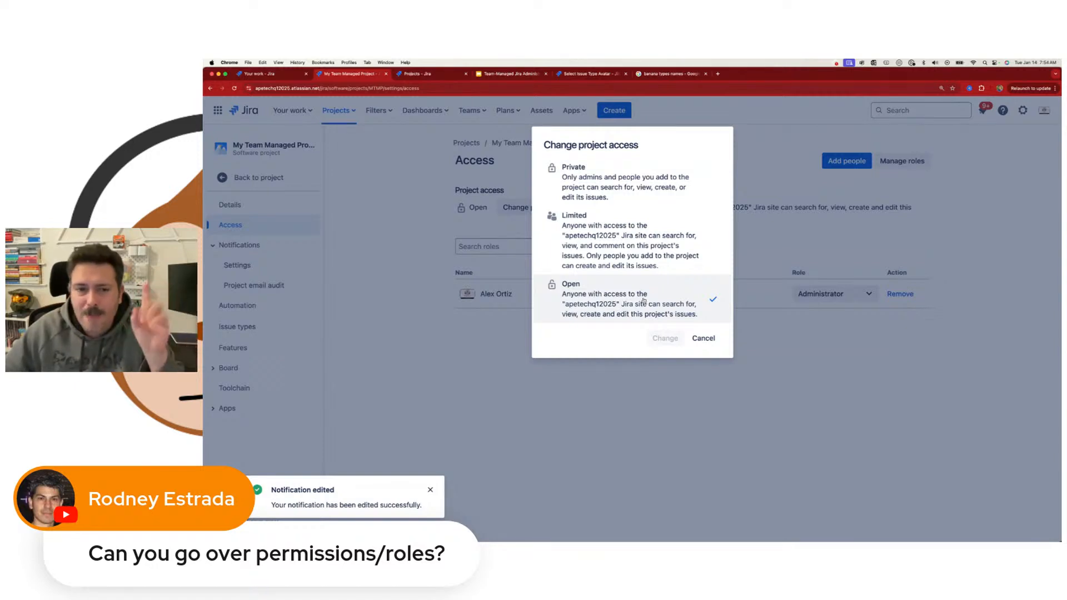
left_click(626, 243)
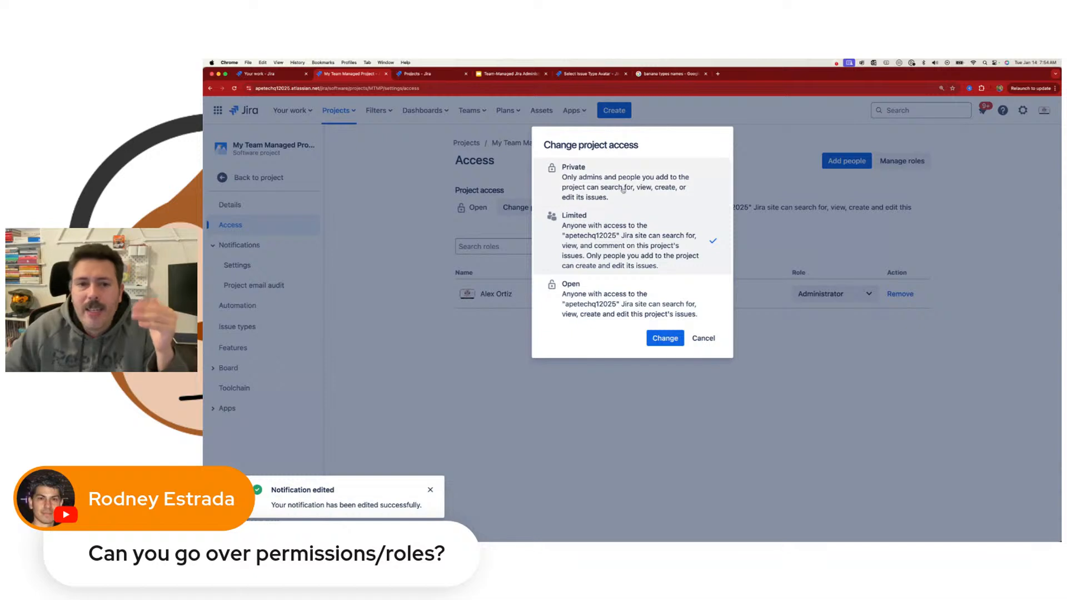
left_click(623, 189)
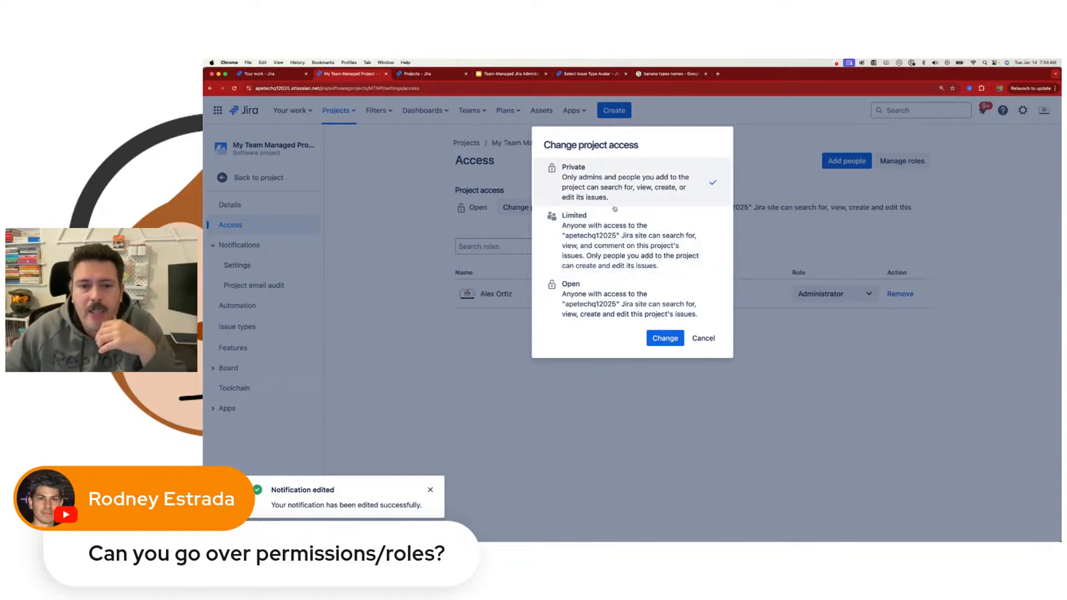
left_click(601, 238)
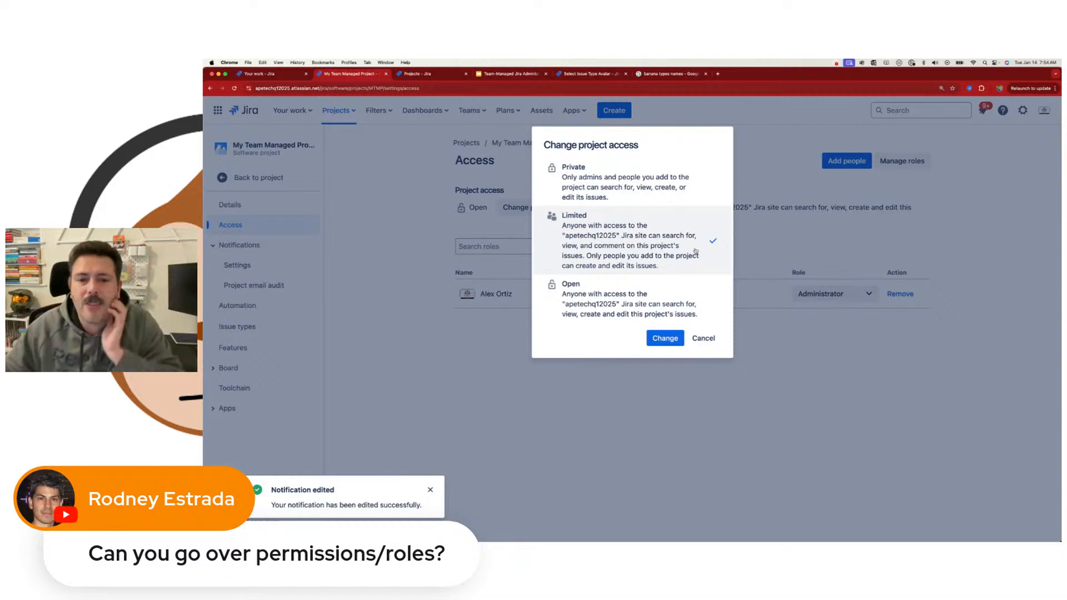
left_click(665, 338)
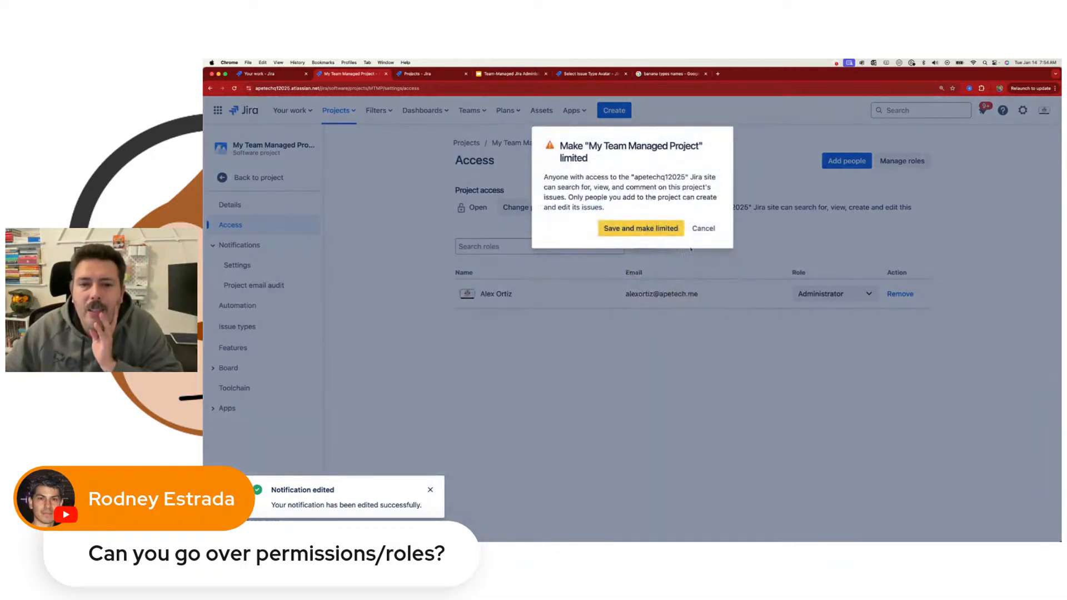
left_click(702, 229)
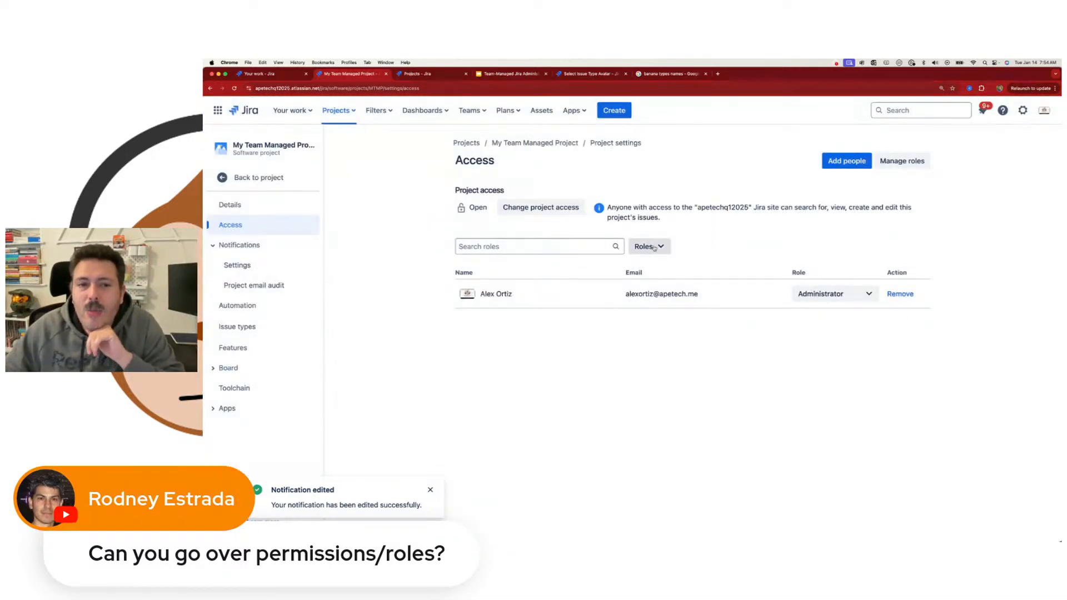
Check the role filter choices, then examine the Administrator role's permissions in the role manager and return to the role list.
left_click(650, 247)
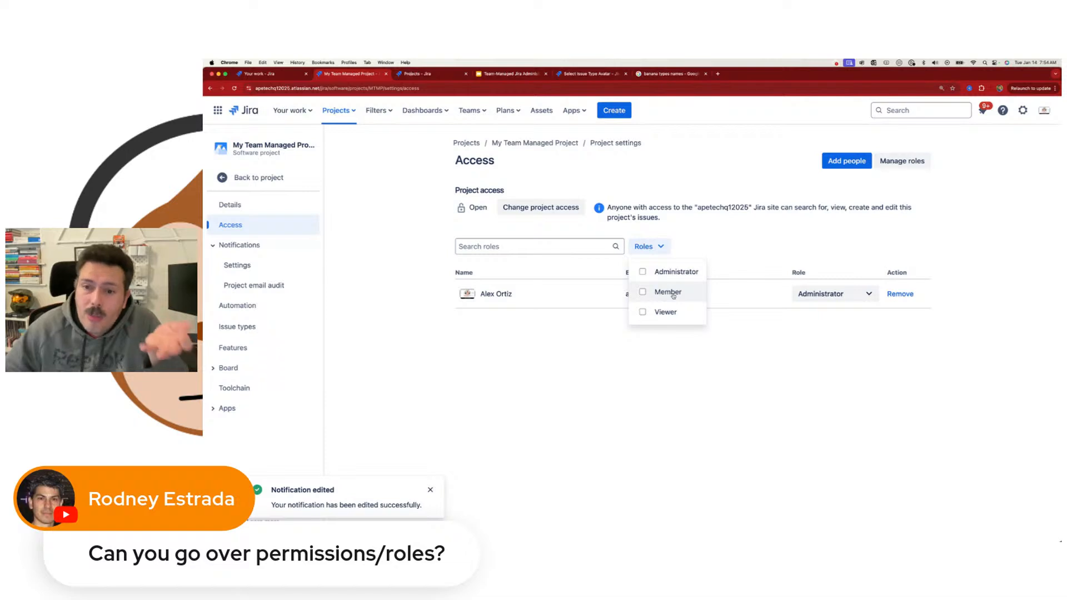
left_click(902, 161)
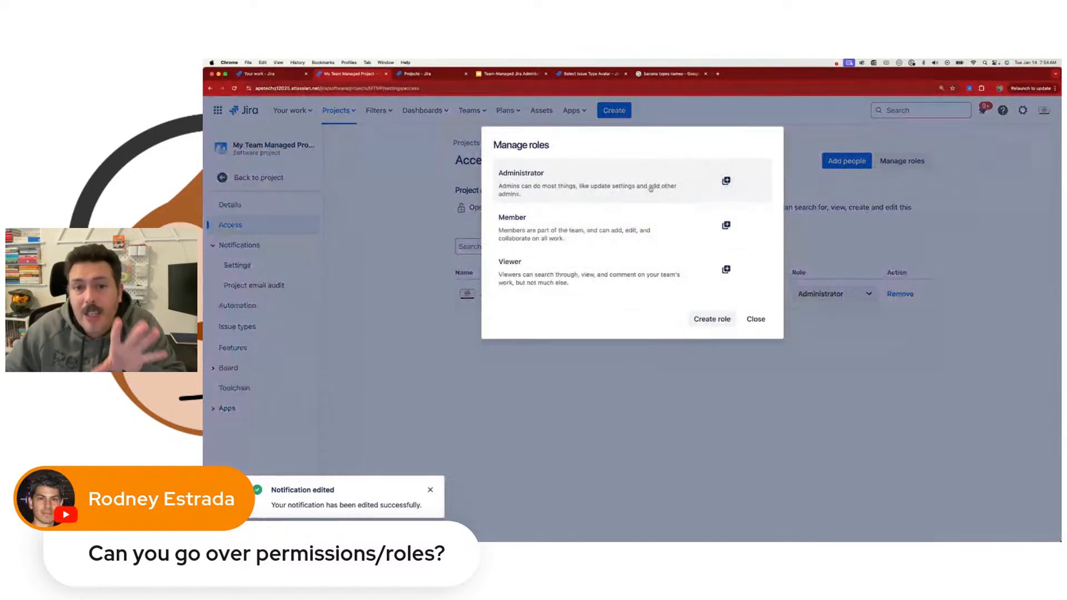
left_click(651, 189)
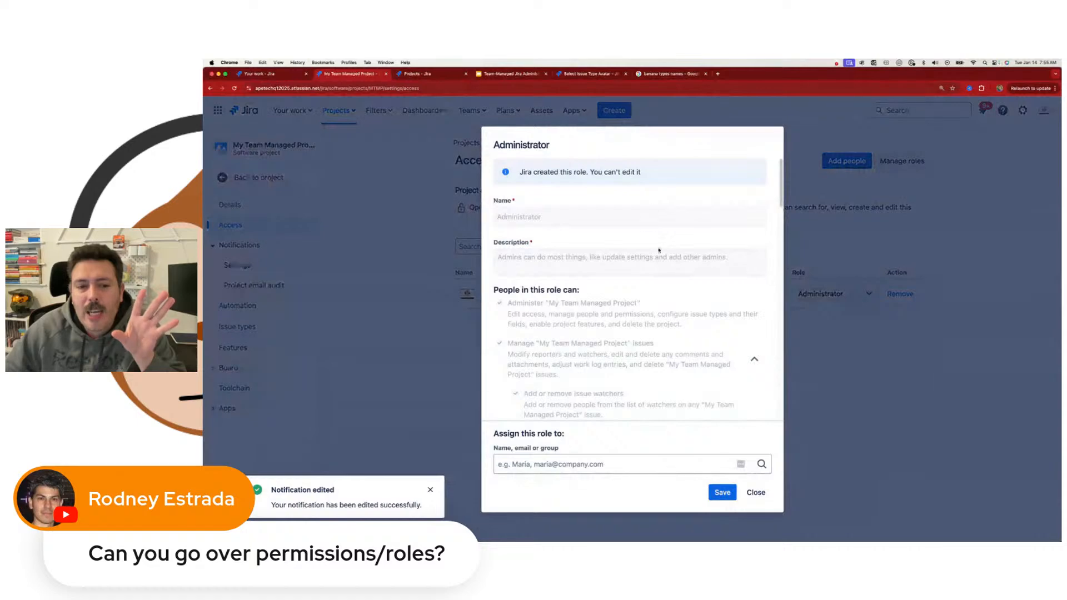
scroll(663, 278, "down", 2)
scroll(639, 278, "down", 5)
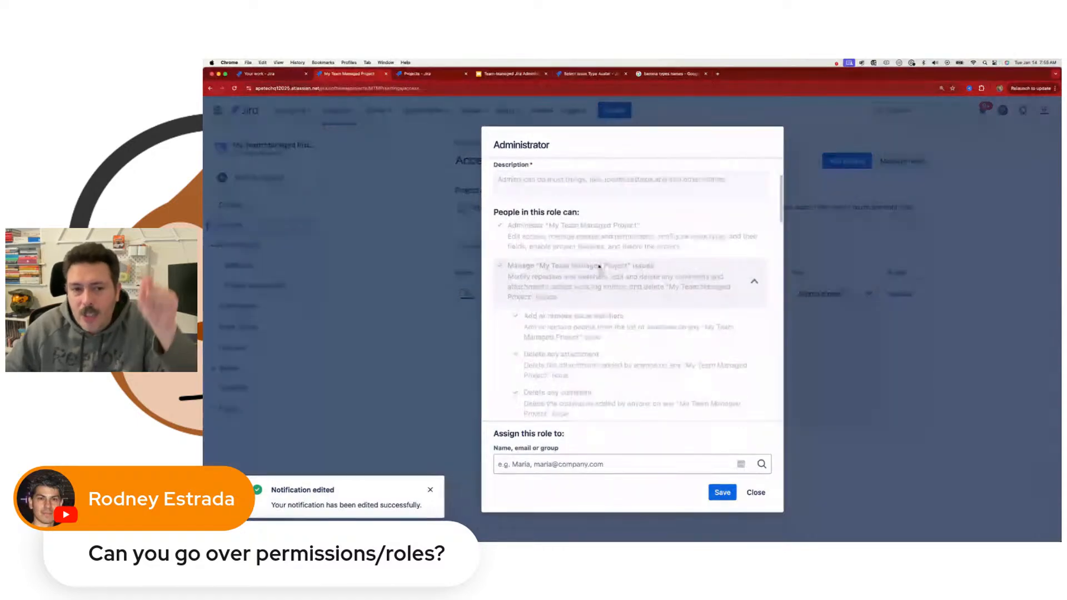
scroll(503, 264, "down", 8)
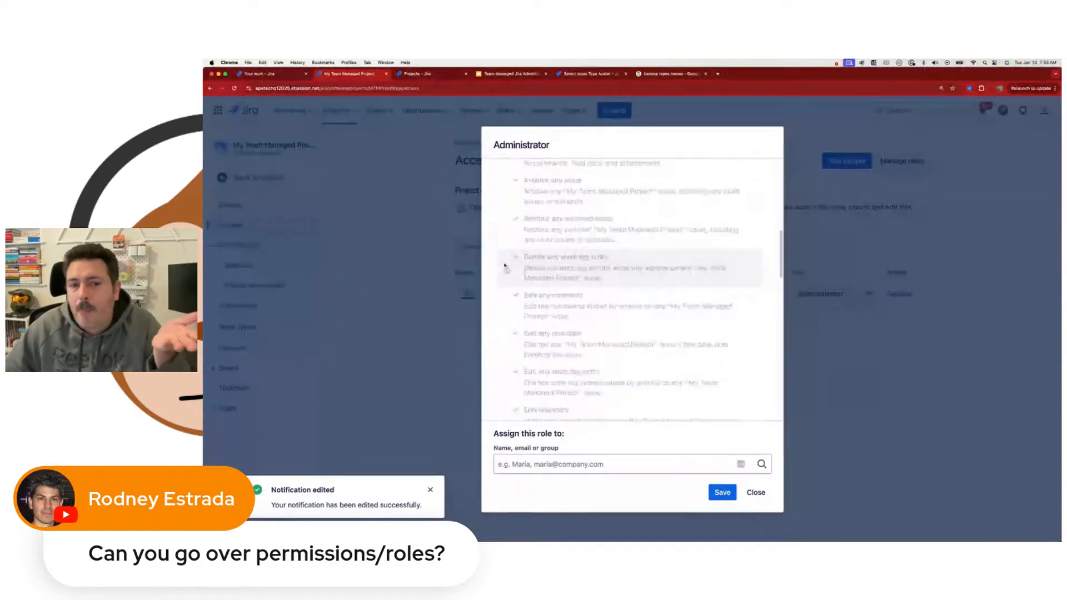
scroll(505, 267, "down", 7)
scroll(505, 269, "down", 6)
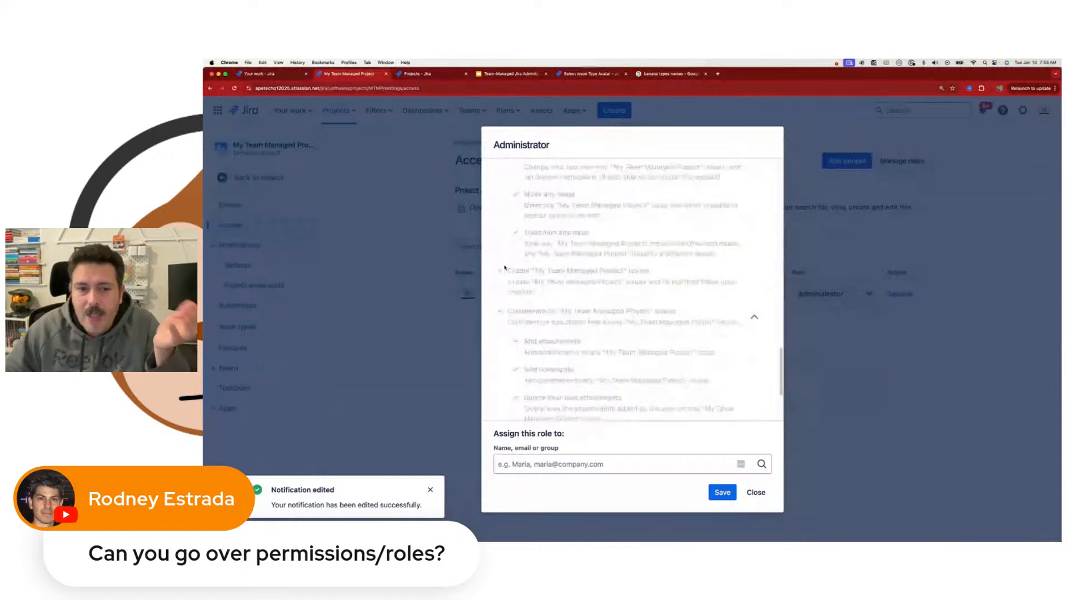
scroll(506, 269, "down", 5)
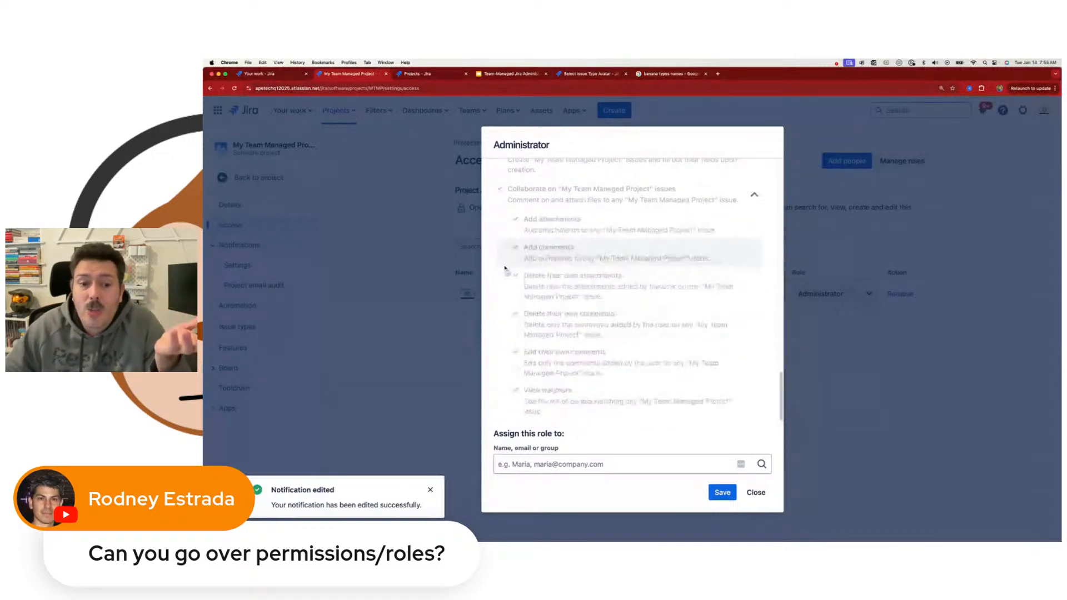
left_click(756, 492)
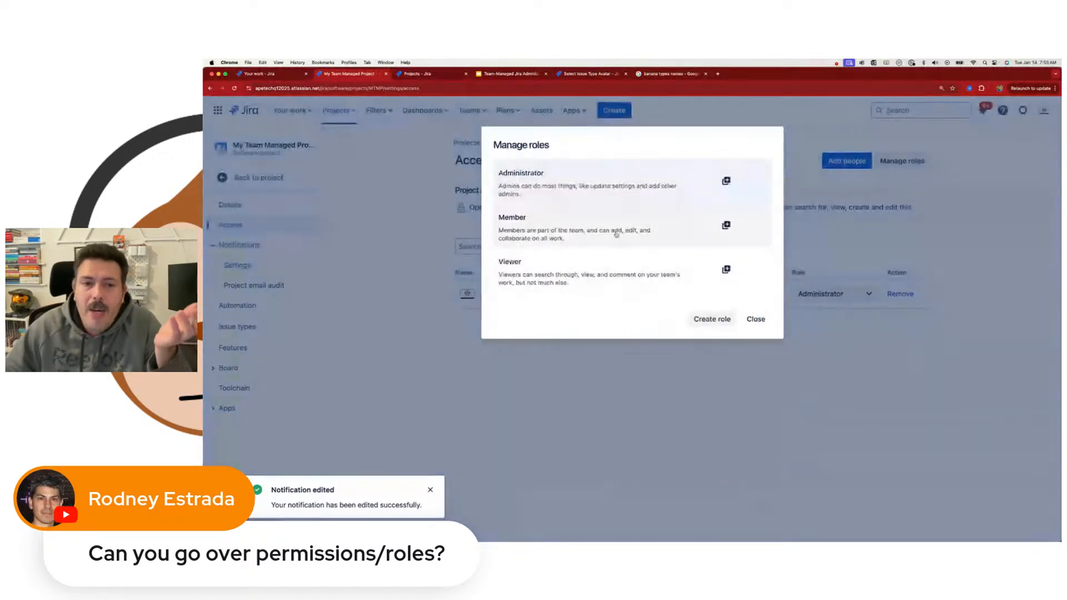
Examine the Member role's permissions and return to the role list.
left_click(579, 238)
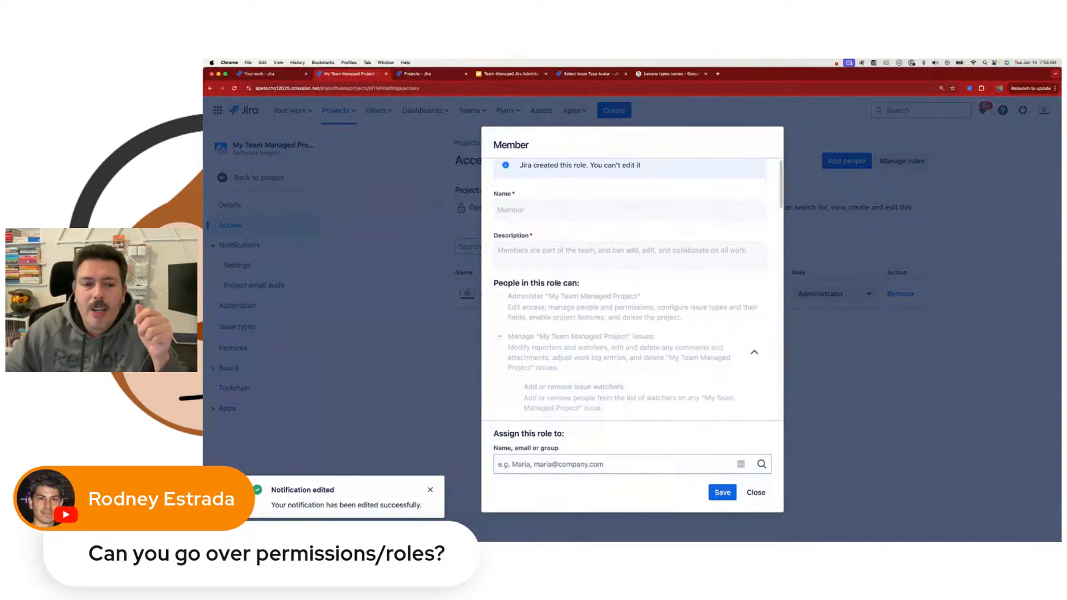
scroll(500, 242, "down", 3)
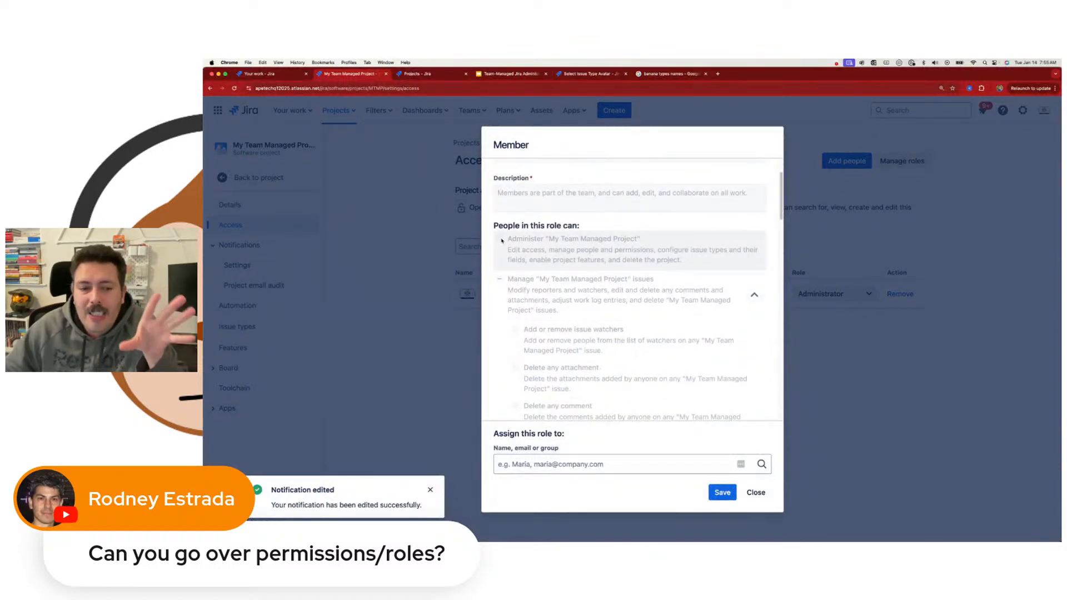
scroll(502, 241, "down", 10)
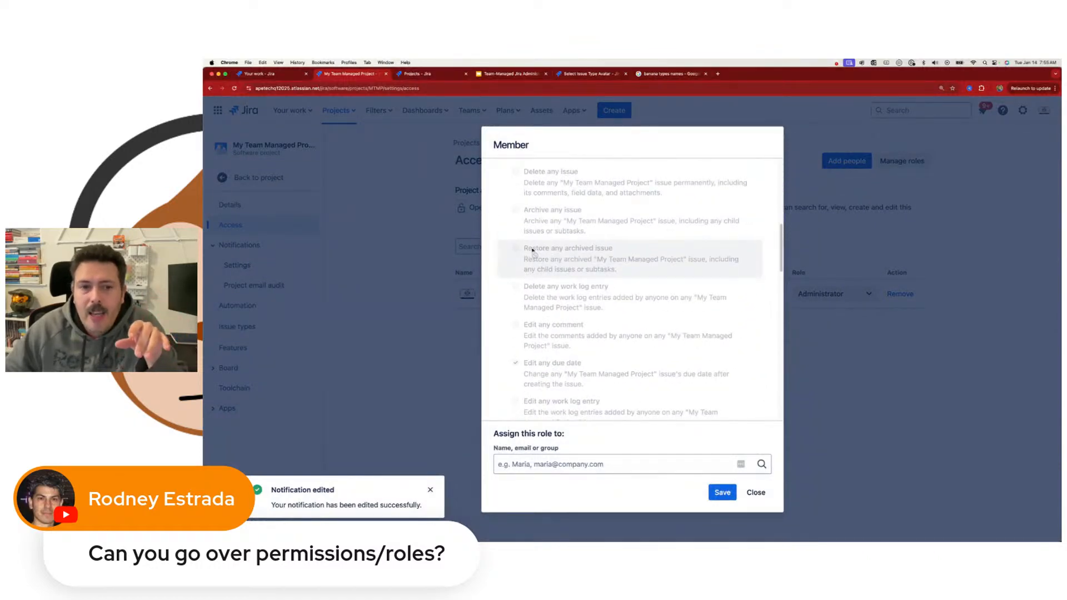
scroll(548, 253, "up", 12)
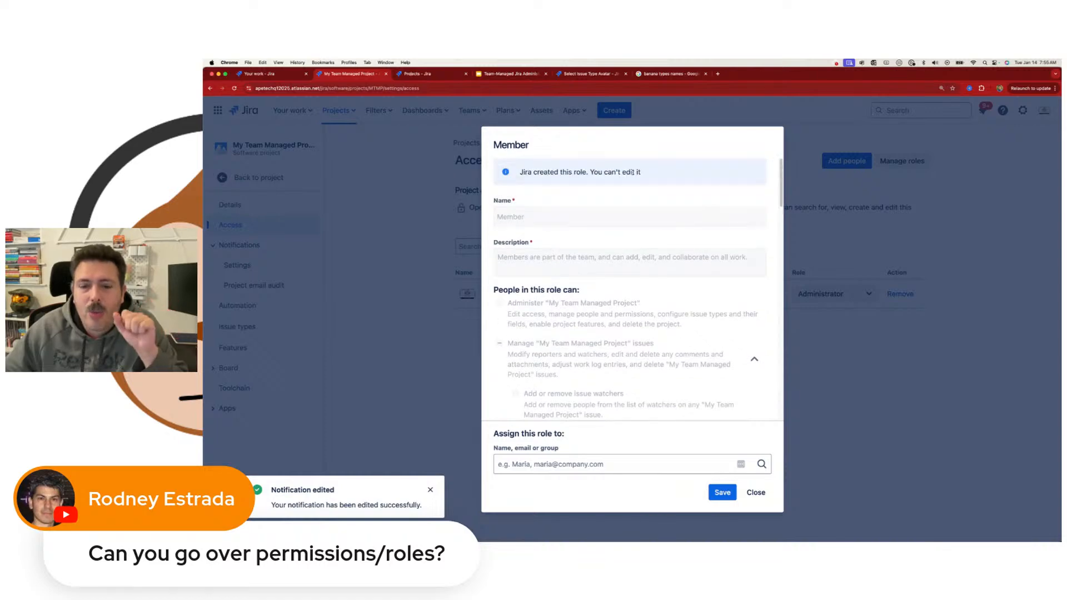
left_click(756, 493)
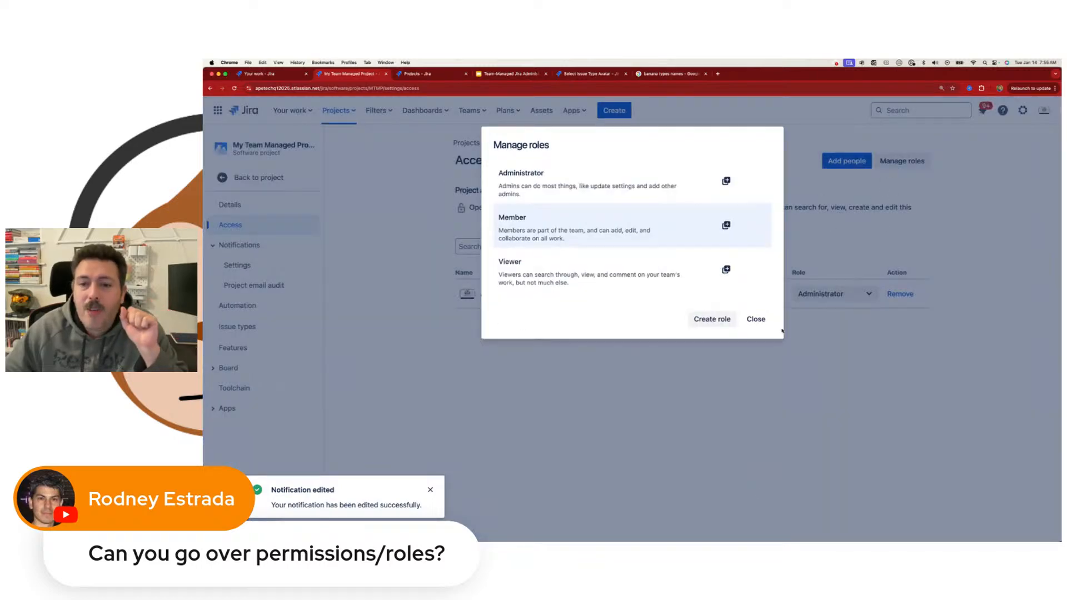
Start a new role named "Bob's Role" with permissions to administer the project and manage all its issues.
left_click(717, 320)
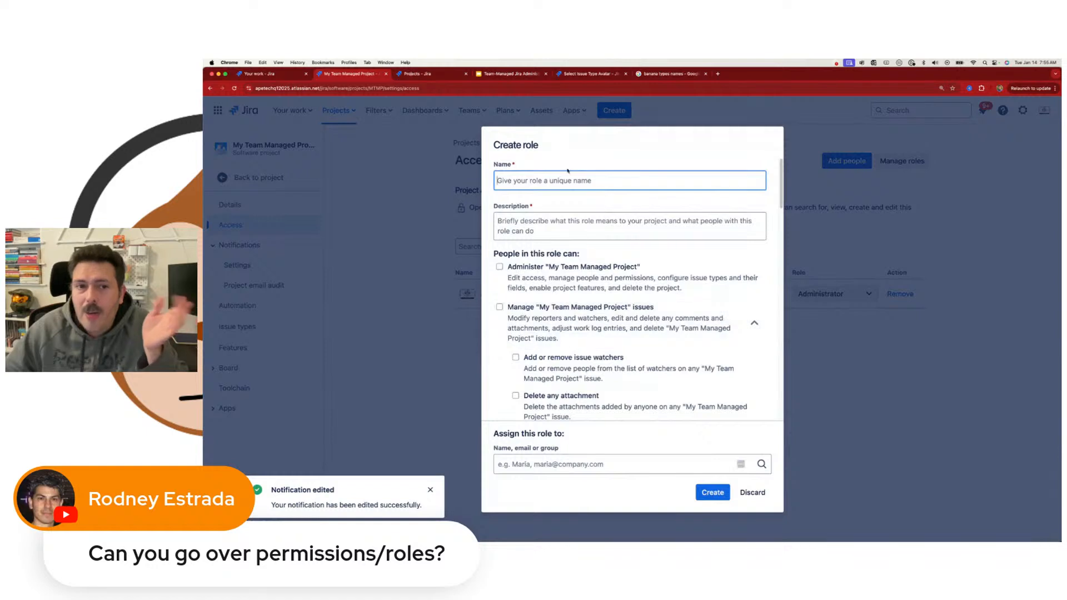
type("Bob's")
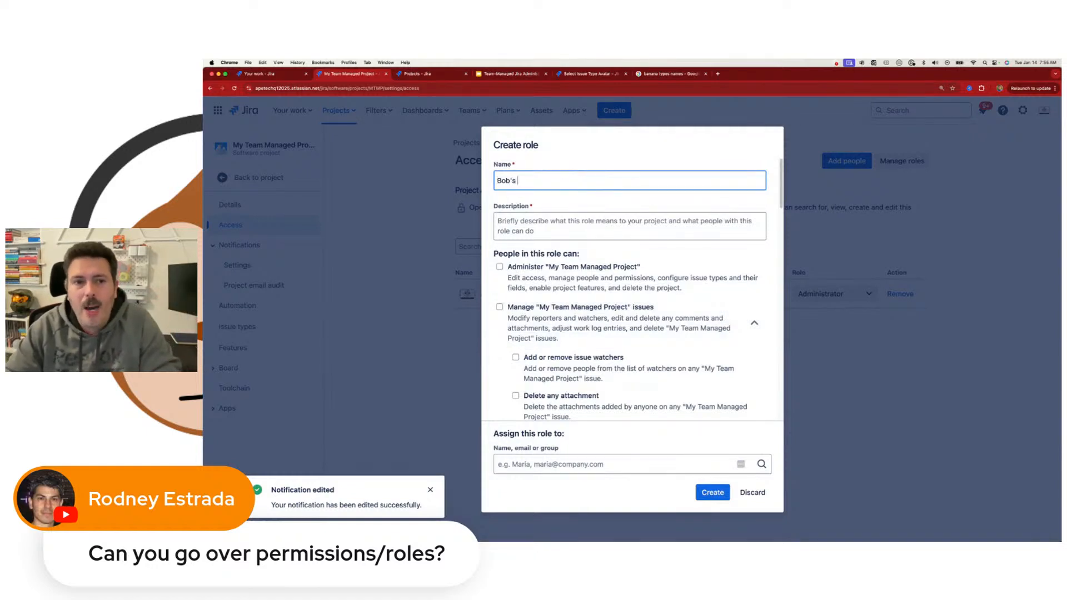
type(" Role")
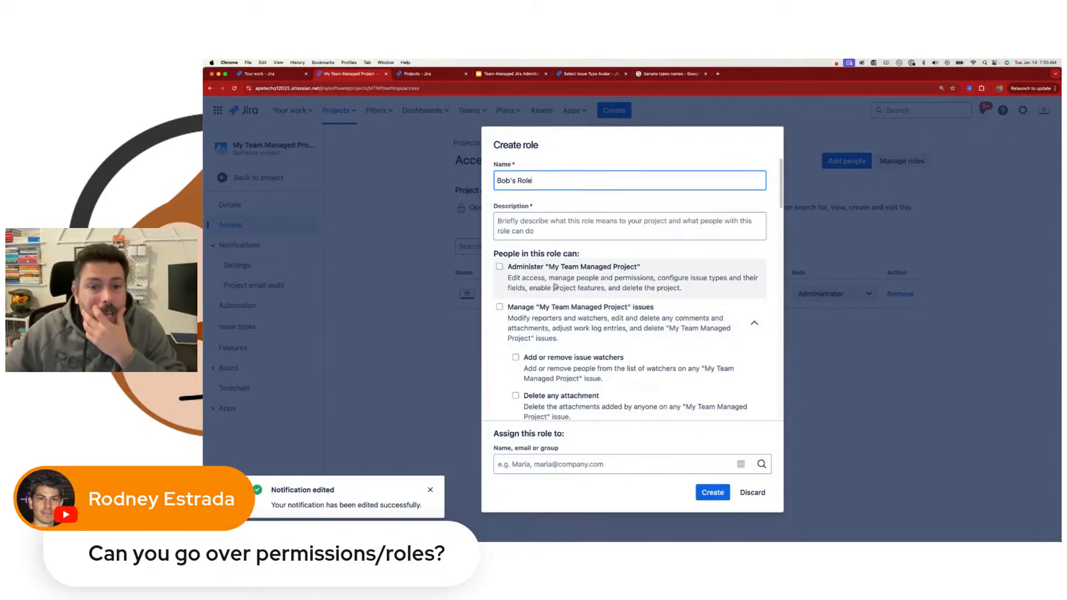
scroll(545, 279, "down", 1)
left_click(499, 257)
left_click(500, 296)
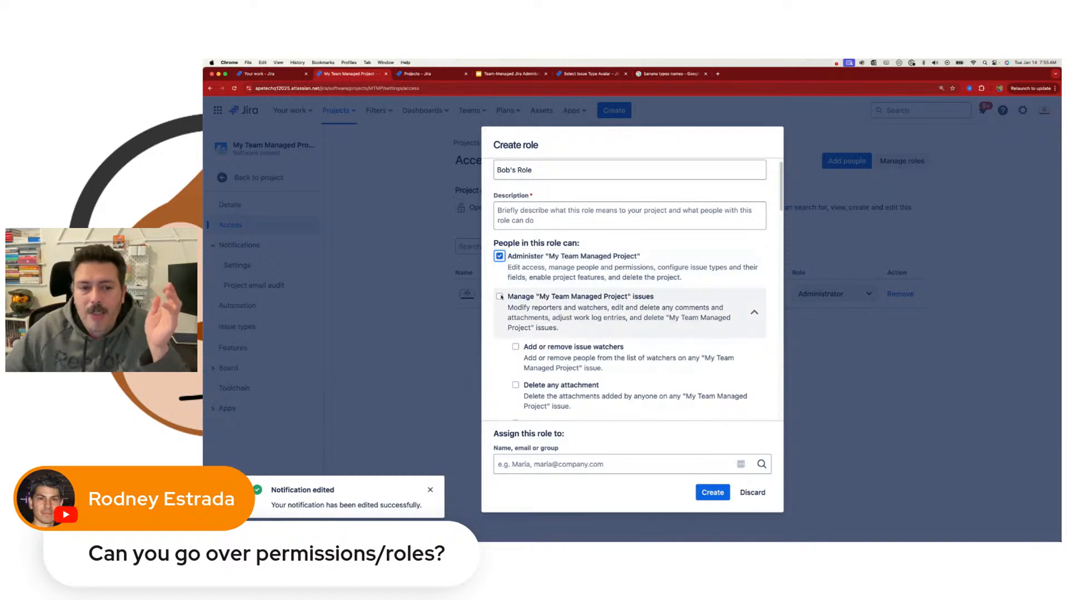
scroll(532, 296, "down", 5)
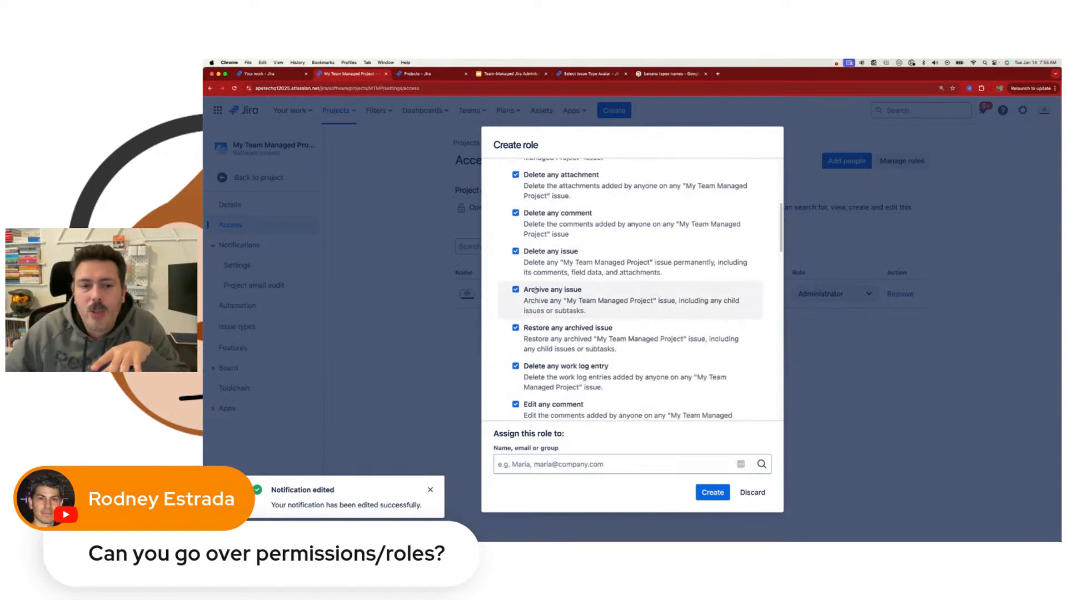
Exclude deleting any attachment and any comment from the new role's permissions, then discard the role and close the role manager.
scroll(522, 283, "up", 2)
left_click(515, 275)
left_click(516, 314)
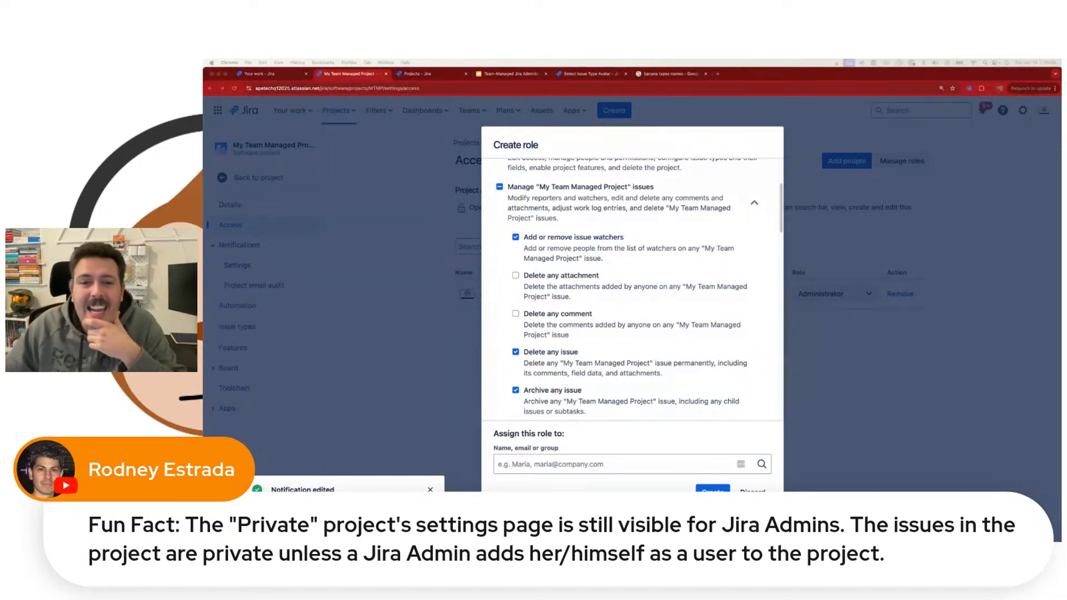
left_click(753, 491)
left_click(757, 320)
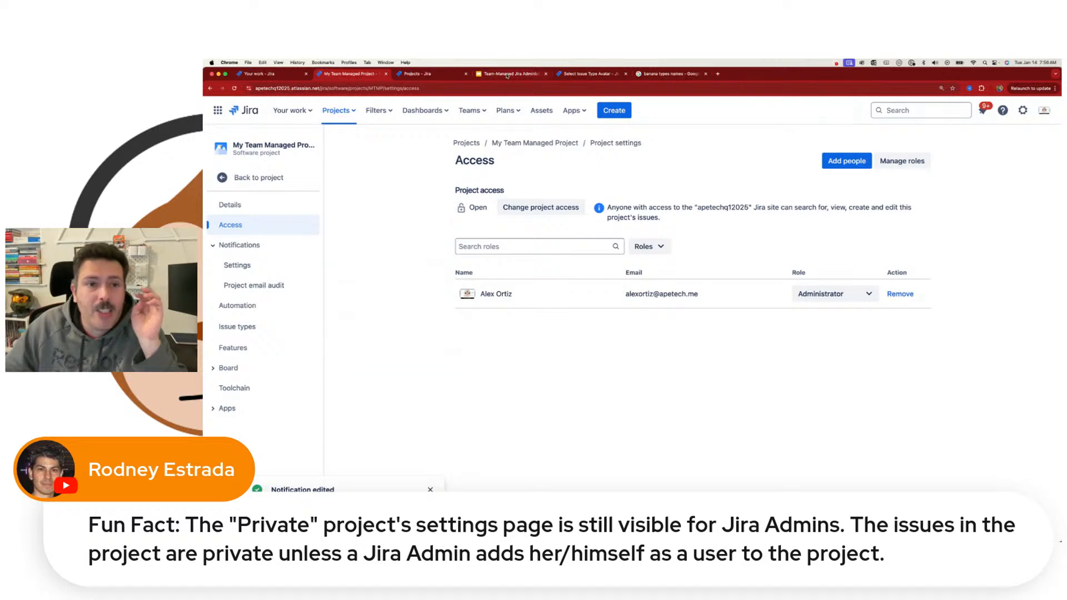
Switch to the Team-Managed Jira Administration deck in Google Slides and start presenting from the Exclusive Offer slide.
left_click(507, 75)
left_click(243, 314)
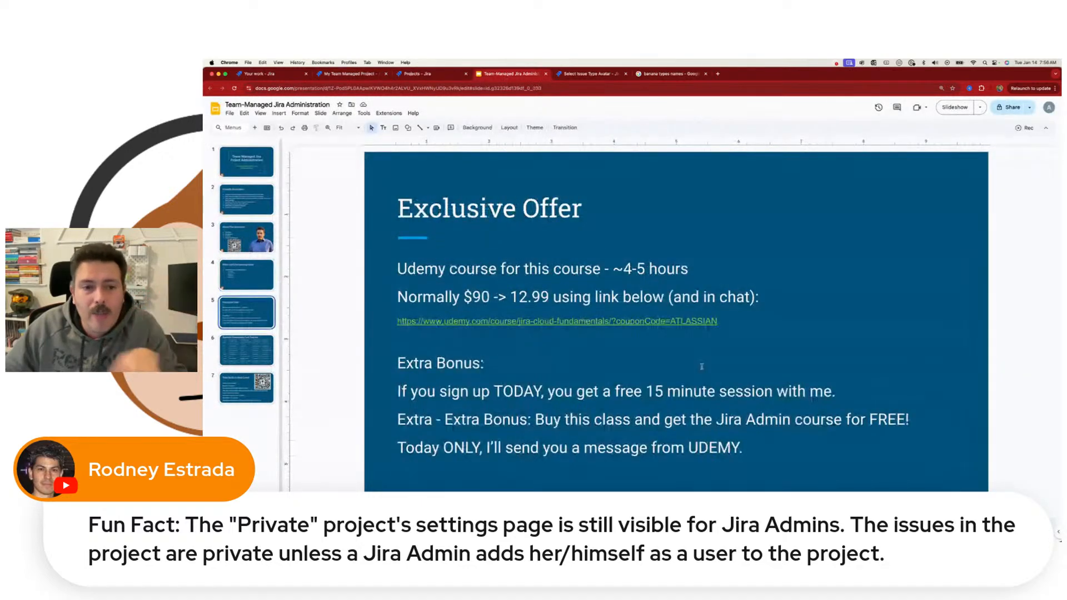
left_click(960, 108)
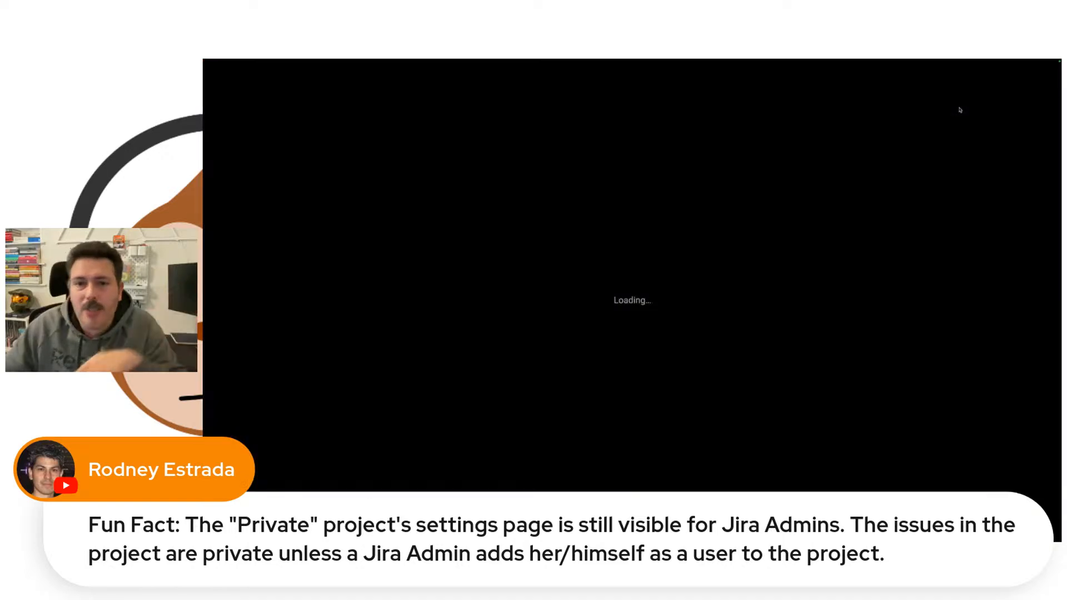